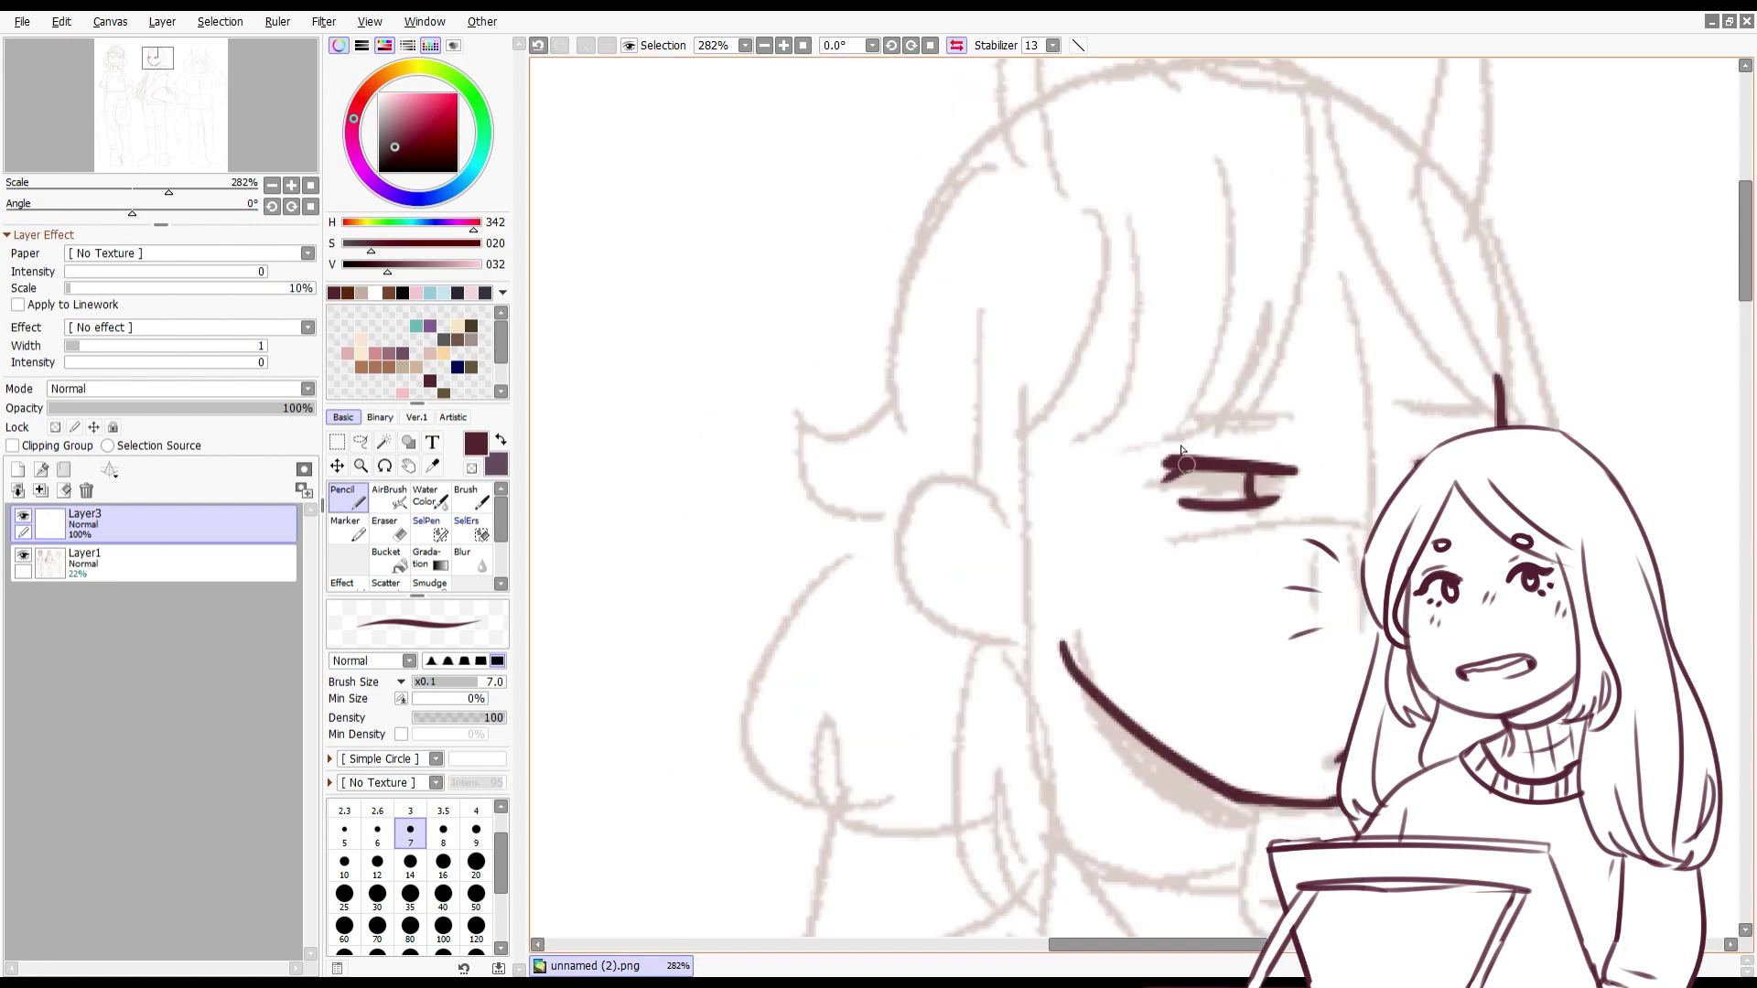
Step: Ink the middle character's upper eyelids and eyebrows, and add a short slanted mouth line
key("ctrl+z")
left_click_drag(1486, 404, 1488, 400)
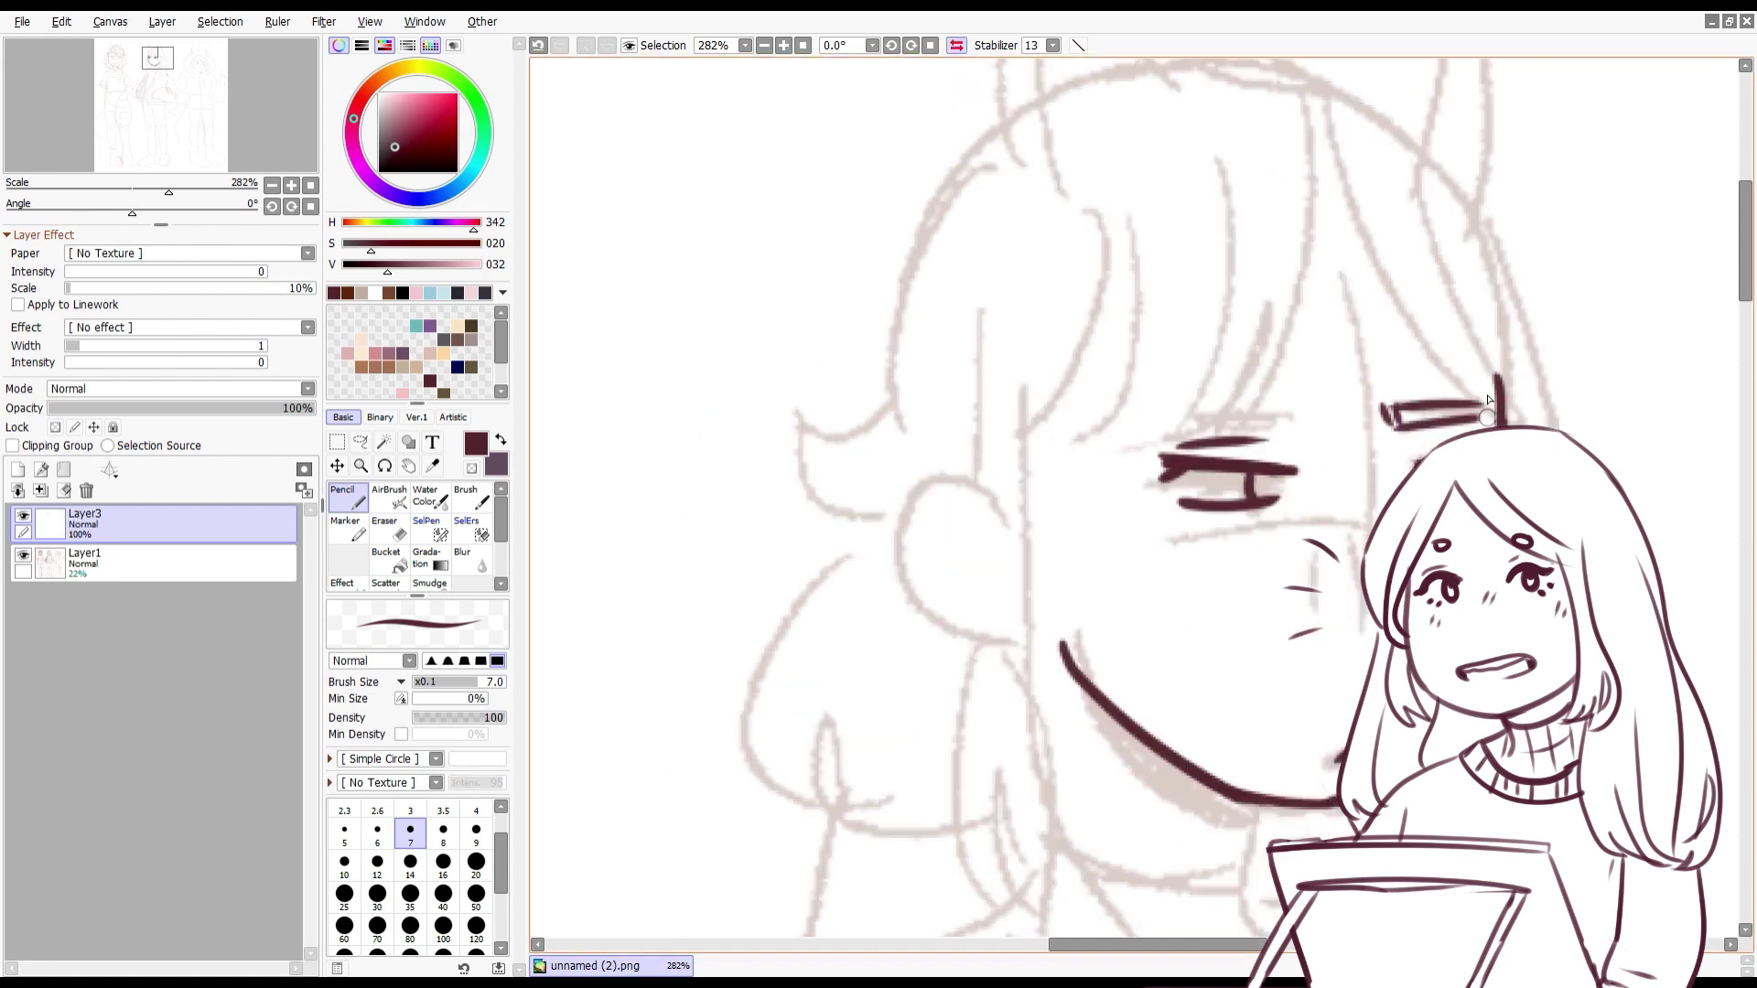
key("h")
left_click_drag(878, 732, 942, 769)
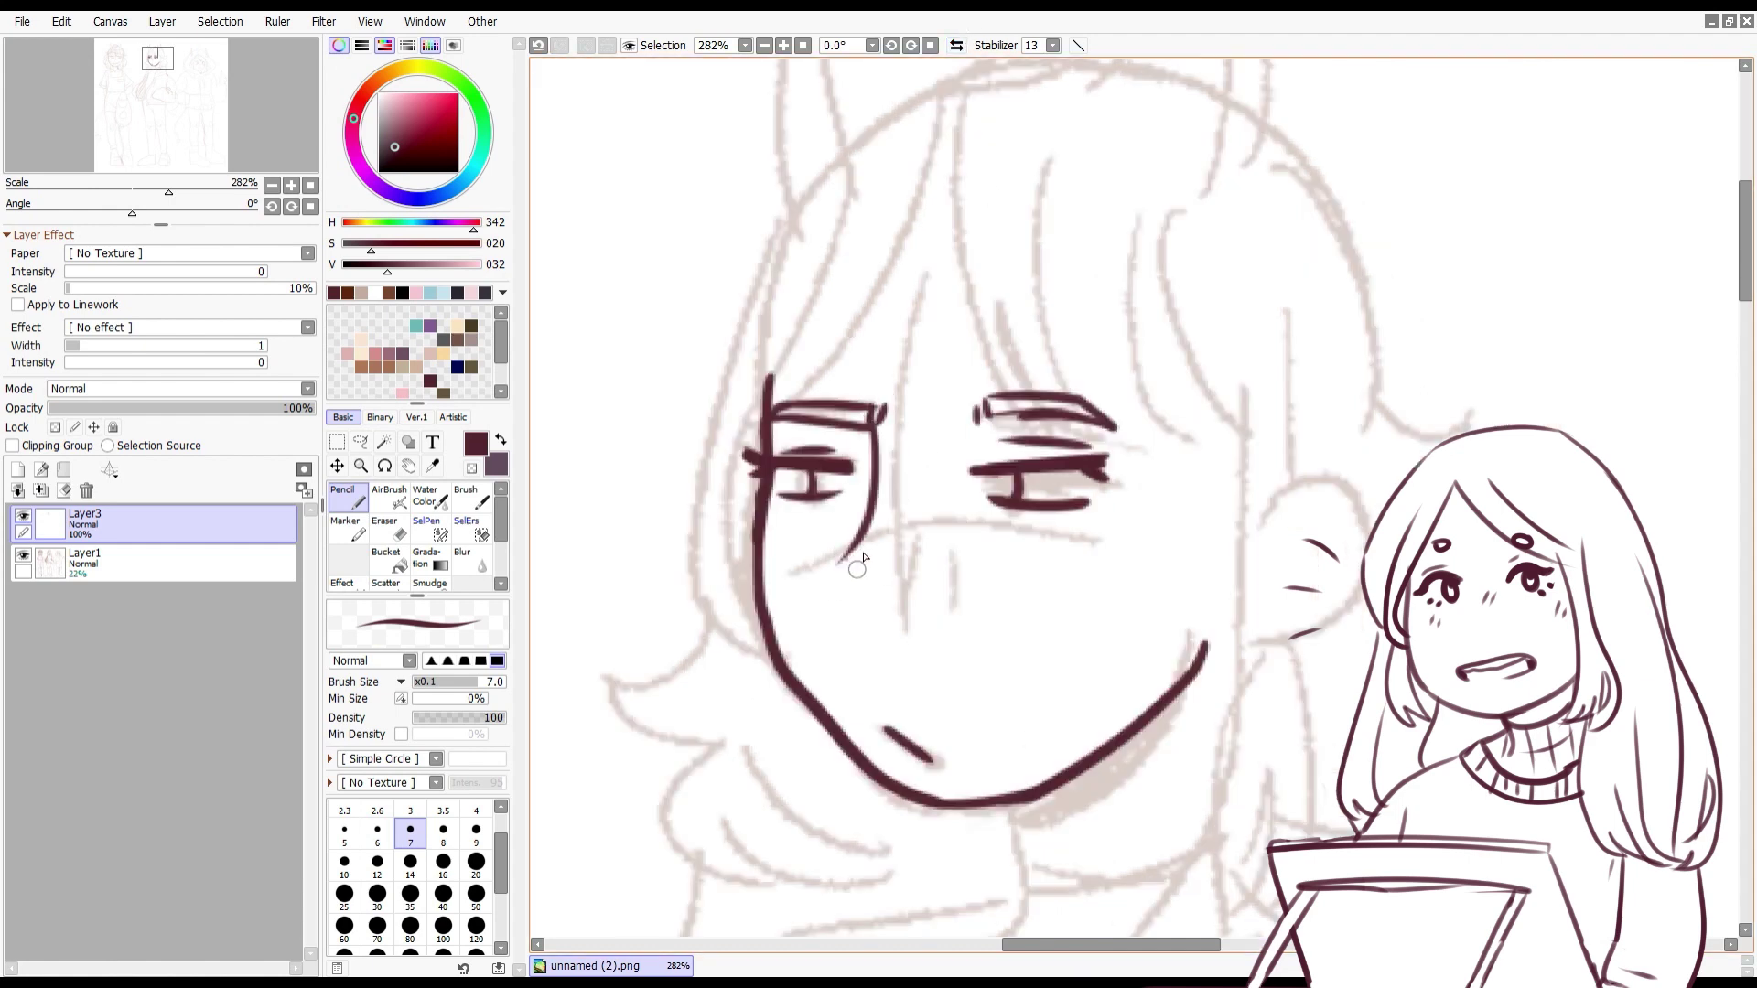
Step: Ink the nose profile from the inner eyebrow down to an angular tip, redrawing the first version
left_click_drag(848, 554, 896, 628)
left_click_drag(928, 610, 942, 626)
scroll(976, 419, "down", 5)
scroll(975, 419, "up", 4)
key("ctrl+z")
key("ctrl+z")
mouse_move(869, 350)
left_mouse_down()
mouse_move(856, 442)
mouse_move(844, 403)
left_mouse_up()
key("e")
key("n")
left_click_drag(865, 473, 890, 506)
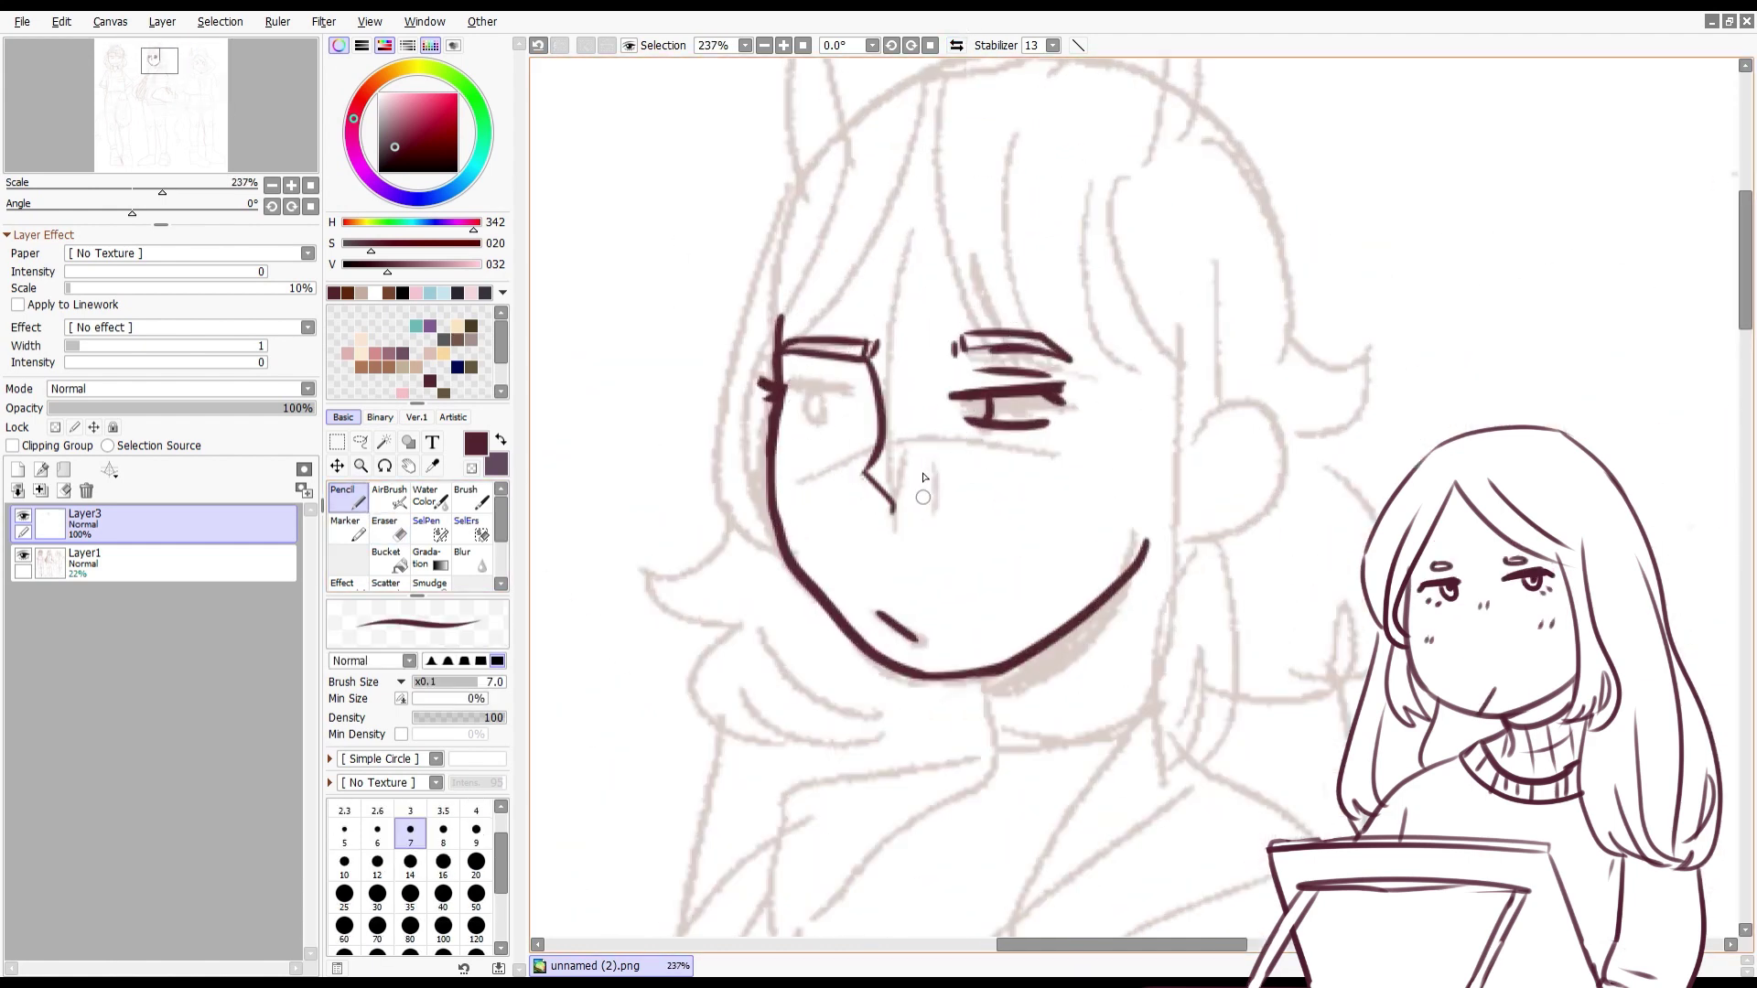
Step: Add short marks beside the nose bridge and erase the first lines of the near eye
left_click_drag(900, 369, 906, 395)
mouse_move(909, 374)
left_mouse_down()
mouse_move(831, 471)
mouse_move(1066, 396)
left_mouse_up()
key("e")
key("n")
Step: Ink the rounded outline of the ear beside the jaw
key("e")
key("n")
left_click_drag(1190, 451, 1157, 549)
key("ctrl+z")
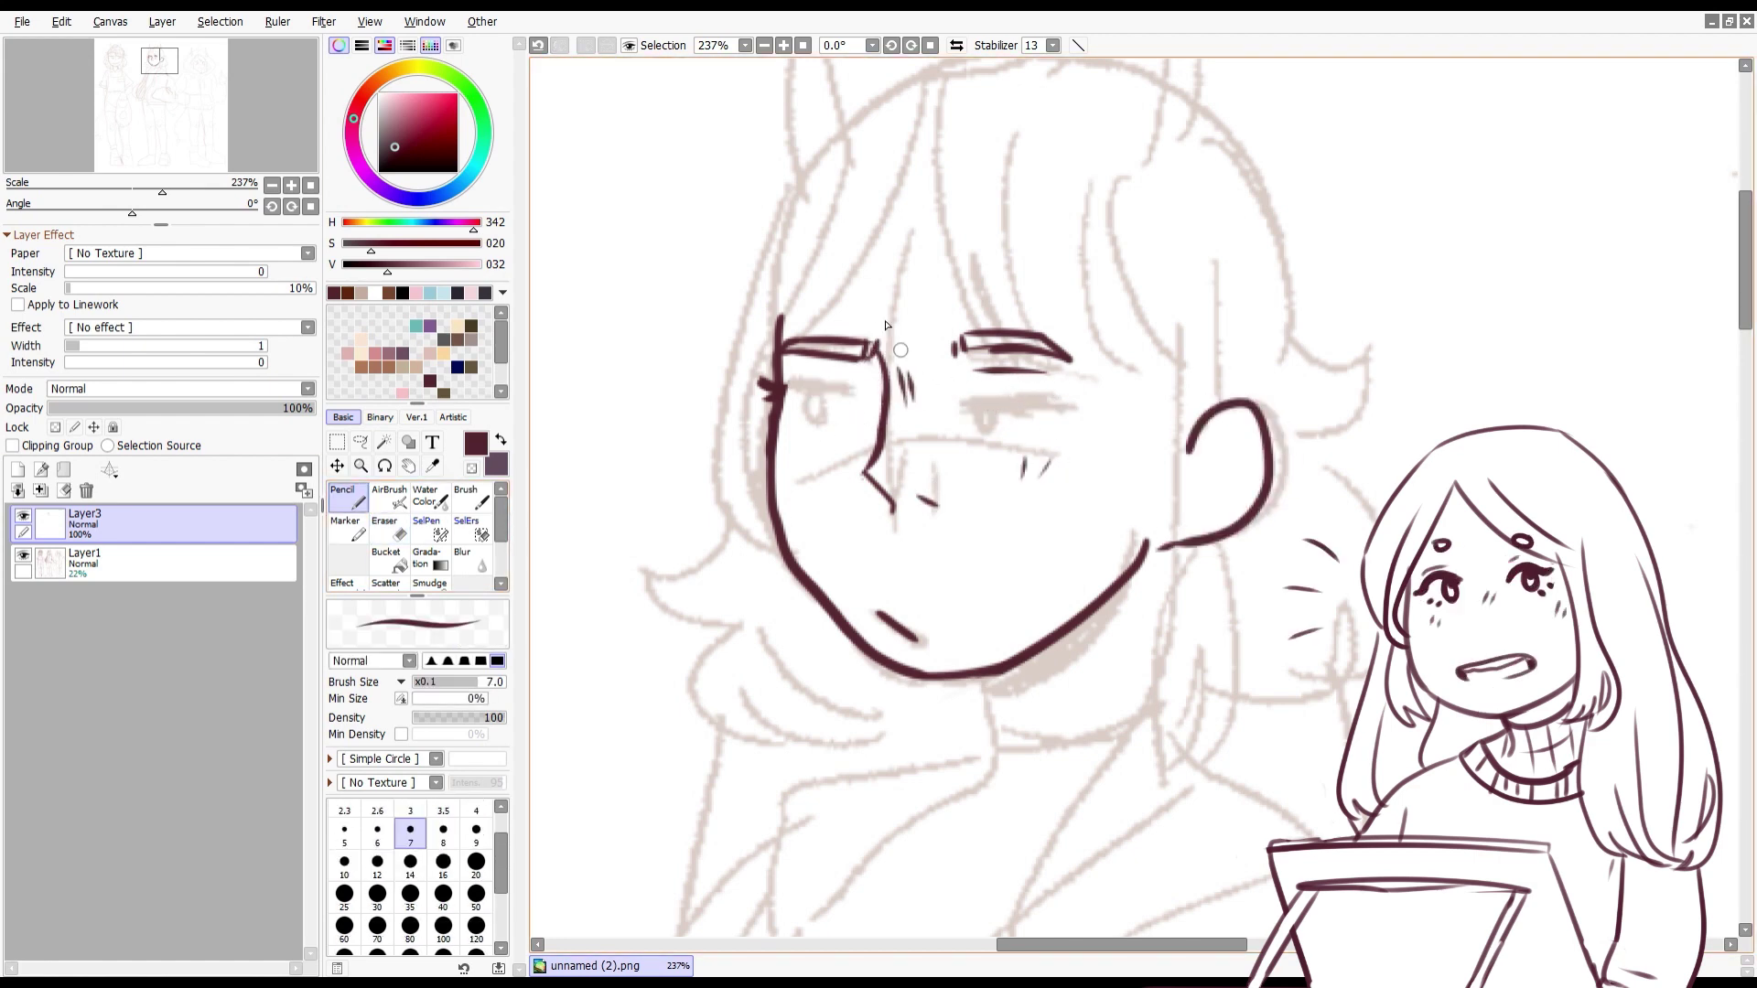
Step: Ink long tapered strands for the bangs across the forehead and in front of the ear
left_click_drag(939, 134, 1030, 357)
left_click_drag(981, 293, 999, 331)
left_click_drag(1005, 161, 1057, 361)
left_click_drag(1009, 194, 1107, 362)
left_click_drag(1079, 261, 1139, 353)
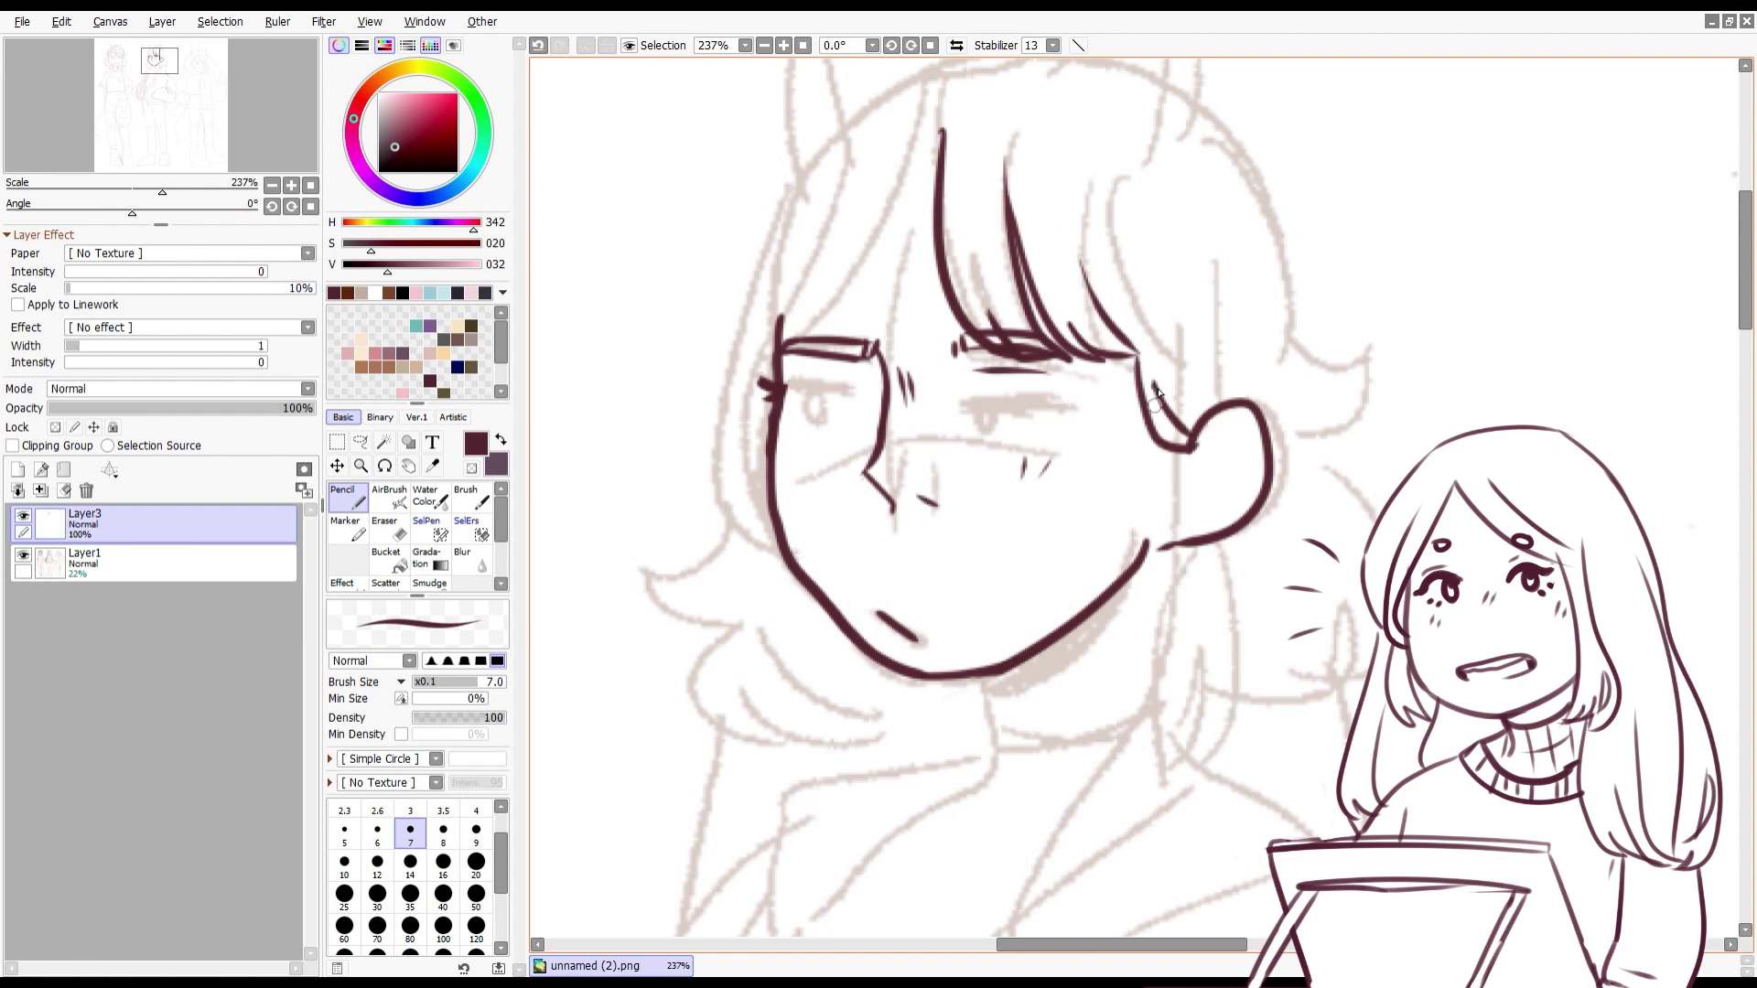
mouse_move(886, 160)
left_mouse_down()
mouse_move(965, 371)
mouse_move(828, 334)
left_mouse_up()
key("ctrl+z")
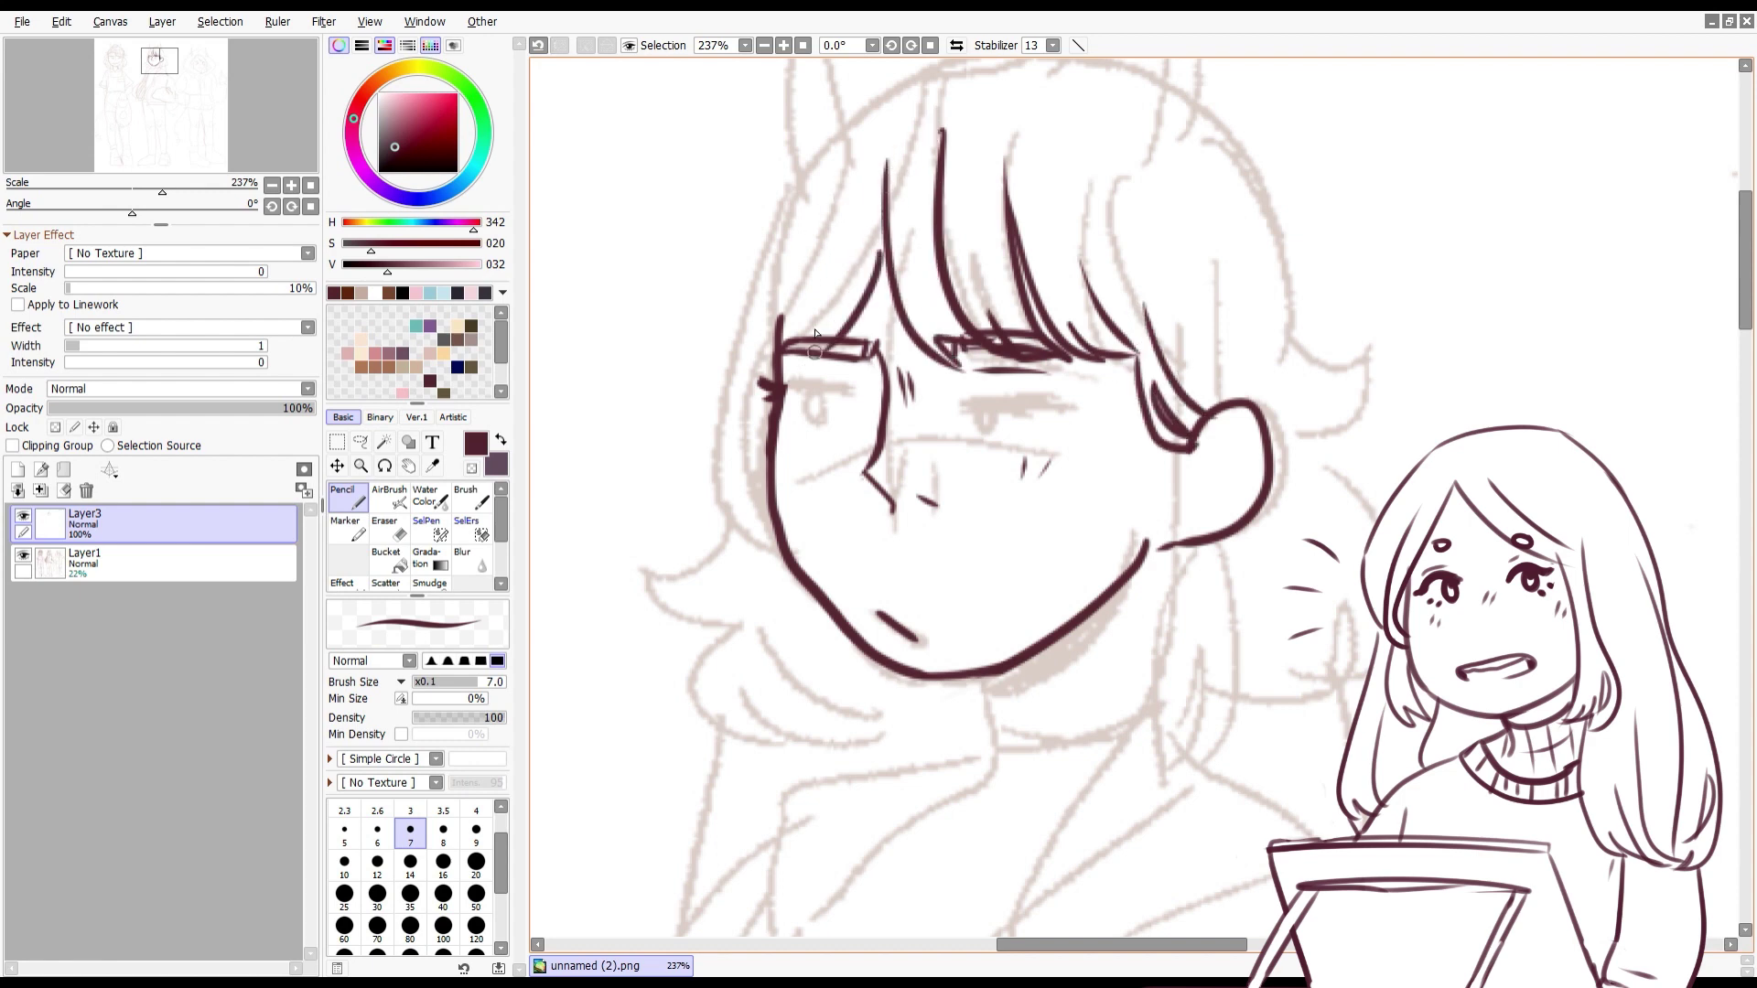
Step: Ink the side strands and the flicked, curled ends of the bob on both sides of the face
left_click_drag(823, 178, 782, 366)
left_click_drag(795, 181, 769, 540)
key("ctrl+z")
key("ctrl+z")
mouse_move(723, 595)
left_mouse_down()
mouse_move(796, 714)
mouse_move(668, 572)
left_mouse_up()
mouse_move(728, 600)
left_mouse_down()
mouse_move(796, 714)
mouse_move(988, 714)
left_mouse_up()
left_click_drag(1318, 471, 1363, 590)
left_click_drag(1162, 704, 1290, 669)
key("ctrl+z")
left_click_drag(1258, 204, 1318, 457)
Step: Draw a thick upper lash line on the near eye and lower Layer1's opacity to 5%, returning to Layer3
scroll(1098, 458, "down", 5)
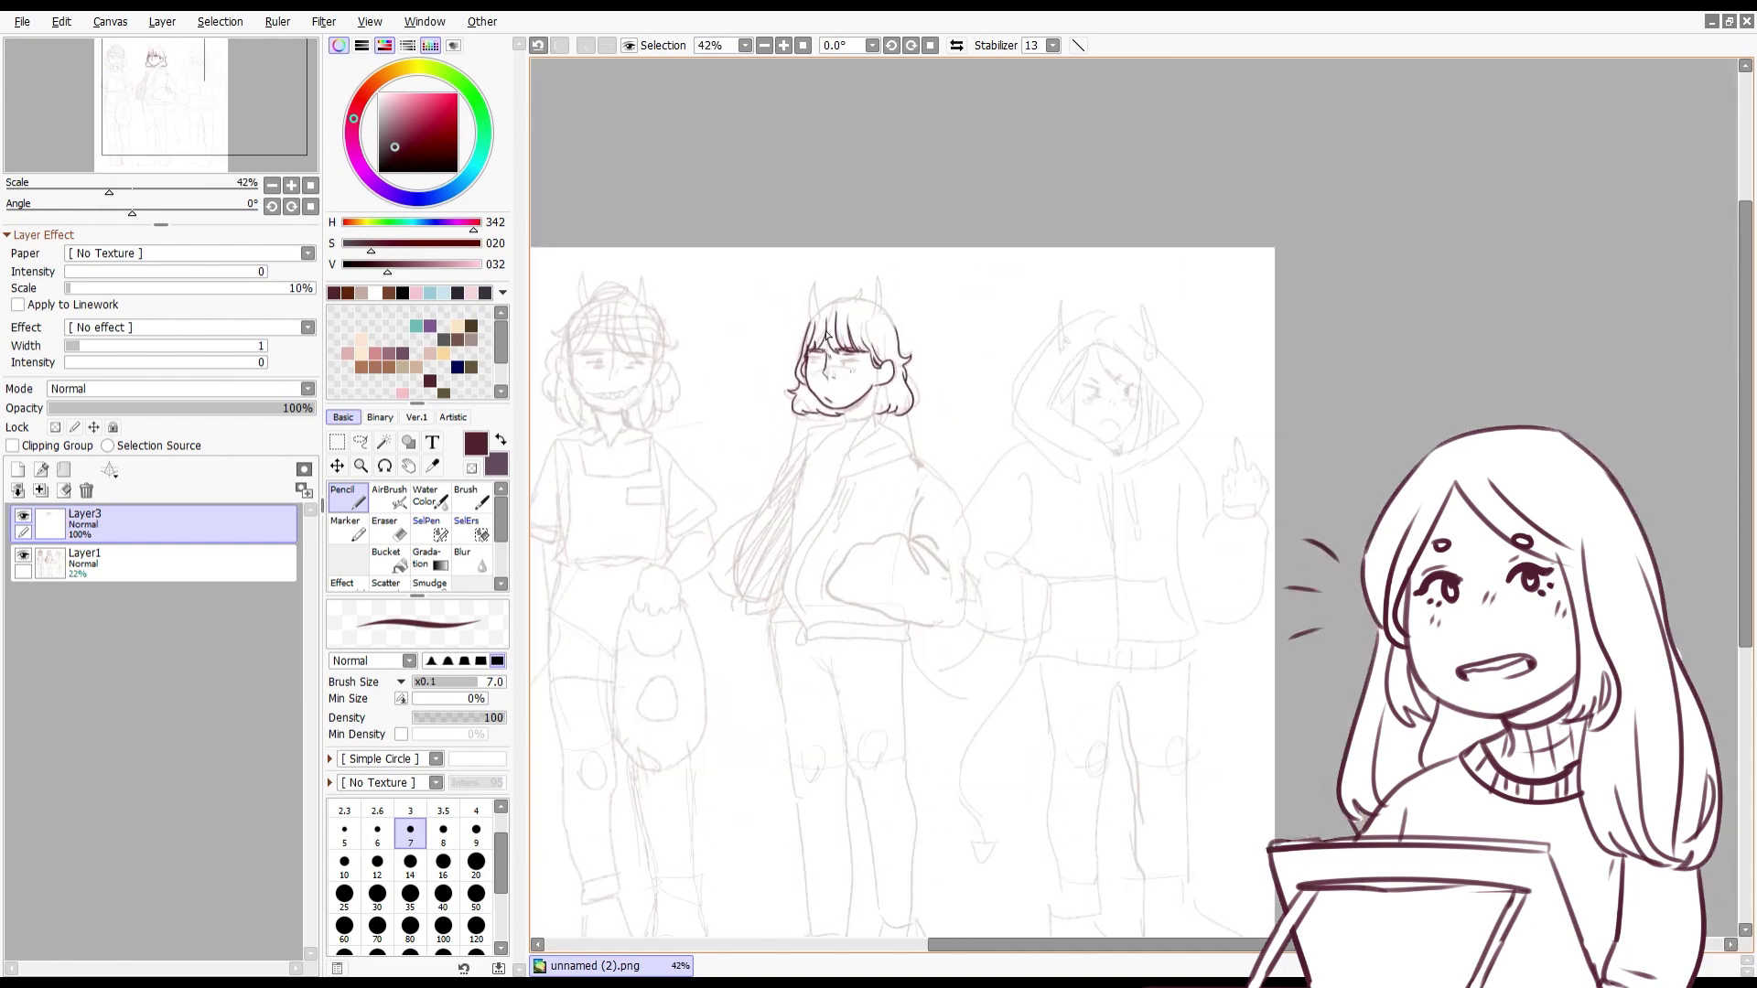
scroll(1006, 412, "up", 7)
left_click_drag(929, 383, 1088, 383)
left_click(84, 558)
left_click_drag(103, 408, 61, 408)
left_click(84, 522)
Step: Ink the near eye's lower lid and outer lash corner, and draw the far eye's upper and lower lids
left_click_drag(952, 431, 1071, 437)
key("ctrl+z")
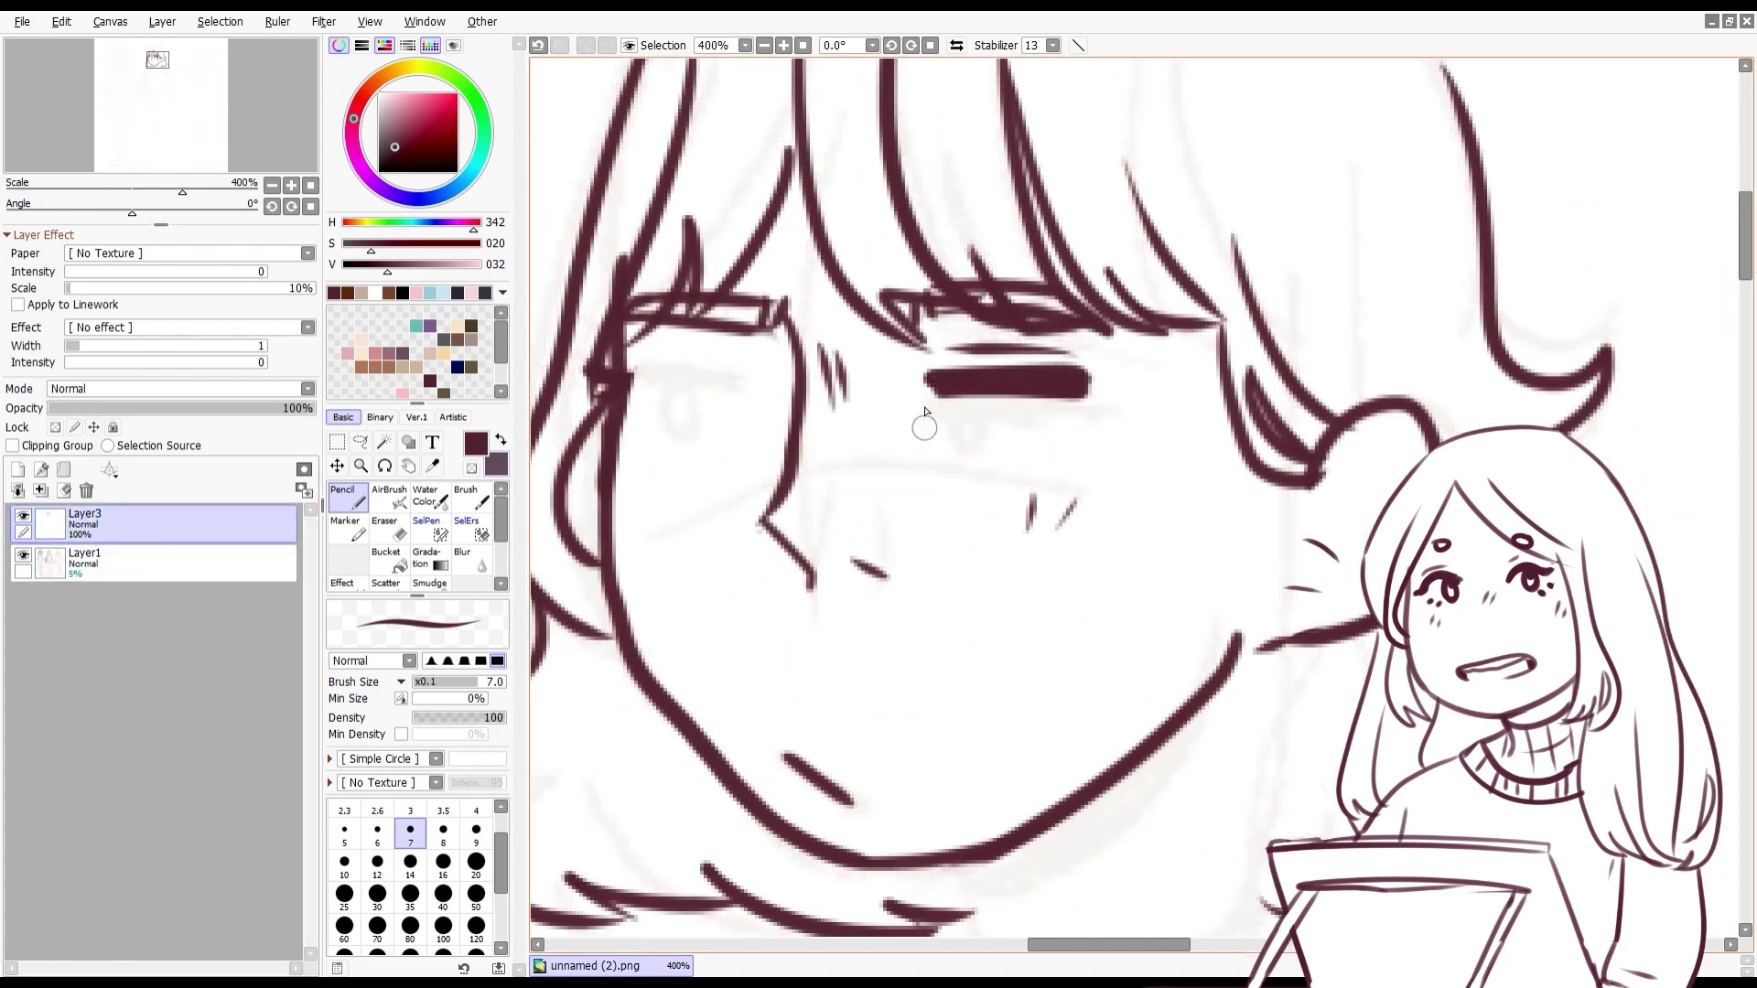
left_click_drag(934, 430, 1076, 439)
left_click_drag(1062, 389, 1099, 395)
left_click_drag(645, 366, 774, 371)
key("ctrl+z")
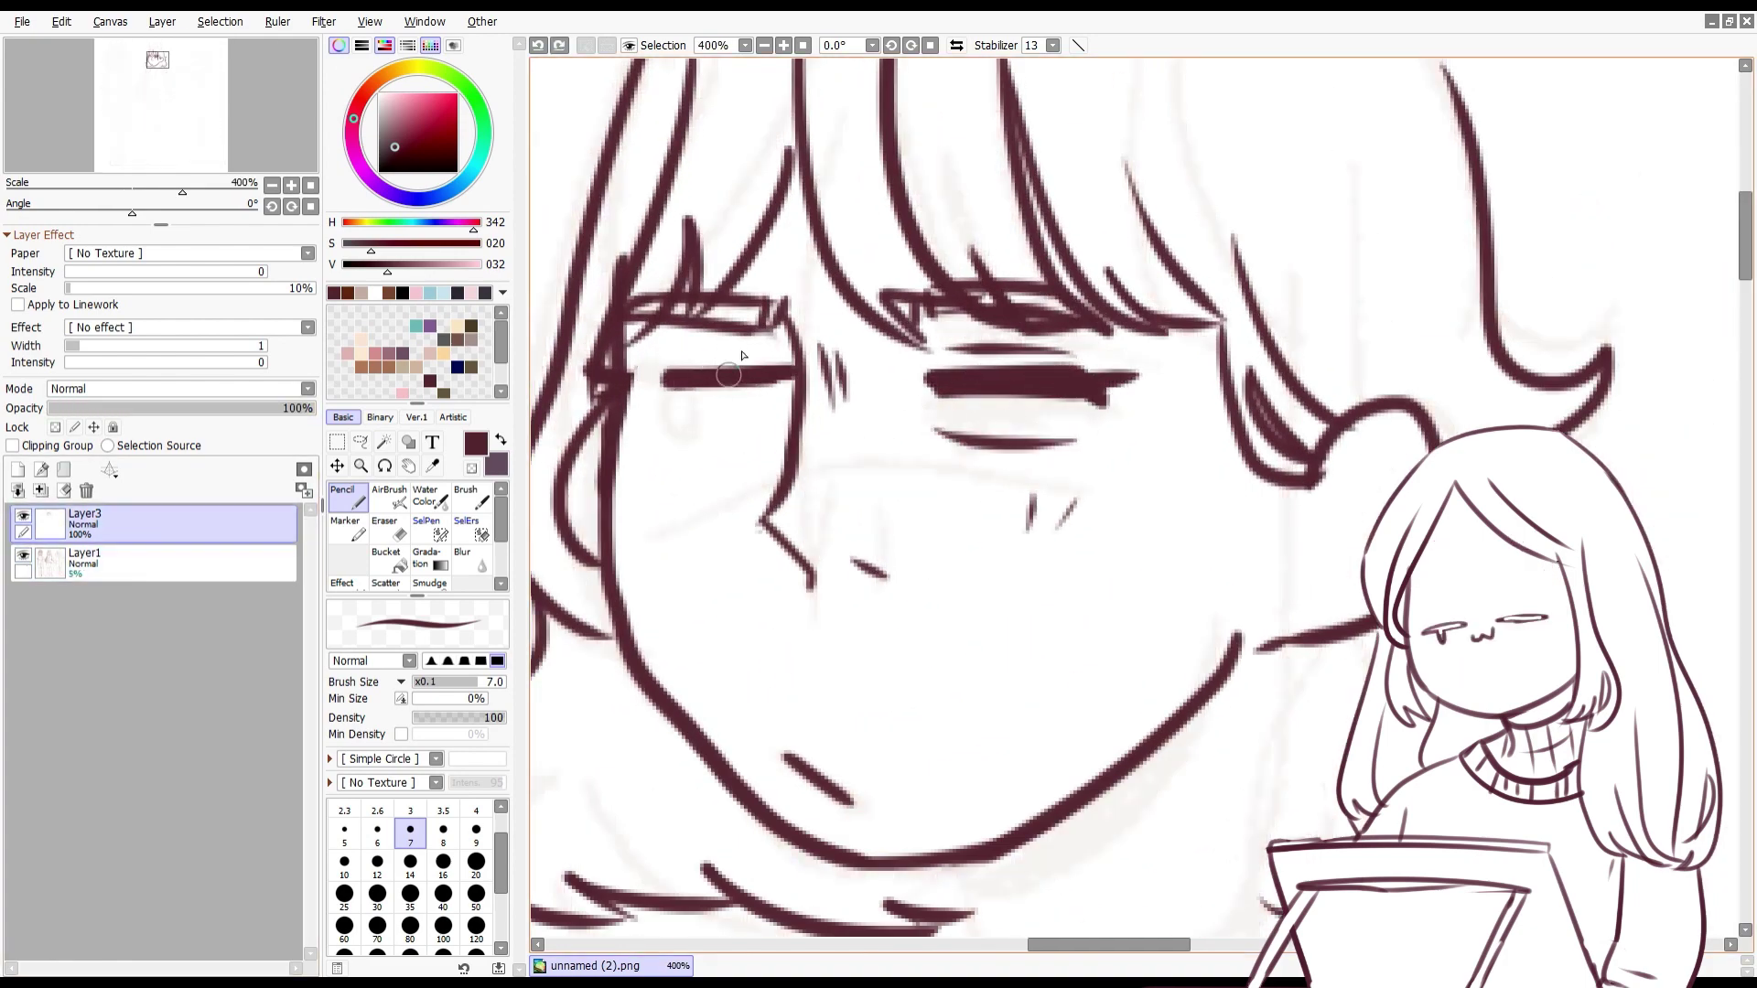
left_click_drag(668, 423, 787, 431)
Step: Check the eyes in a mirrored view and refine their lash lines and irises
key("h")
scroll(1066, 321, "right", 3)
key("ctrl+z")
mouse_move(1012, 350)
left_mouse_down()
mouse_move(1161, 347)
mouse_move(1097, 395)
mouse_move(1129, 374)
left_mouse_up()
key("h")
key("ctrl+z")
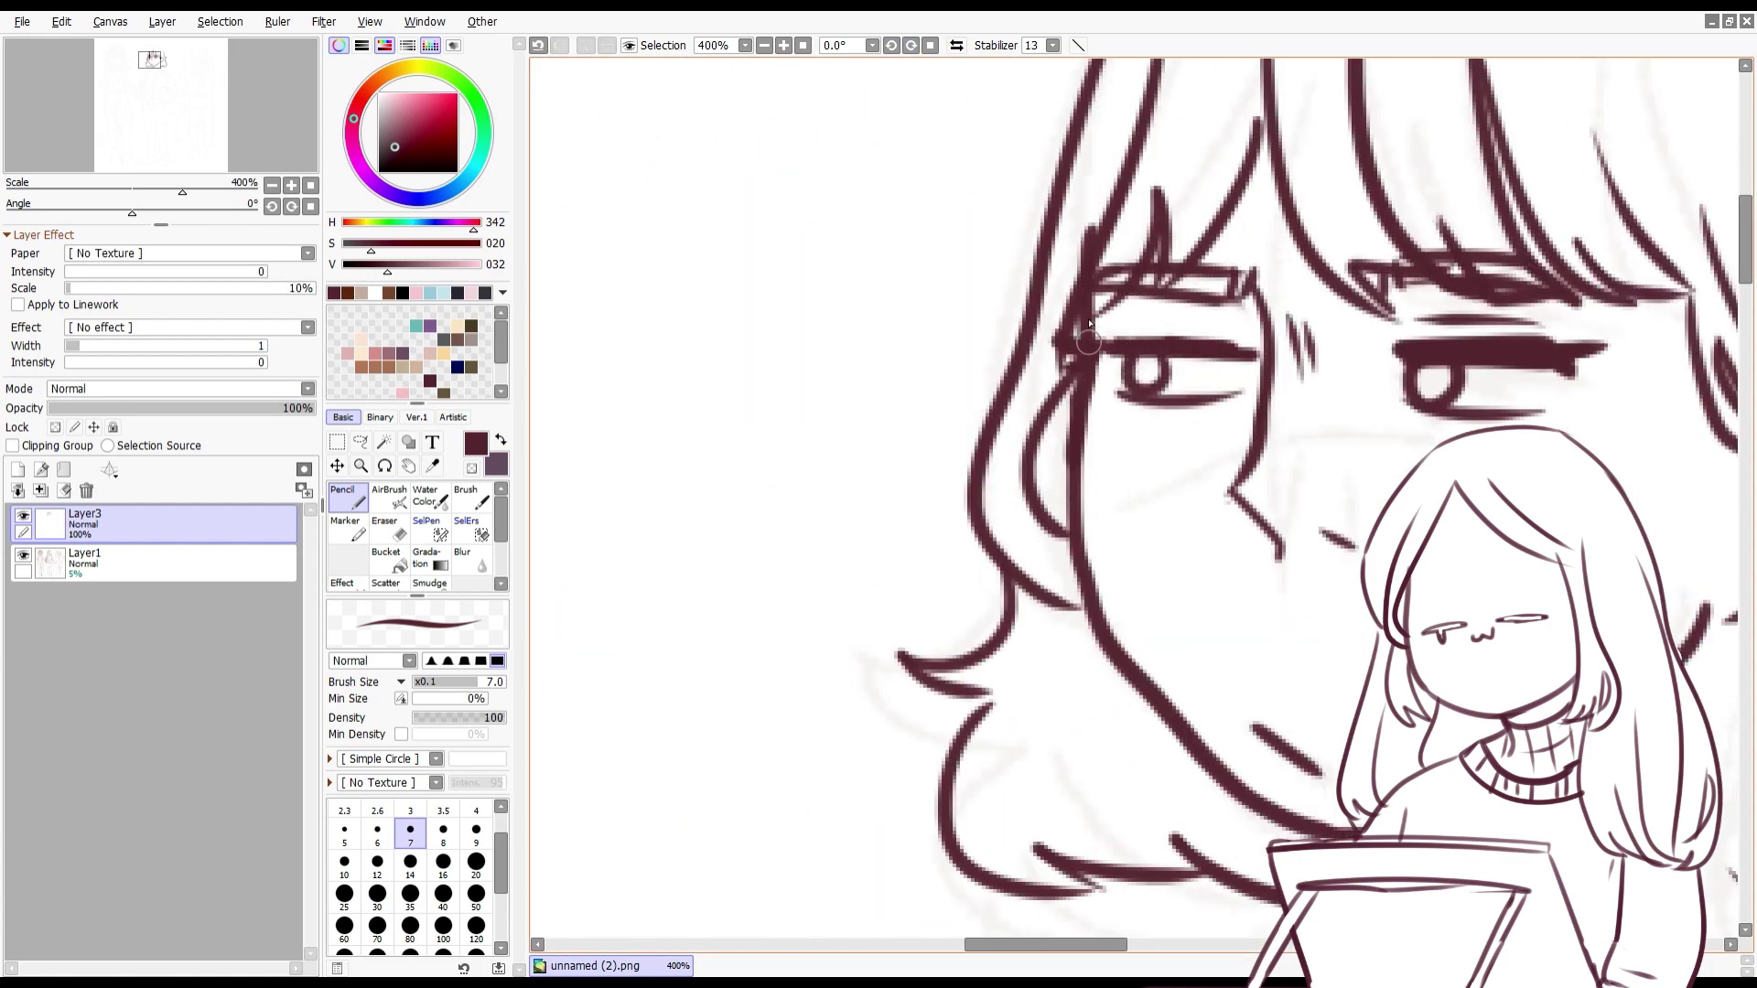
Step: Add an inner strand to the bob below the ear and raise Layer1's opacity to 26%, returning to Layer3
scroll(1089, 323, "down", 5)
scroll(869, 385, "up", 2)
scroll(965, 280, "right", 1)
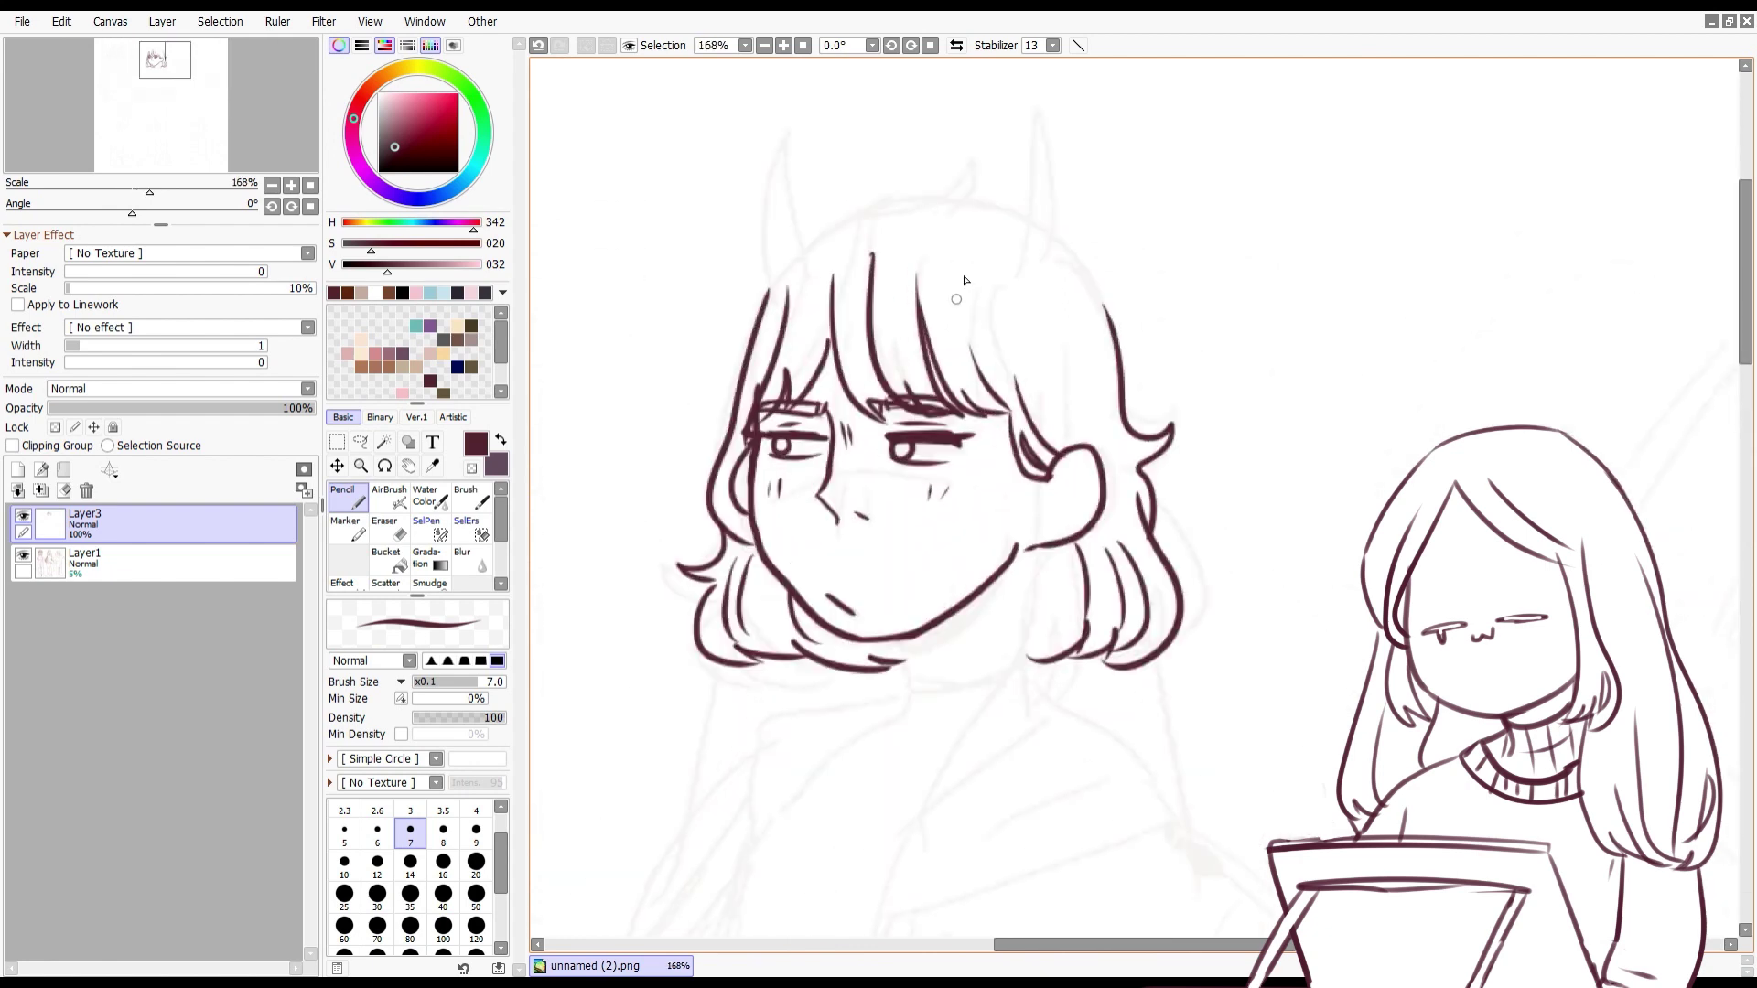
left_click_drag(1034, 601, 1027, 656)
left_click(82, 560)
left_click_drag(63, 408, 118, 408)
left_click(83, 521)
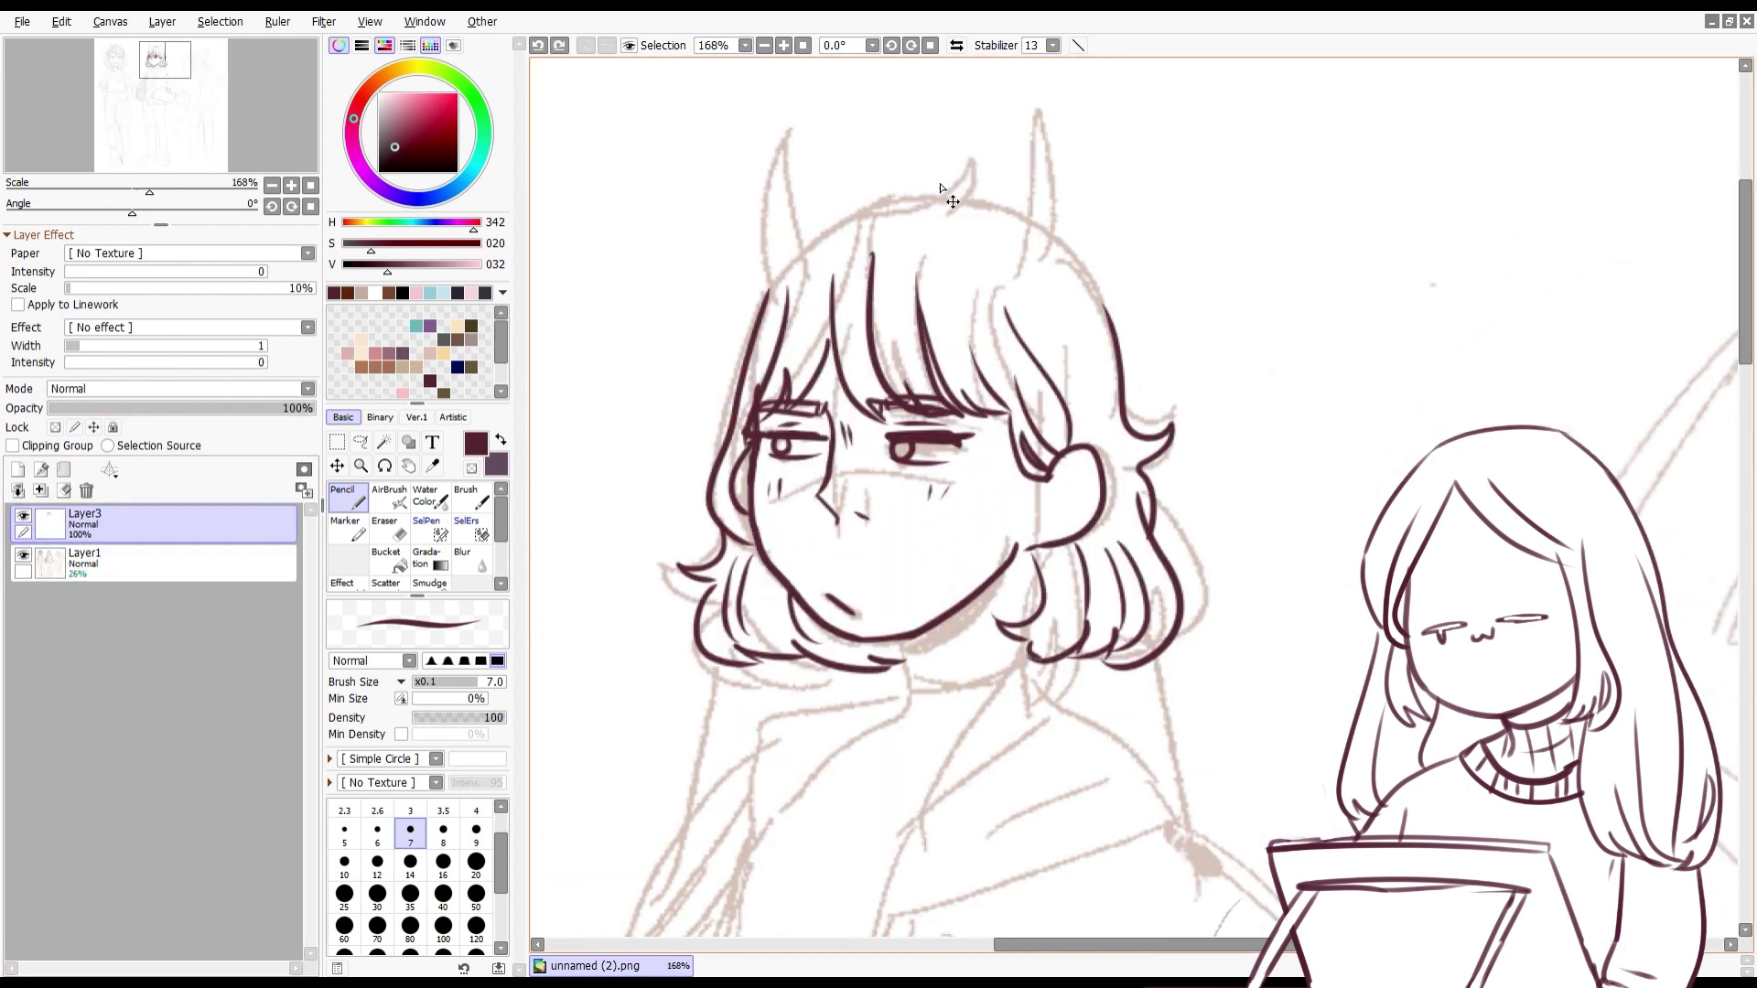
Step: Ink the top contour of the head as a smooth arc joining the hair on both sides
left_click_drag(759, 316, 915, 198)
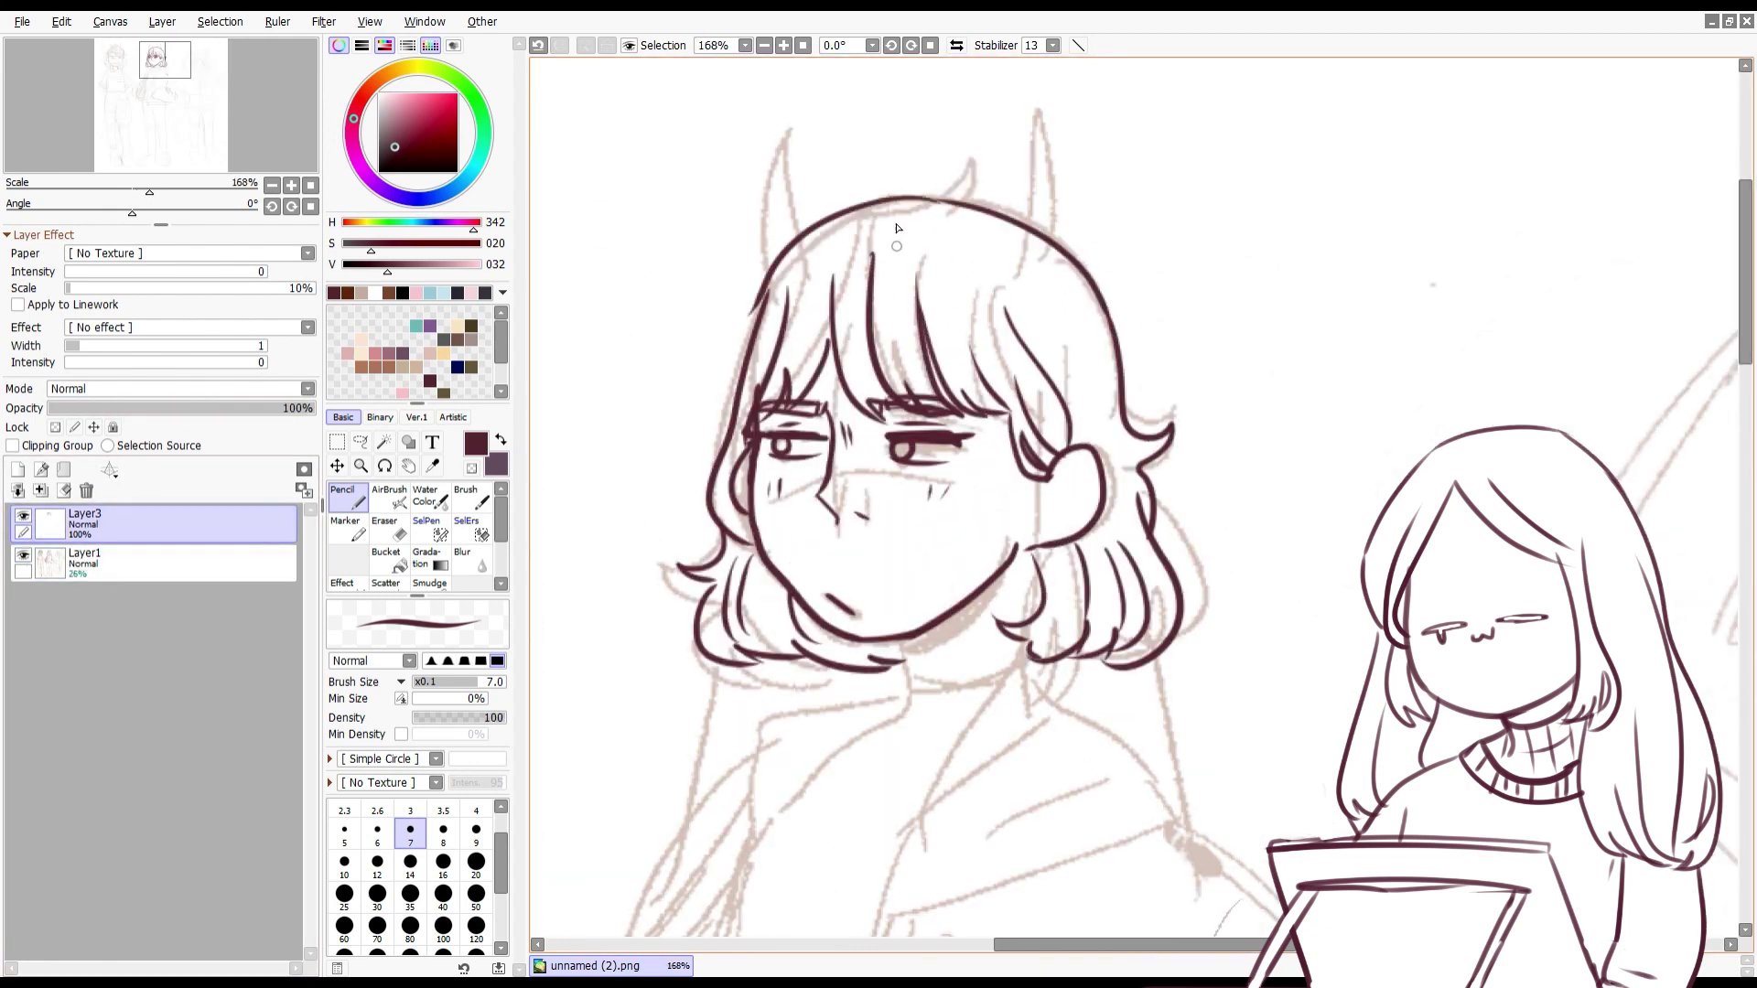
key("ctrl+z")
left_click_drag(759, 316, 914, 198)
Step: Ink the ribbed turtleneck and the jacket's wide folded collar below the head
scroll(856, 155, "down", 3)
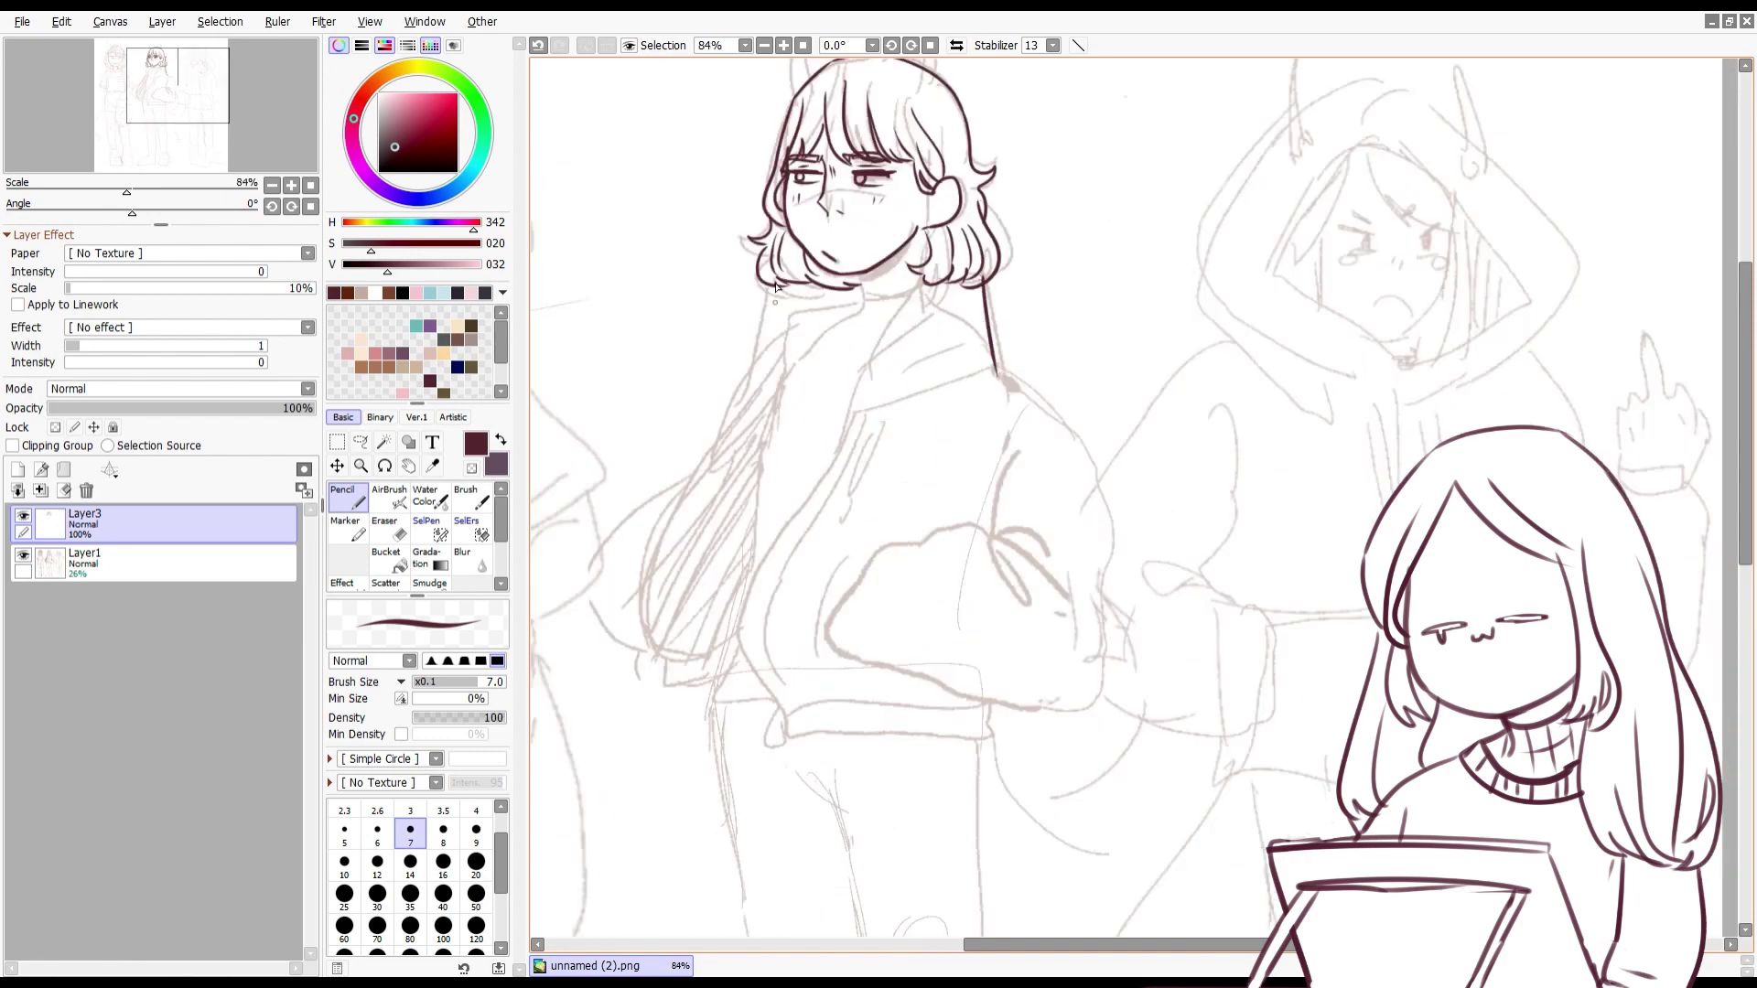
scroll(945, 199, "up", 1)
scroll(871, 179, "up", 4)
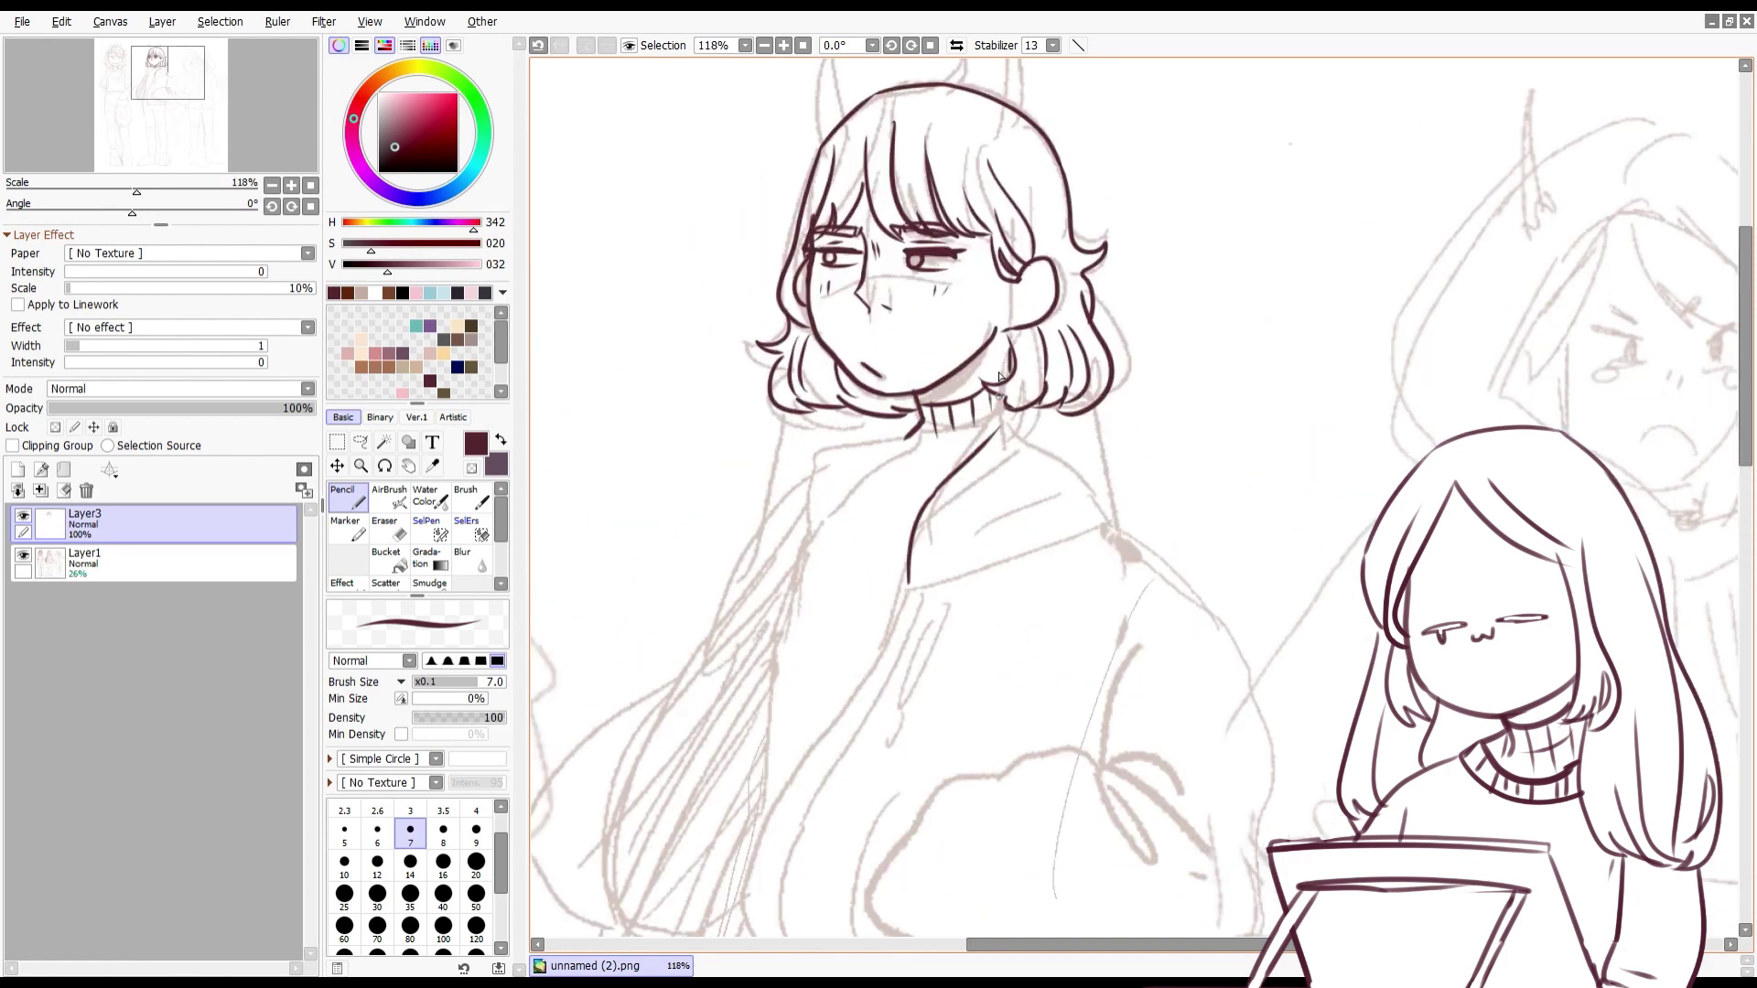
left_click_drag(915, 417, 793, 568)
key("ctrl+z")
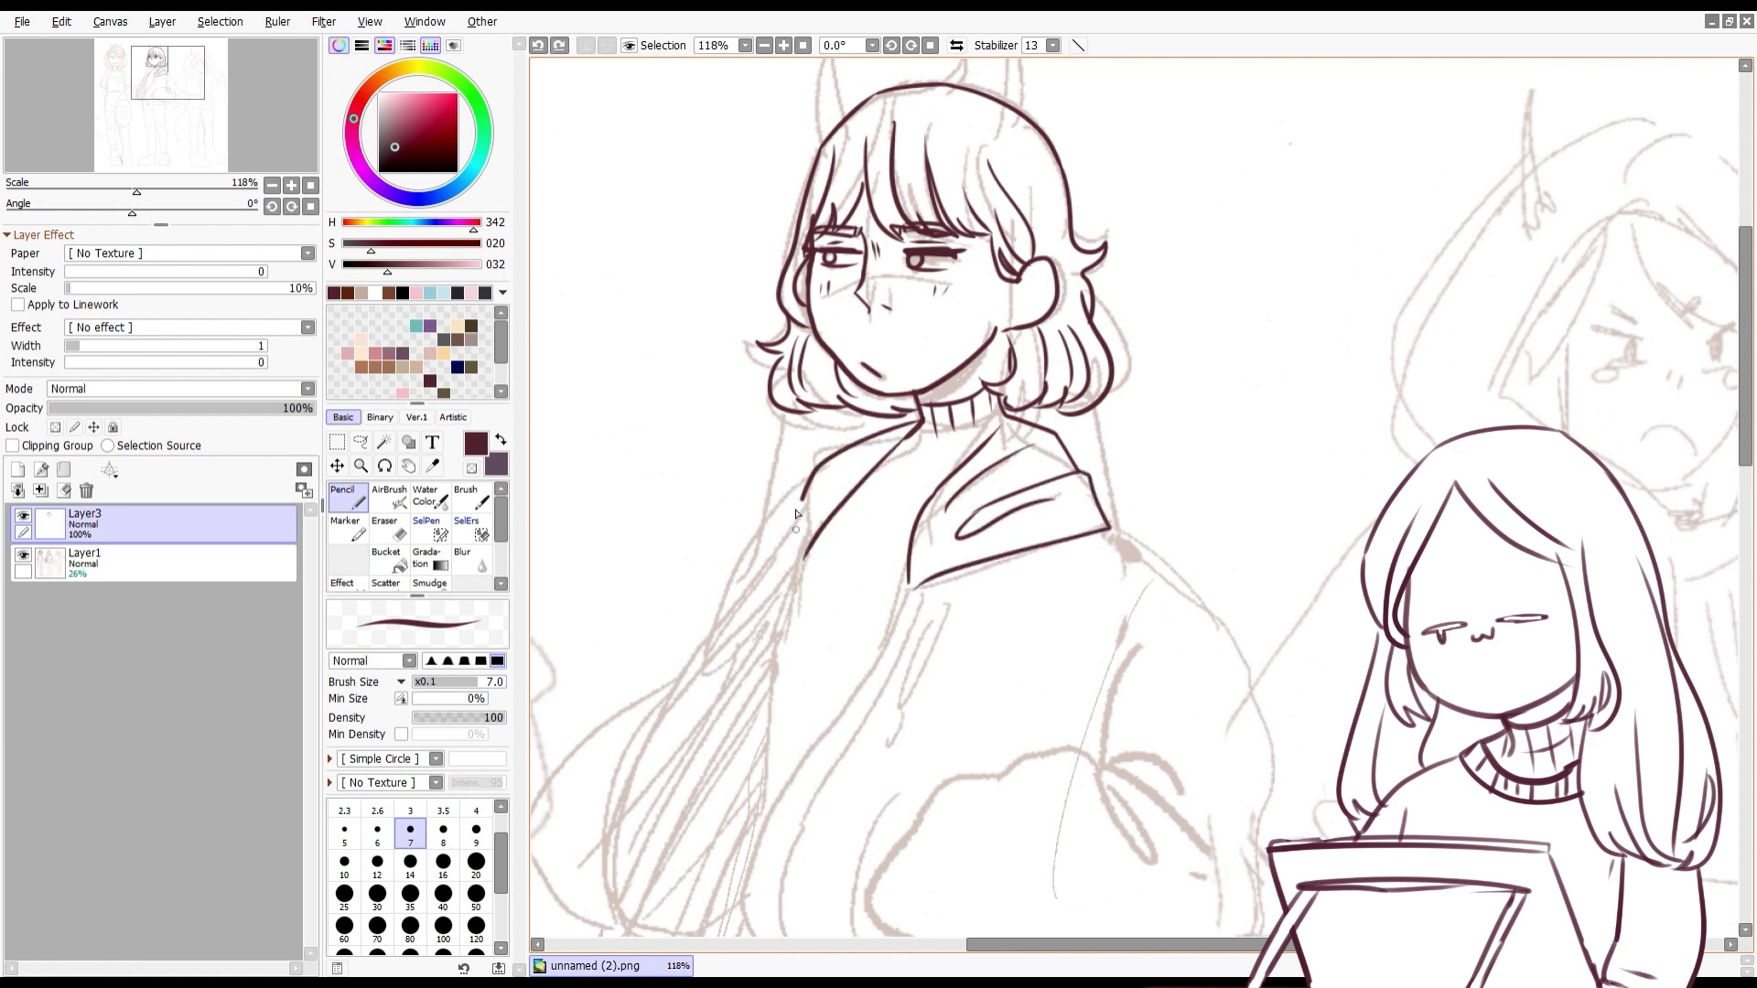
Step: Ink the jacket's open front edges, the far sleeve with its cuff, and the ribbed hem
scroll(970, 474, "down", 3)
left_click_drag(897, 430, 862, 477)
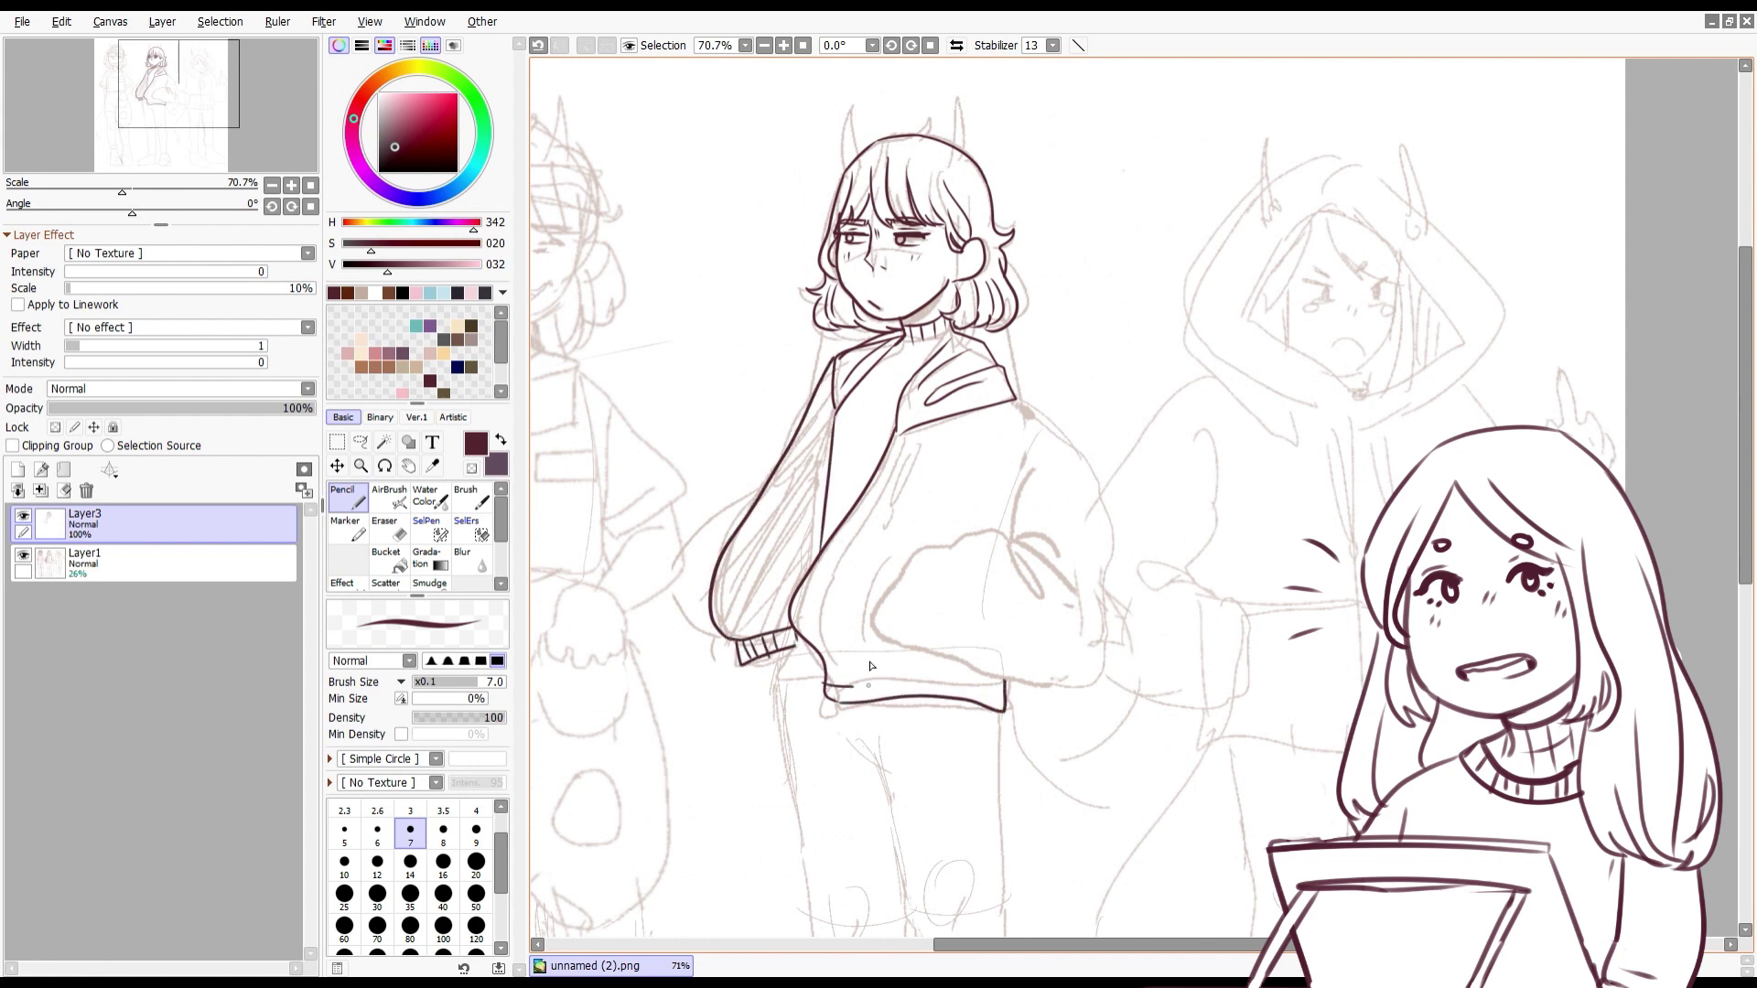
key("ctrl+z")
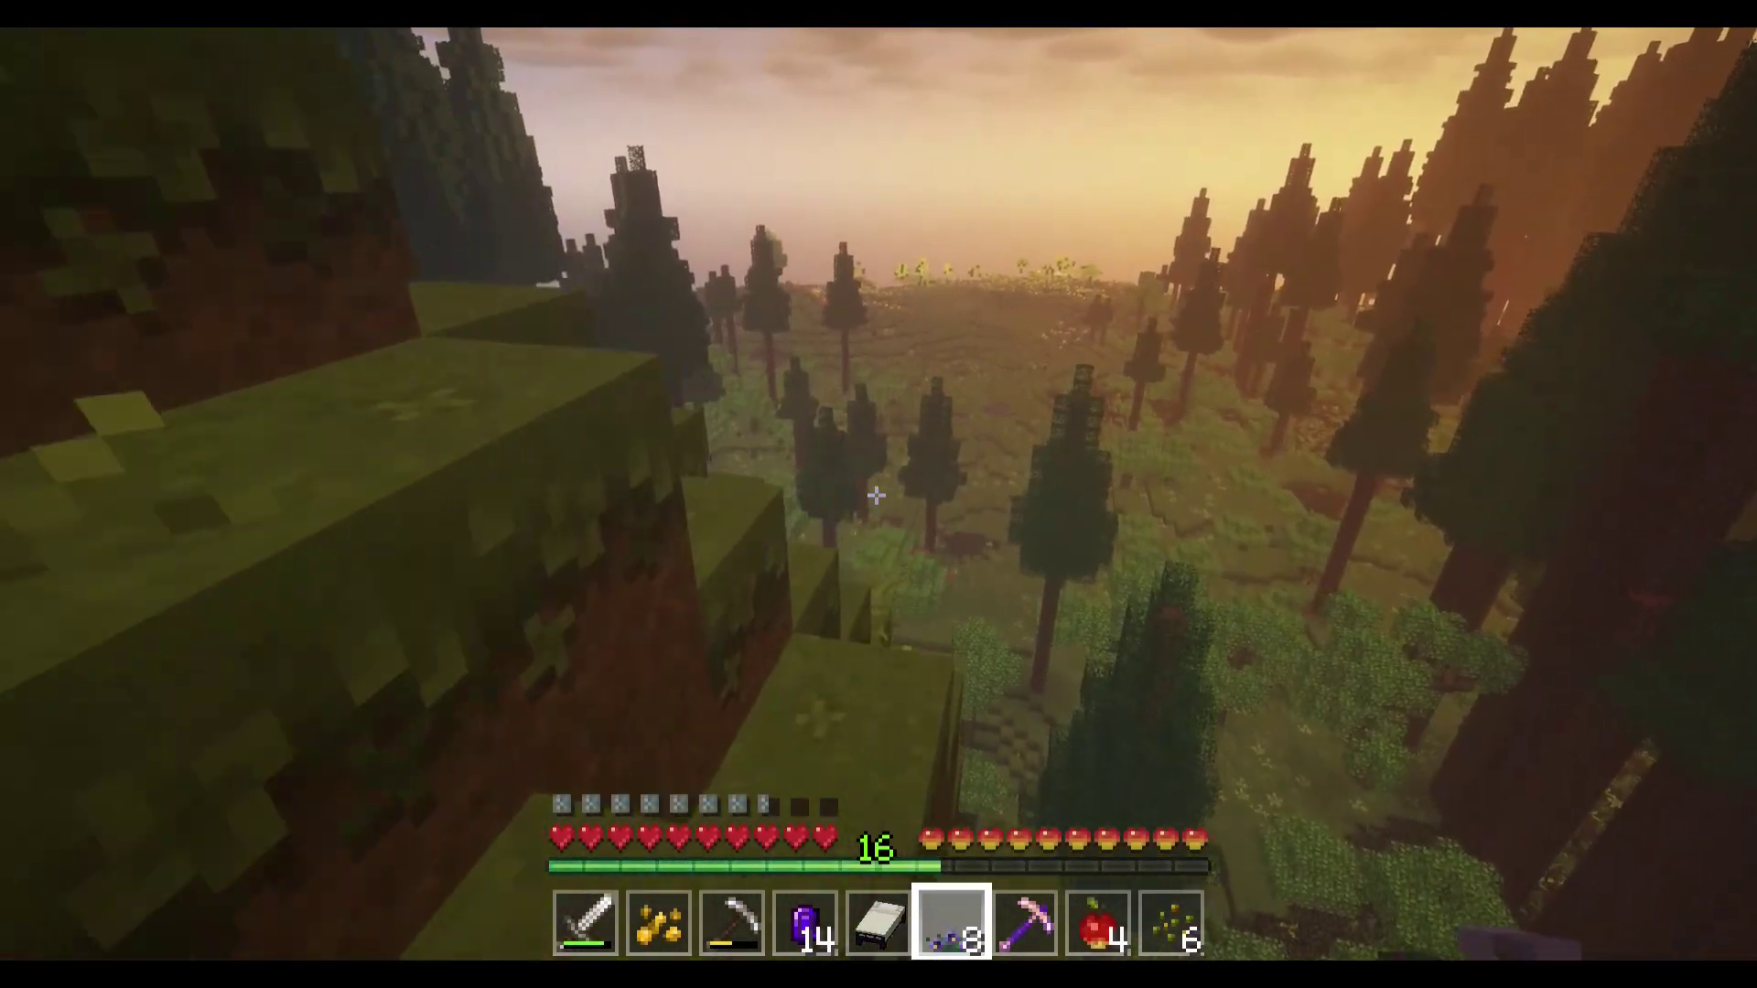
key("5")
right_click(876, 495)
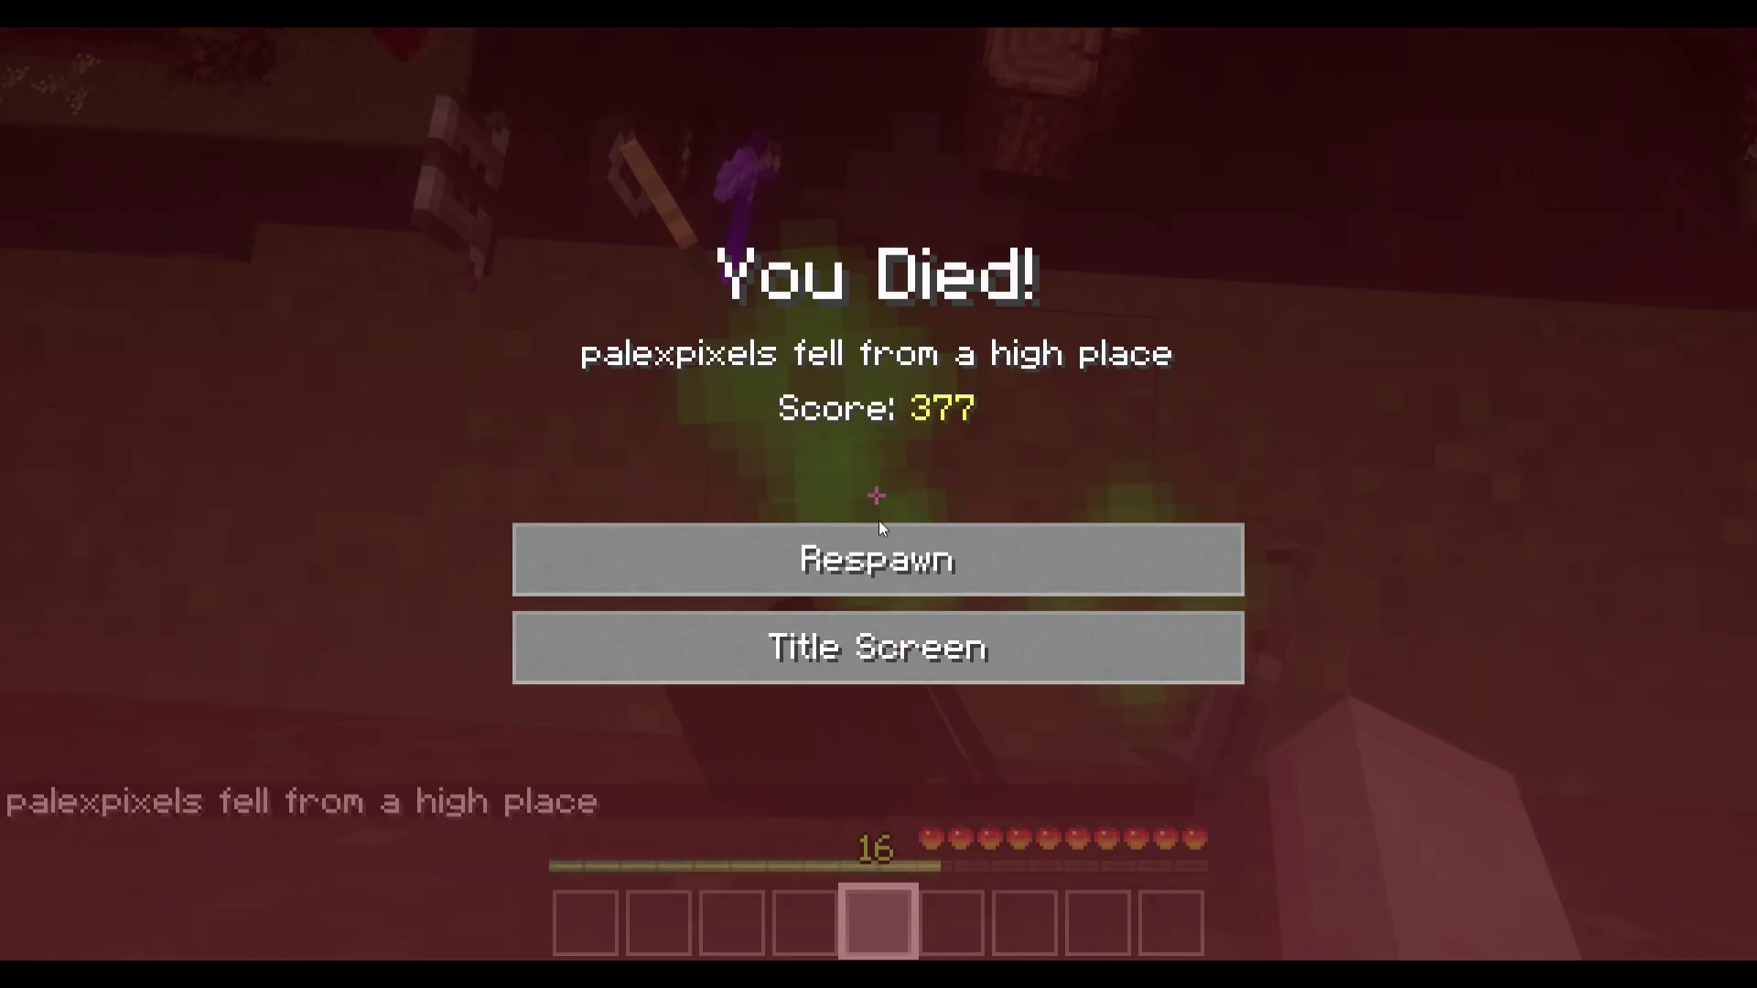
left_click(866, 556)
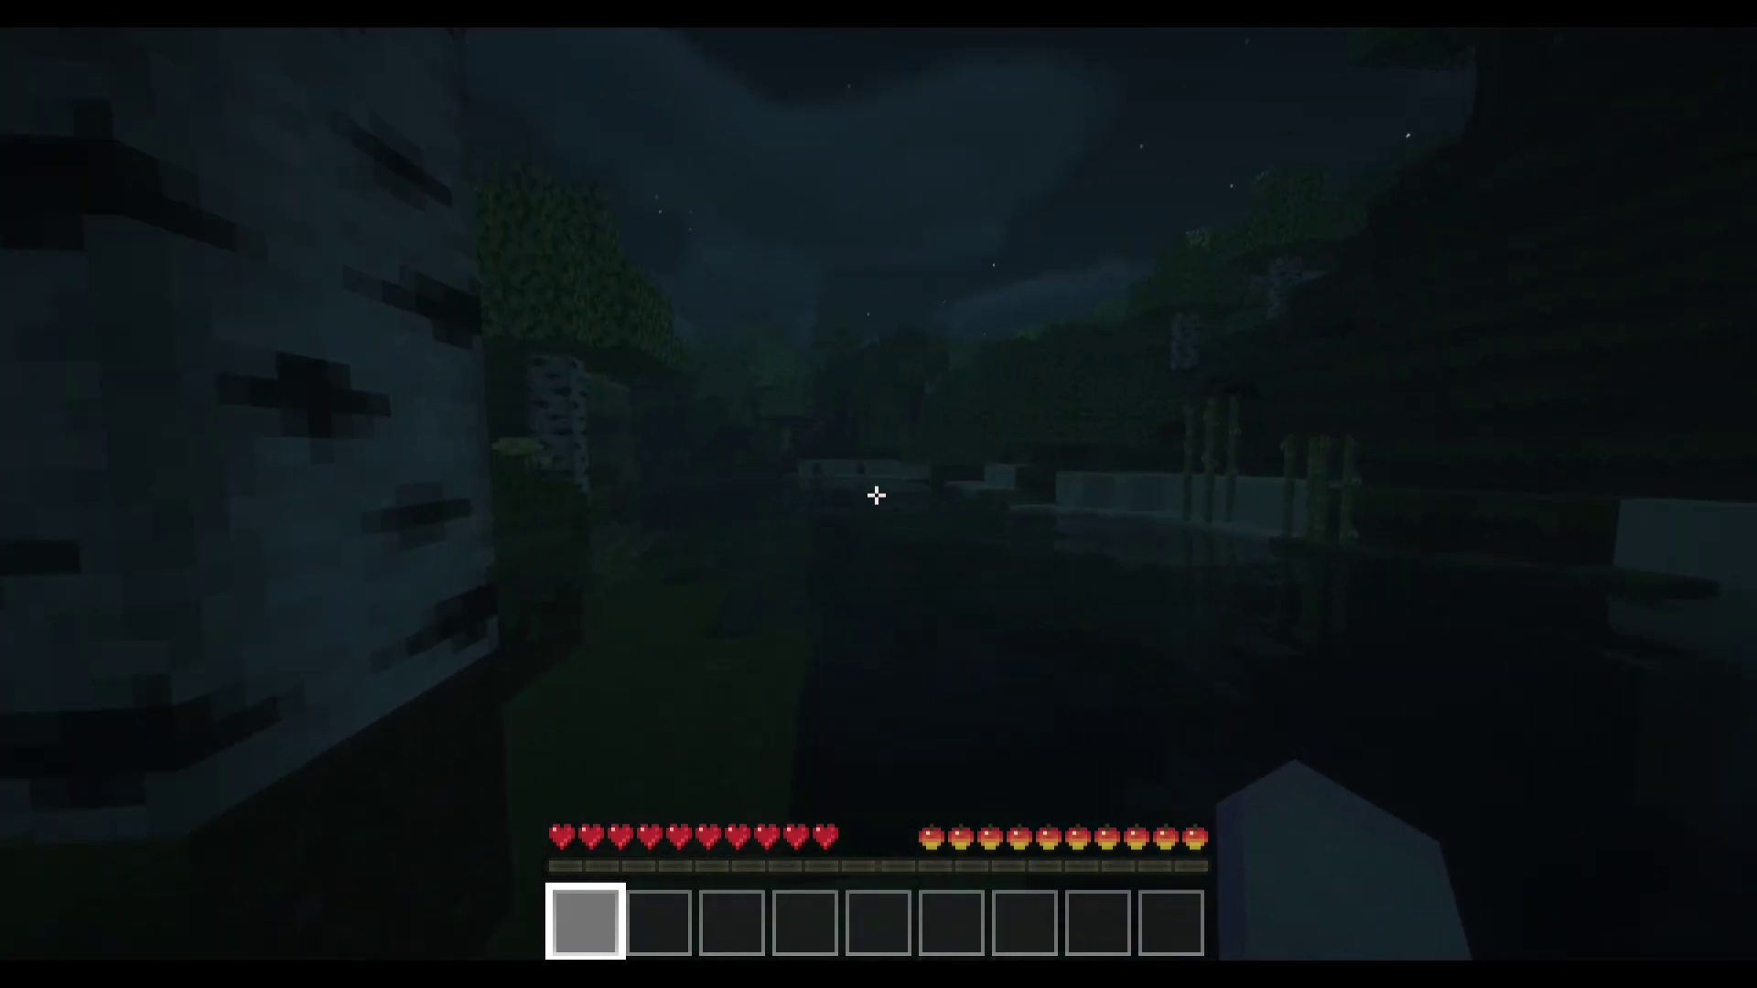
key("w")
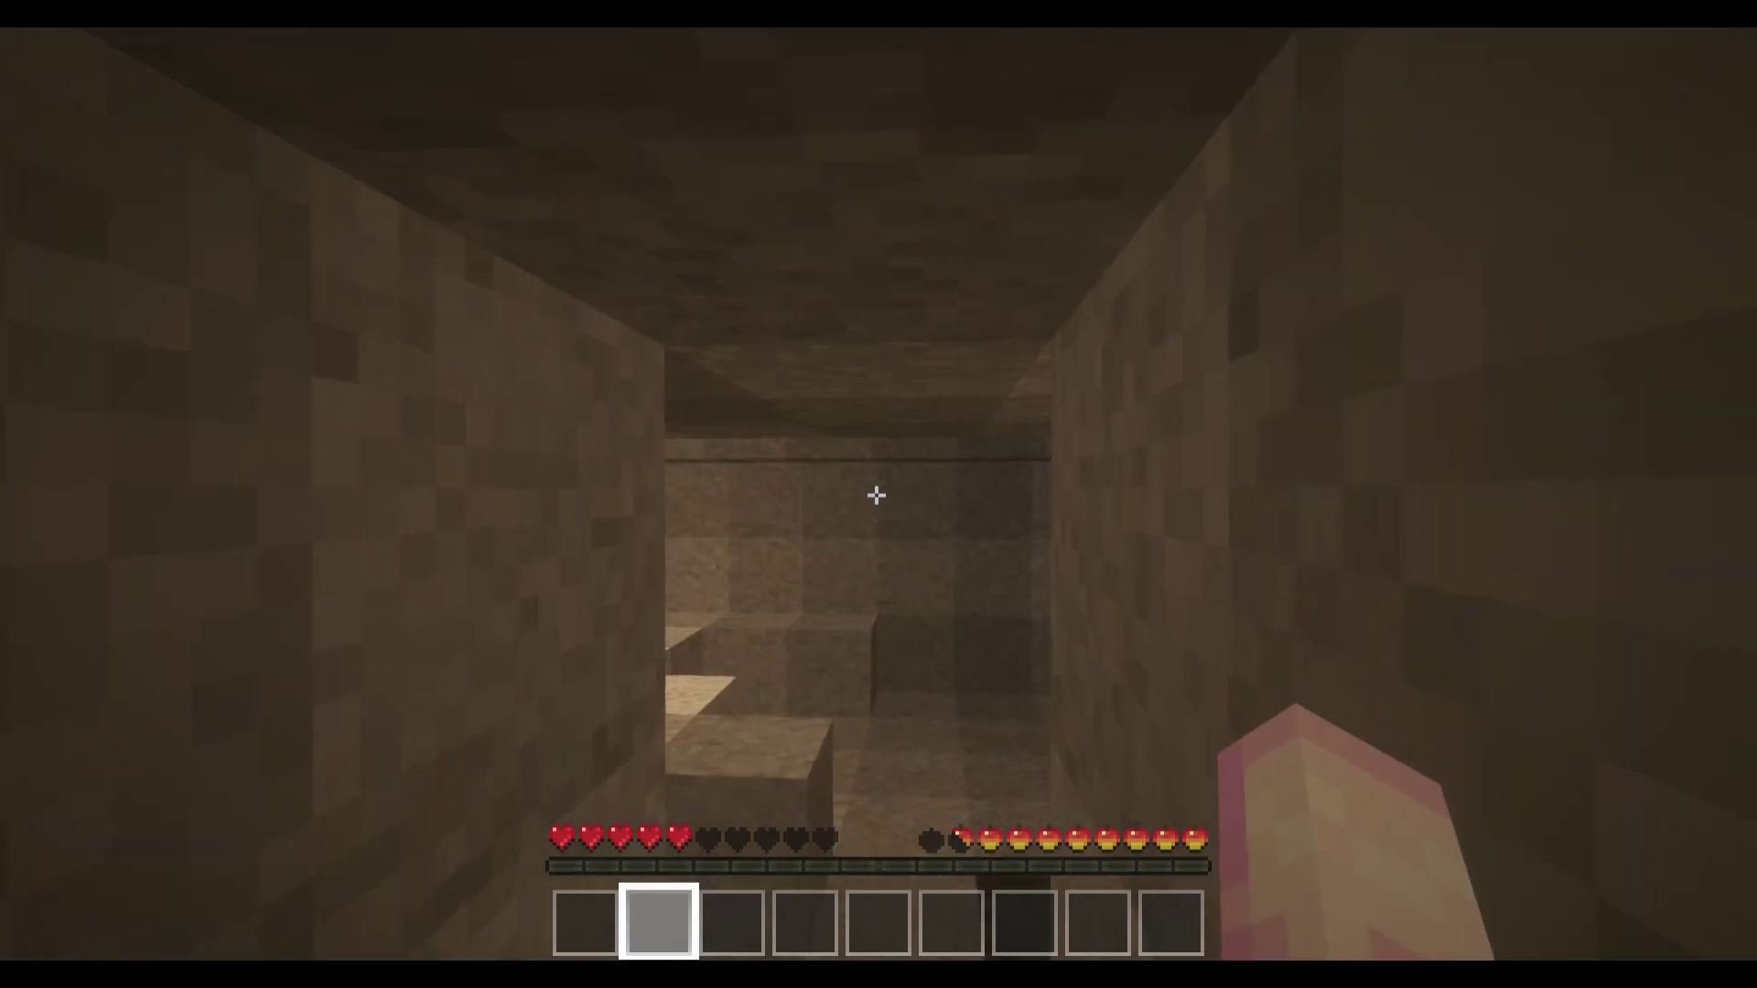
key("Escape")
left_click(938, 663)
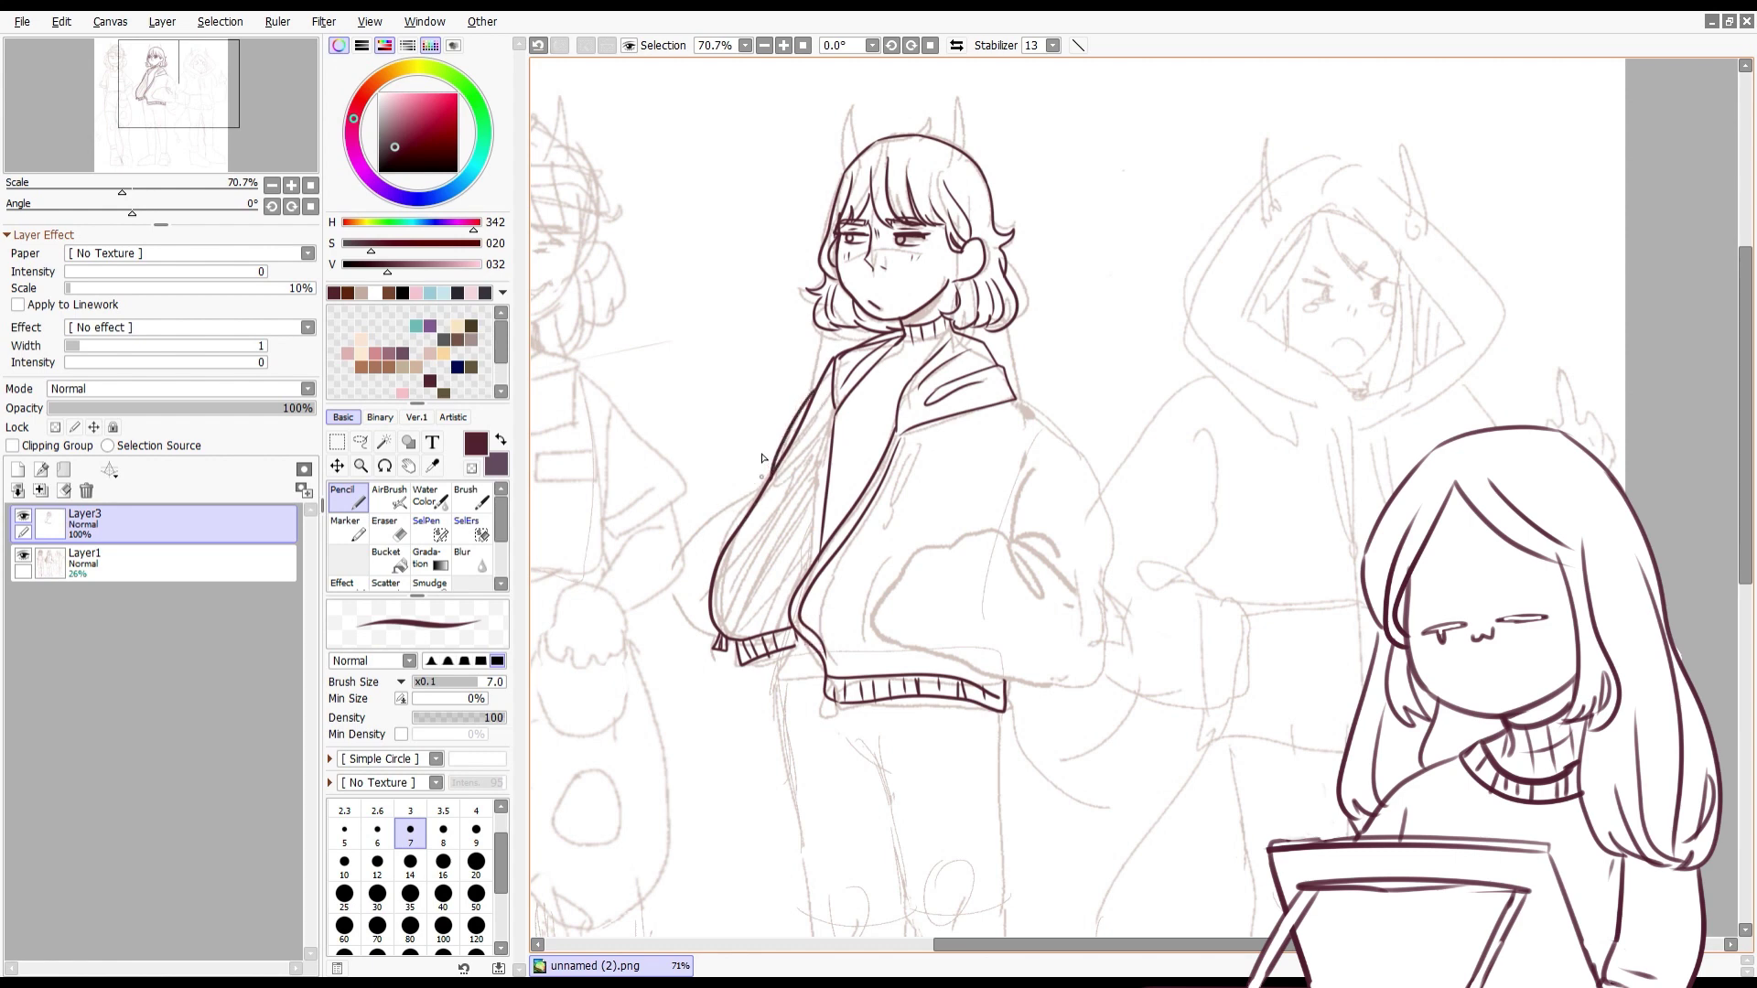
Step: Ink the jacket's puffy near sleeve with its elbow folds, mirroring the canvas to check the shape
key("ctrl+z")
left_click_drag(1013, 403, 1025, 673)
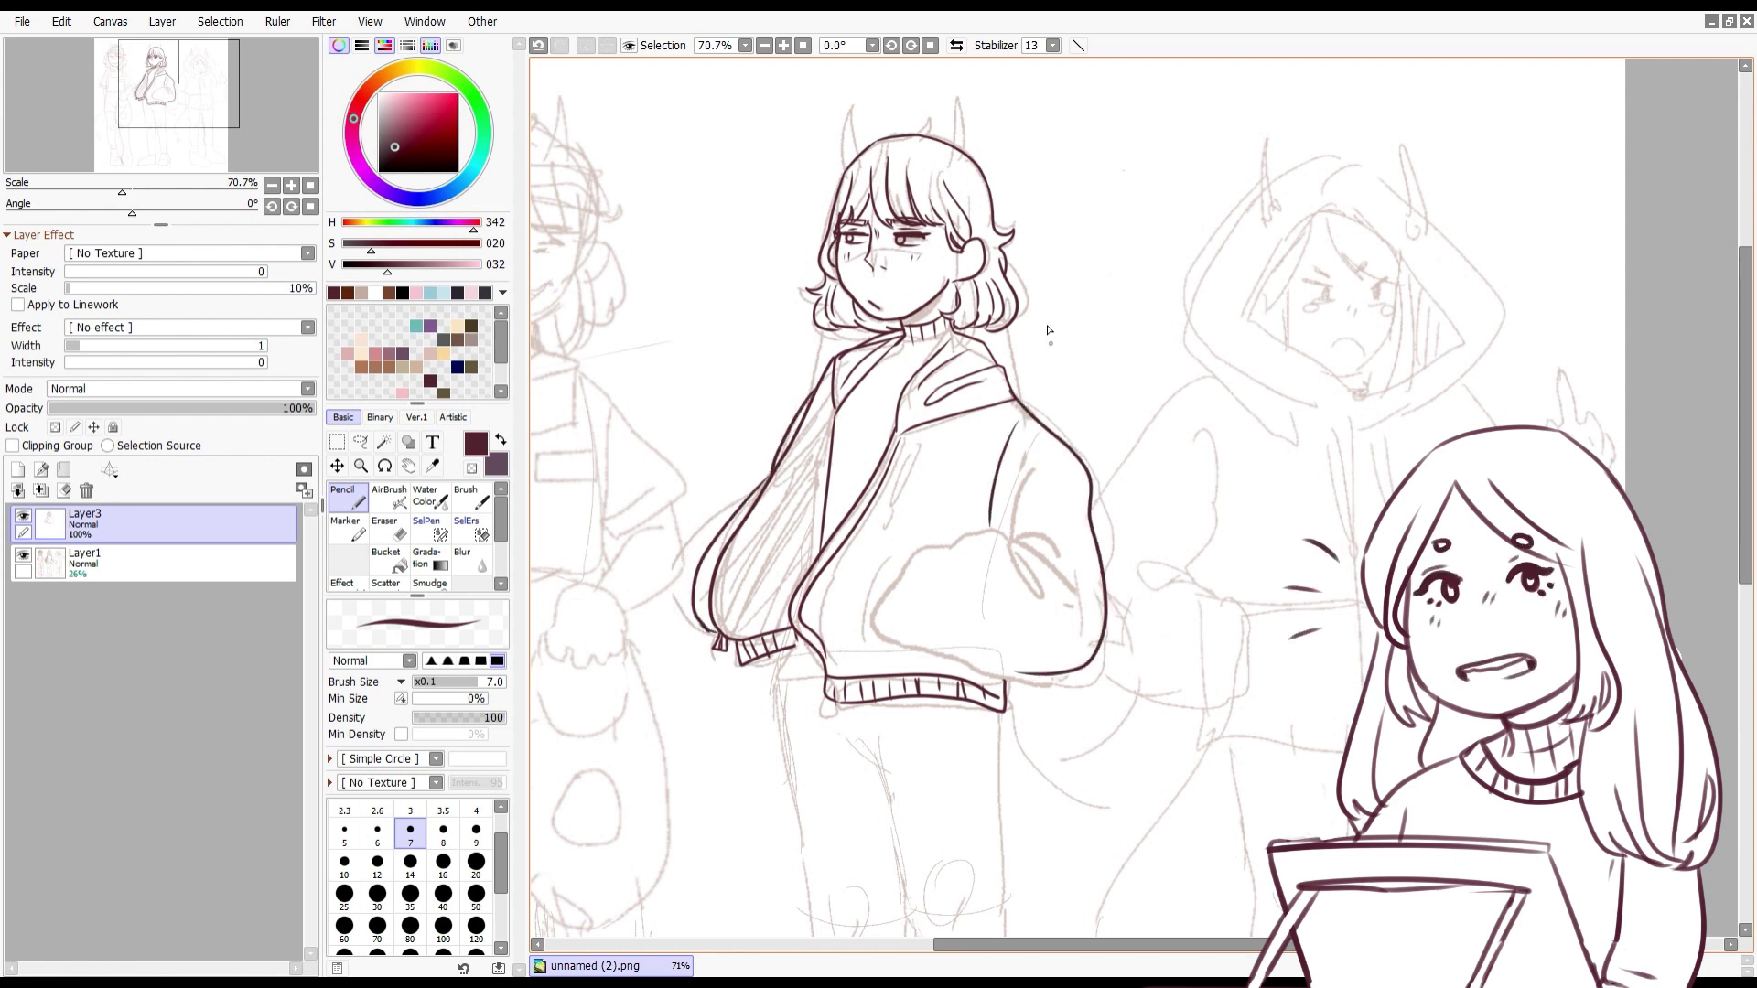
key("ctrl+z")
key("h")
left_click_drag(1048, 330, 845, 316)
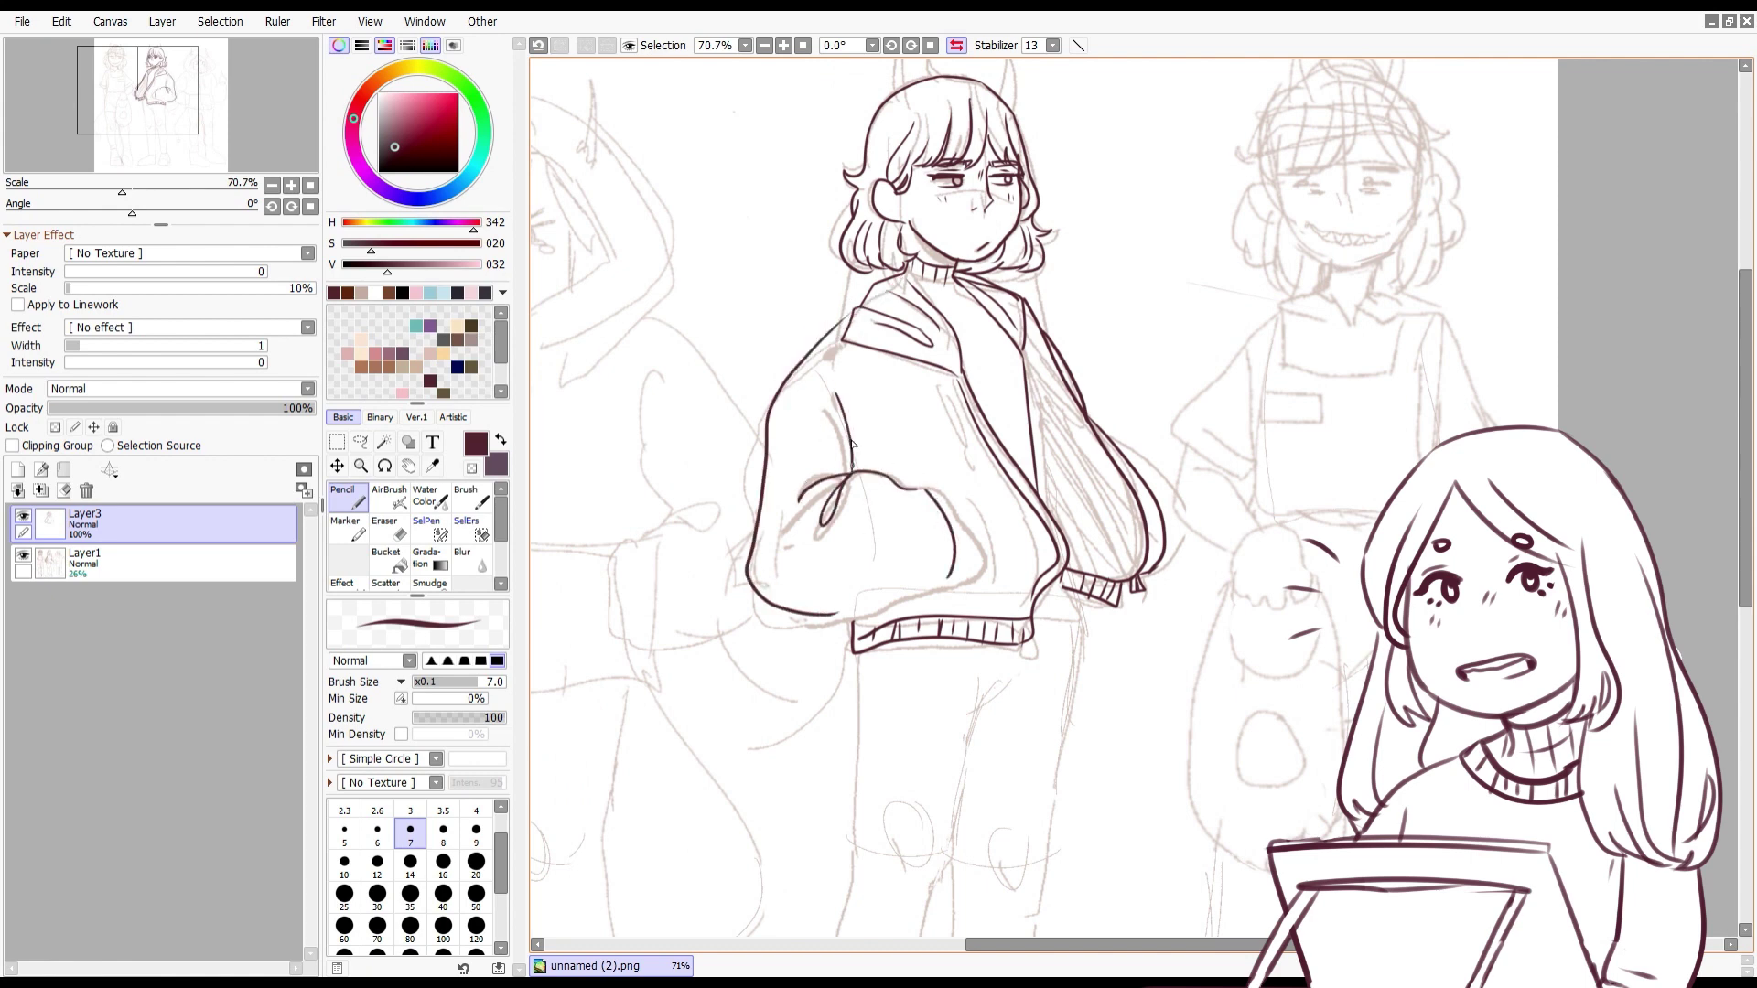
key("e")
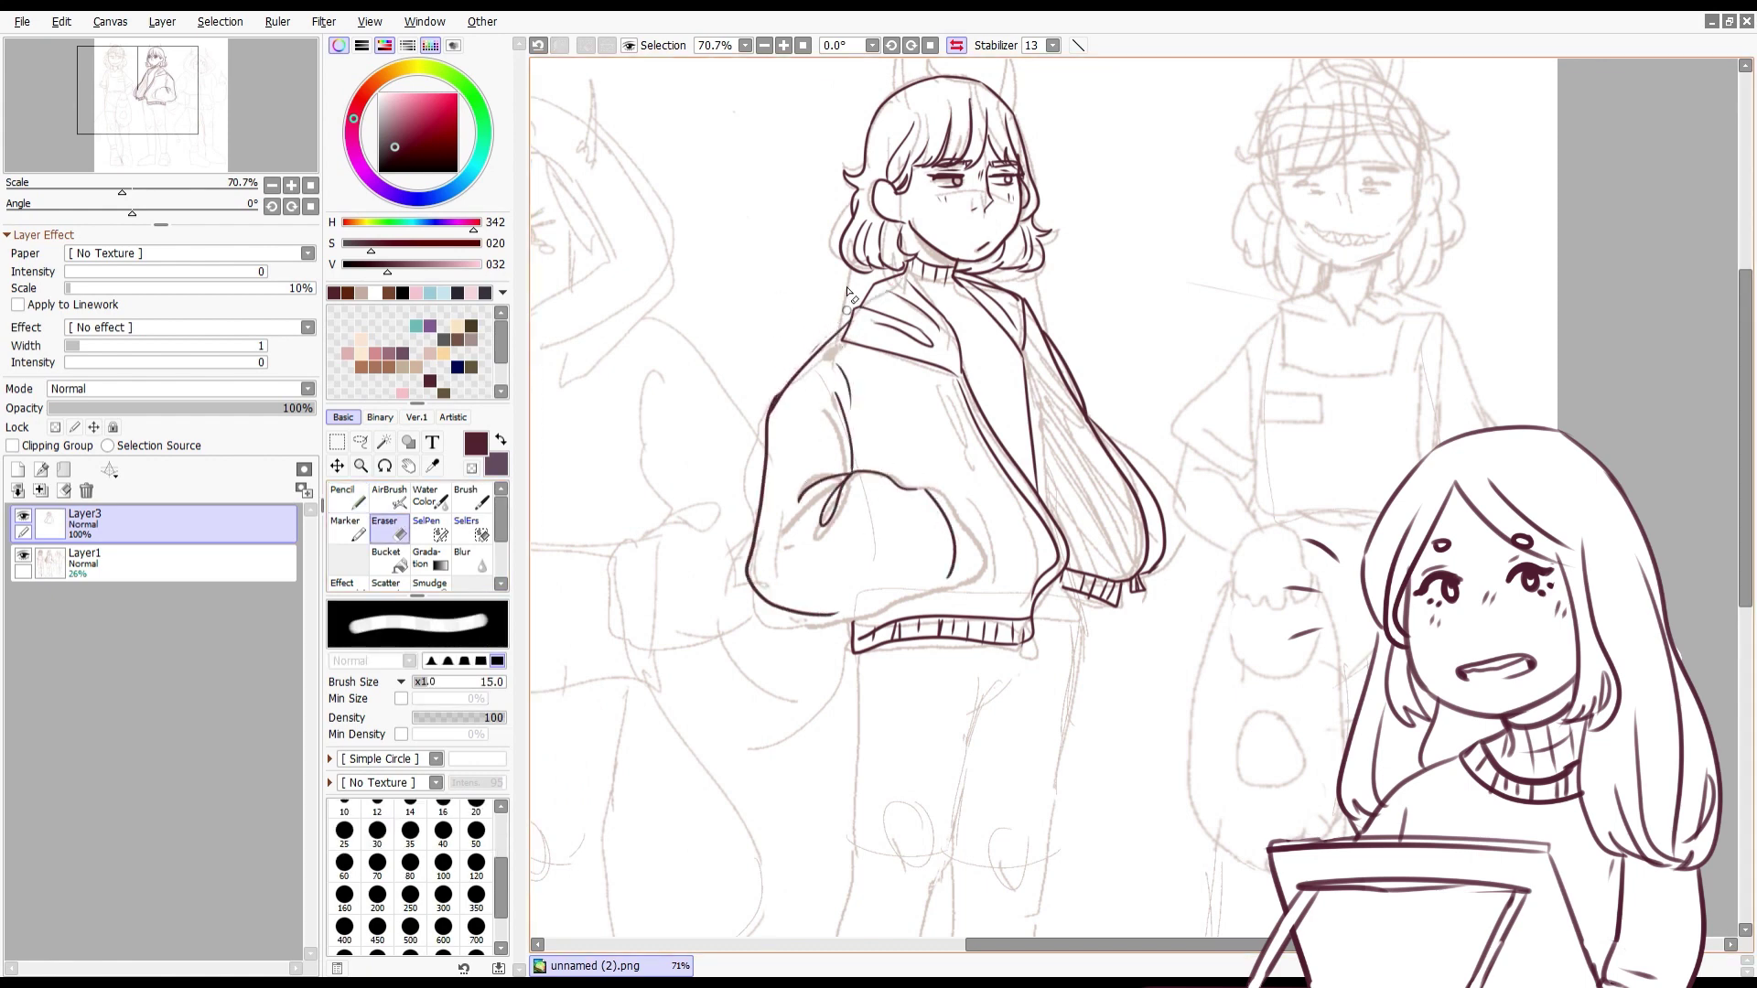
Step: Lower the opacity of the Layer1 sketch to 9% and return to Layer3
left_click(83, 560)
left_click_drag(117, 408, 73, 408)
left_click(82, 524)
Step: Try a new layer at 26% opacity above the line art, and return to Layer3 with the Pencil
key("ctrl+shift+n")
key("n")
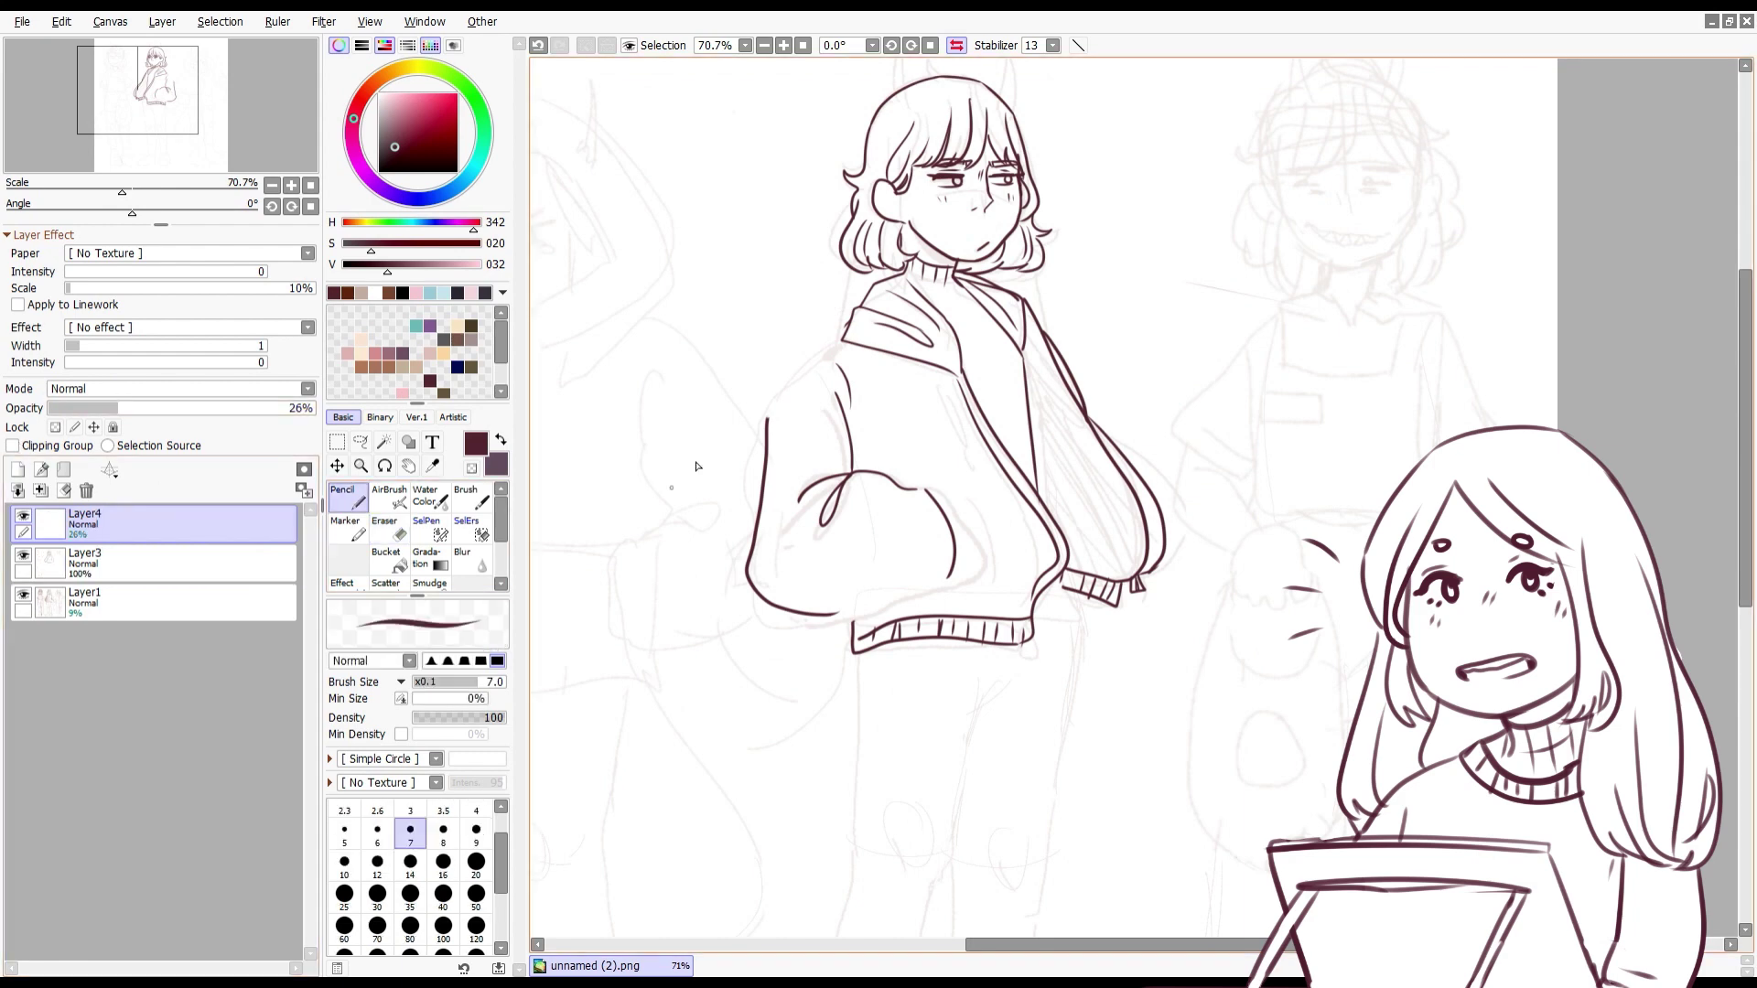
key("Down")
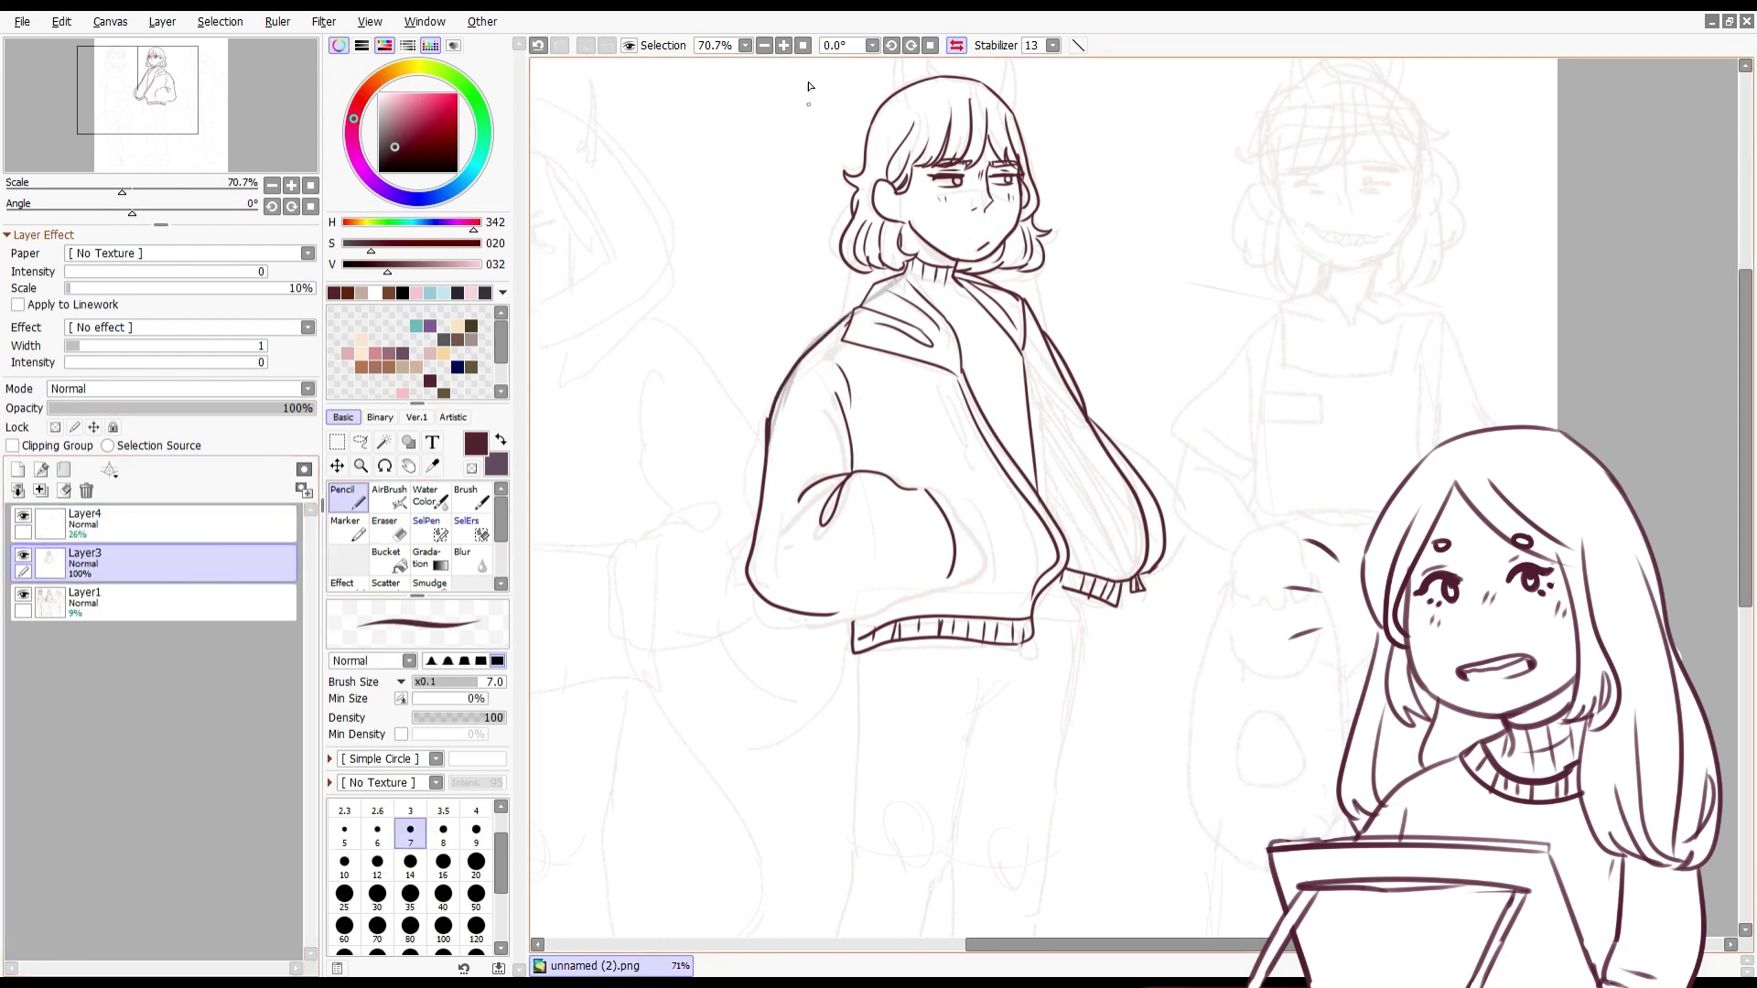
Step: Rework the shoulder line of the jacket's near sleeve on Layer3
scroll(1162, 220, "up", 1)
key("ctrl+z")
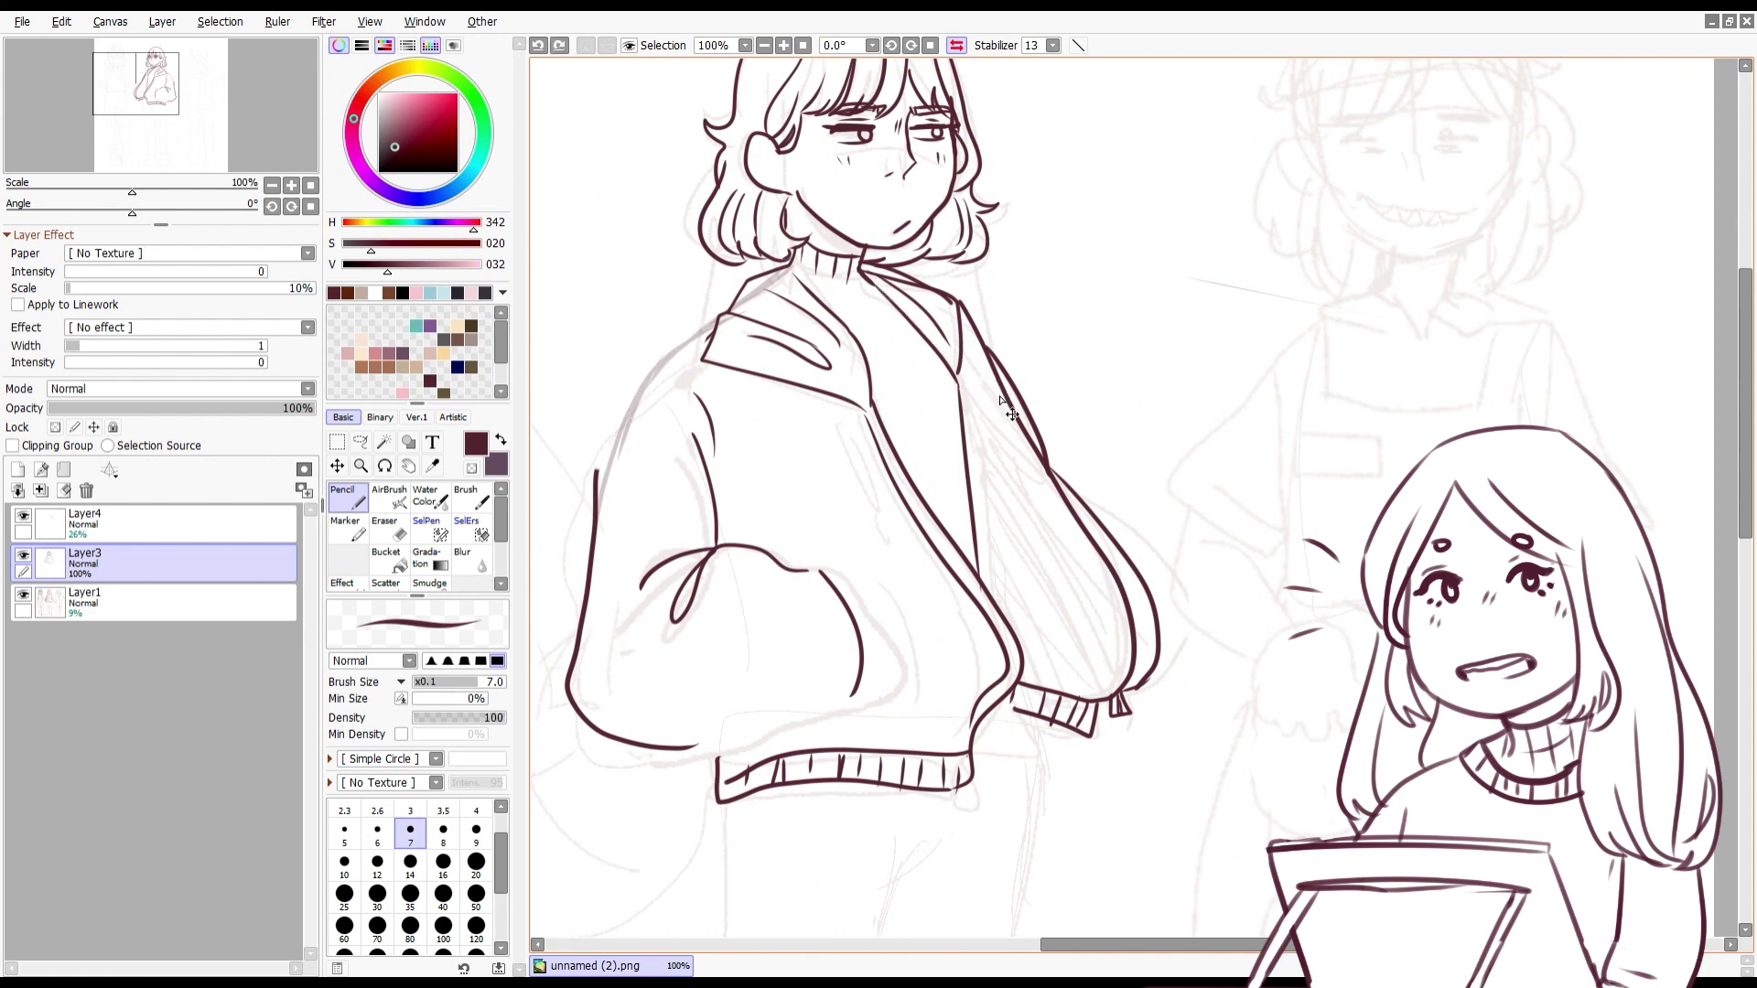
key("ctrl+z")
key("e")
Step: Ink the near leg below the jacket hem with a bend at the knee and a trouser edge at the ankle
scroll(735, 514, "down", 5)
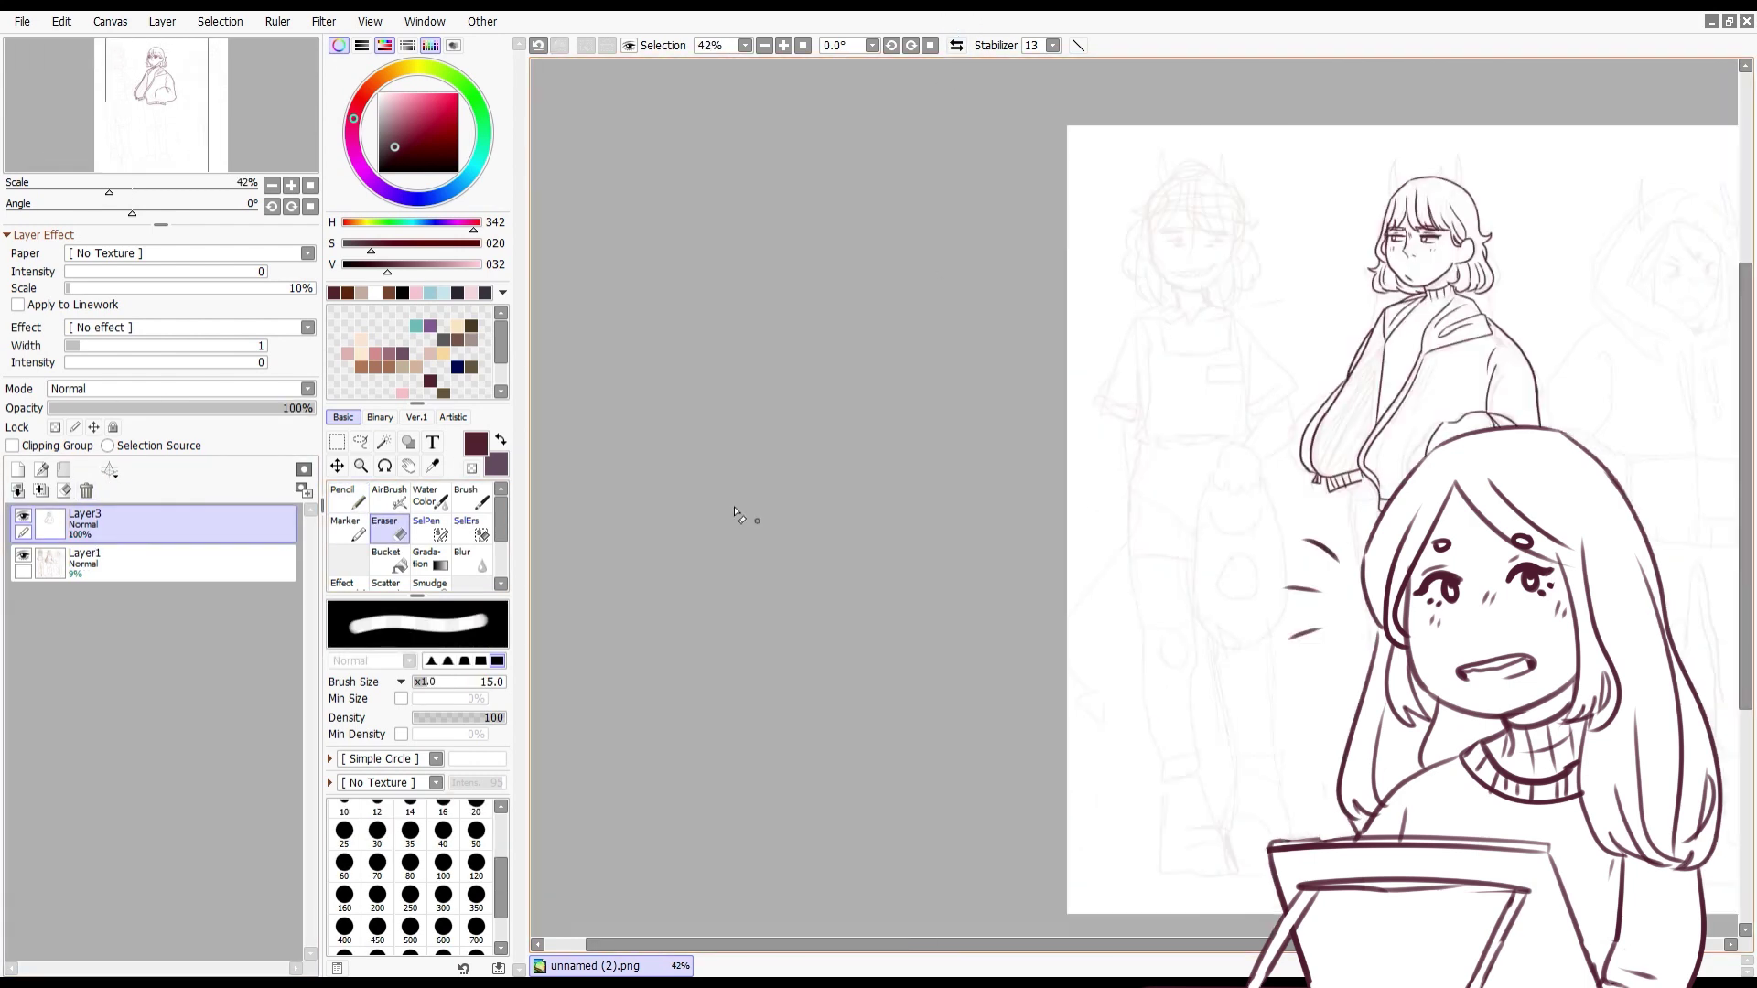
scroll(735, 514, "right", 5)
key("n")
scroll(876, 618, "up", 1)
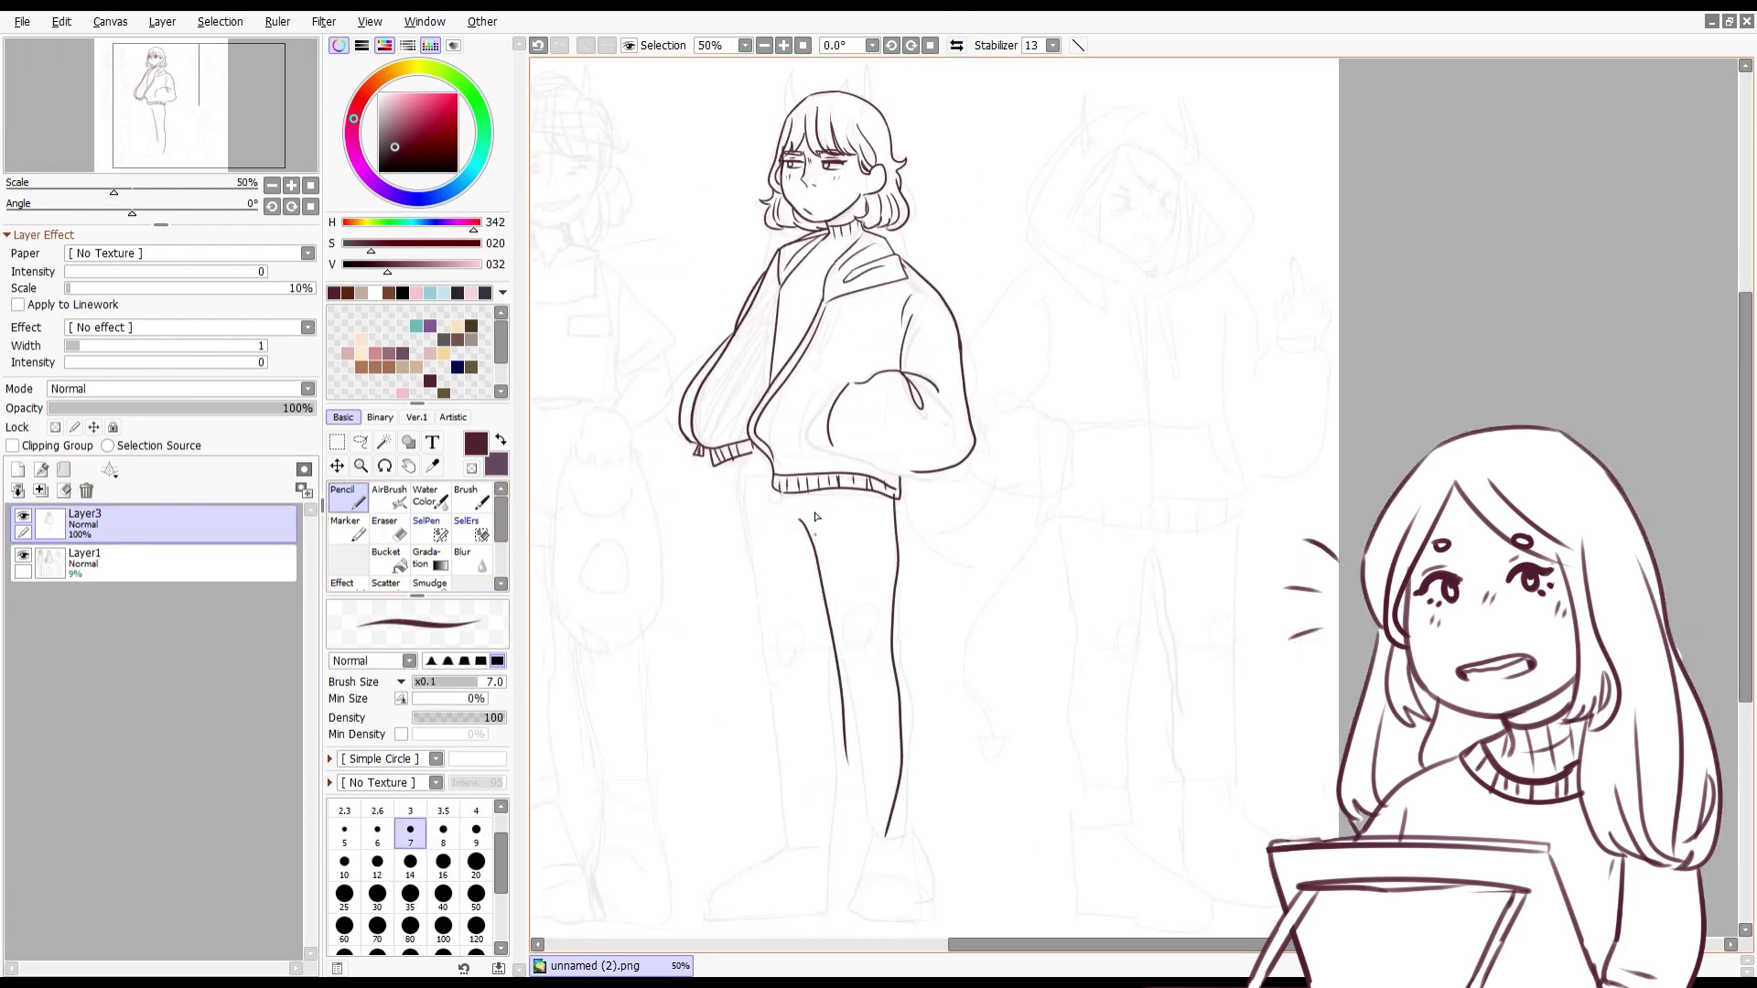
key("ctrl+z")
left_click_drag(803, 528, 842, 649)
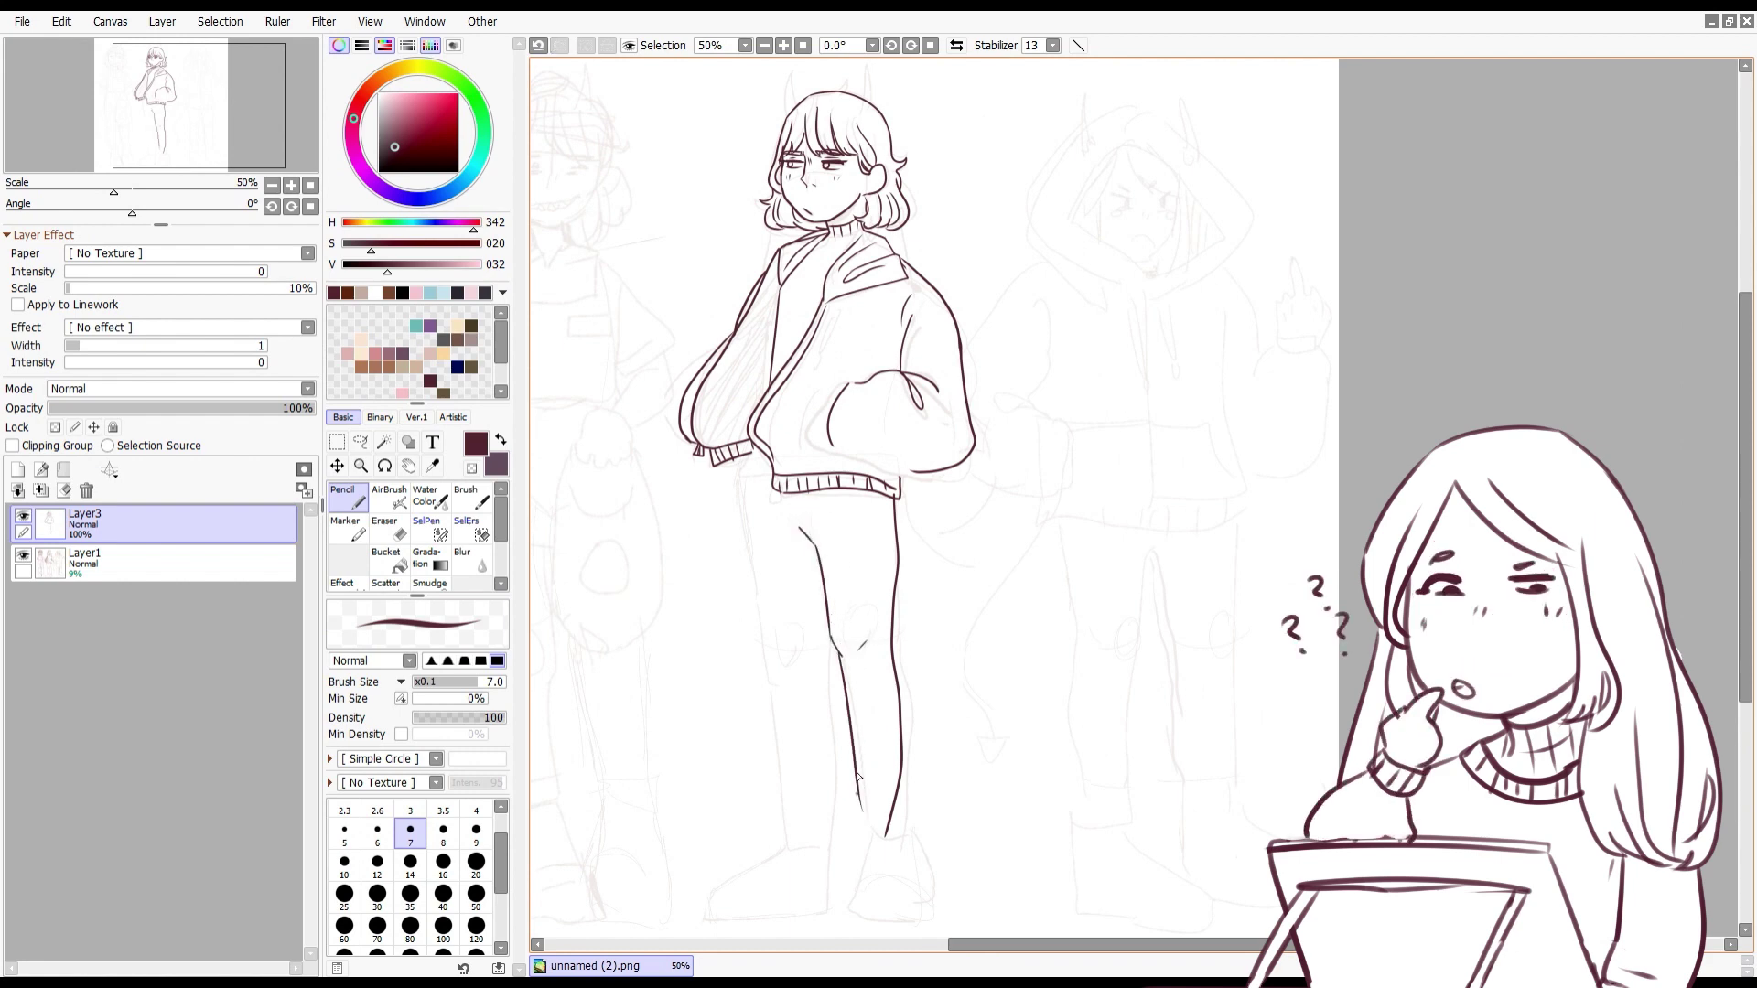
left_click_drag(858, 778, 897, 828)
key("e")
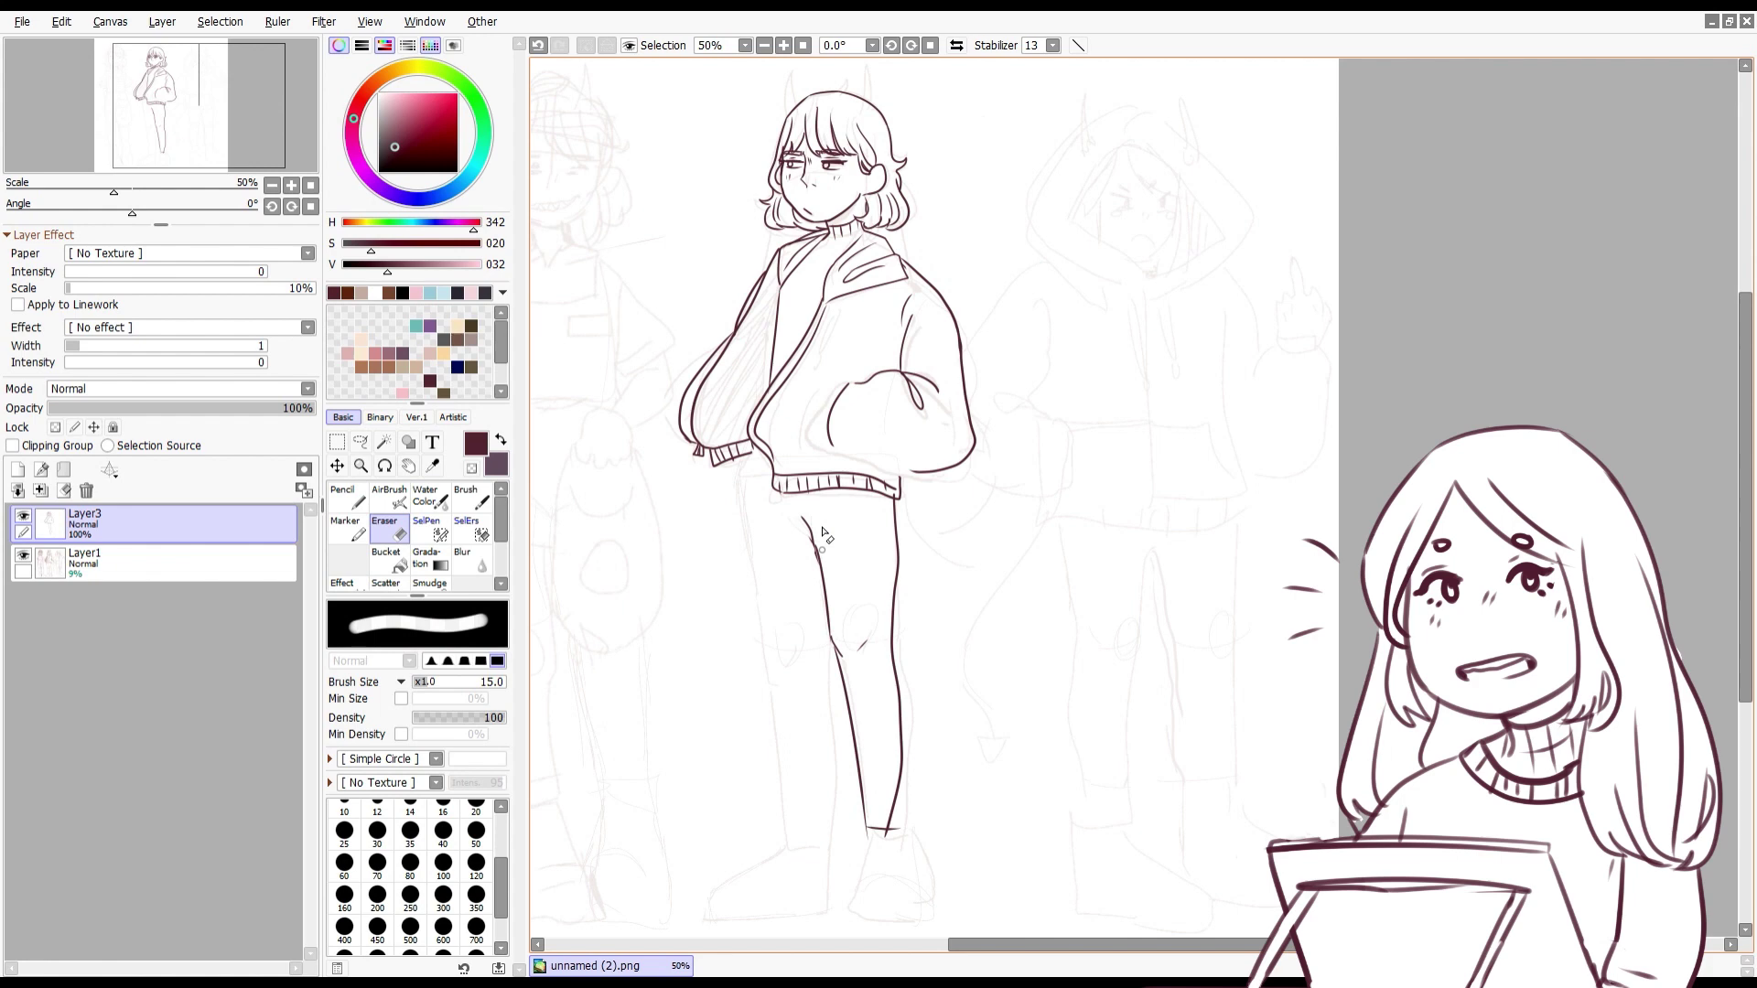
Step: Draw a narrow drawstring hanging from the lower point of the jacket's collar beside the front opening
key("n")
scroll(837, 243, "up", 5)
left_click_drag(844, 302, 773, 462)
key("ctrl+z")
scroll(795, 448, "up", 3)
left_click_drag(819, 339, 776, 521)
scroll(793, 324, "down", 5)
scroll(793, 324, "down", 1)
scroll(823, 385, "up", 6)
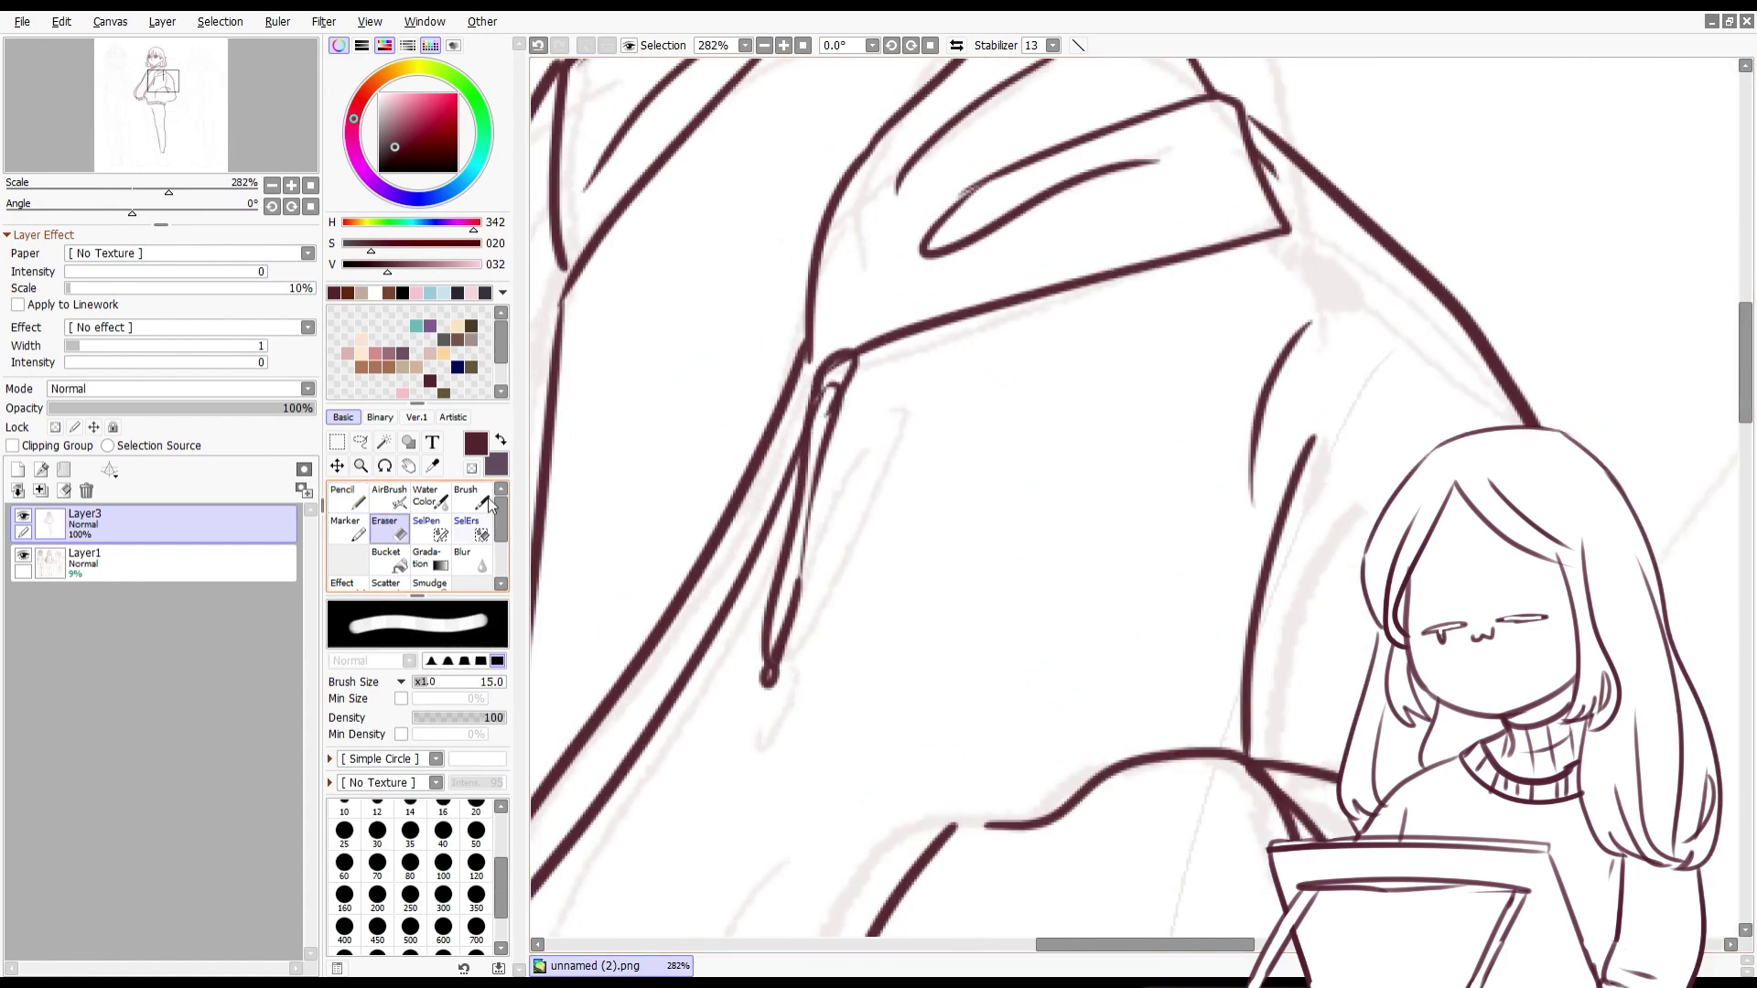
Step: Add a short fold inside the bent sleeve and draw a pocket edge from the sleeve down to the hem
scroll(856, 785, "down", 5)
scroll(851, 549, "up", 5)
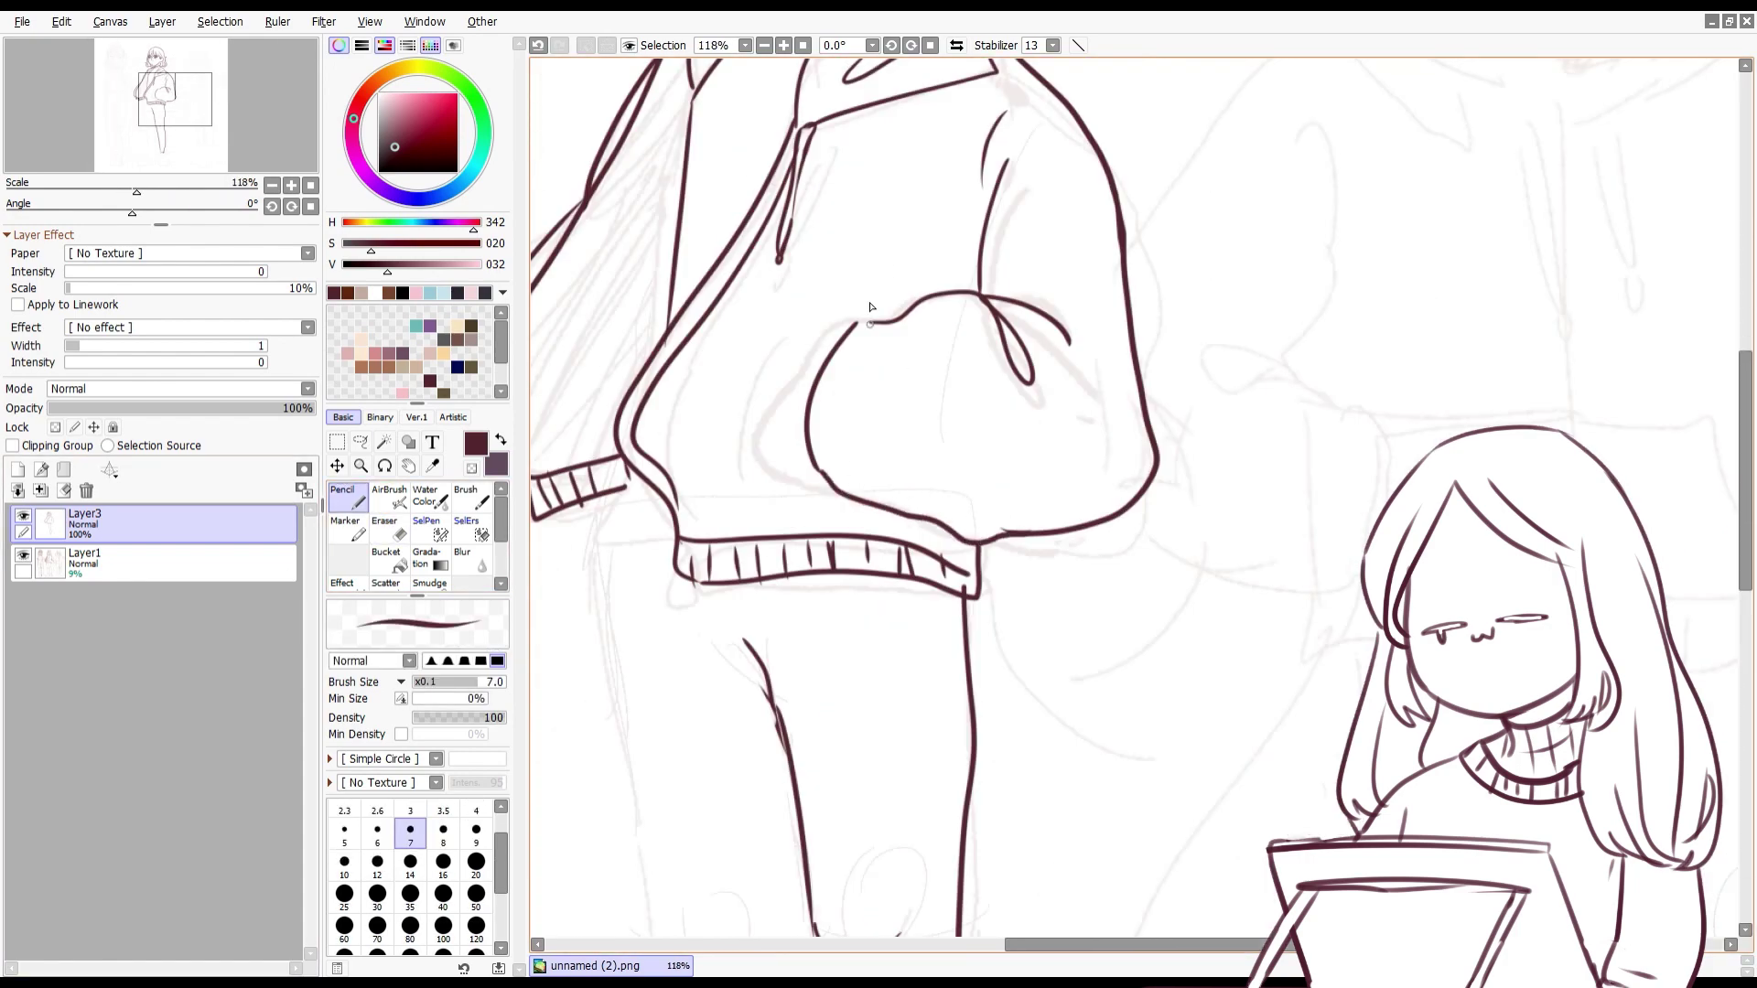
scroll(869, 323, "up", 2)
left_click_drag(863, 354, 828, 485)
scroll(806, 440, "down", 1)
mouse_move(846, 321)
left_mouse_down()
mouse_move(809, 598)
mouse_move(815, 558)
left_mouse_up()
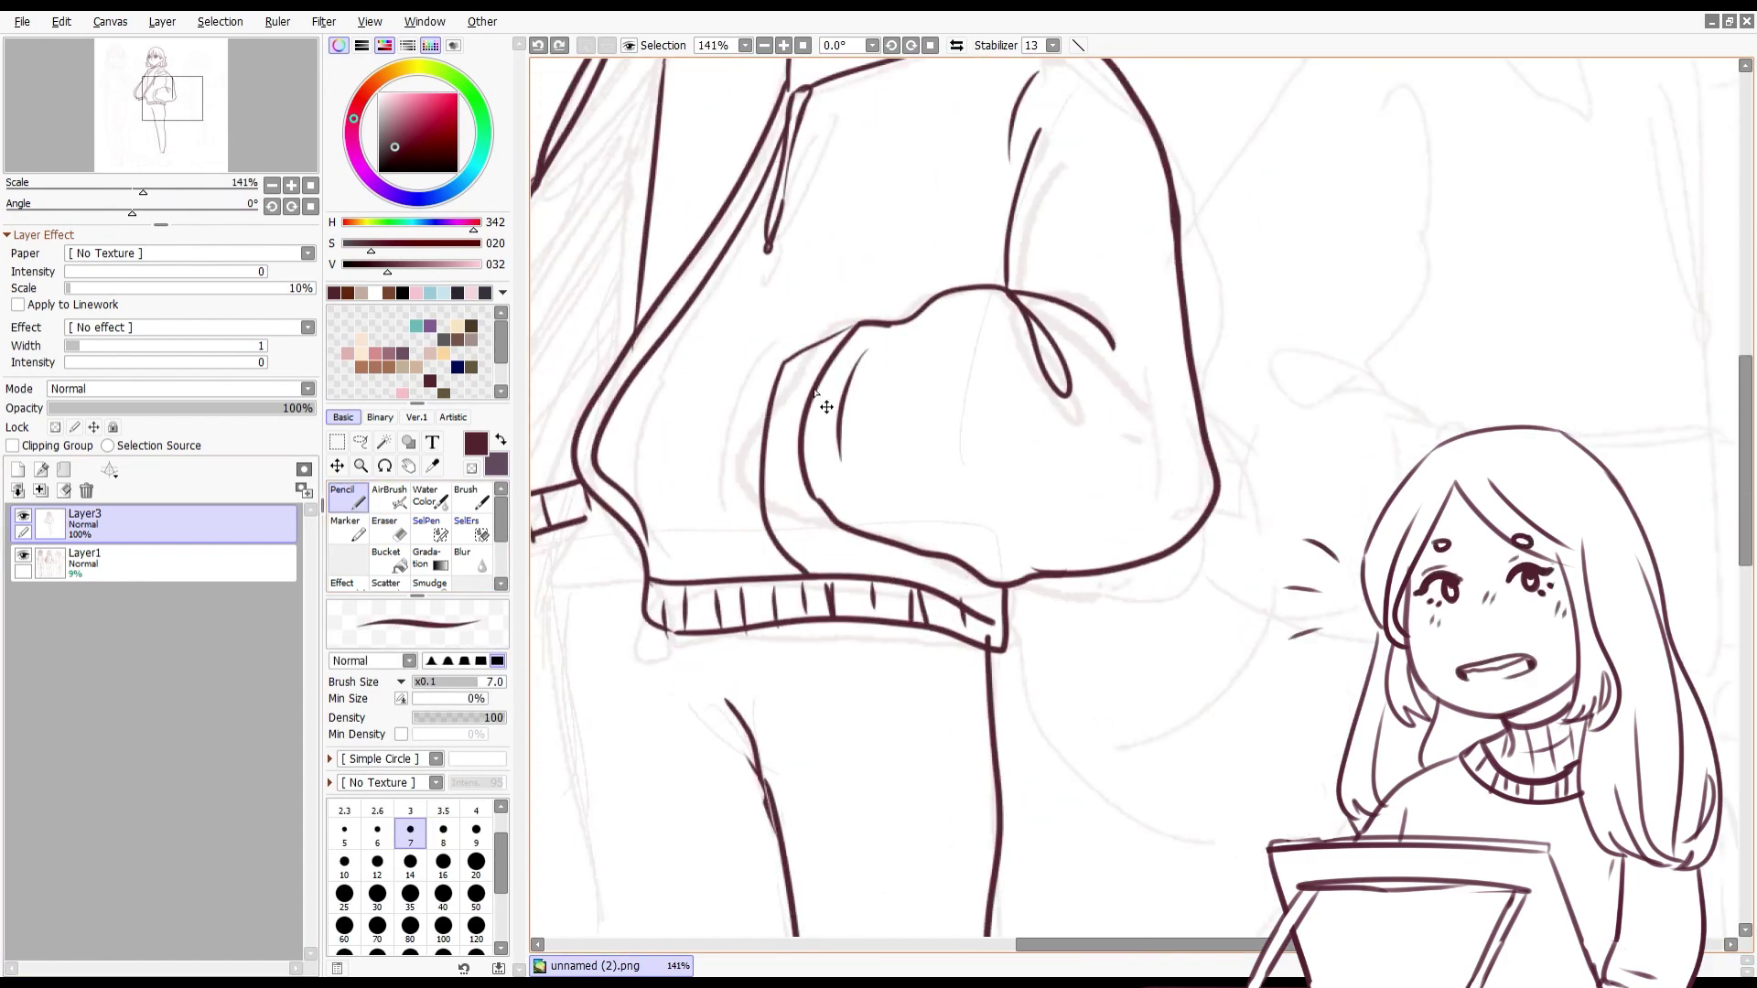
Step: Undo the pocket edge beside the bent sleeve and draw a short curved fold next to the cuff instead
key("ctrl+z")
scroll(826, 406, "down", 3)
scroll(892, 457, "up", 2)
left_click_drag(956, 396, 893, 519)
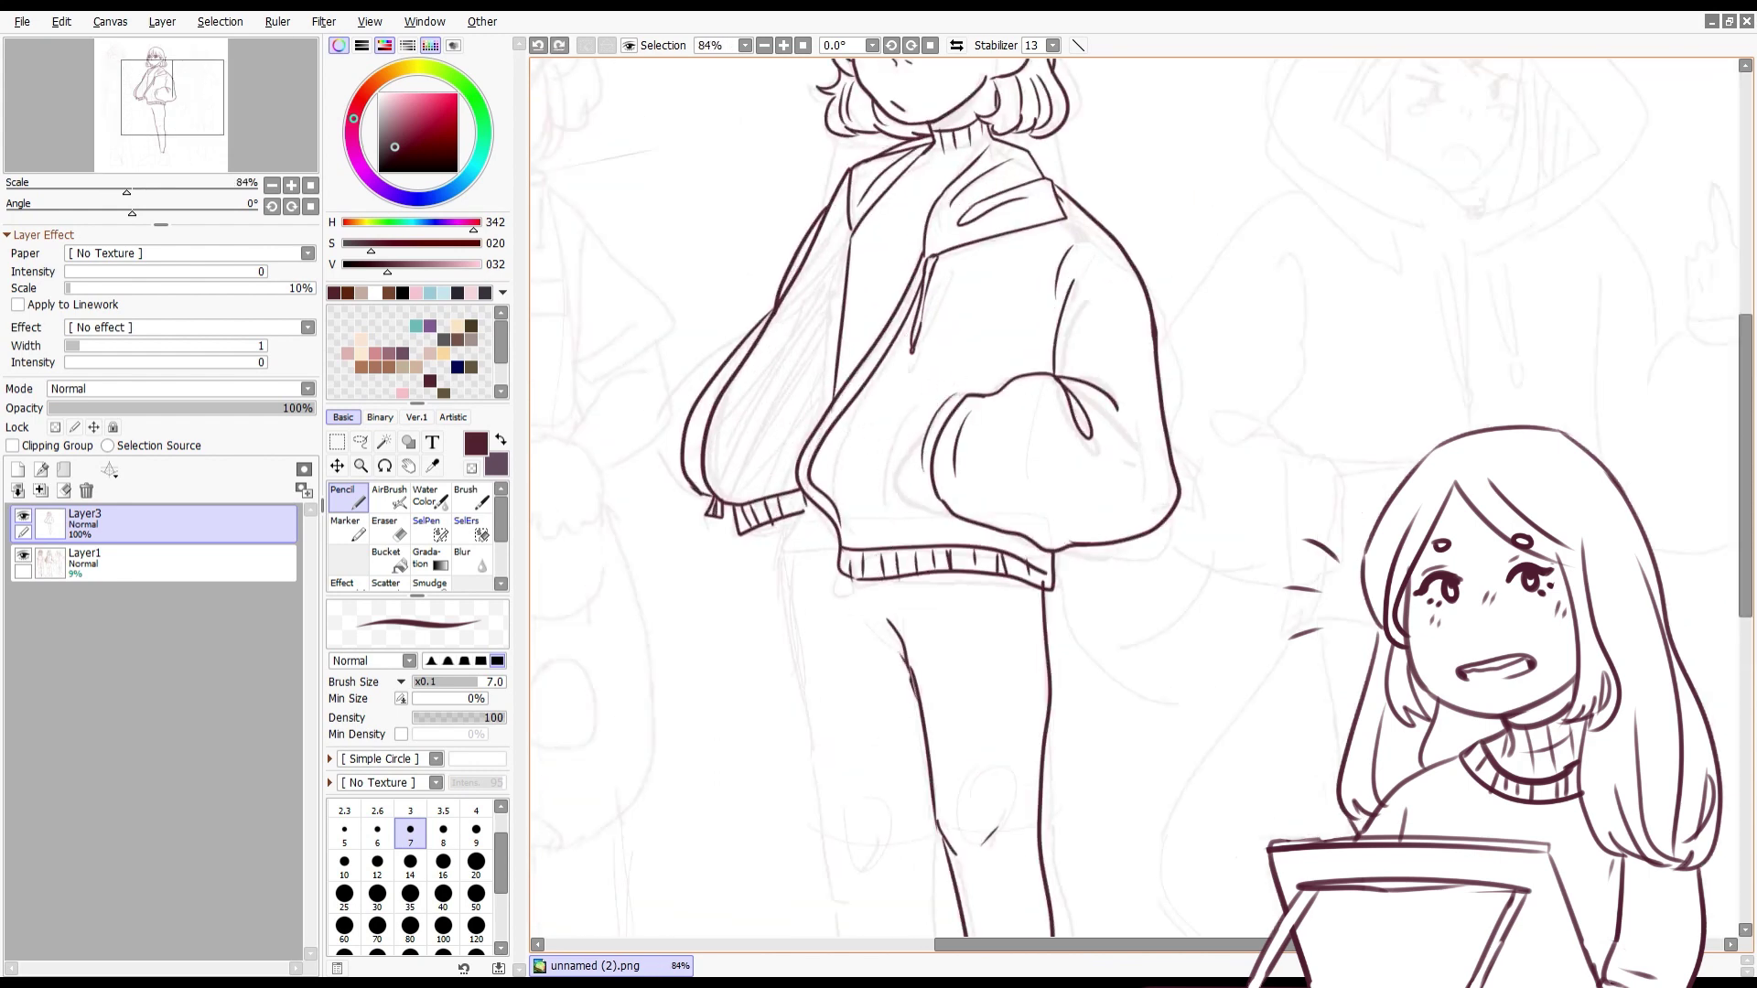
Step: Ink the outer line of the far leg below the jacket hem and rework it into a bend at the knee
scroll(897, 425, "down", 2)
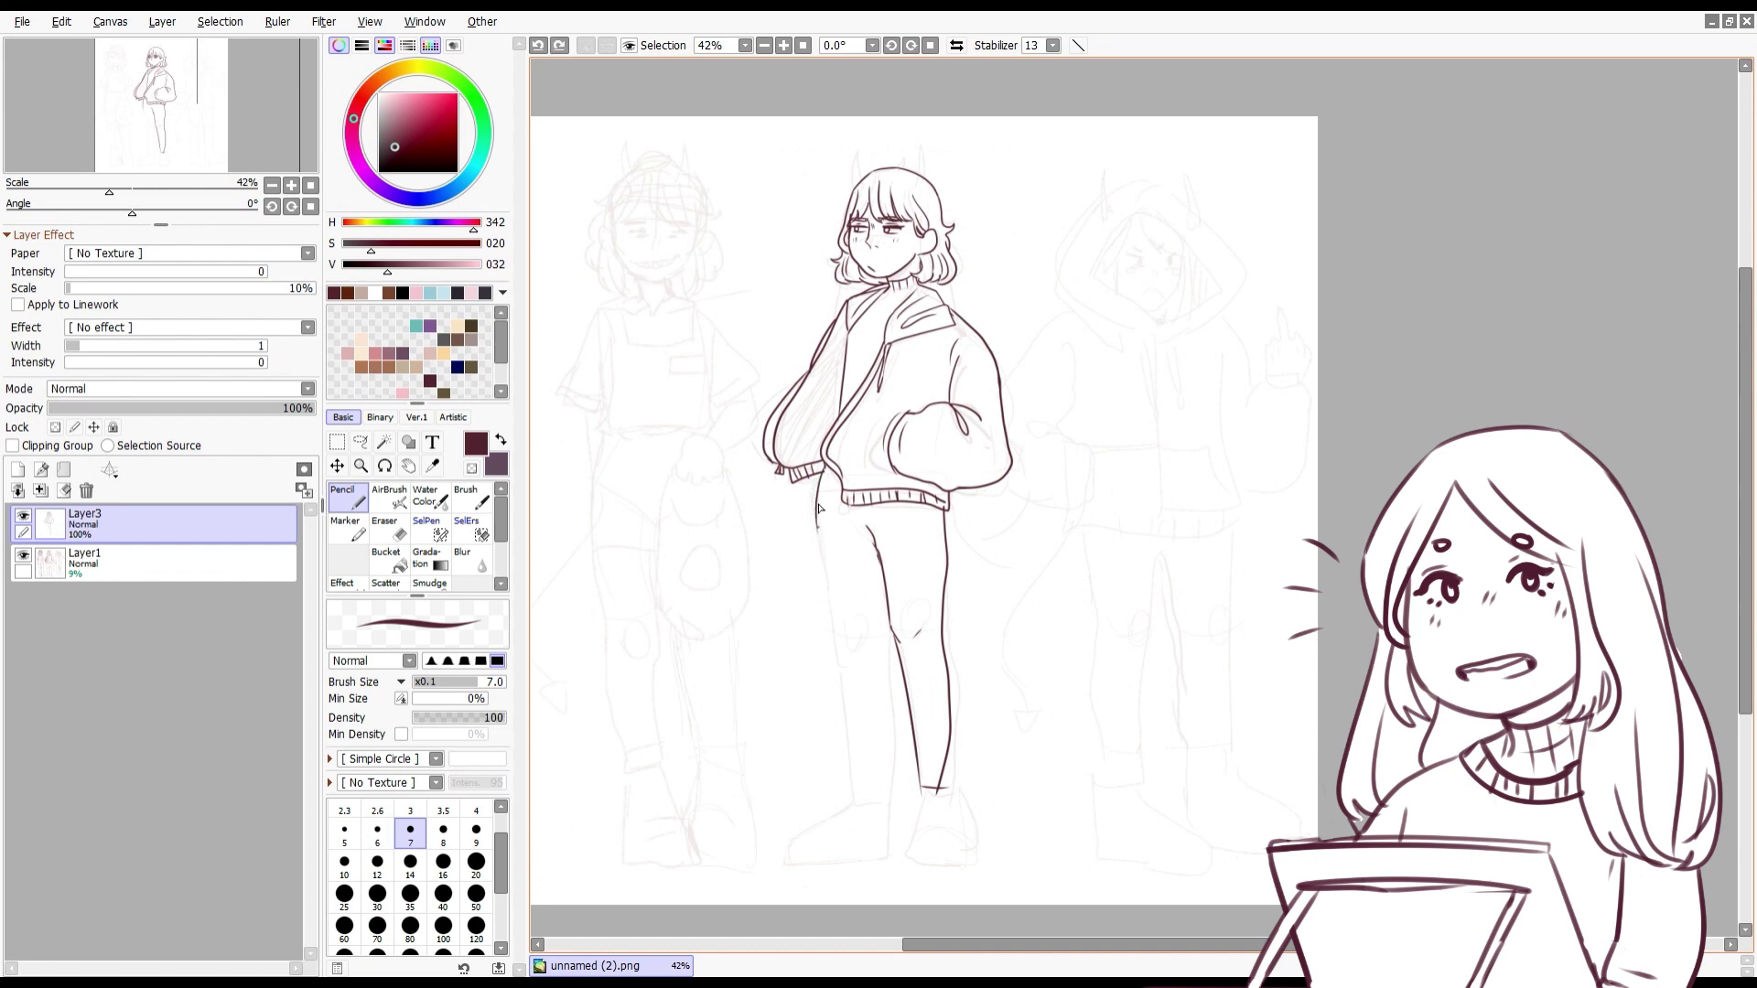
key("h")
scroll(938, 621, "up", 3)
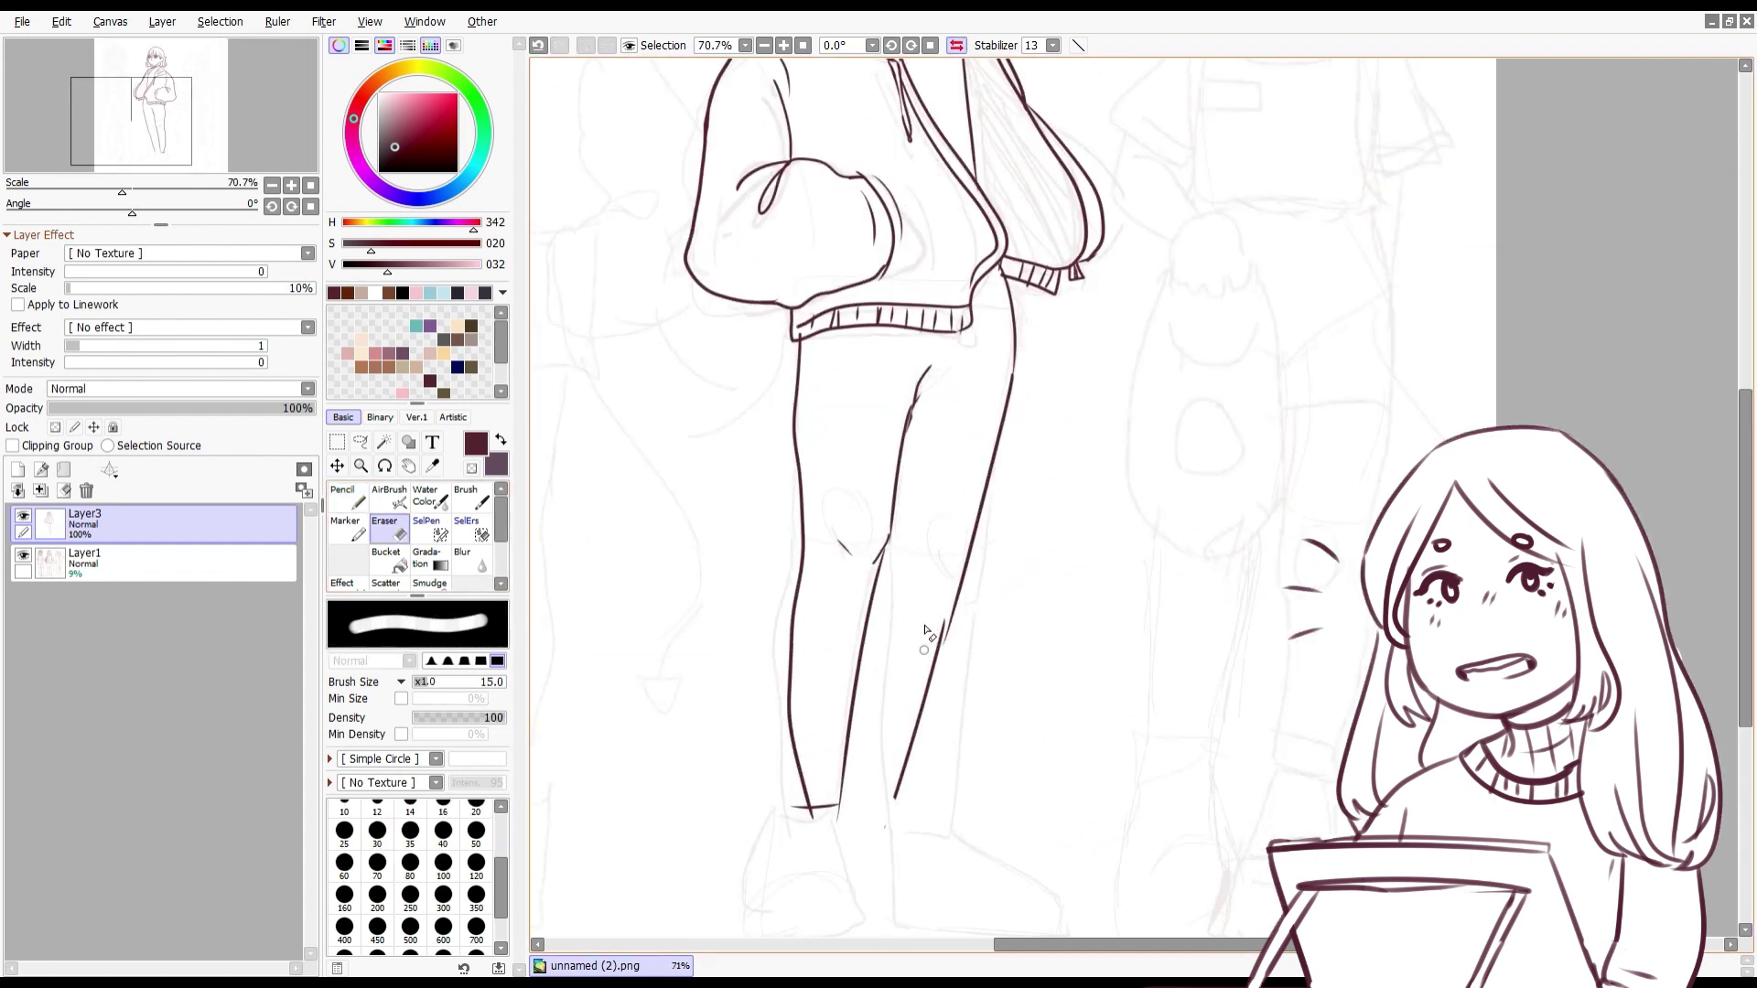
key("e")
left_click_drag(972, 494, 962, 548)
scroll(833, 704, "down", 3)
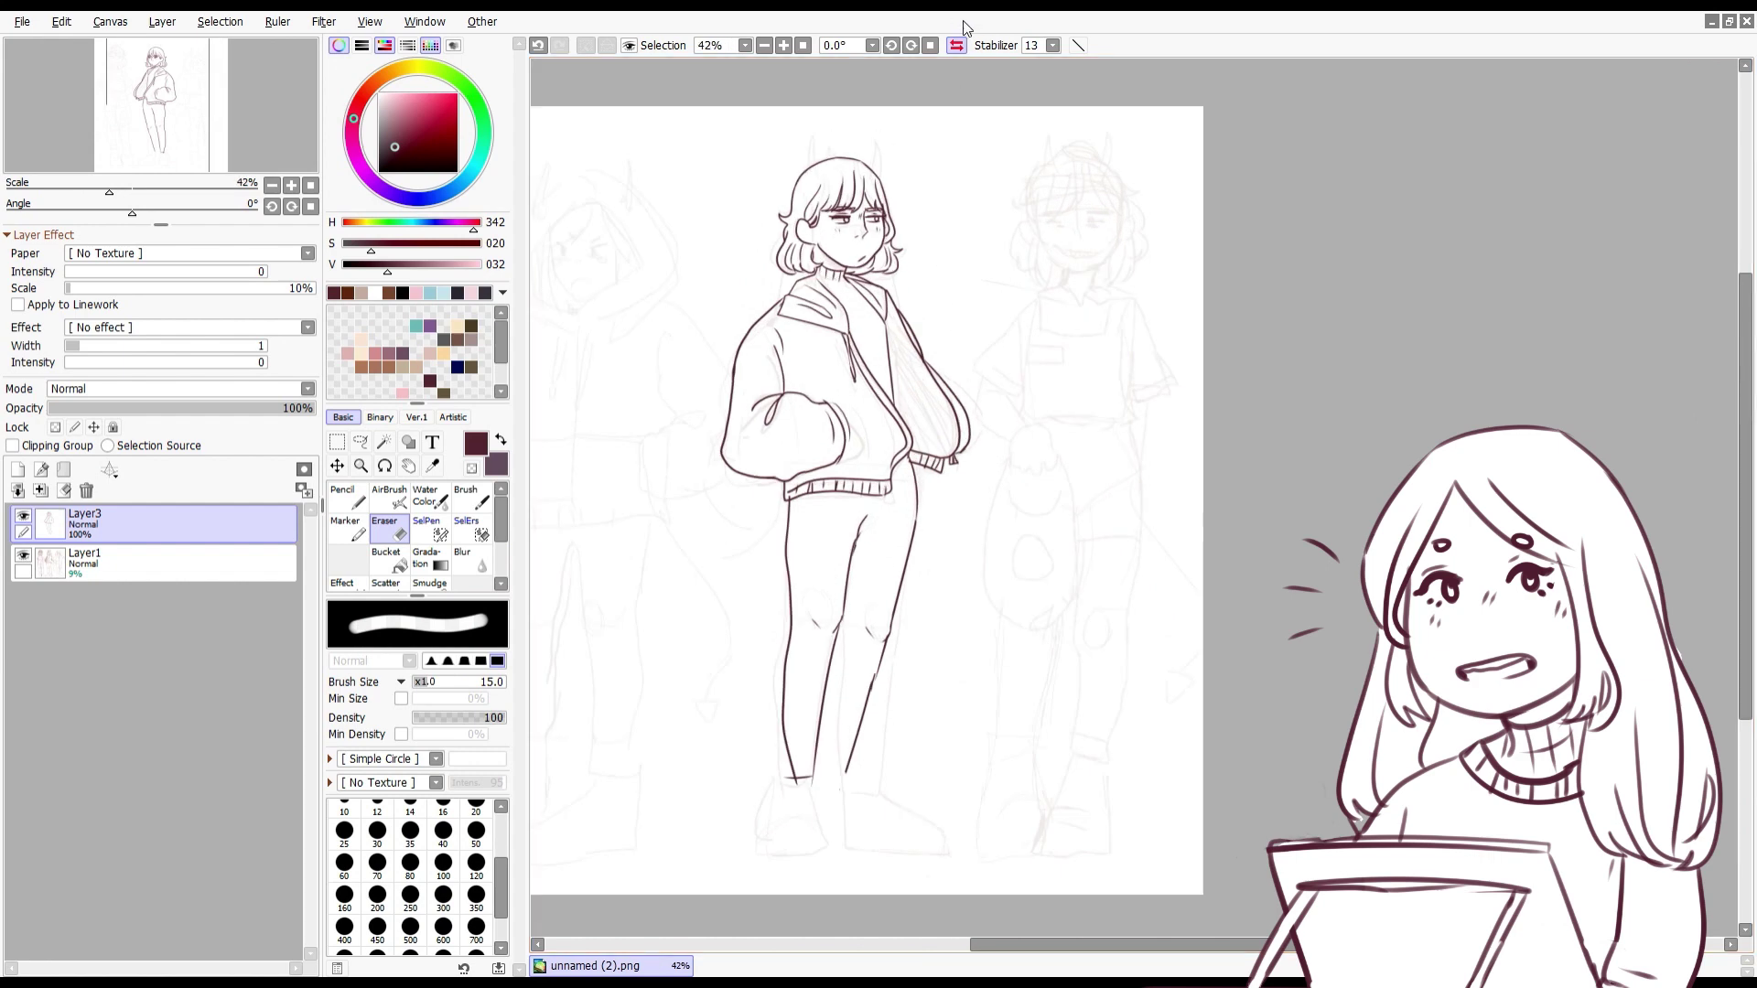
Step: Ink both shoes below the trouser legs and clean up the lines at the near ankle
key("h")
key("n")
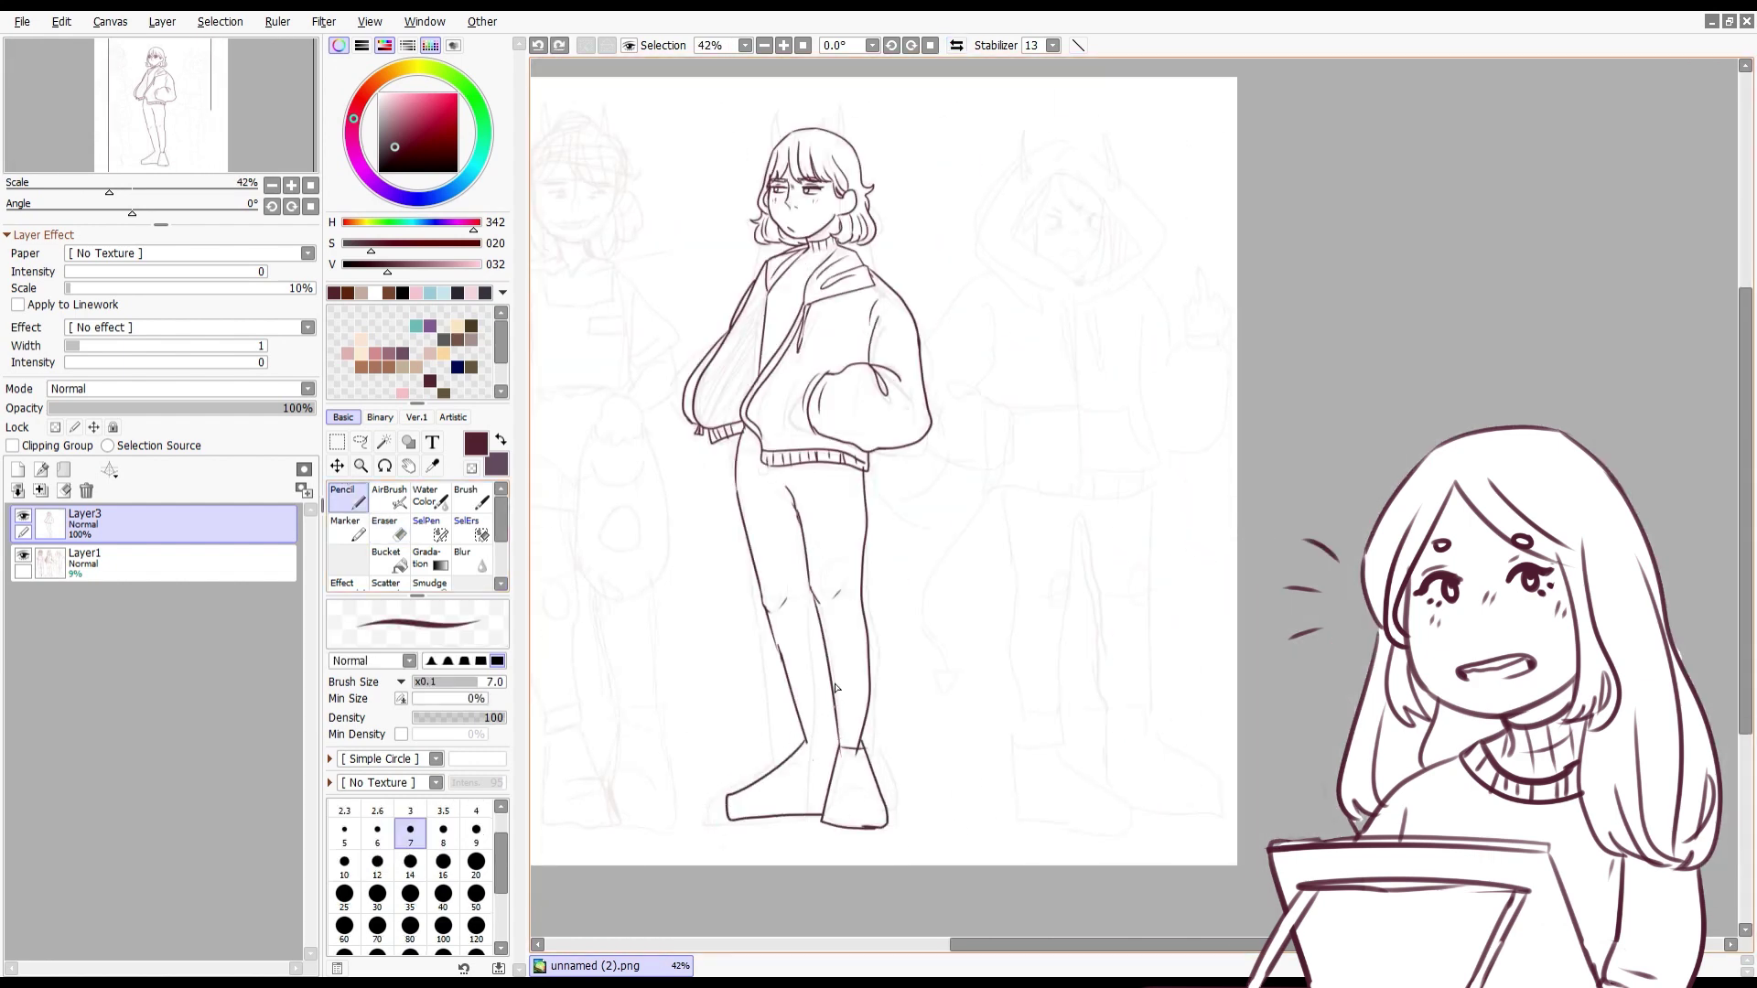
key("e")
mouse_move(835, 716)
left_mouse_down()
mouse_move(844, 751)
mouse_move(864, 712)
left_mouse_up()
key("n")
Step: Erase the upper part of the inner thigh line below the jacket hem and redraw it as a smooth curve
scroll(783, 458, "up", 5)
key("e")
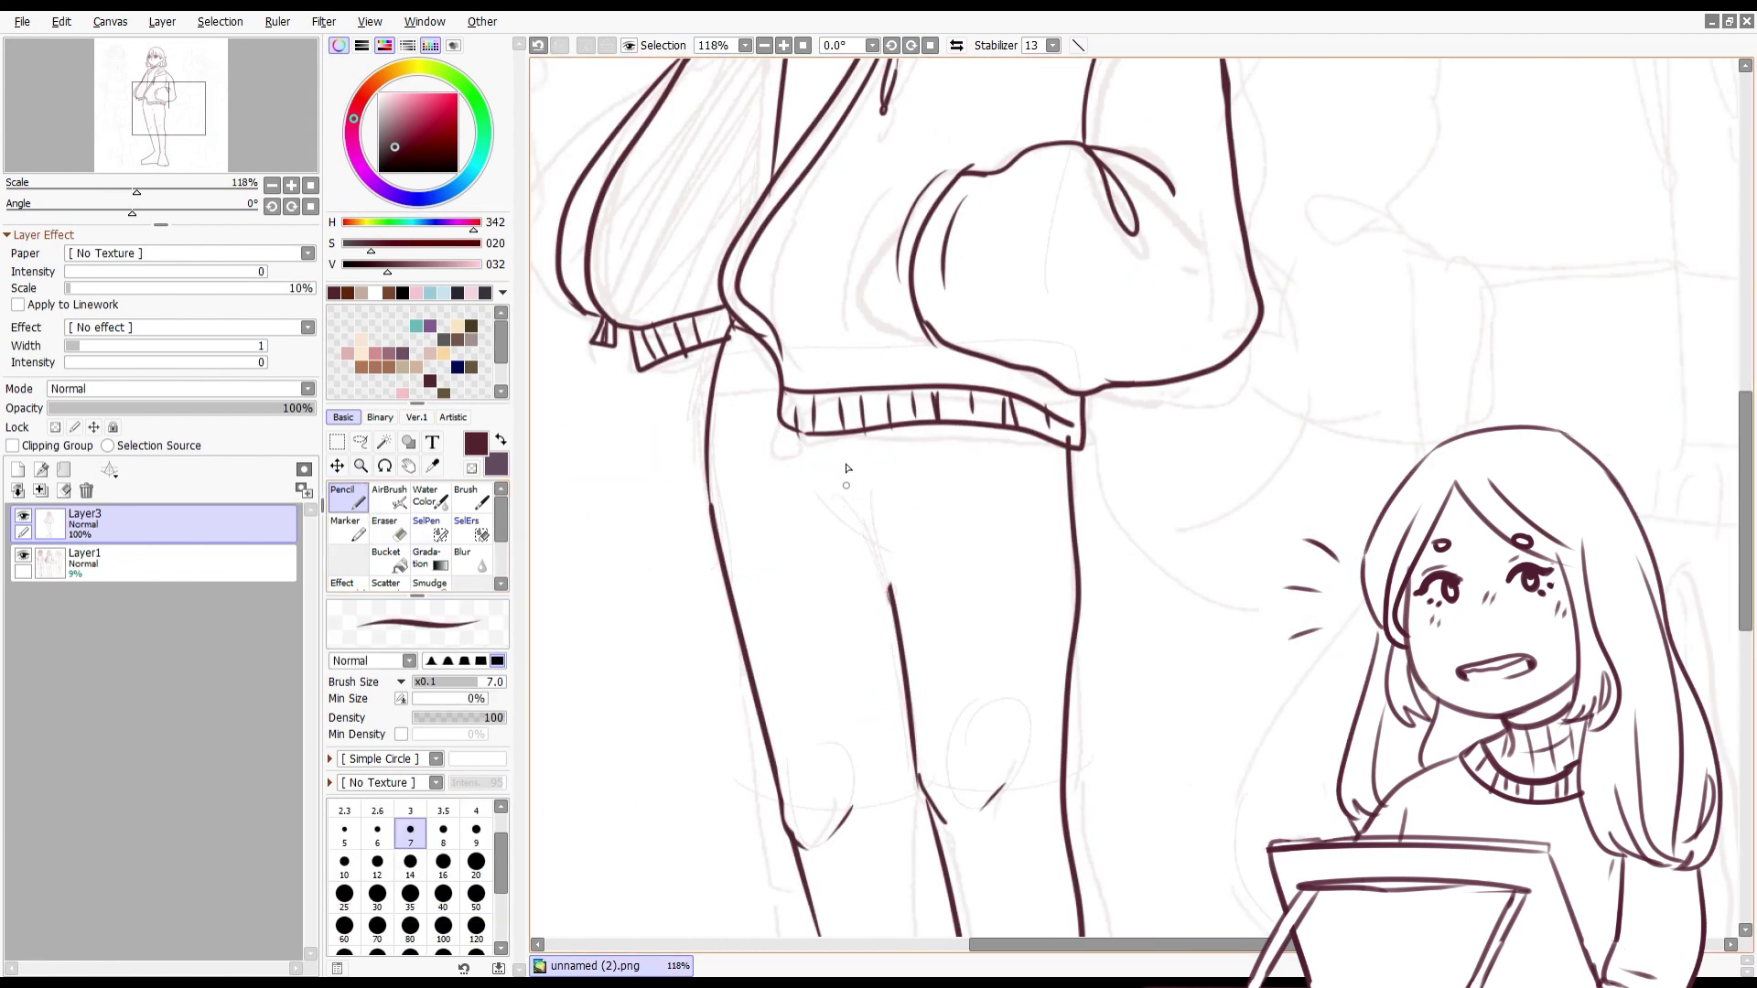
key("n")
scroll(843, 470, "down", 6)
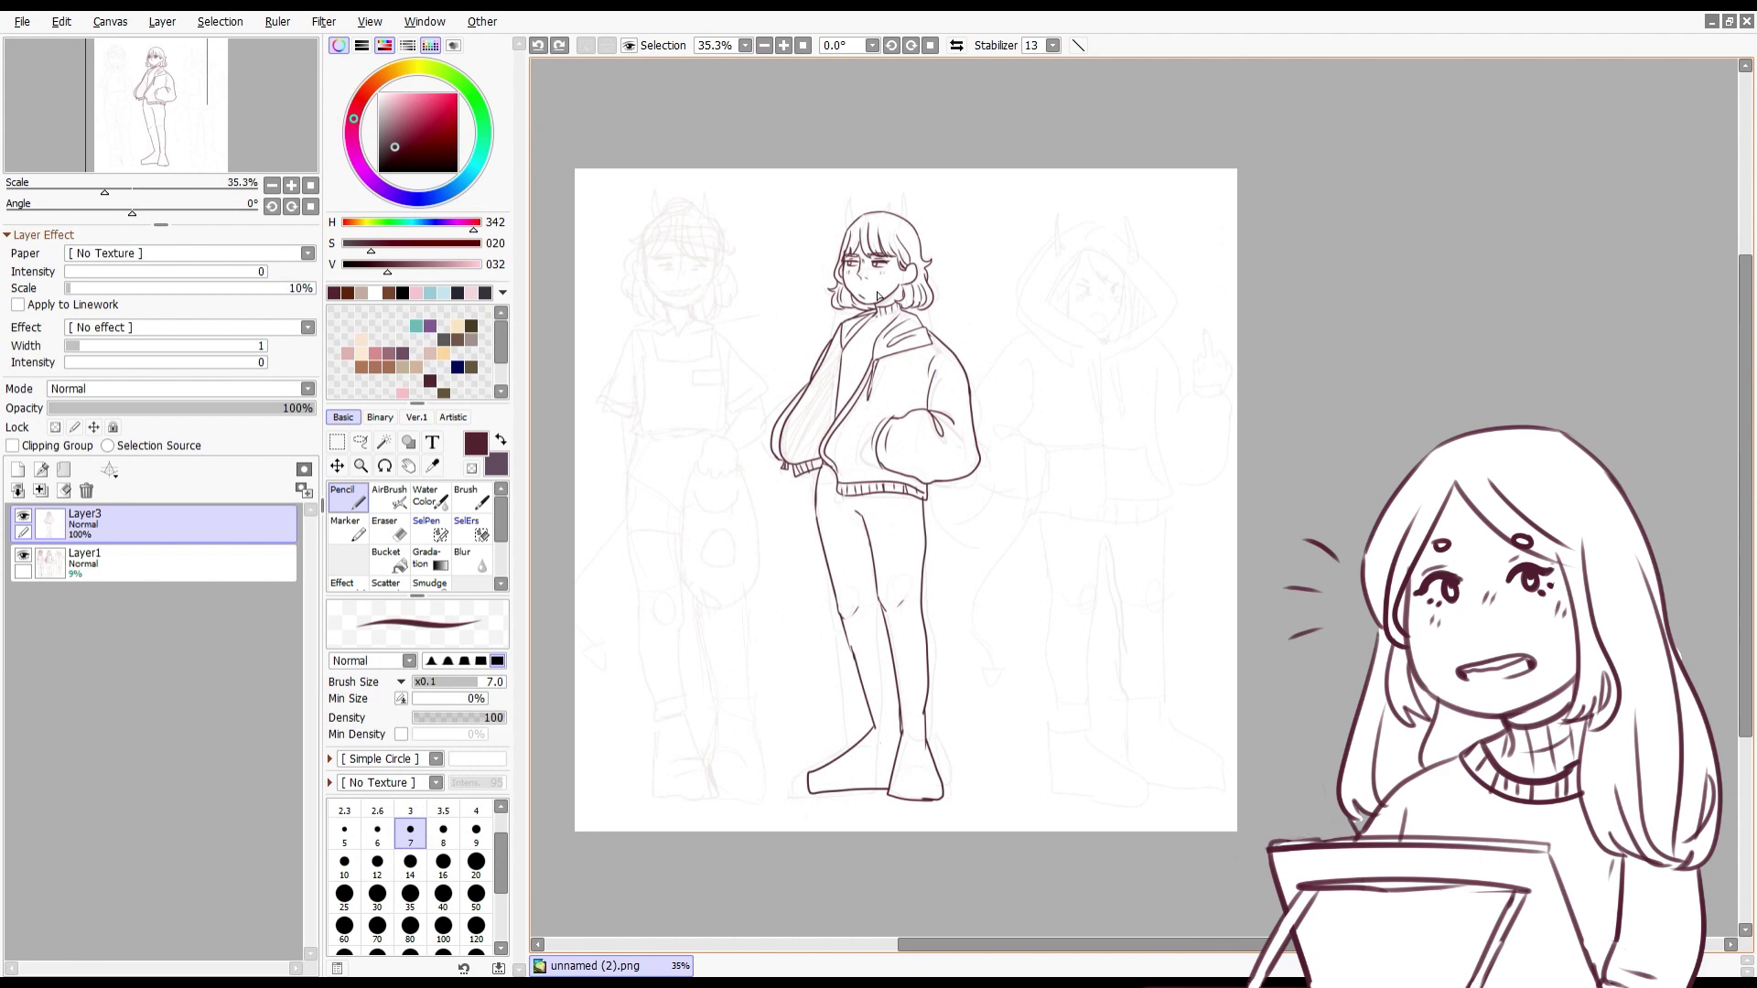
Step: Add long hair strands hanging behind the shoulders and their ends showing below the jacket cuff and hem
scroll(877, 295, "up", 4)
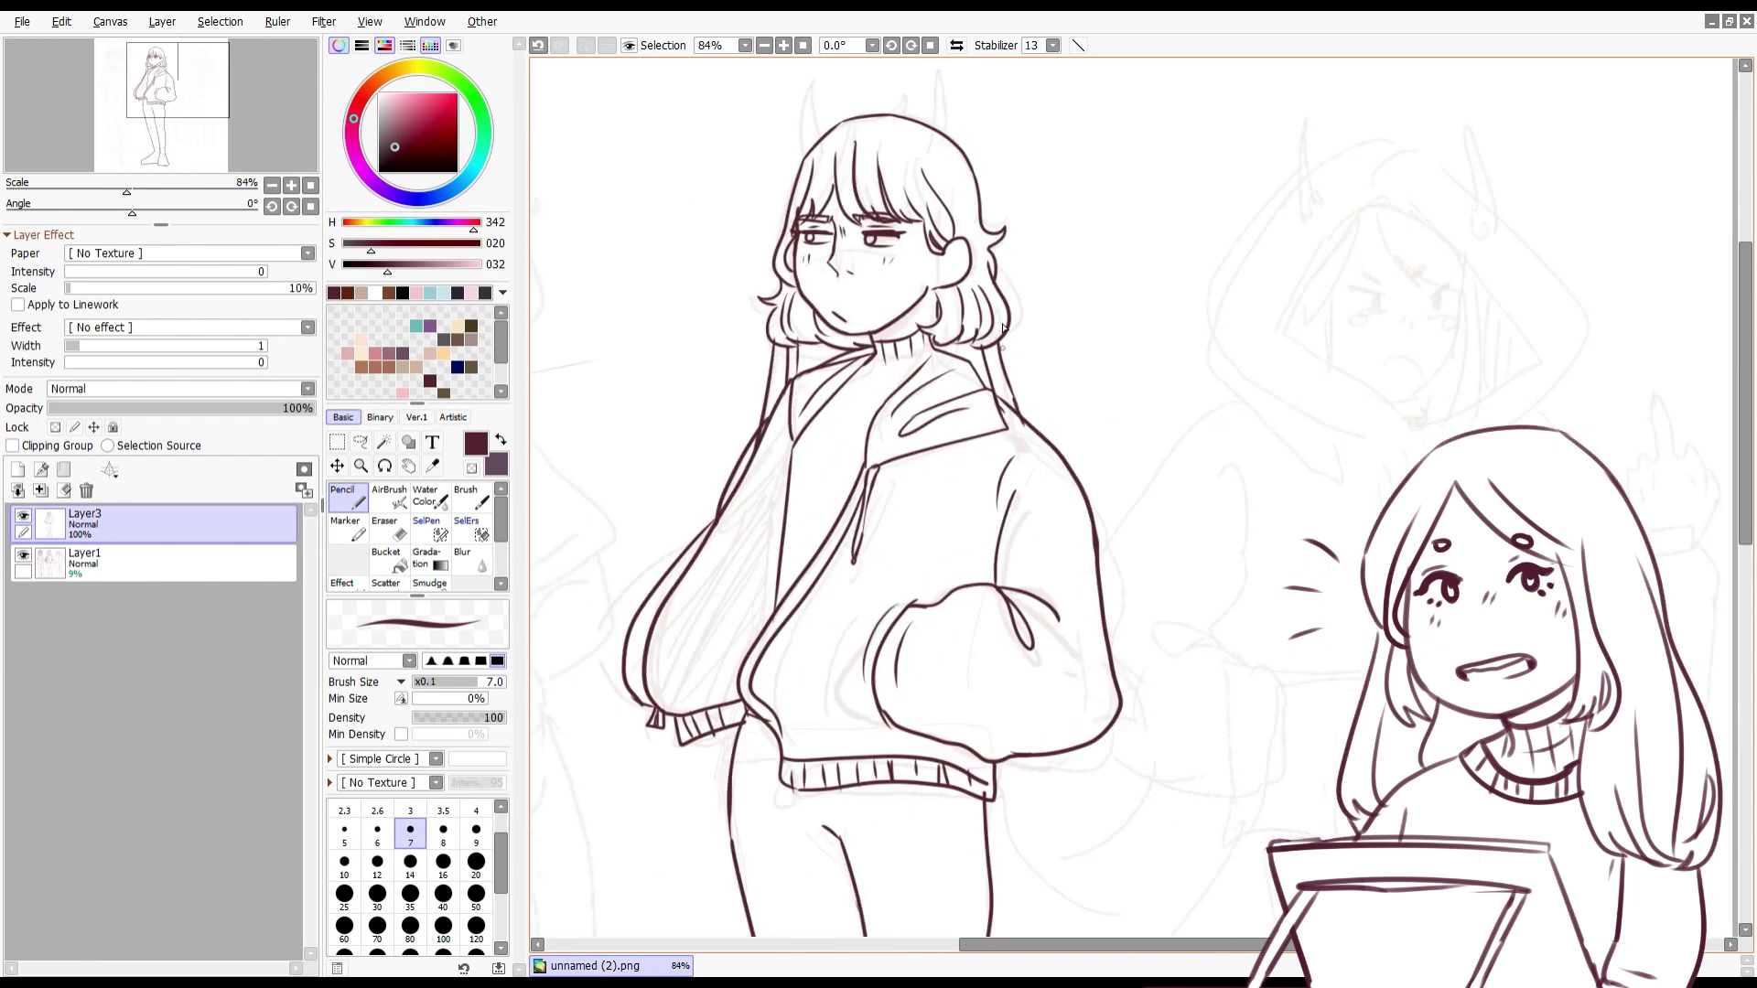
scroll(1011, 641, "down", 1)
scroll(759, 602, "down", 2)
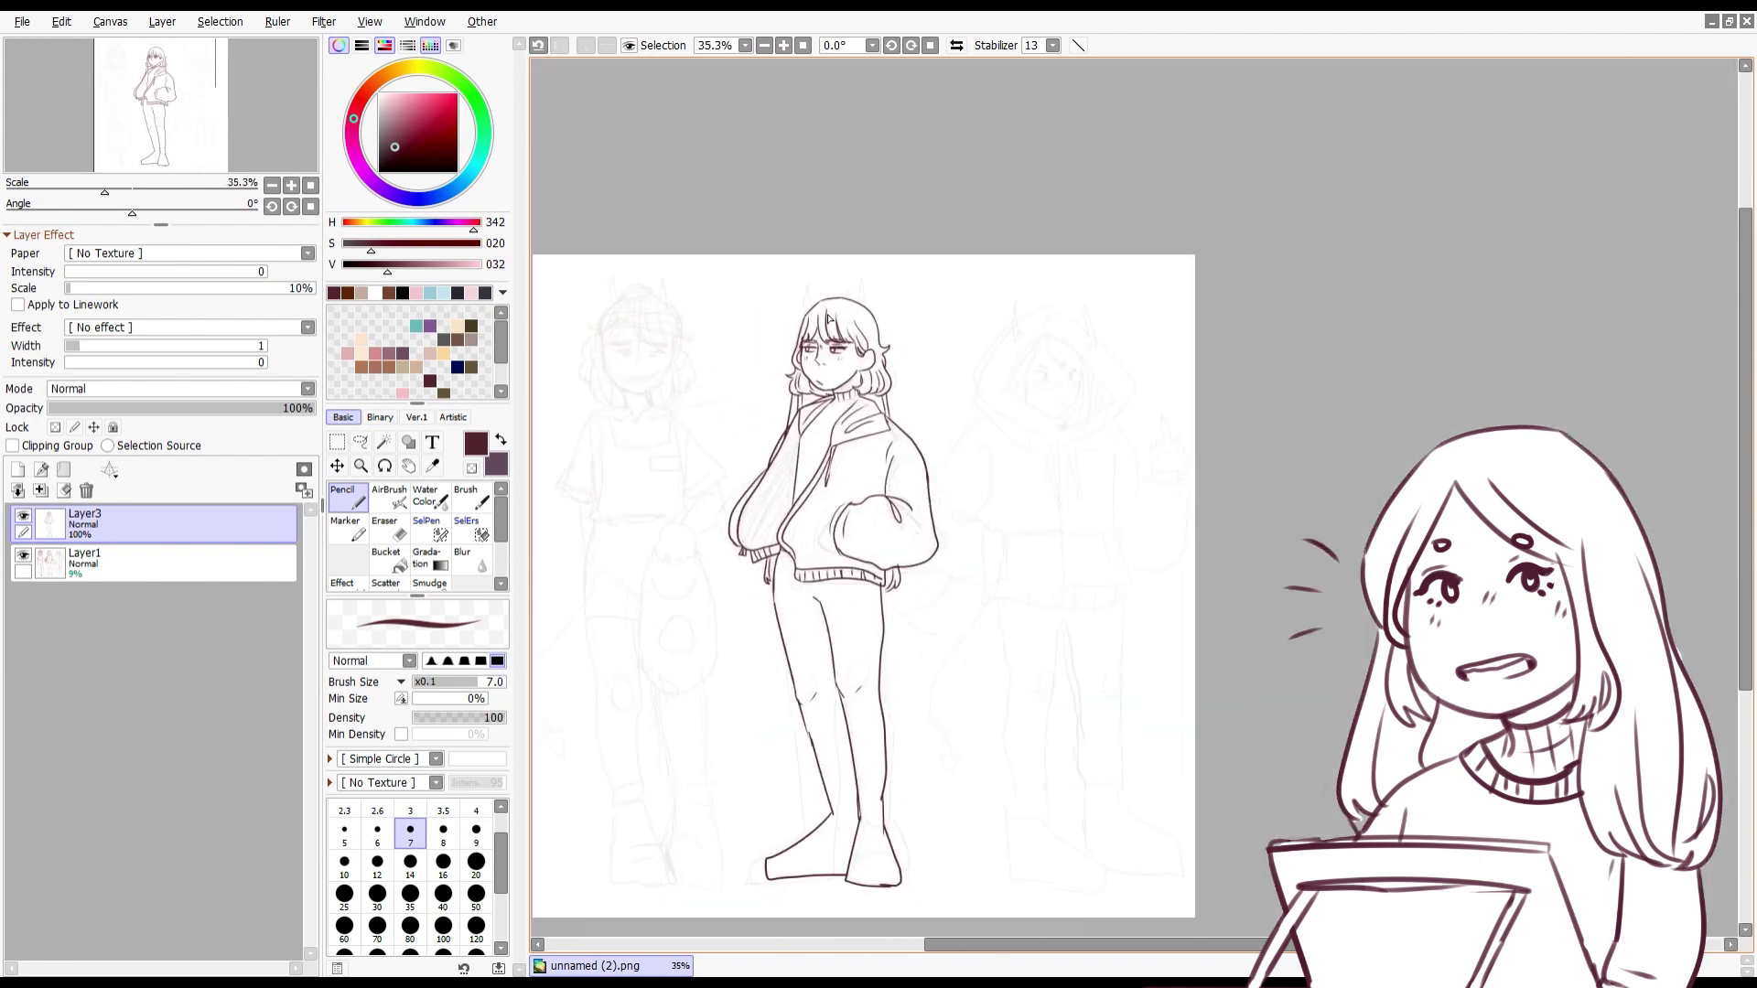
scroll(830, 804, "up", 3)
scroll(840, 611, "down", 2)
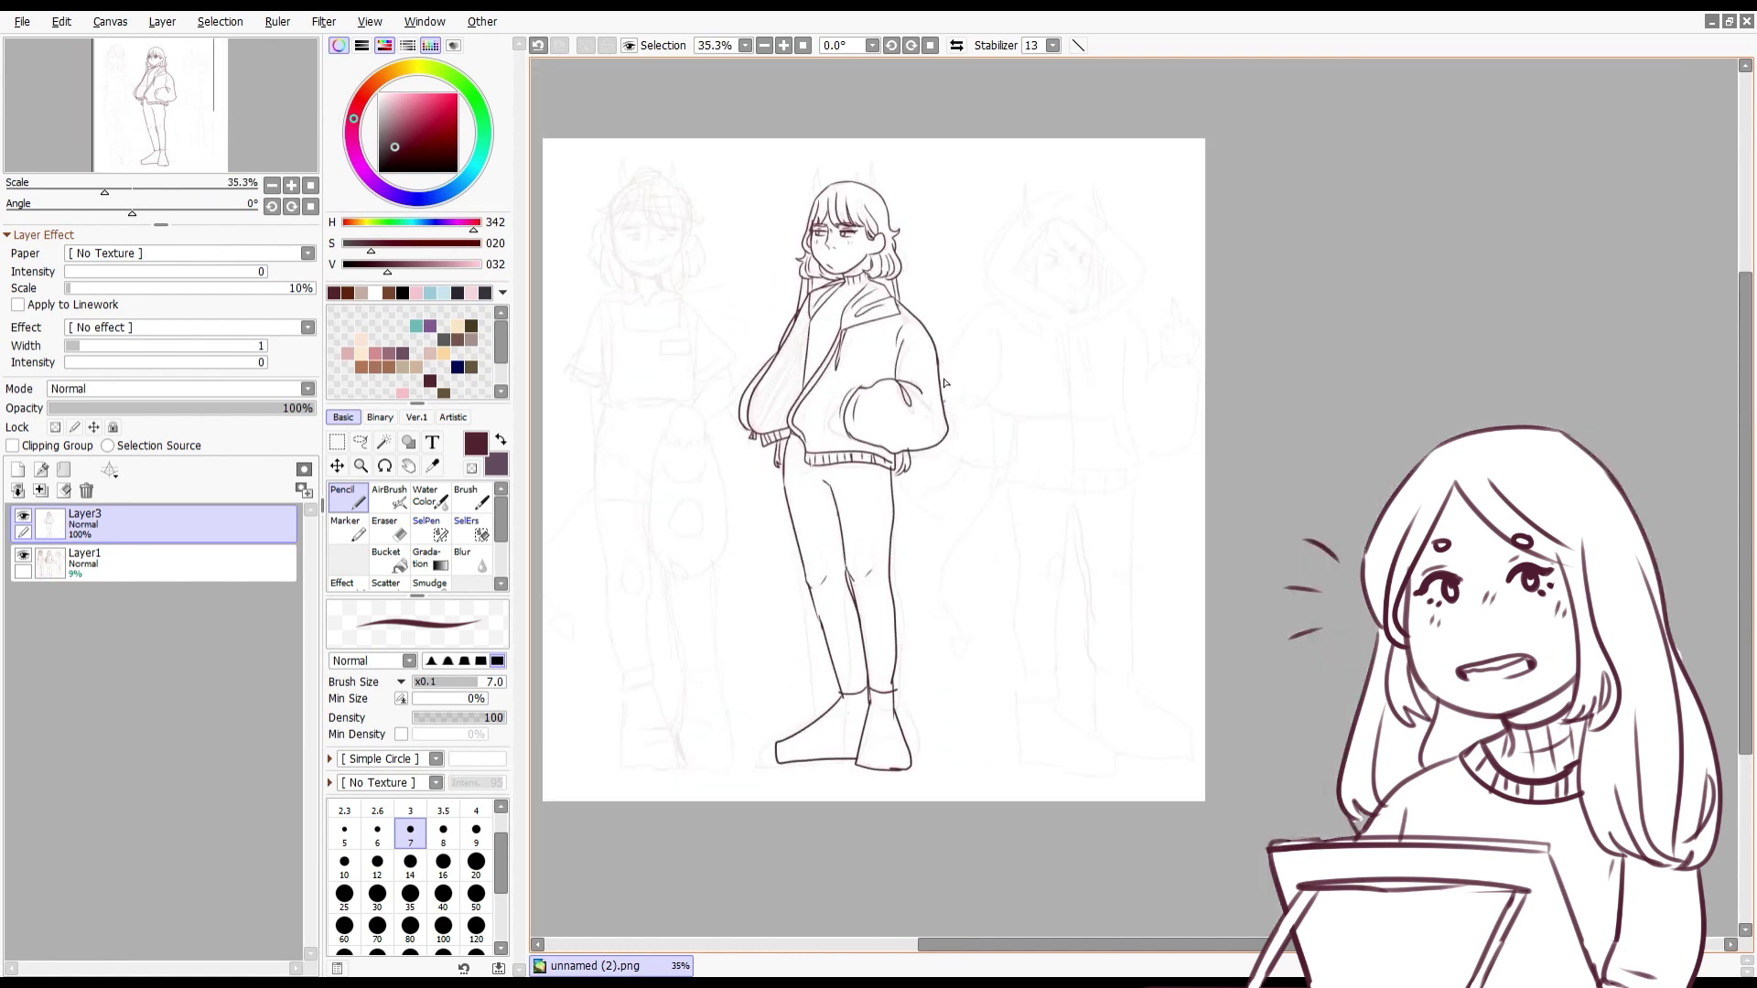
Step: Ink two pointed, slightly curved horns on top of the middle character's head and clean up the near horn's base
scroll(828, 172, "up", 4)
mouse_move(787, 247)
left_mouse_down()
mouse_move(749, 147)
mouse_move(751, 210)
left_mouse_up()
key("ctrl+z")
key("ctrl+z")
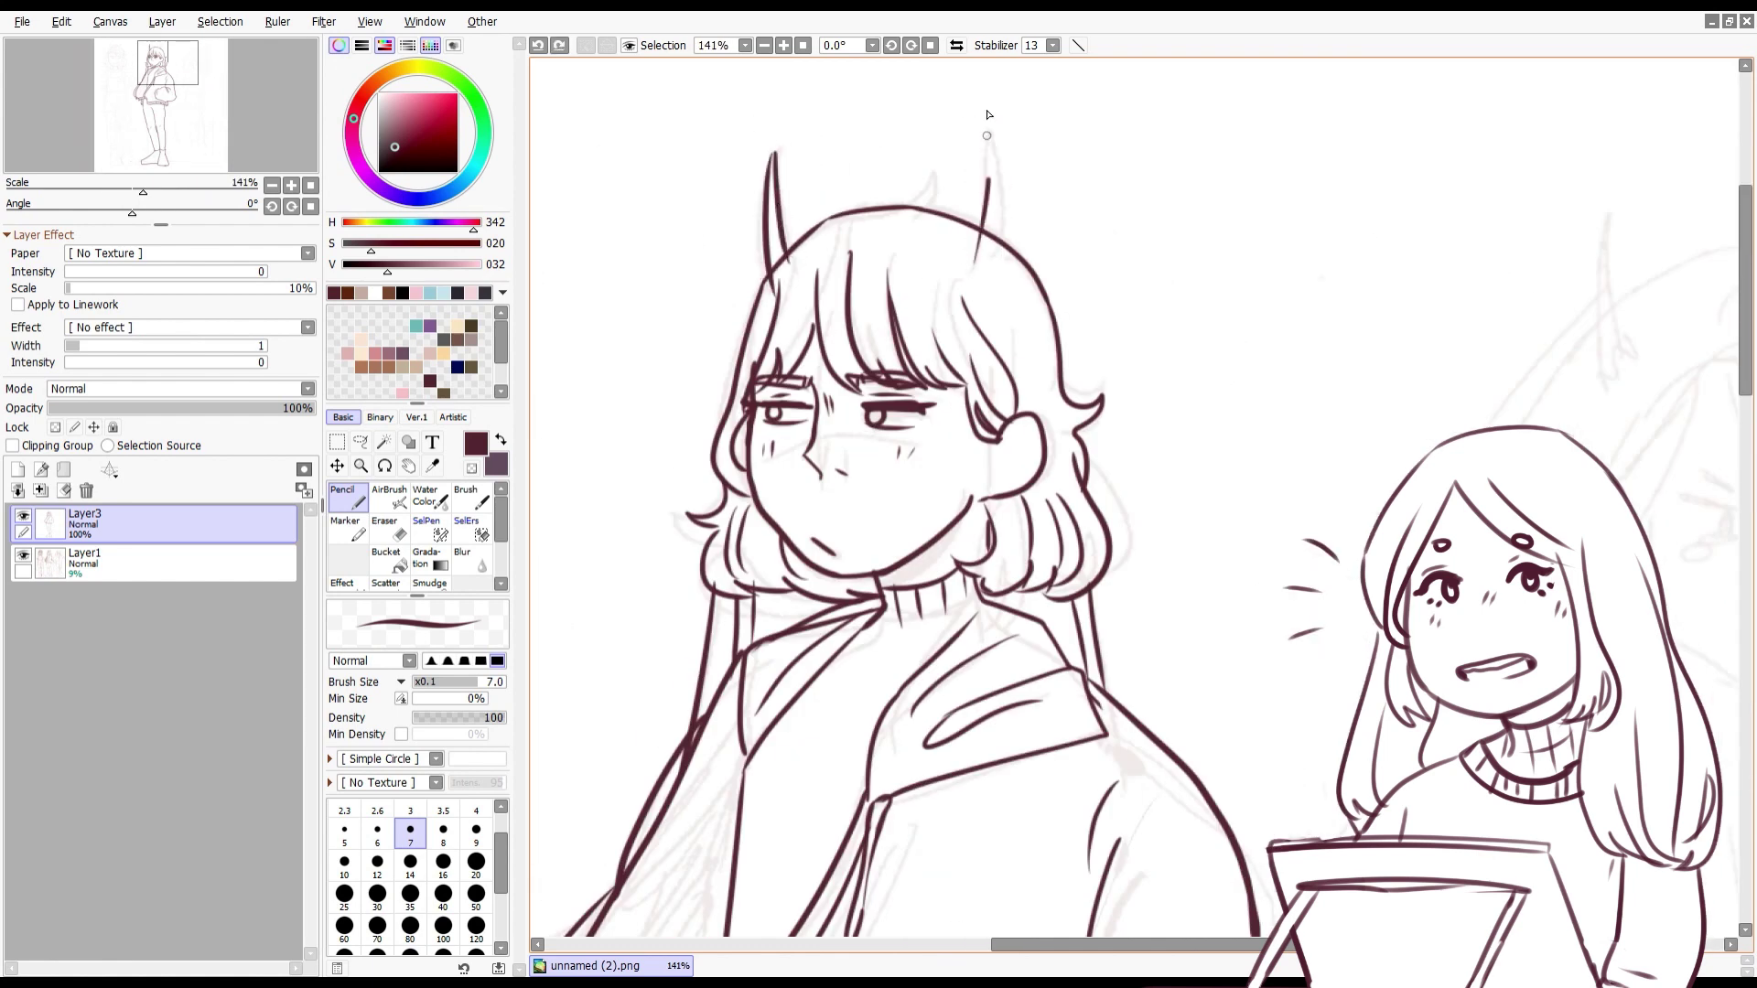
left_click_drag(996, 259, 975, 280)
key("e")
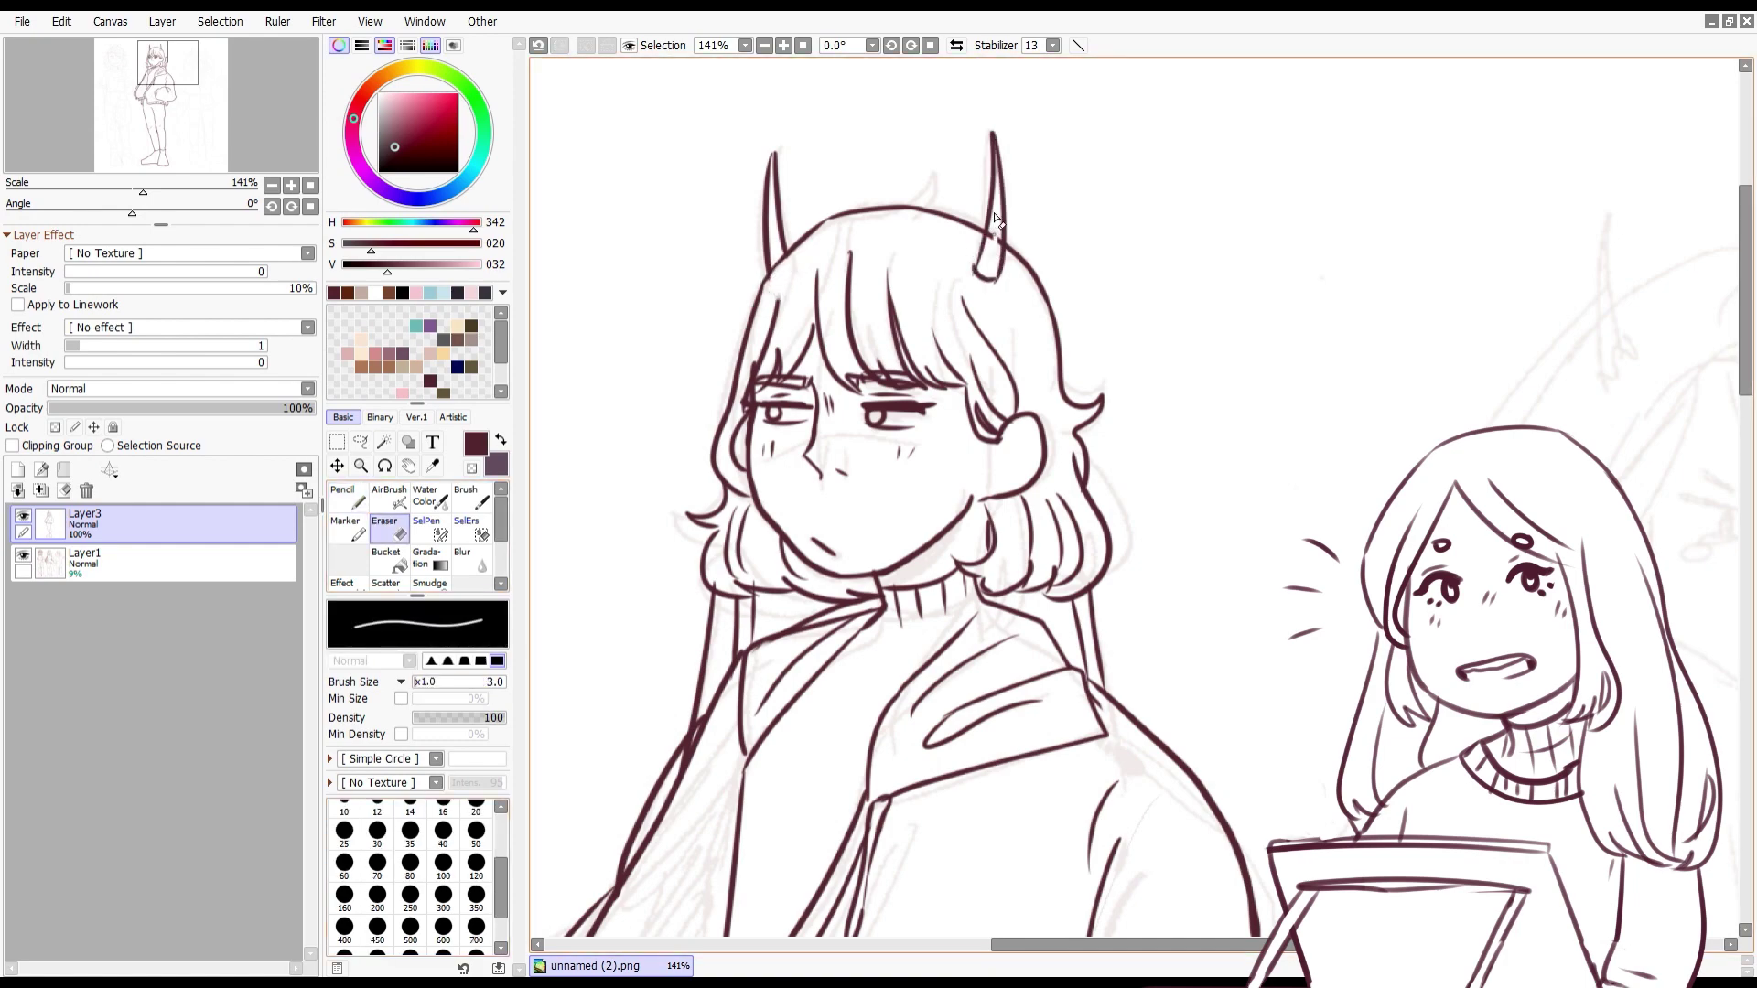
scroll(813, 220, "down", 4)
key("n")
scroll(823, 275, "up", 3)
left_click_drag(911, 279, 906, 403)
scroll(874, 482, "down", 4)
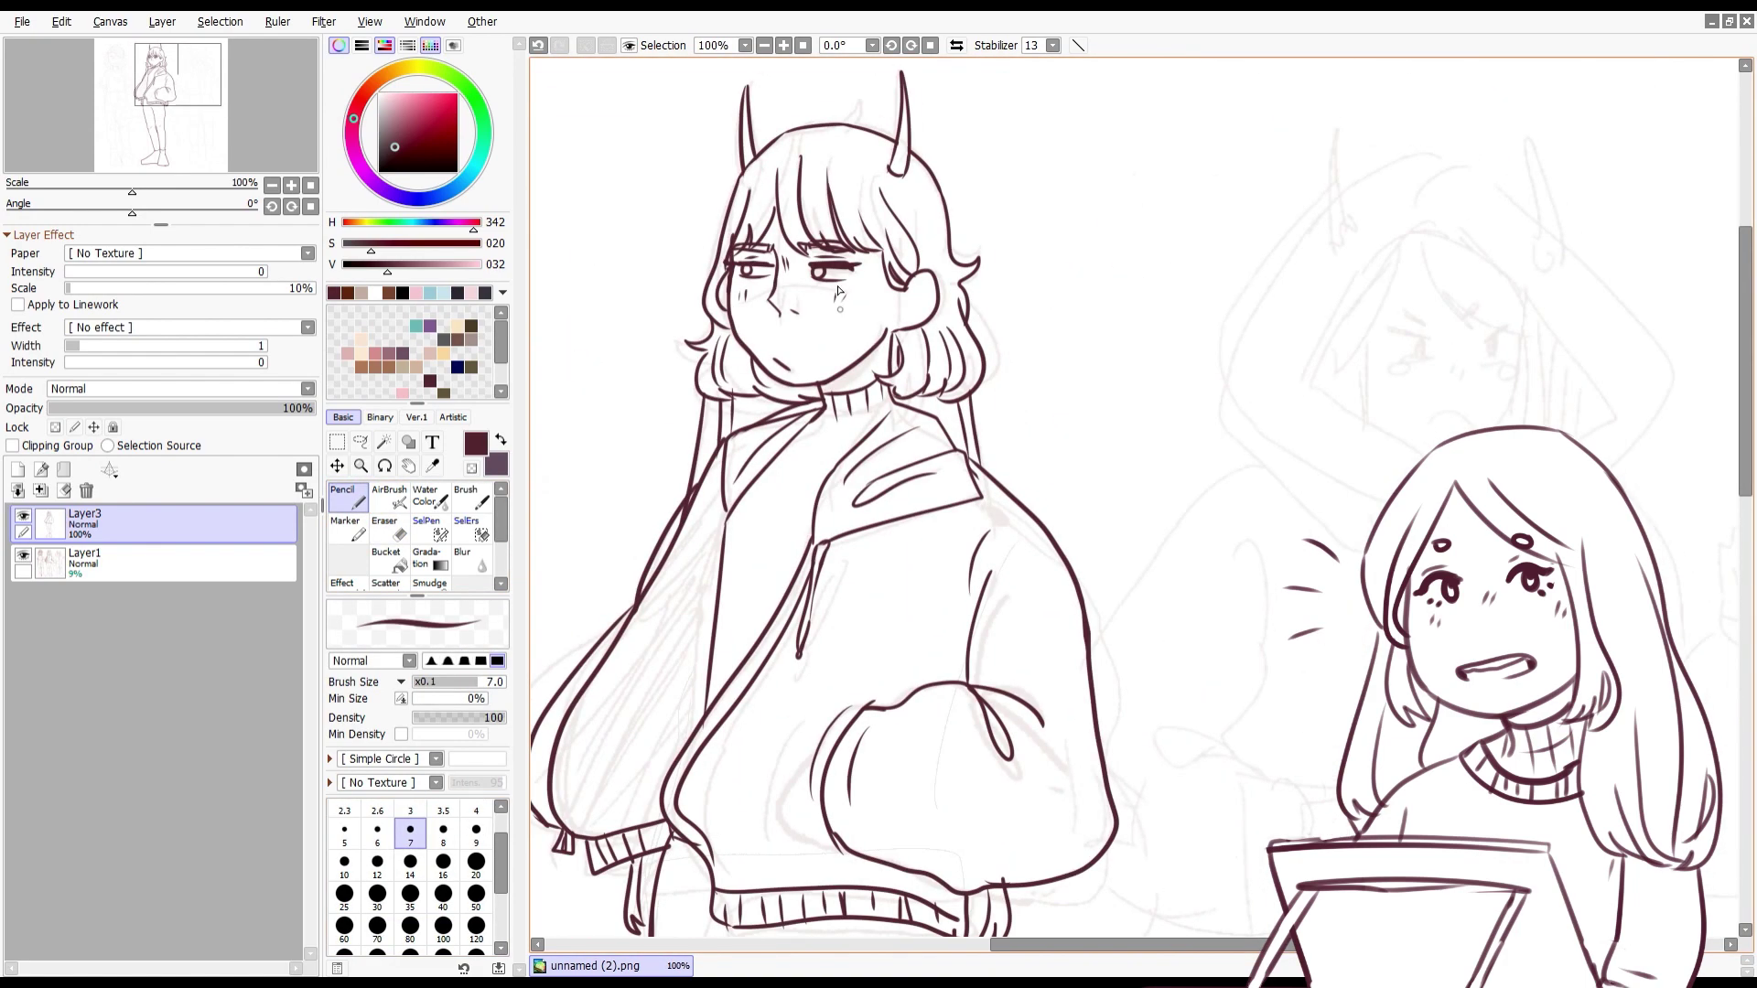
scroll(874, 482, "up", 2)
key("e")
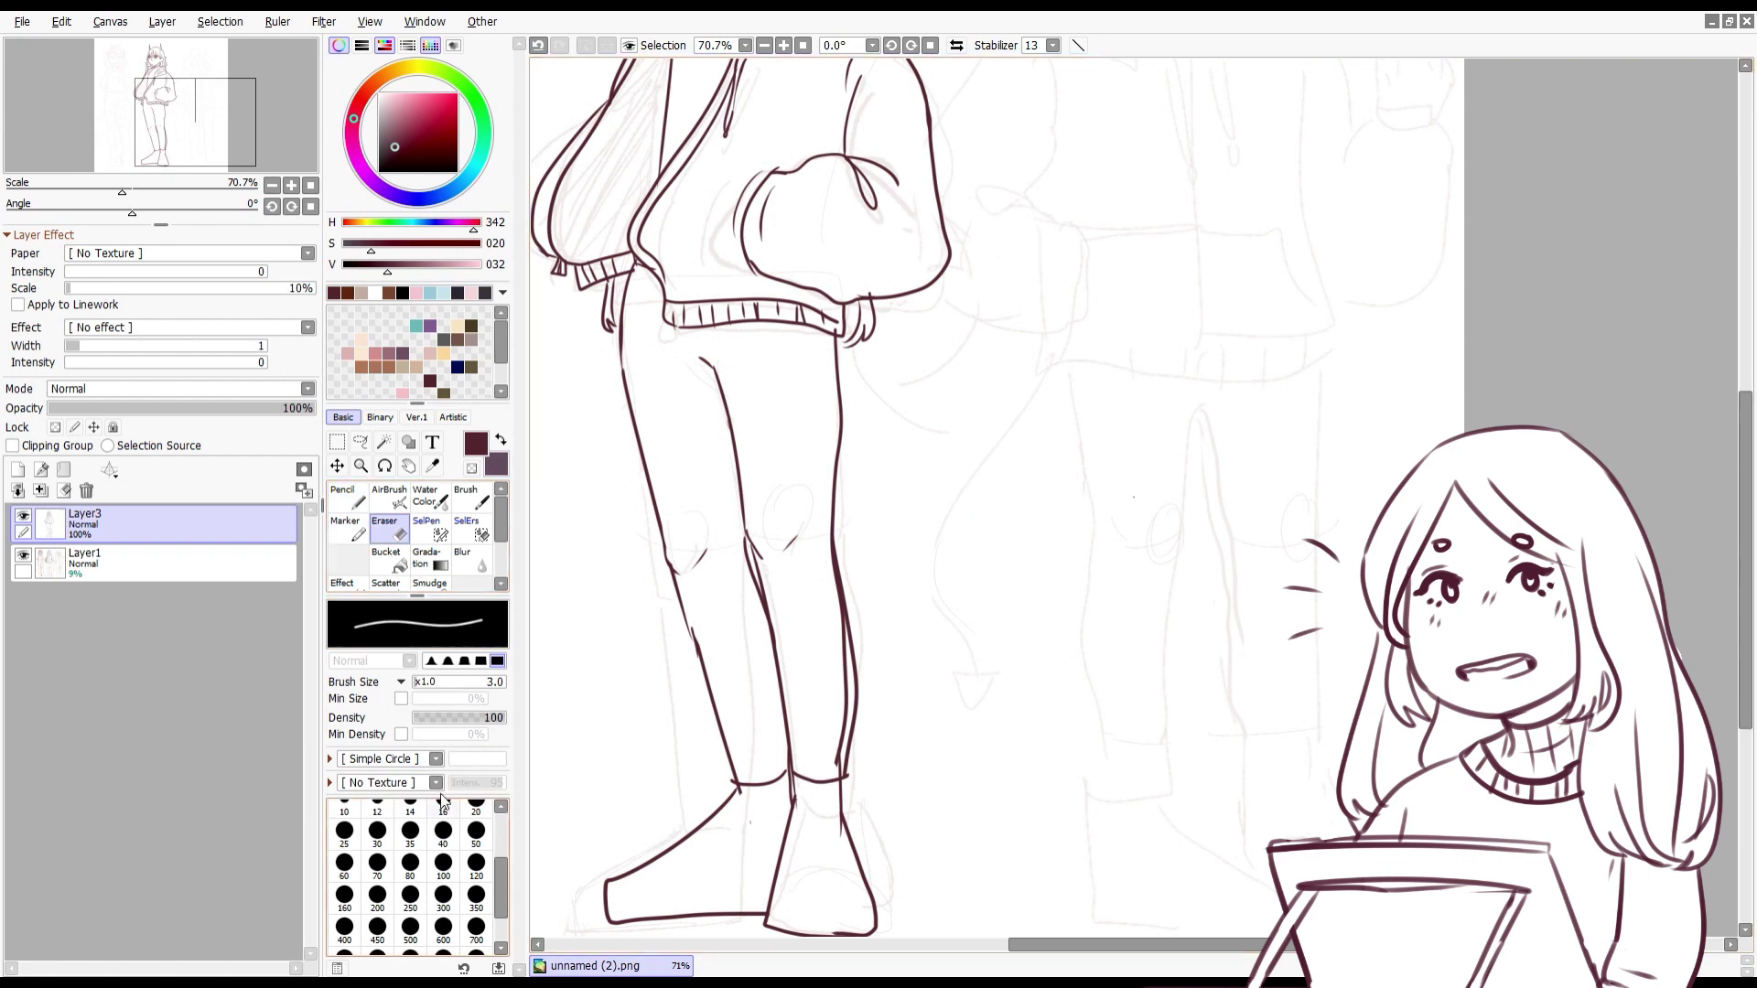
Step: Ink a curving tail with an arrow-shaped tip from the jacket hem beside the near leg and add a new layer above Layer3
scroll(821, 540, "down", 4)
scroll(874, 515, "up", 2)
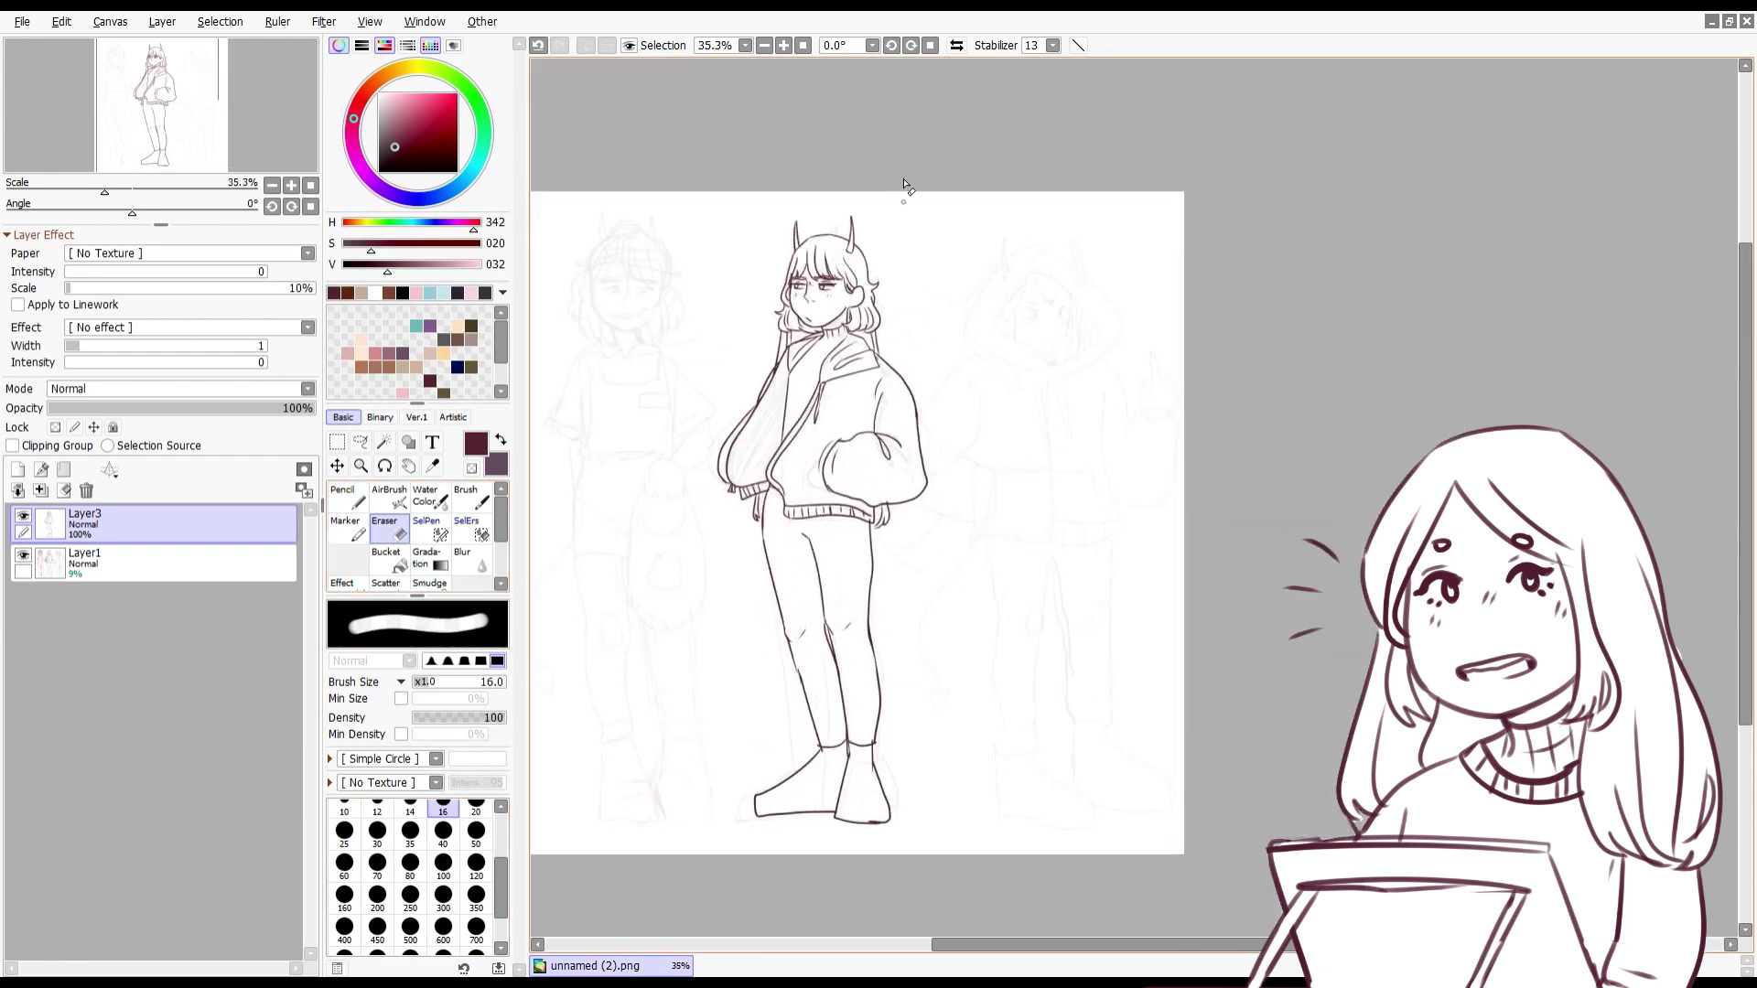
key("n")
key("ctrl+shift+n")
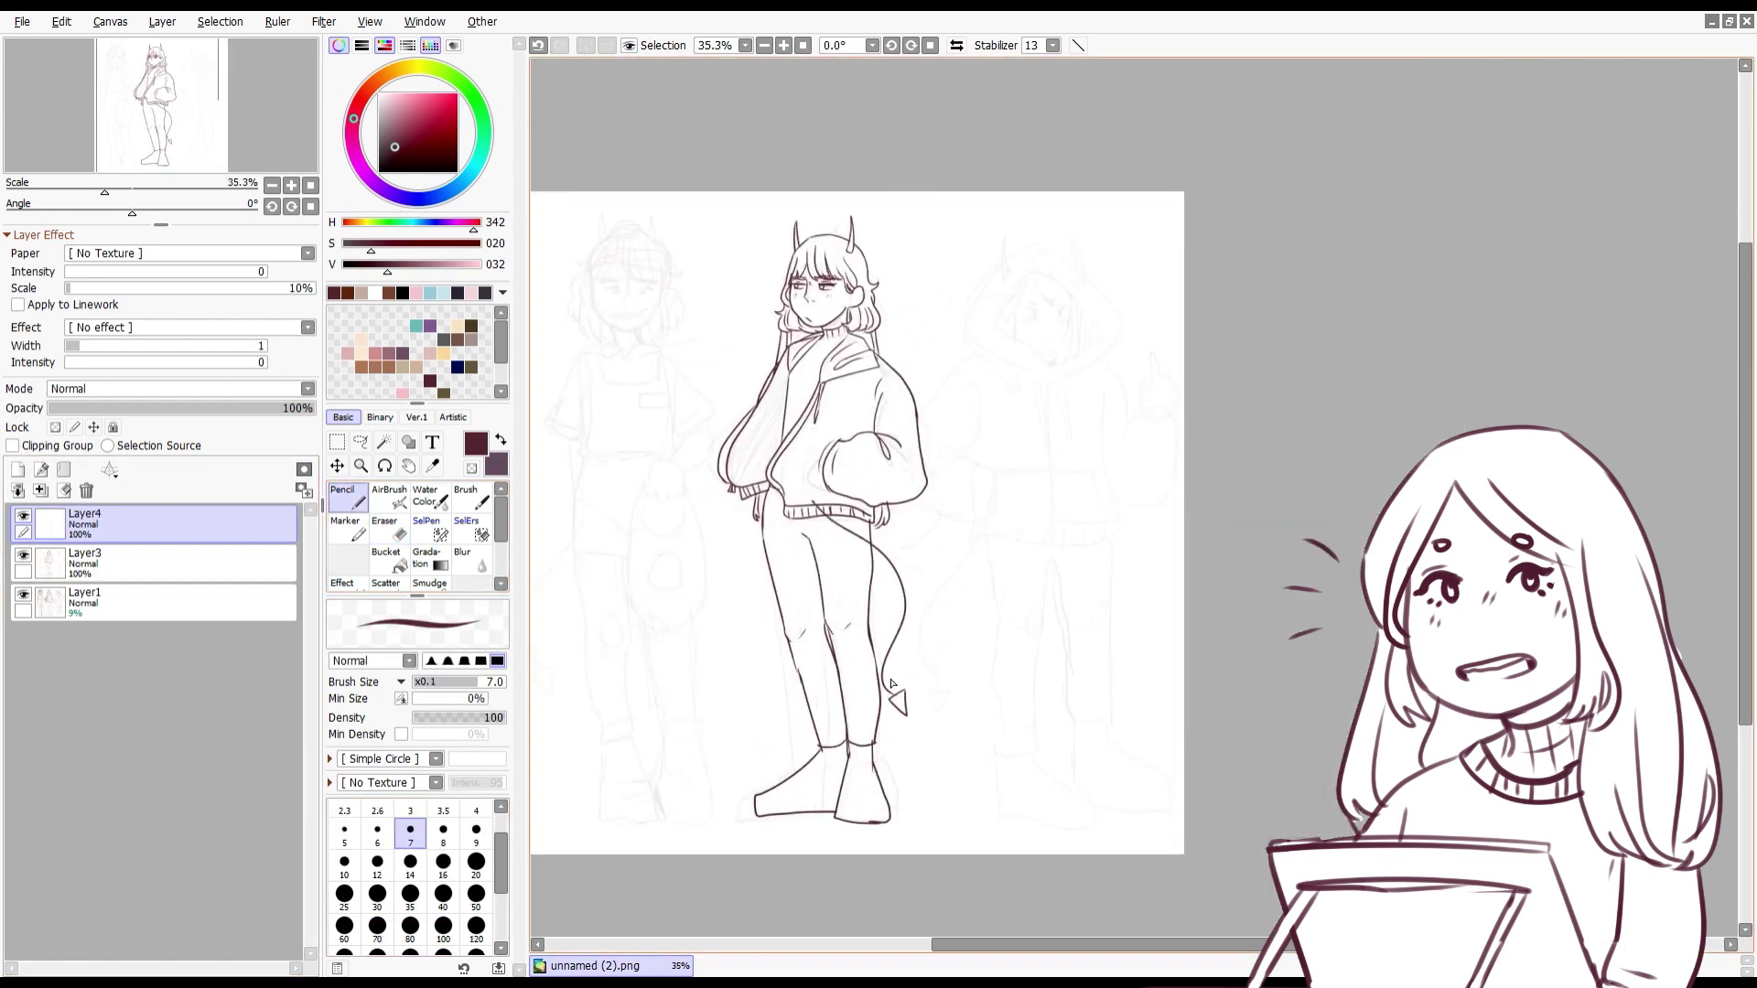
key("e")
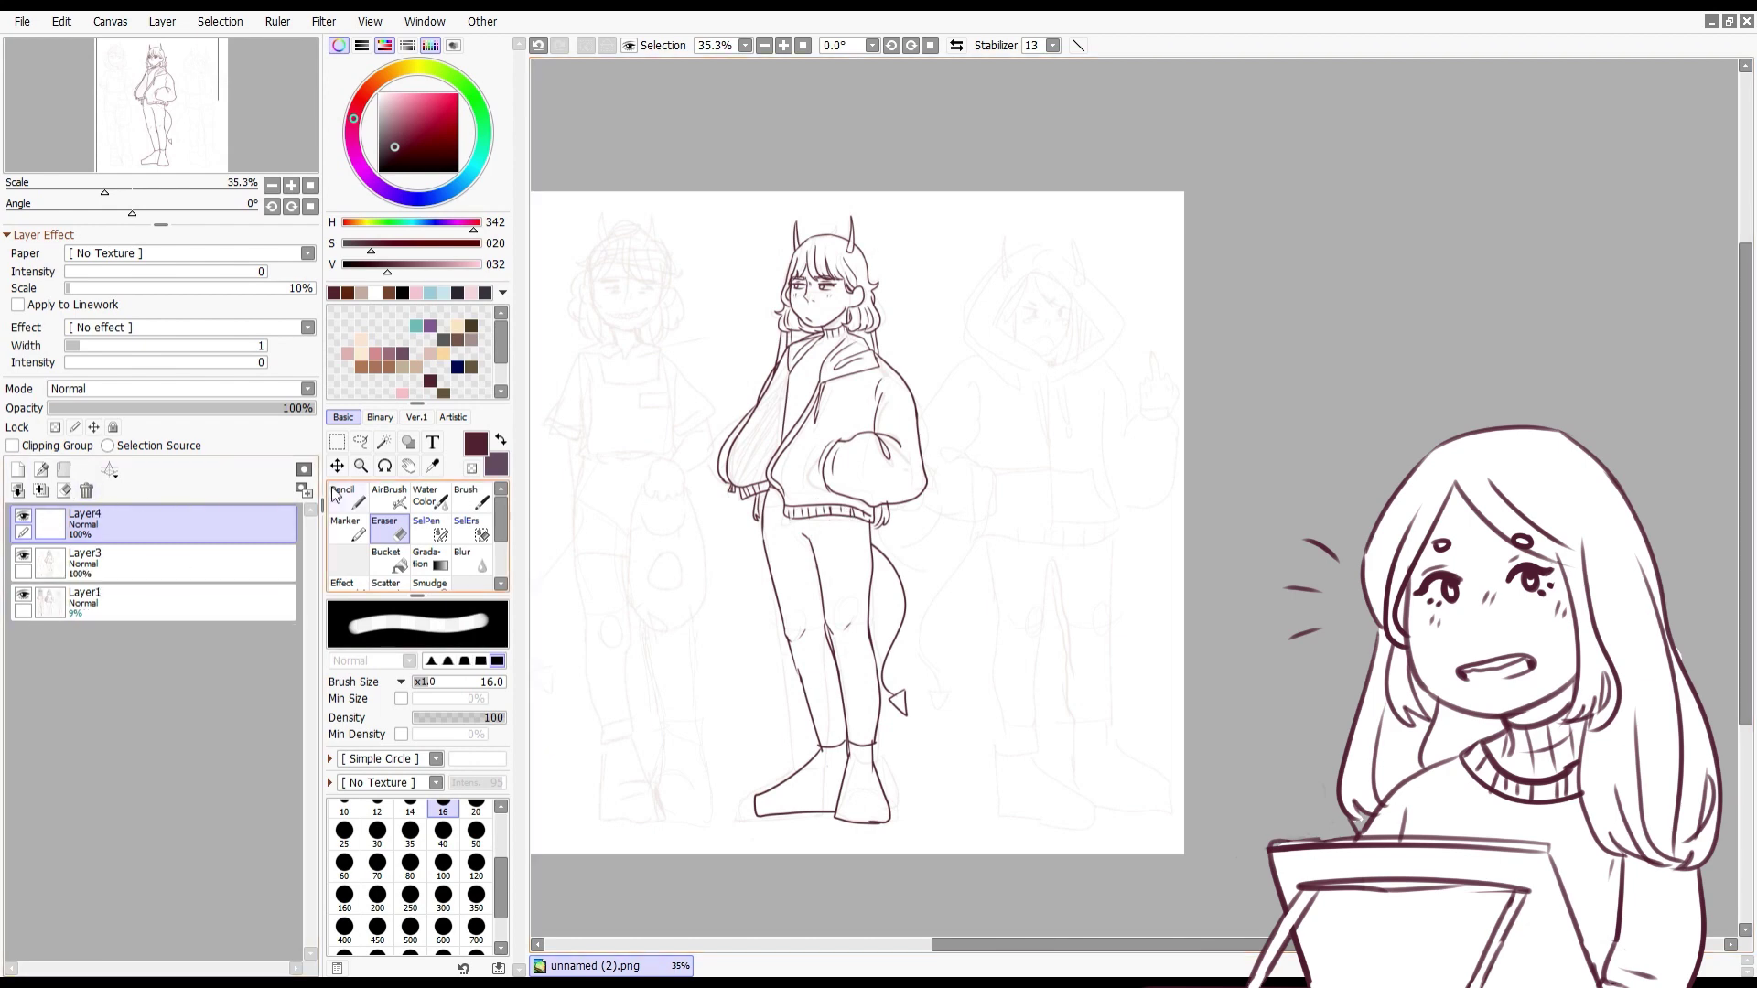
Step: Try to ink the outer hood outline and face opening of the hooded character on Layer4
key("n")
scroll(1028, 275, "up", 3)
mouse_move(872, 337)
left_mouse_down()
mouse_move(874, 561)
mouse_move(1041, 476)
mouse_move(865, 321)
left_mouse_up()
key("ctrl+z")
mouse_move(764, 302)
left_mouse_down()
mouse_move(810, 610)
mouse_move(764, 597)
left_mouse_up()
key("ctrl+z")
key("ctrl+z")
mouse_move(755, 305)
left_mouse_down()
mouse_move(1095, 433)
mouse_move(993, 606)
left_mouse_up()
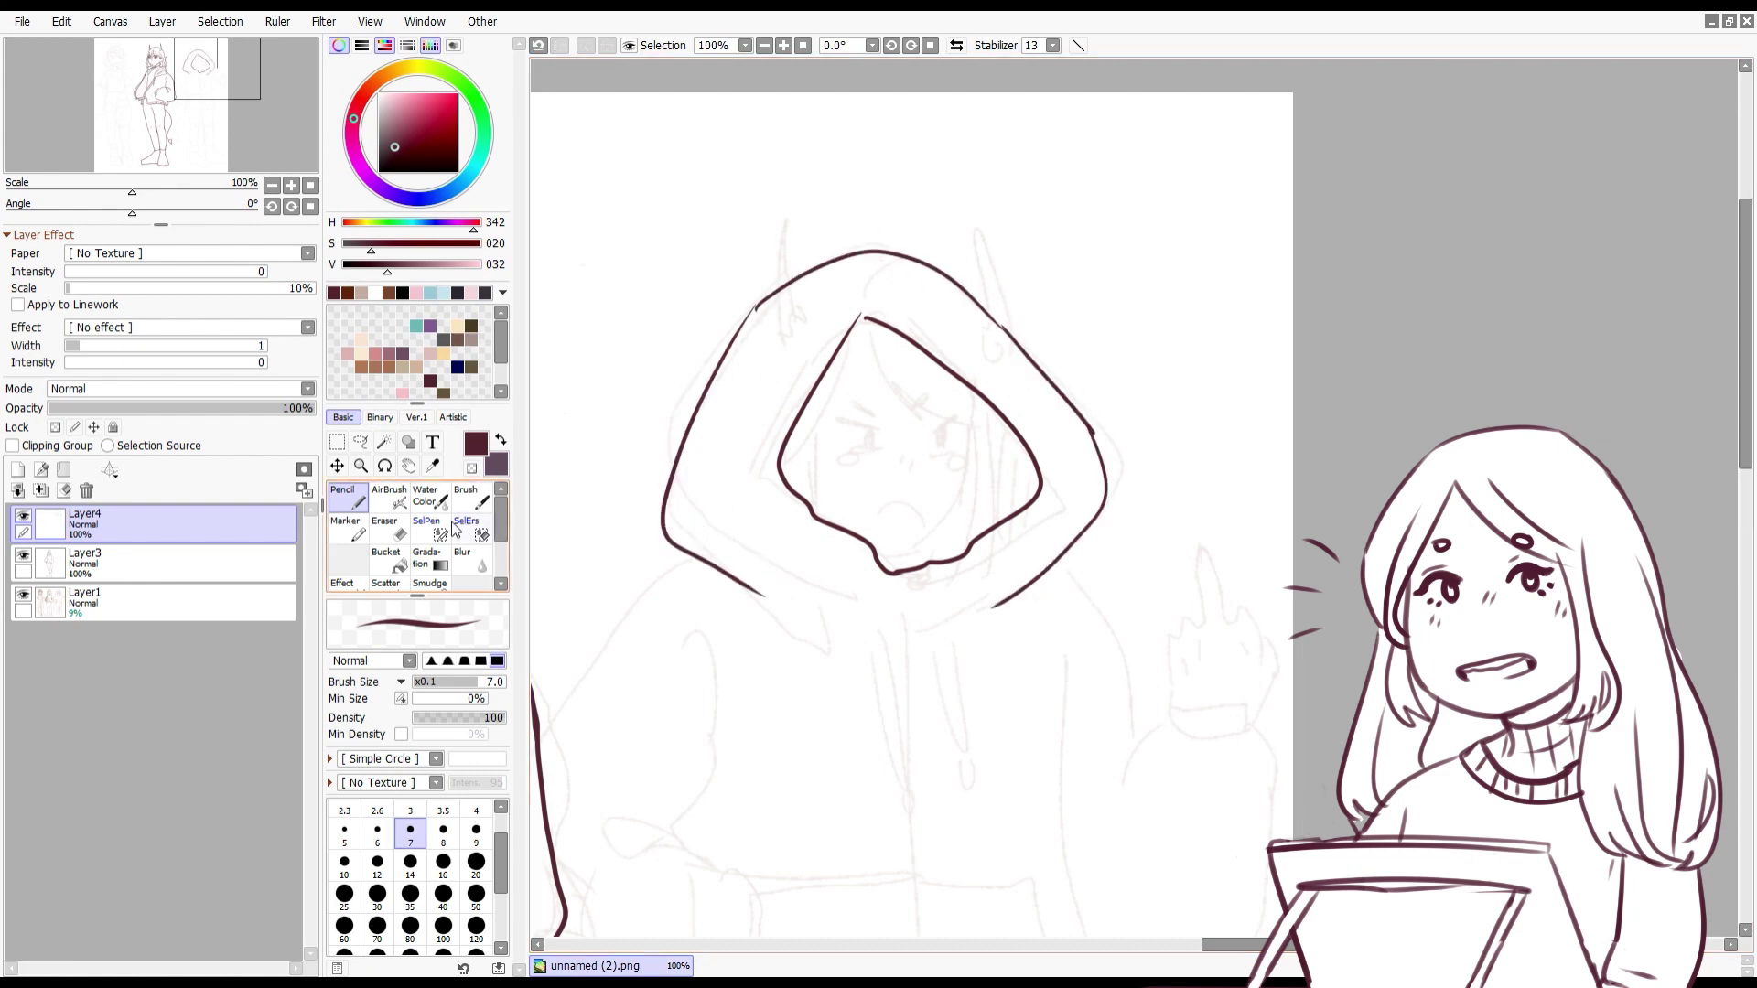
Step: Erase the far side of the hood's face opening and redraw it wider
key("e")
left_click_drag(1041, 476, 953, 560)
key("n")
mouse_move(1007, 421)
left_mouse_down()
mouse_move(897, 330)
mouse_move(953, 560)
left_mouse_up()
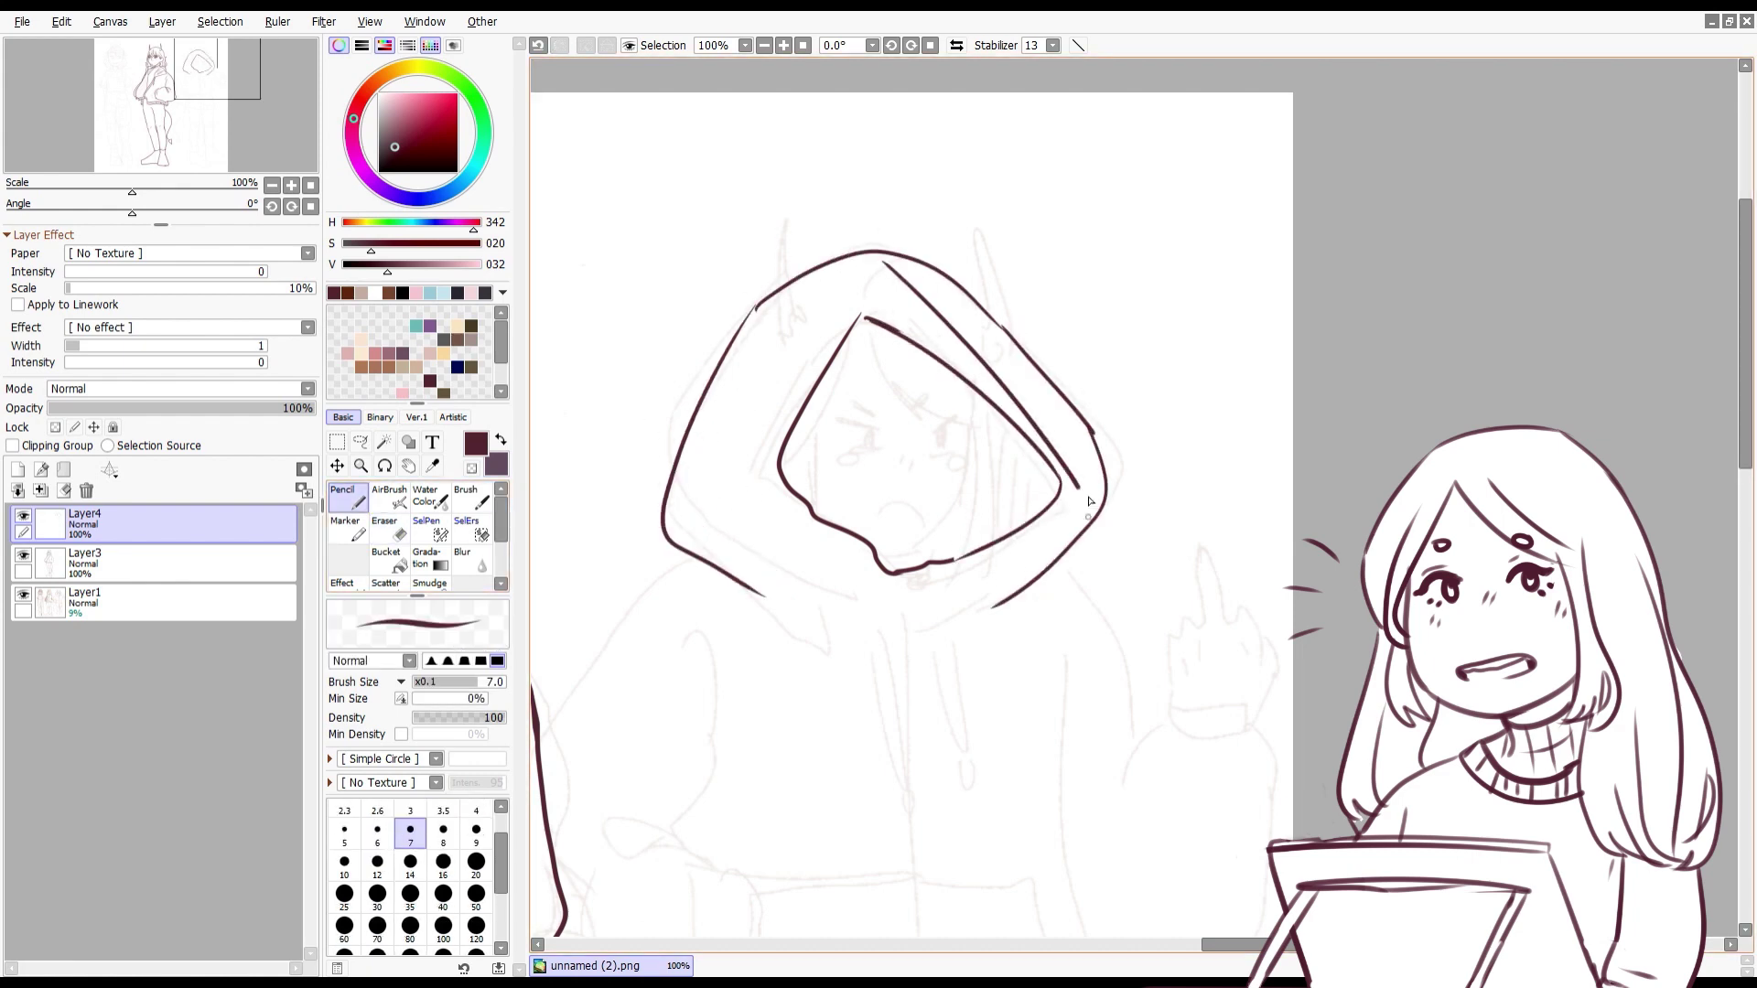
Step: Draw the face contour inside the hood opening and the shoulder lines below the hood
scroll(712, 431, "up", 3)
left_click_drag(818, 533, 904, 514)
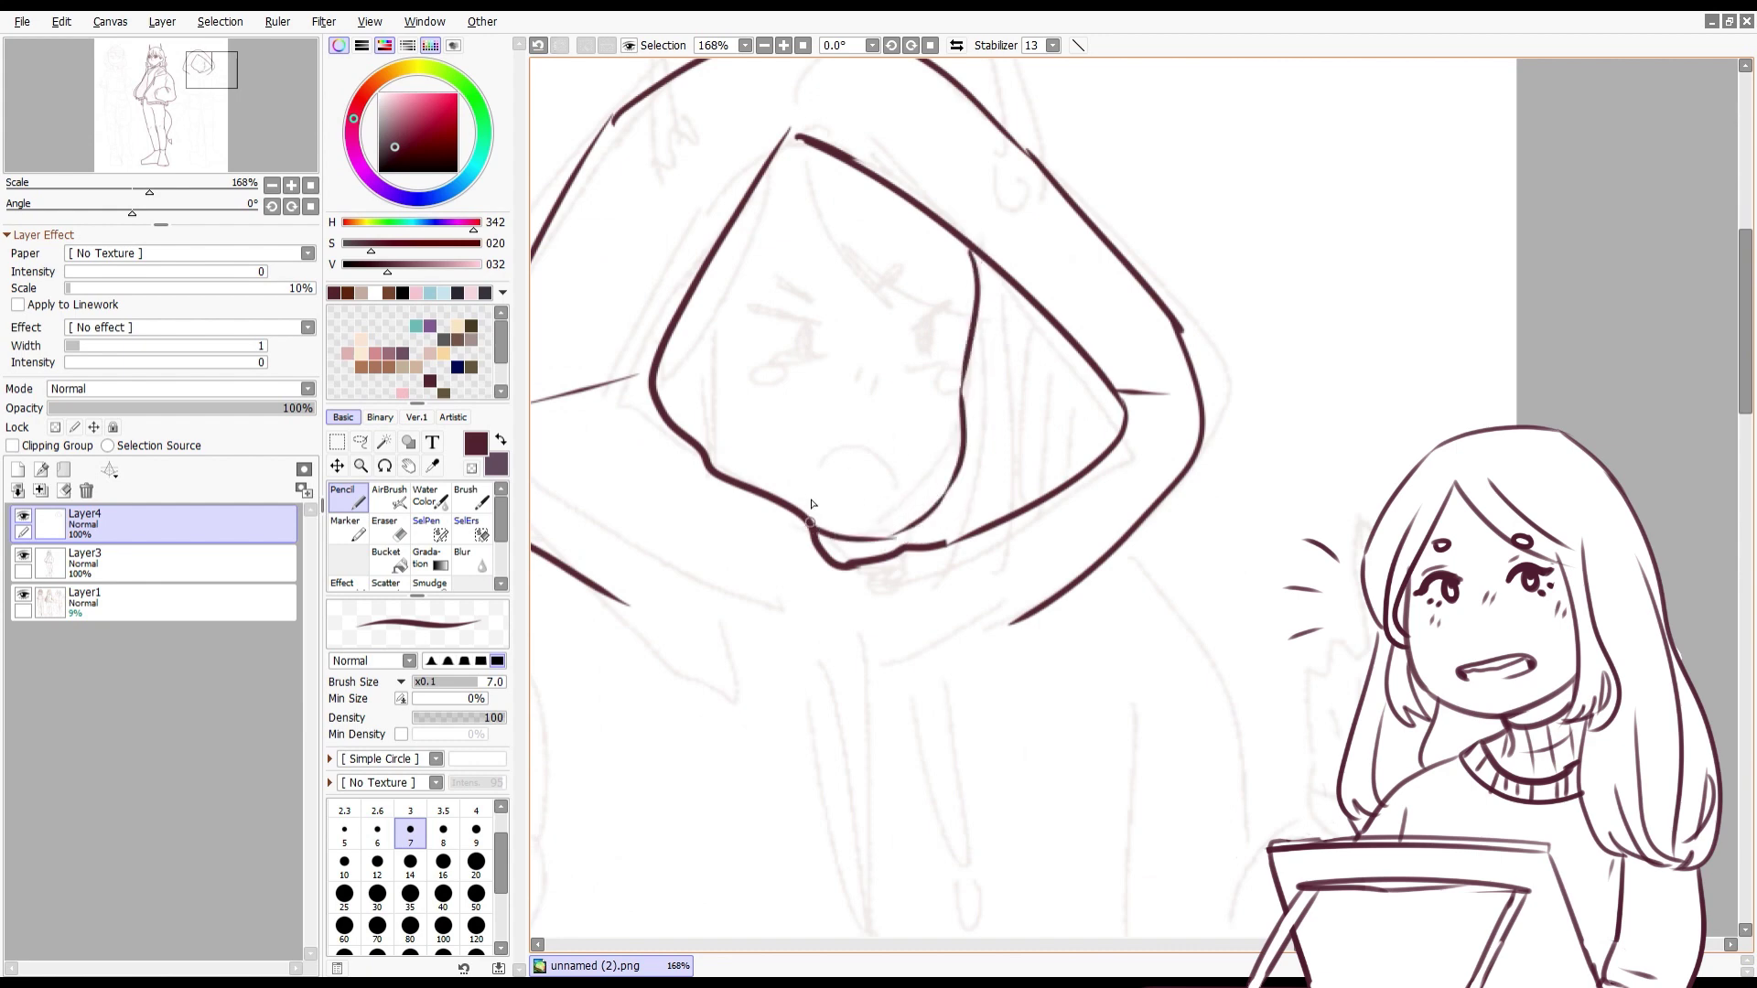
scroll(828, 419, "down", 5)
scroll(1007, 347, "up", 2)
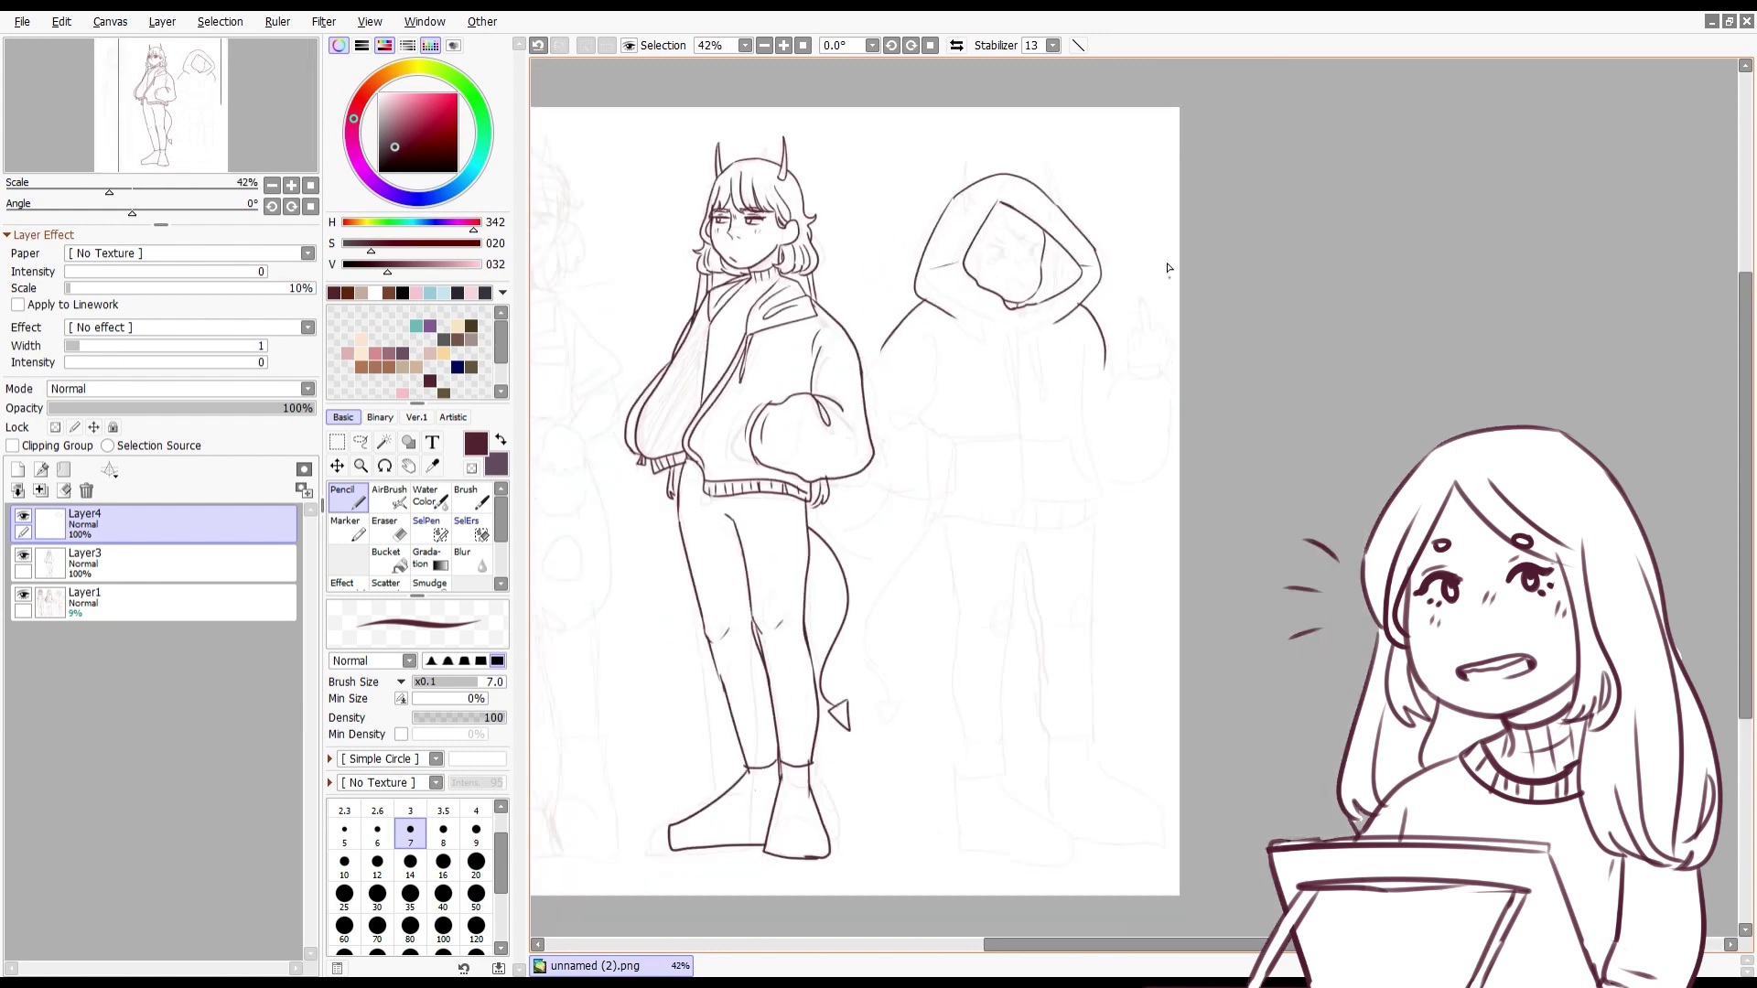
Step: Erase the hooded character's line art from Layer4
key("e")
scroll(758, 293, "down", 2)
key("n")
Step: Try to ink the jaw line of the left character over the sketch on Layer4
scroll(738, 184, "up", 6)
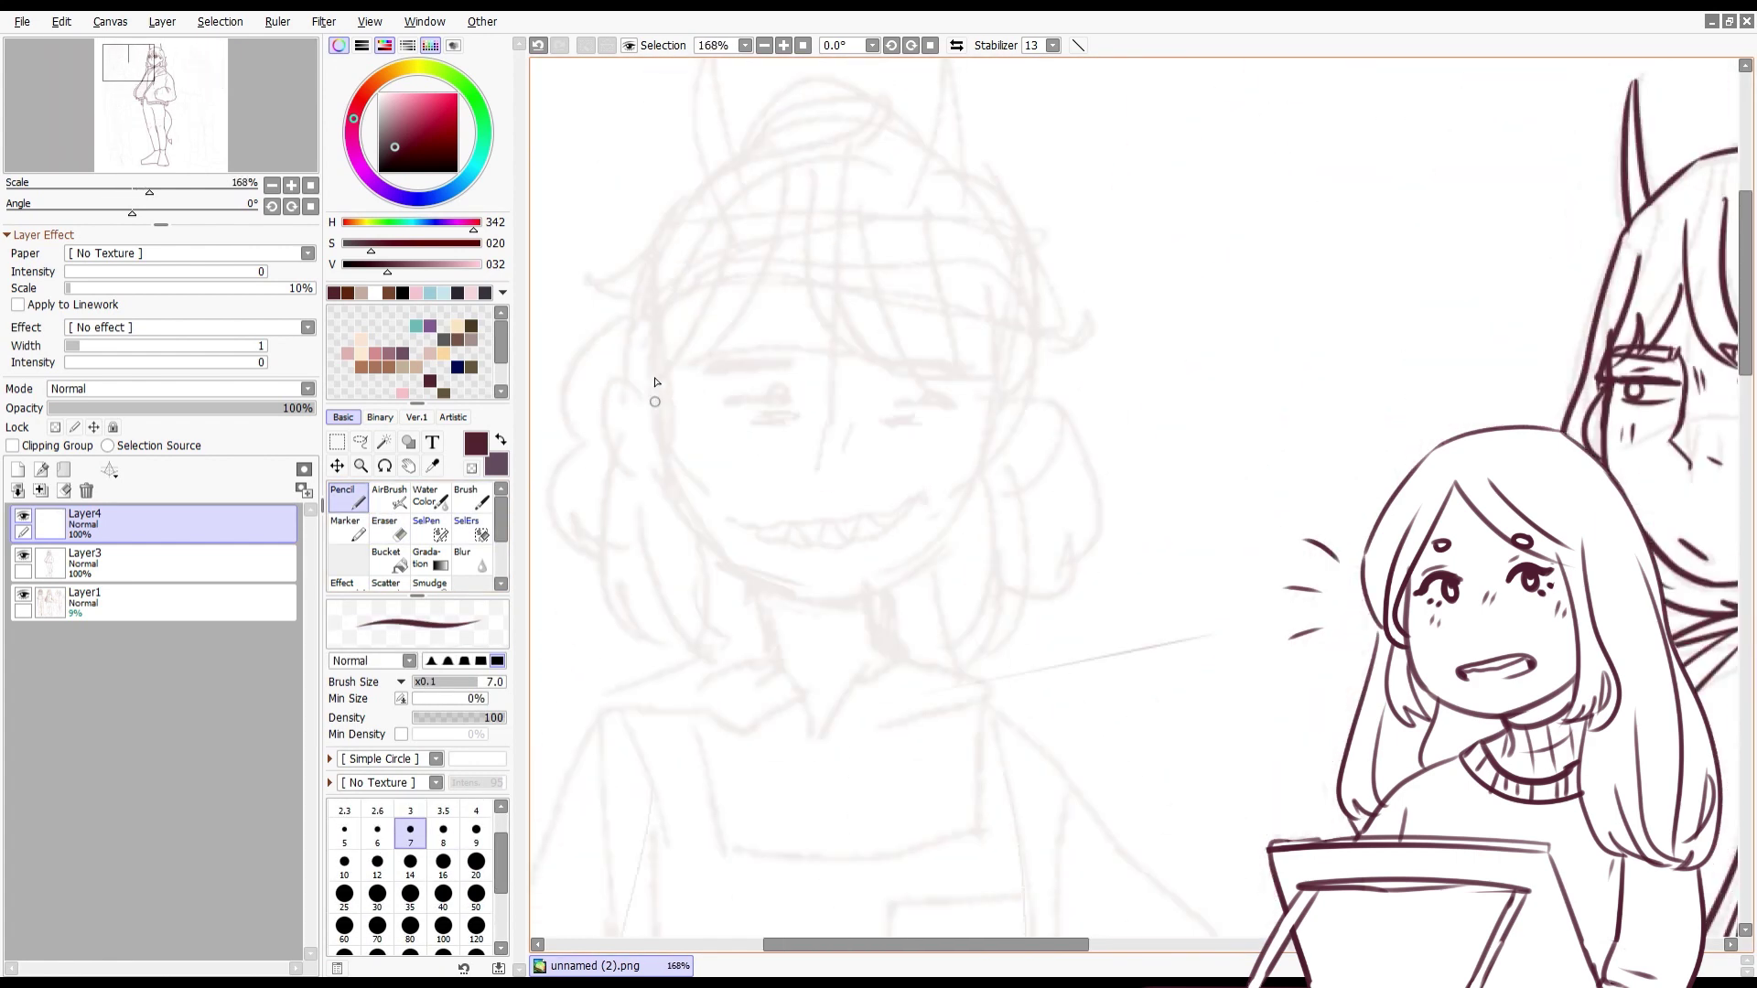
left_click_drag(967, 380, 915, 582)
key("ctrl+z")
key("ctrl+z")
mouse_move(987, 373)
left_mouse_down()
mouse_move(809, 605)
mouse_move(929, 549)
left_mouse_up()
key("ctrl+z")
key("ctrl+z")
left_click_drag(989, 361, 824, 600)
scroll(874, 353, "up", 2)
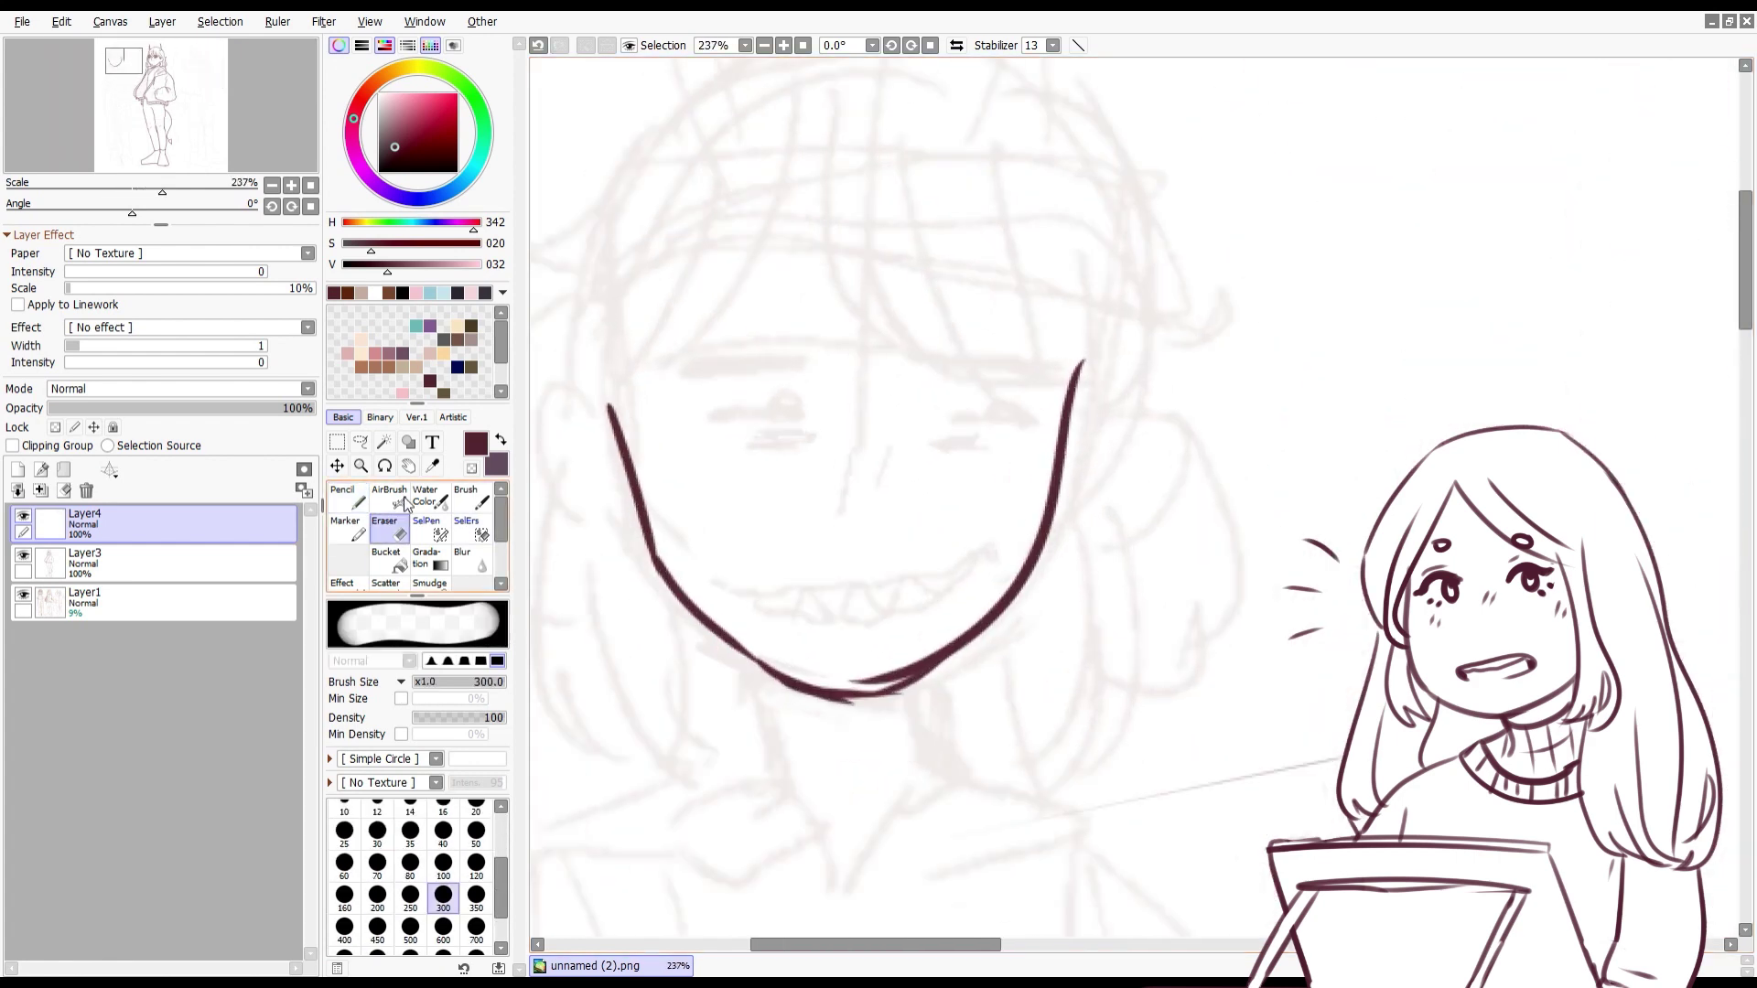
key("e")
key("ctrl+z")
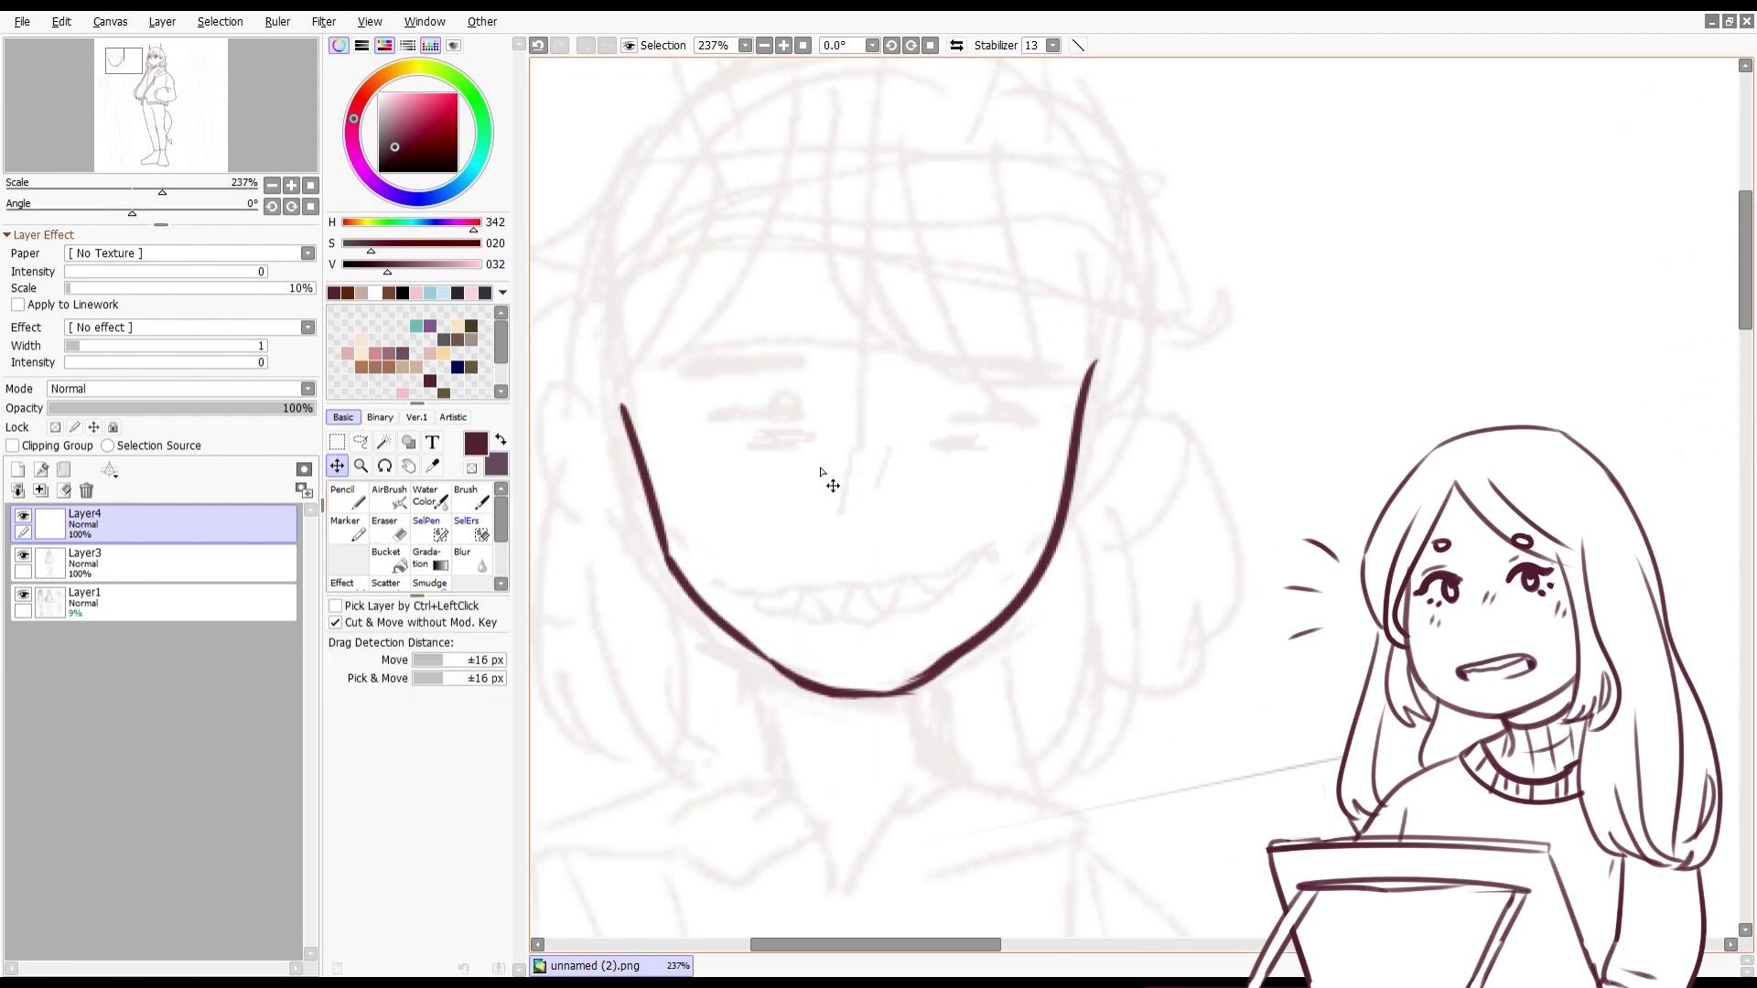
Step: Erase the left character's jaw line and try redrawing it as one even curve
left_click_drag(700, 604, 588, 549)
left_click_drag(622, 394, 650, 549)
key("n")
mouse_move(707, 604)
left_mouse_down()
mouse_move(628, 377)
mouse_move(631, 503)
mouse_move(709, 612)
left_mouse_up()
key("ctrl+z")
key("ctrl+z")
mouse_move(609, 357)
left_mouse_down()
mouse_move(709, 612)
mouse_move(988, 528)
left_mouse_up()
left_click_drag(761, 568, 851, 579)
key("ctrl+z")
key("ctrl+z")
scroll(871, 555, "down", 3)
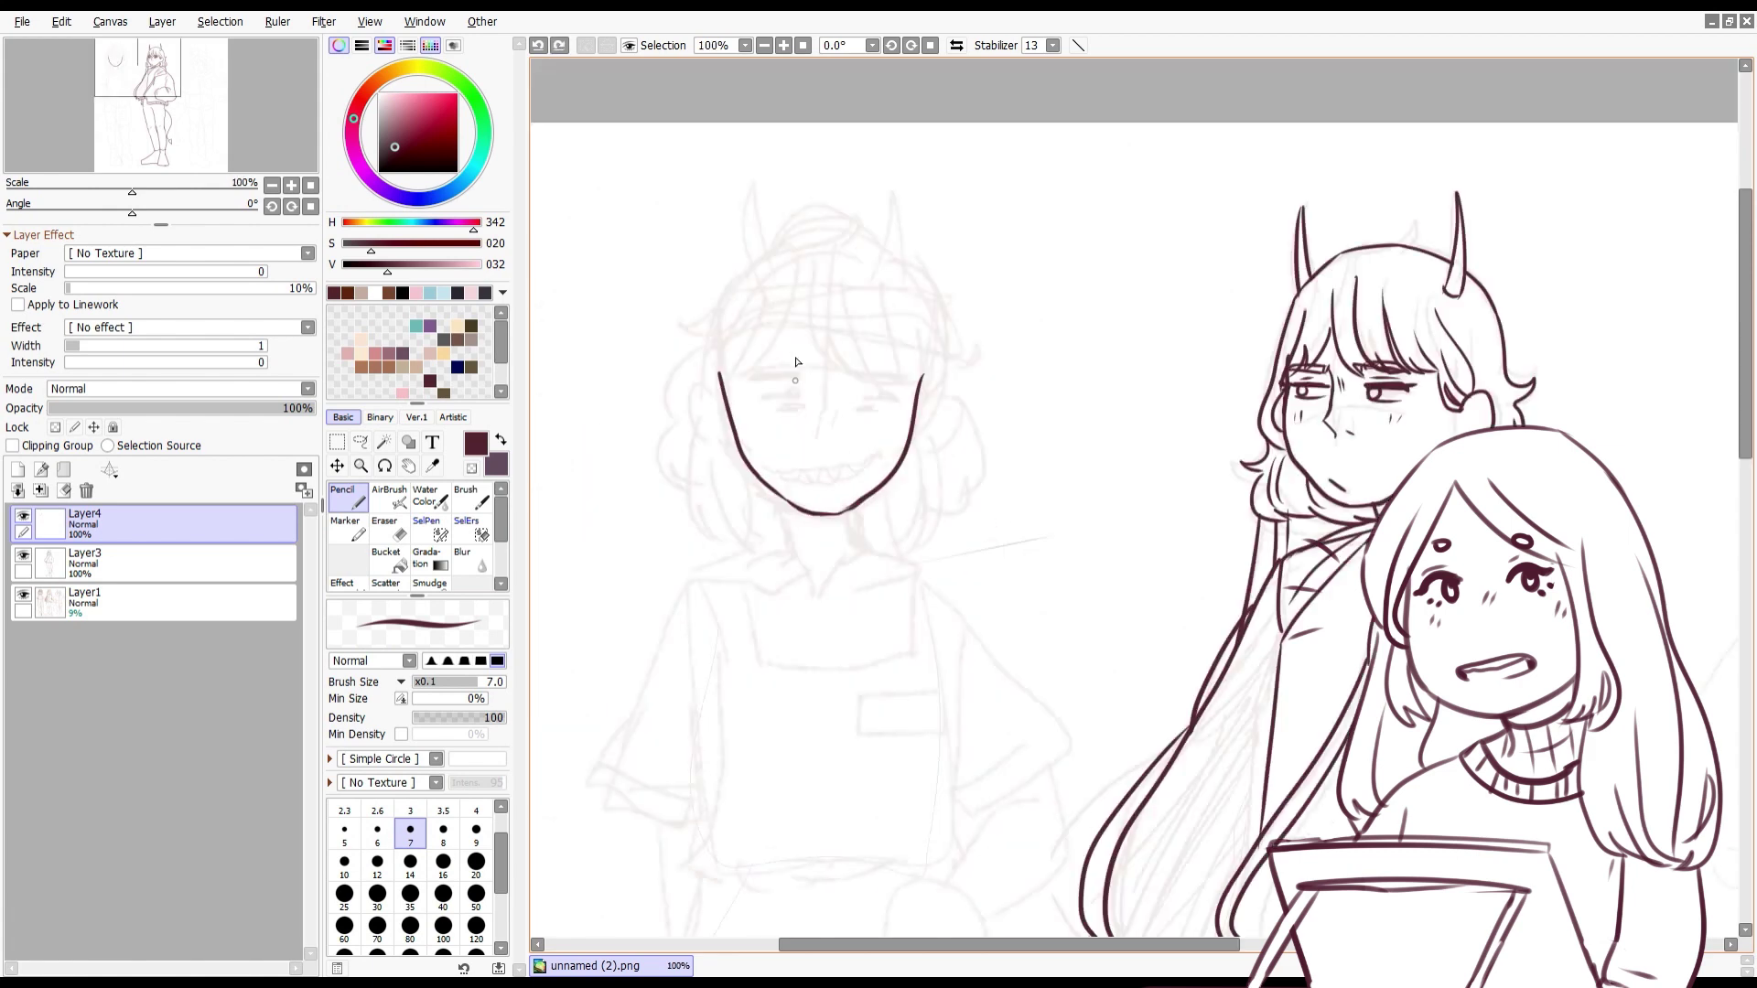
key("ctrl+z")
Step: Ink the left character's jaw line with one stroke per side meeting in a rounded chin
scroll(636, 392, "up", 3)
mouse_move(628, 392)
left_mouse_down()
mouse_move(733, 647)
mouse_move(906, 705)
left_mouse_up()
key("ctrl+z")
key("ctrl+z")
mouse_move(805, 688)
left_mouse_down()
mouse_move(930, 698)
mouse_move(895, 684)
mouse_move(1071, 347)
mouse_move(884, 630)
left_mouse_up()
scroll(1067, 521, "down", 1)
key("ctrl+z")
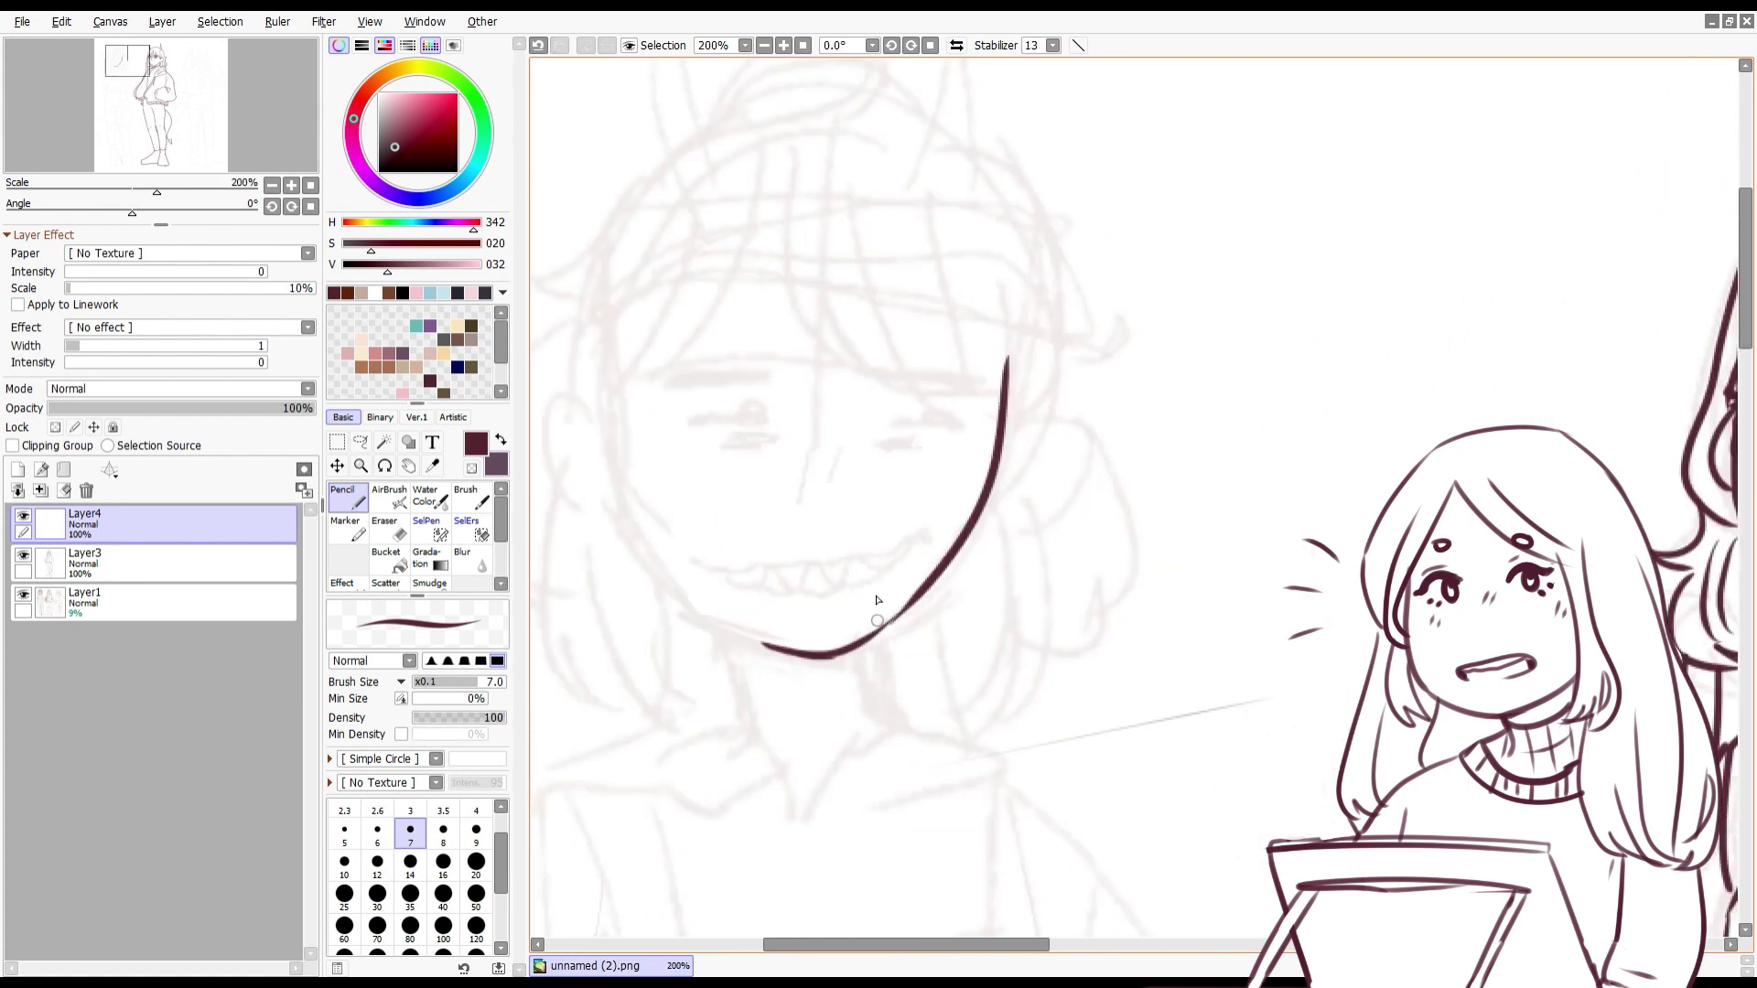
mouse_move(598, 374)
left_mouse_down()
mouse_move(758, 607)
mouse_move(631, 478)
mouse_move(787, 652)
left_mouse_up()
key("ctrl+z")
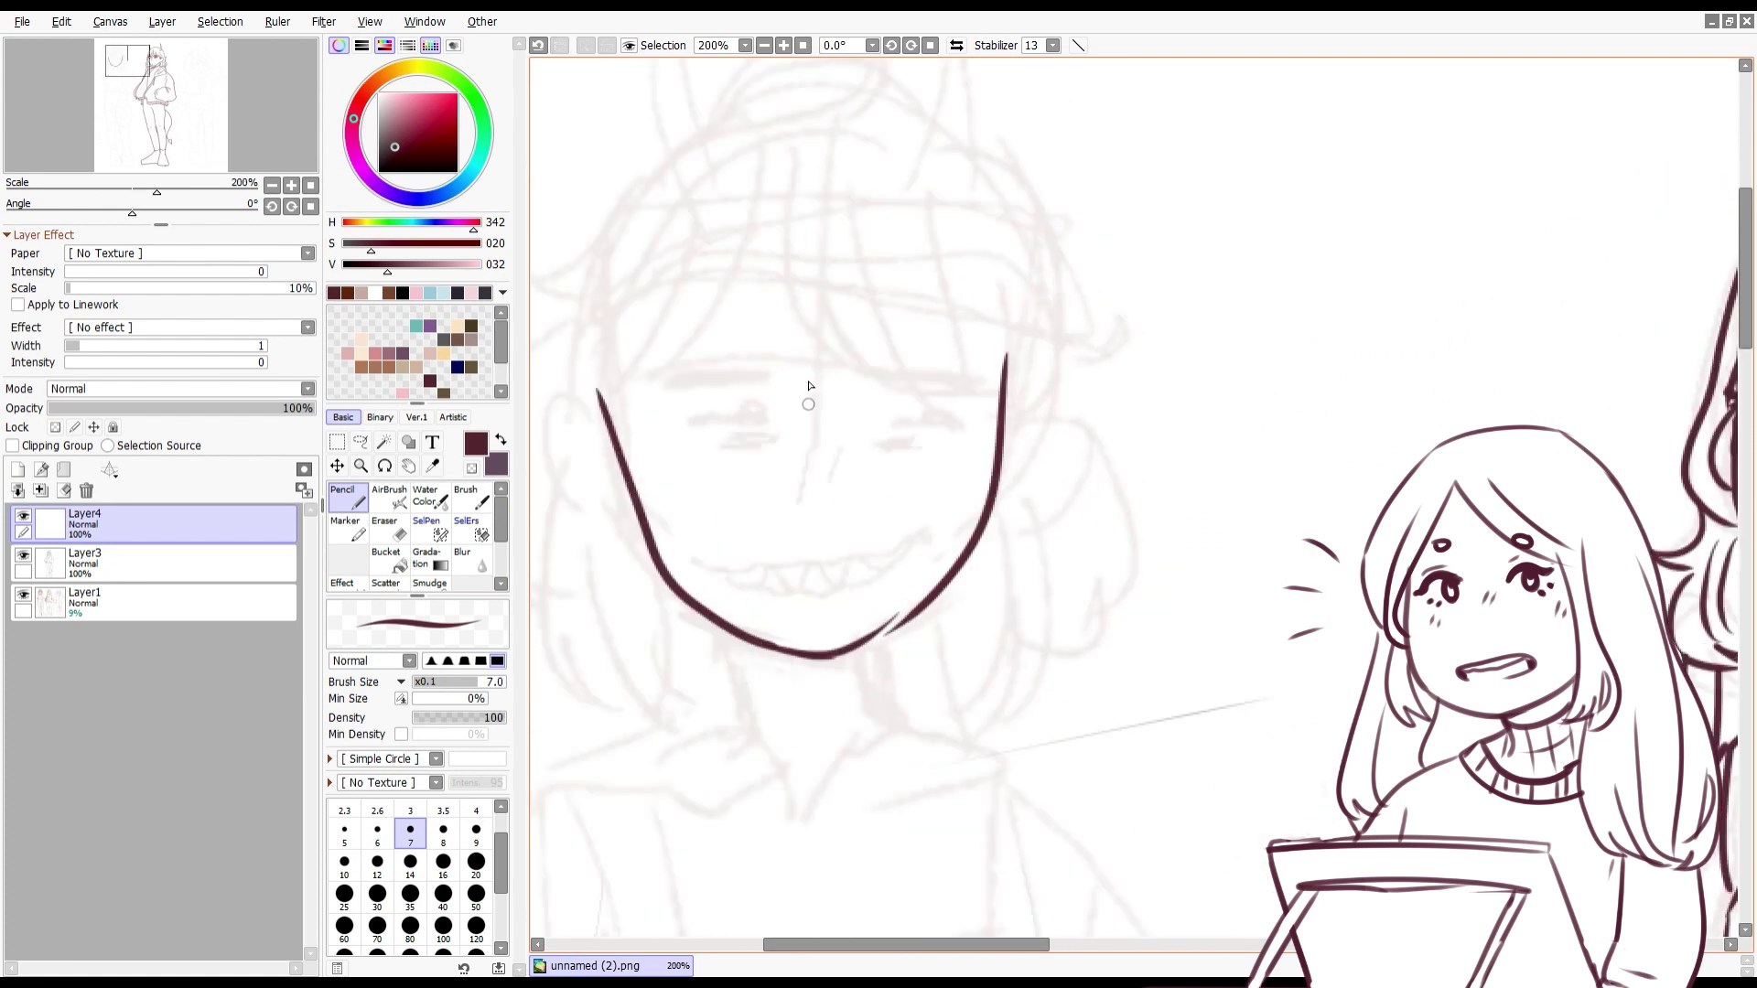
scroll(809, 385, "up", 2)
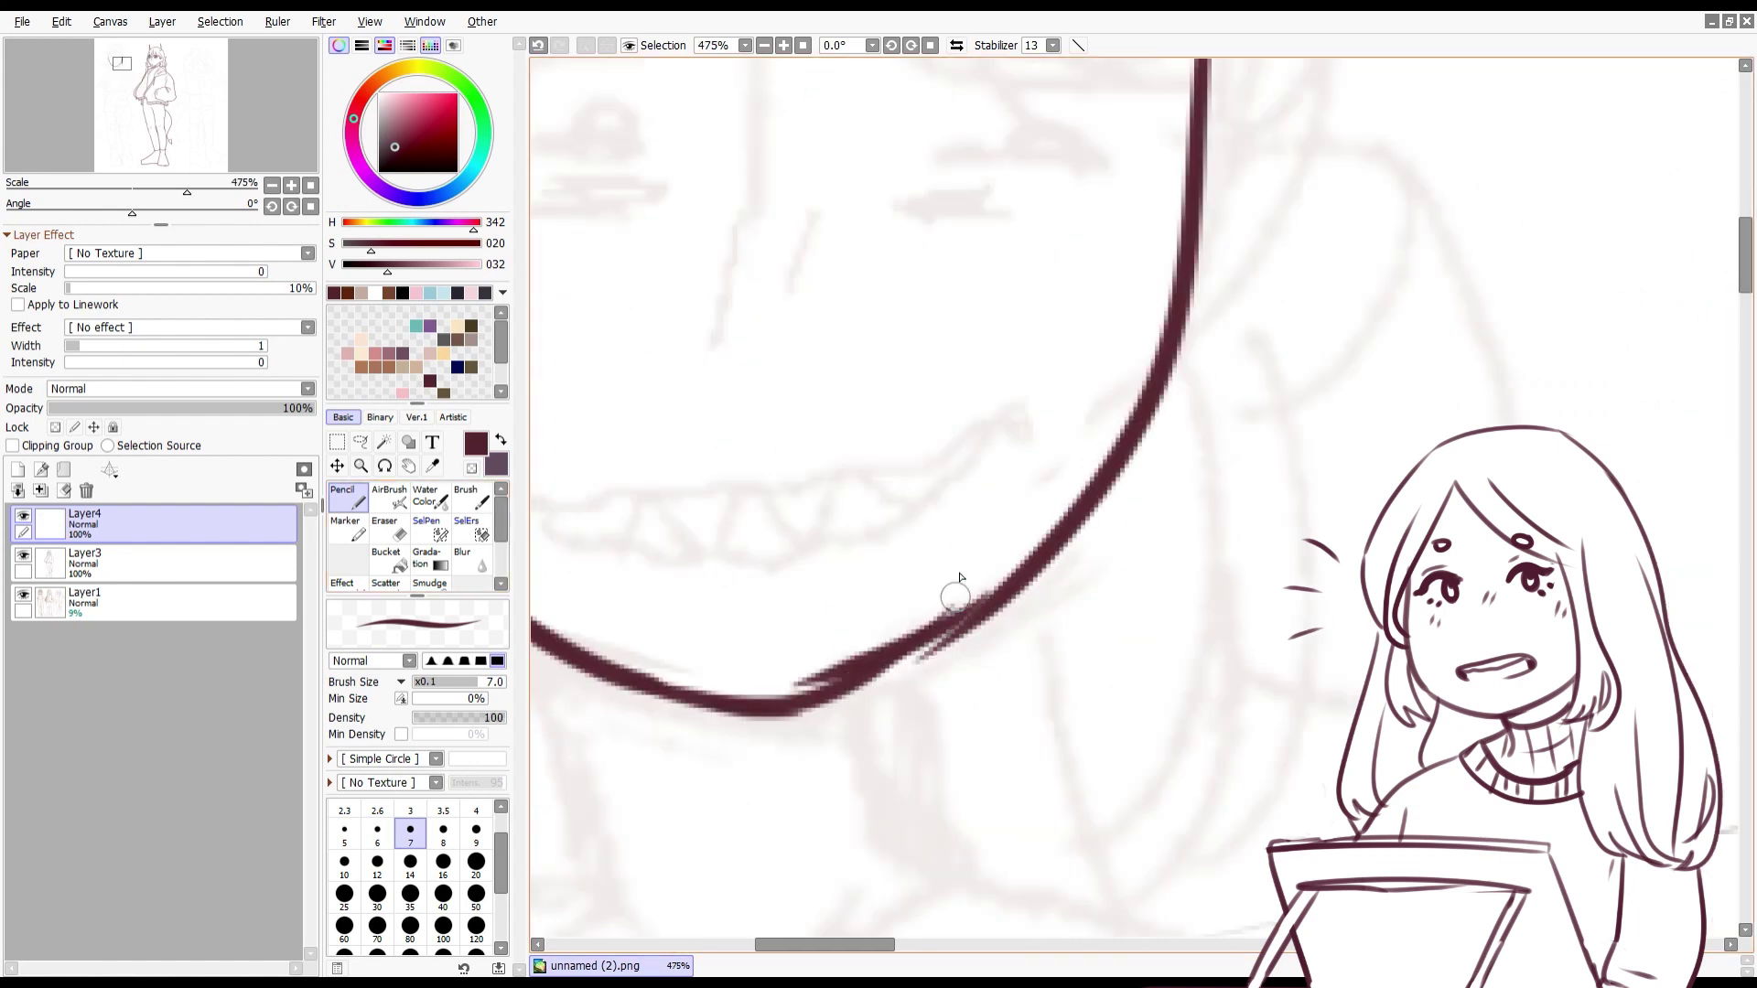
scroll(953, 479, "down", 4)
scroll(918, 722, "up", 3)
Step: Rotate the jaw line slightly clockwise with a free transform
key("ctrl+t")
scroll(918, 722, "down", 4)
scroll(604, 720, "up", 5)
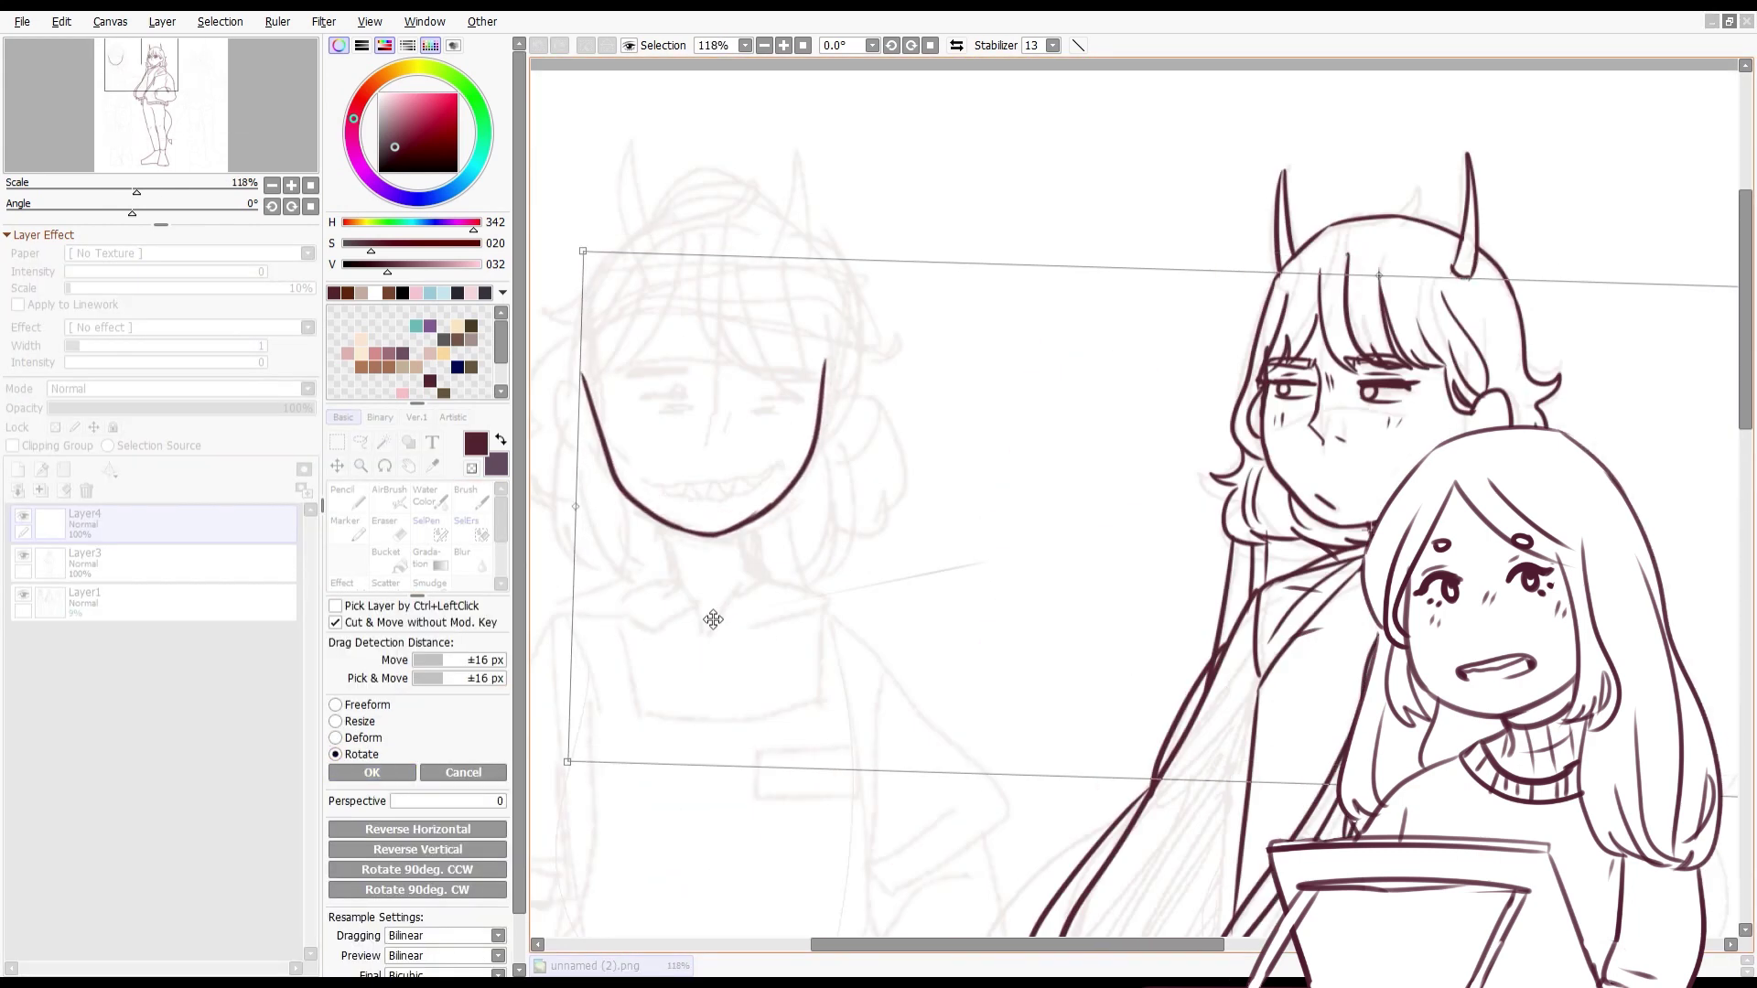
key("Return")
Step: Trim the side of the left character's jaw line and ink the neck and both ears
key("e")
left_click_drag(616, 355, 636, 478)
key("n")
left_click_drag(717, 572, 714, 638)
mouse_move(618, 392)
left_mouse_down()
mouse_move(598, 423)
mouse_move(631, 476)
left_mouse_up()
mouse_move(945, 389)
left_mouse_down()
mouse_move(972, 421)
mouse_move(918, 480)
left_mouse_up()
Step: Draw a curved visor brim across the left character's forehead, then select it and move it slightly down
mouse_move(600, 275)
left_mouse_down()
mouse_move(961, 220)
mouse_move(599, 279)
mouse_move(595, 311)
left_mouse_up()
key("ctrl+z")
key("a")
key("ctrl+t")
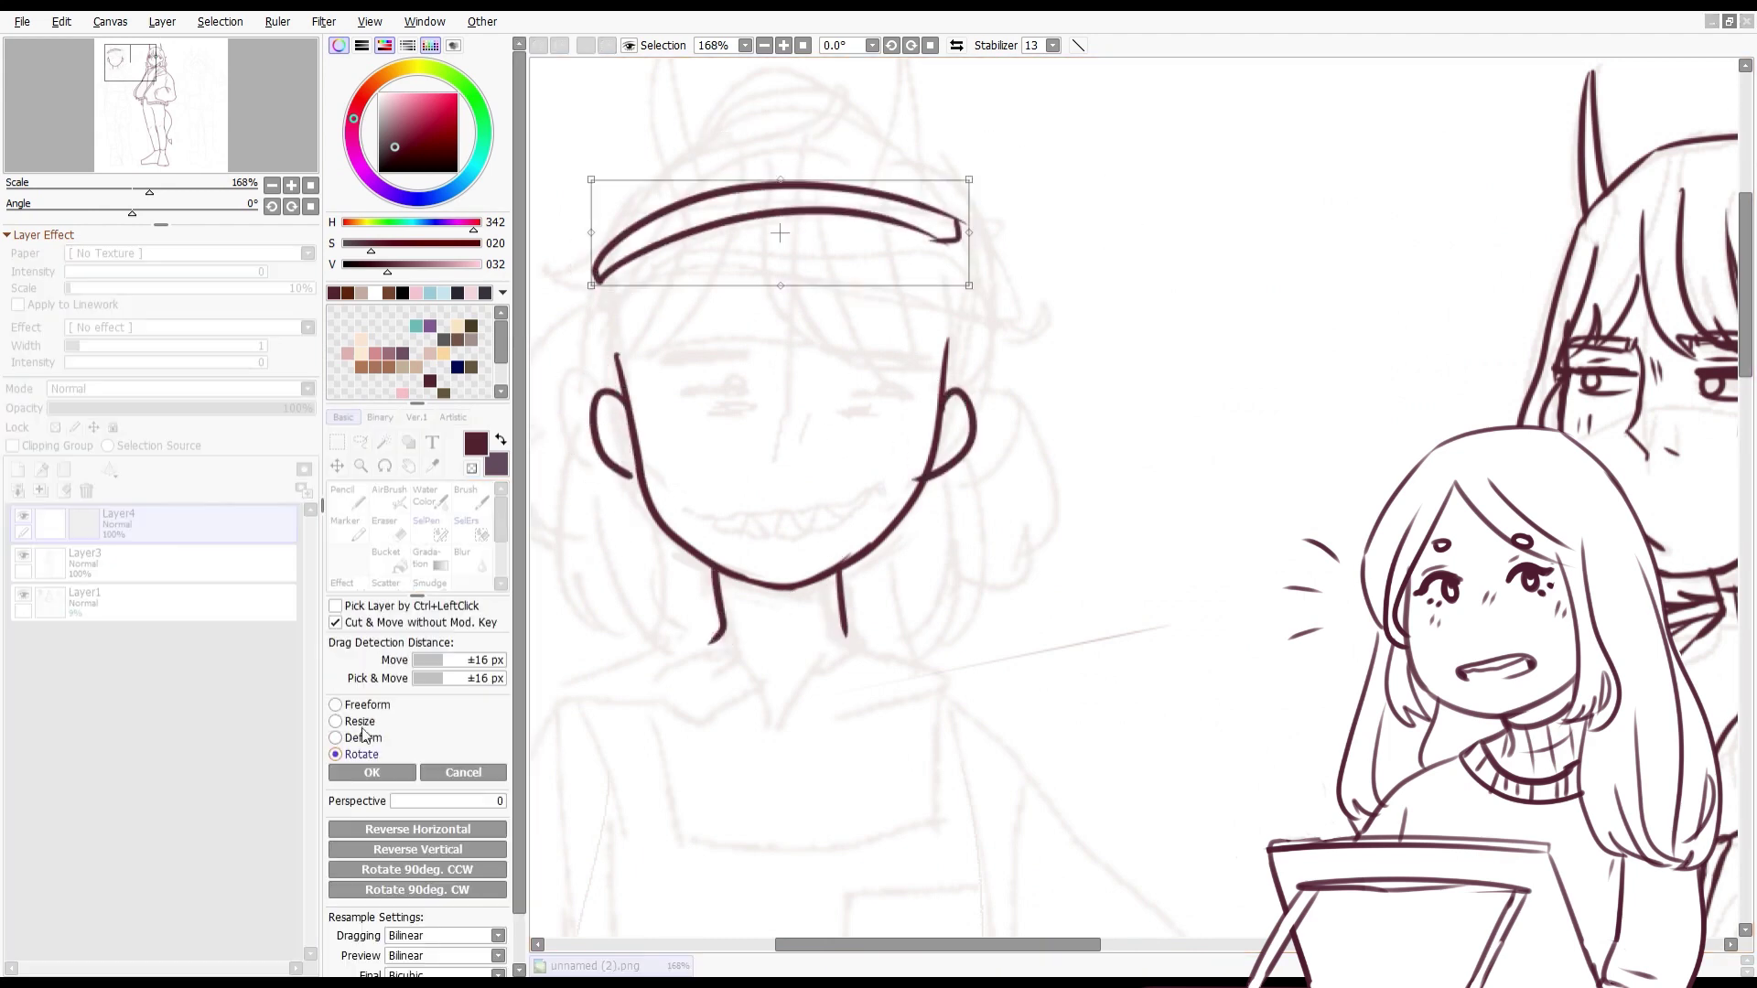
mouse_move(778, 243)
left_mouse_down()
mouse_move(778, 513)
mouse_move(777, 289)
left_mouse_up()
key("Return")
Step: Ink the upper band of the visor with a curved top edge and slanted sides above the brim
key("n")
mouse_move(627, 224)
left_mouse_down()
mouse_move(792, 167)
mouse_move(960, 291)
left_mouse_up()
key("ctrl+z")
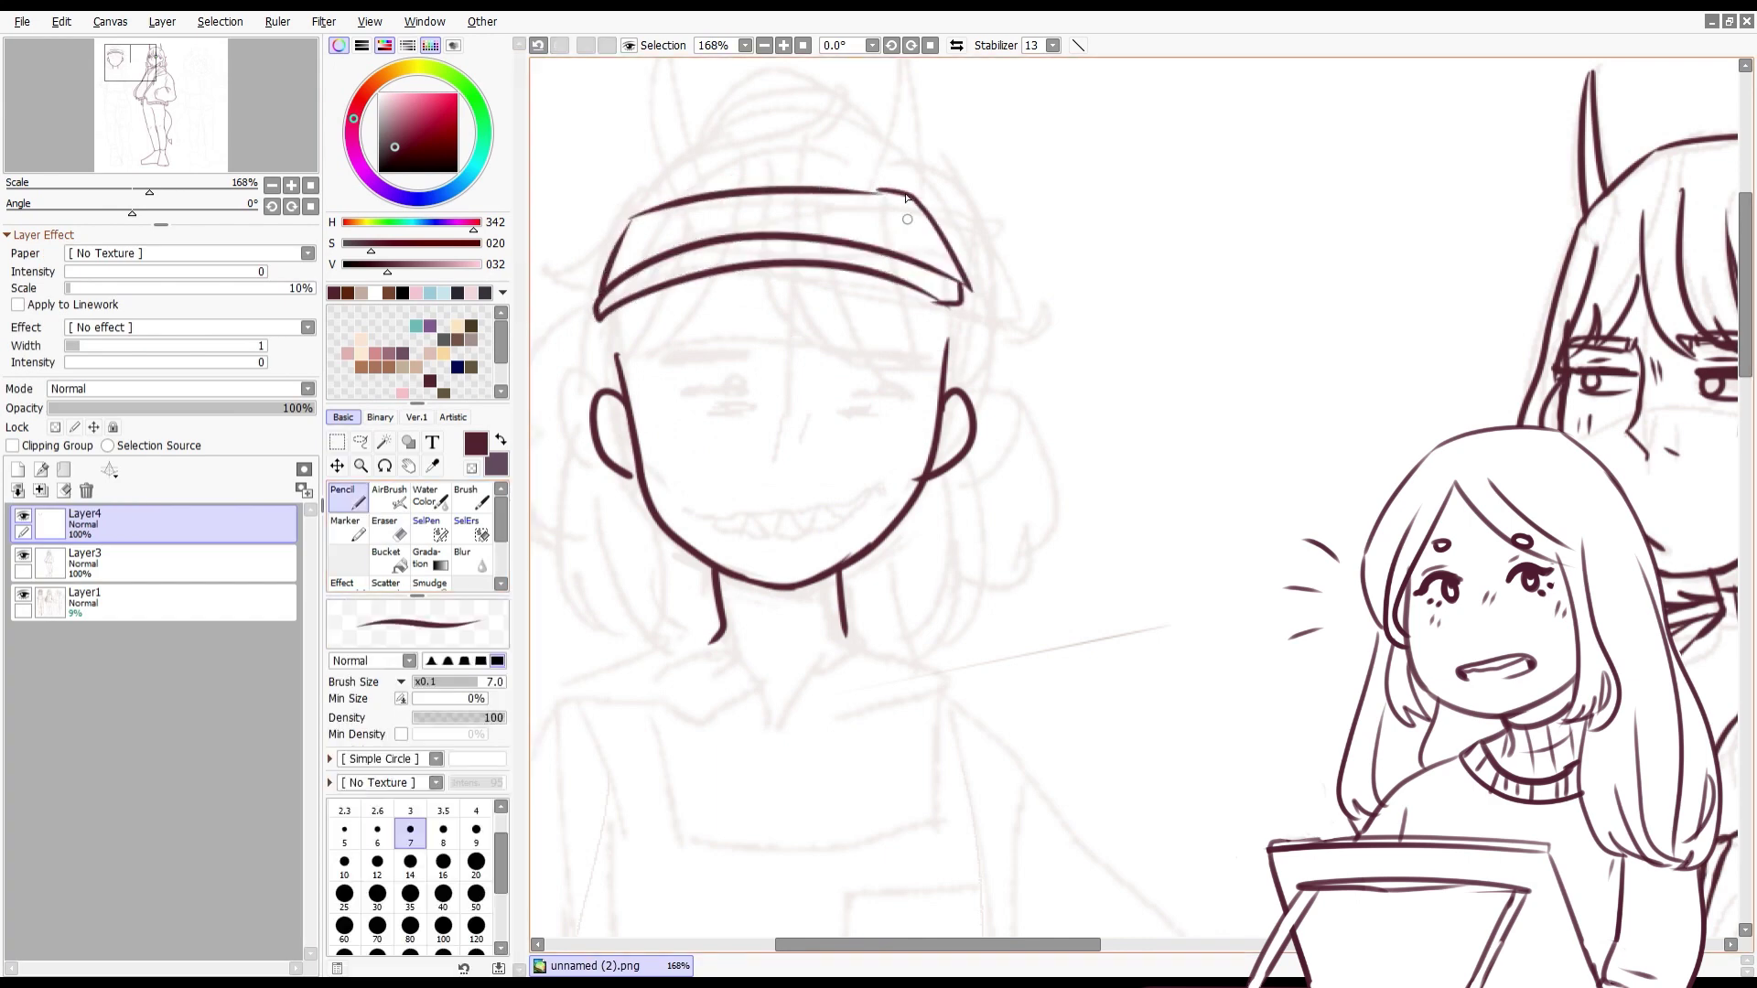
Step: Lasso the whole visor and move it slightly up on the left character's head
key("a")
left_click_drag(732, 352, 723, 357)
left_click(336, 466)
key("ctrl+t")
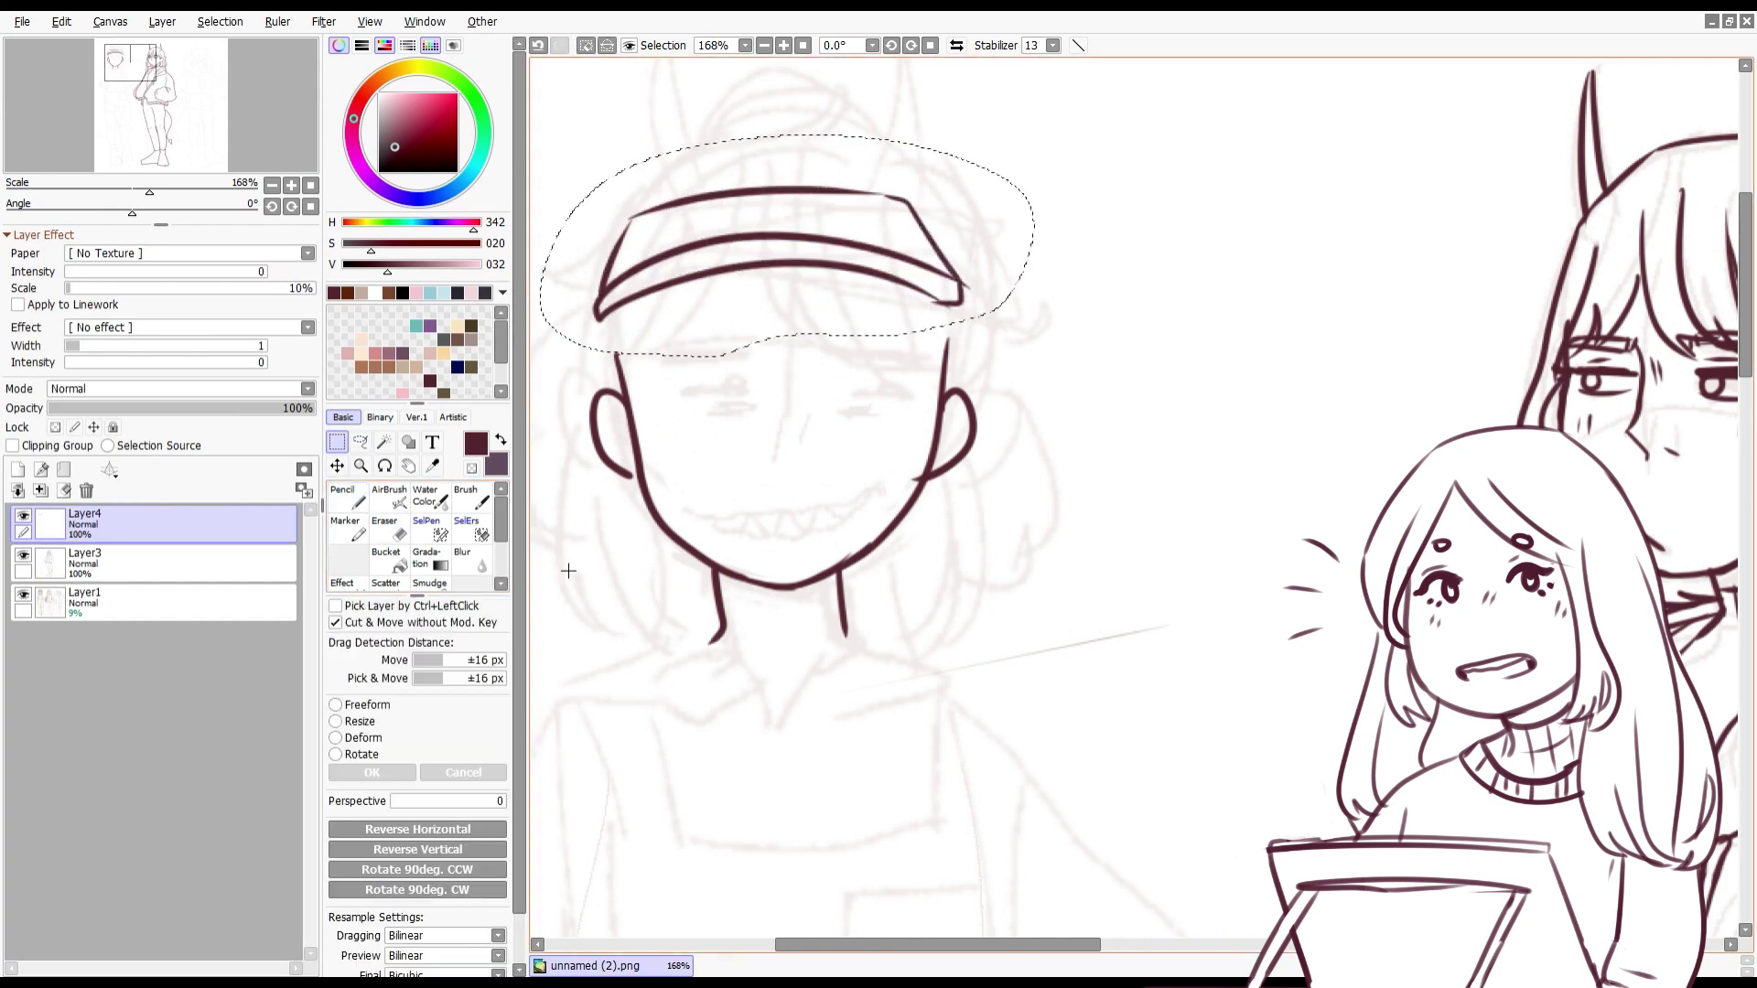
left_click_drag(599, 376, 595, 352)
key("Return")
Step: Draw the short side pieces at both ends of the left character's visor
key("n")
scroll(622, 718, "down", 8)
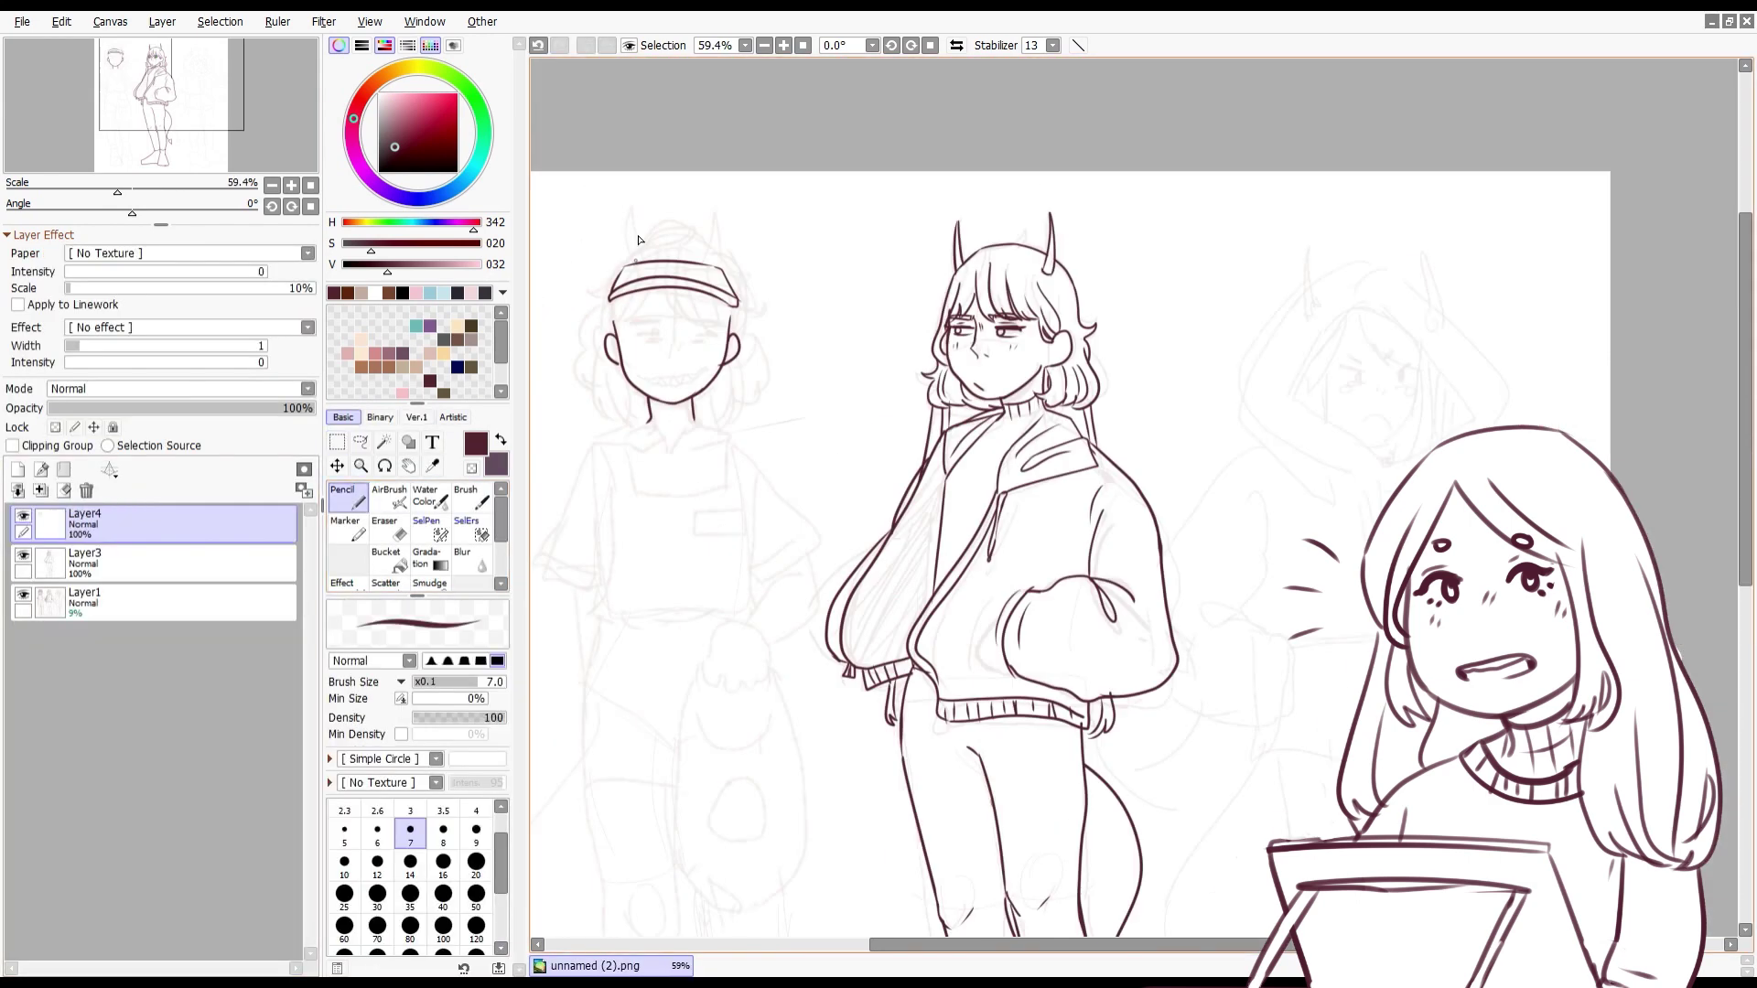
scroll(665, 320, "up", 6)
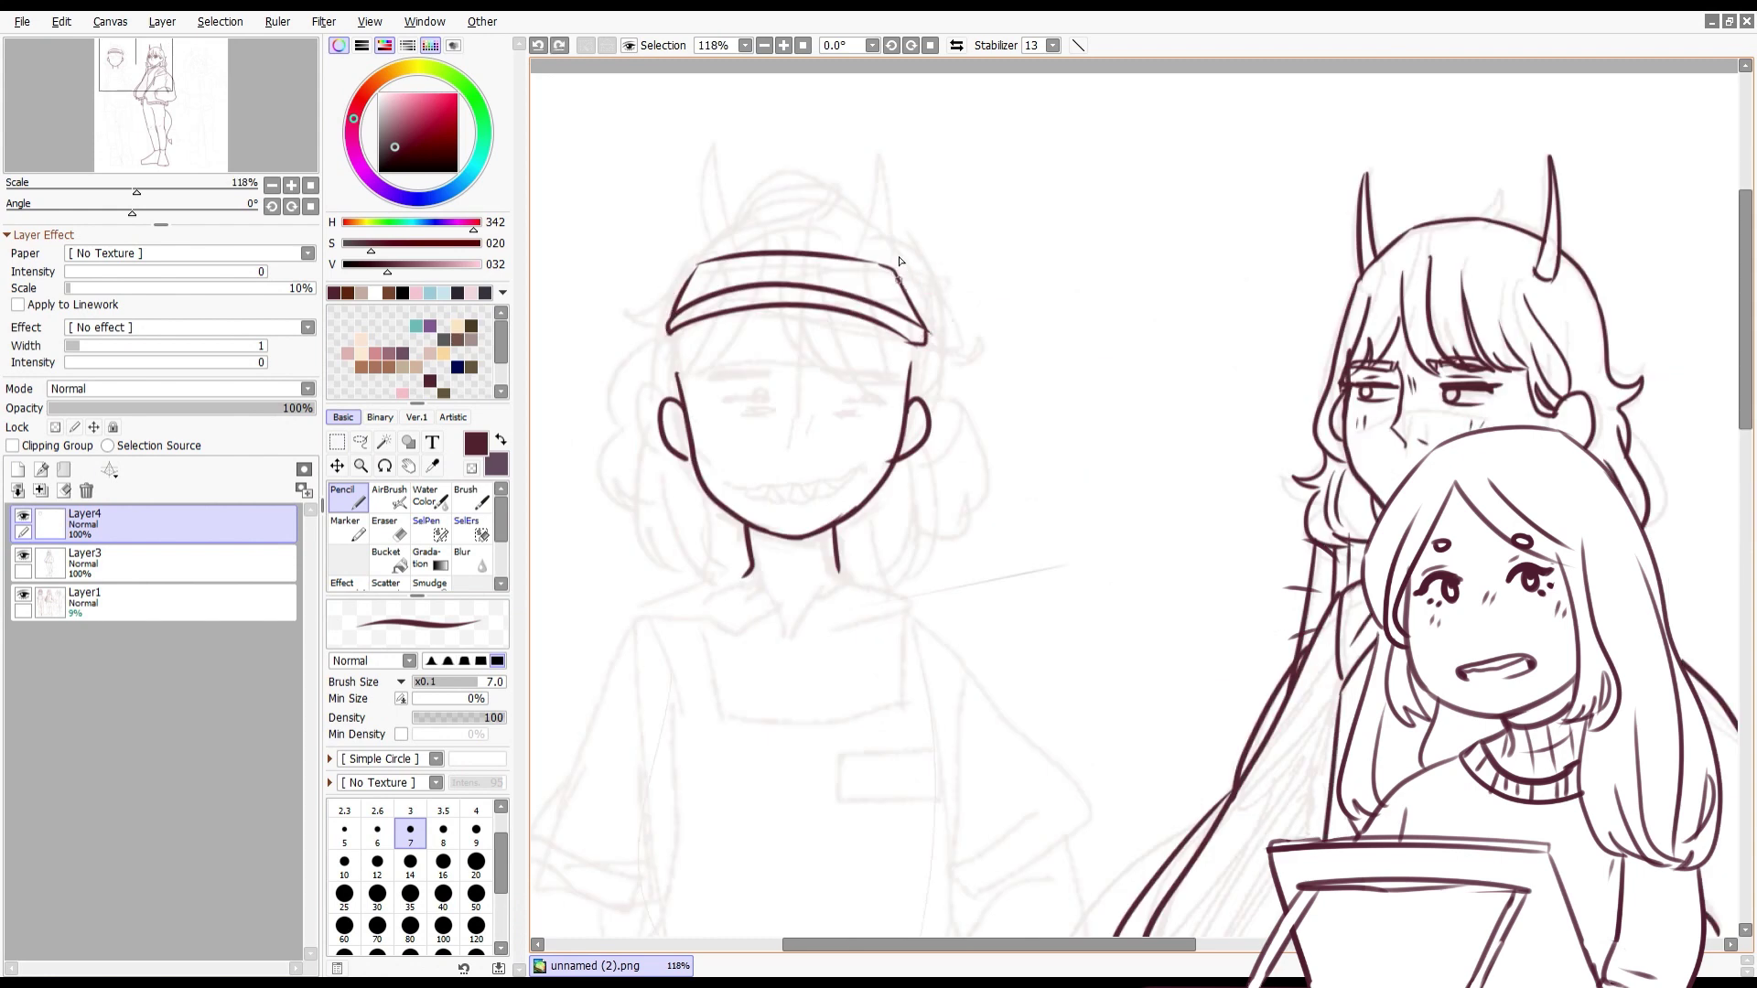
left_click_drag(899, 277, 913, 331)
left_click_drag(682, 289, 672, 329)
Step: Ink the swept bangs hanging below the visor on the left character's forehead
mouse_move(814, 321)
left_mouse_down()
mouse_move(870, 378)
mouse_move(839, 386)
mouse_move(855, 380)
left_mouse_up()
key("ctrl+z")
left_click_drag(880, 332, 910, 380)
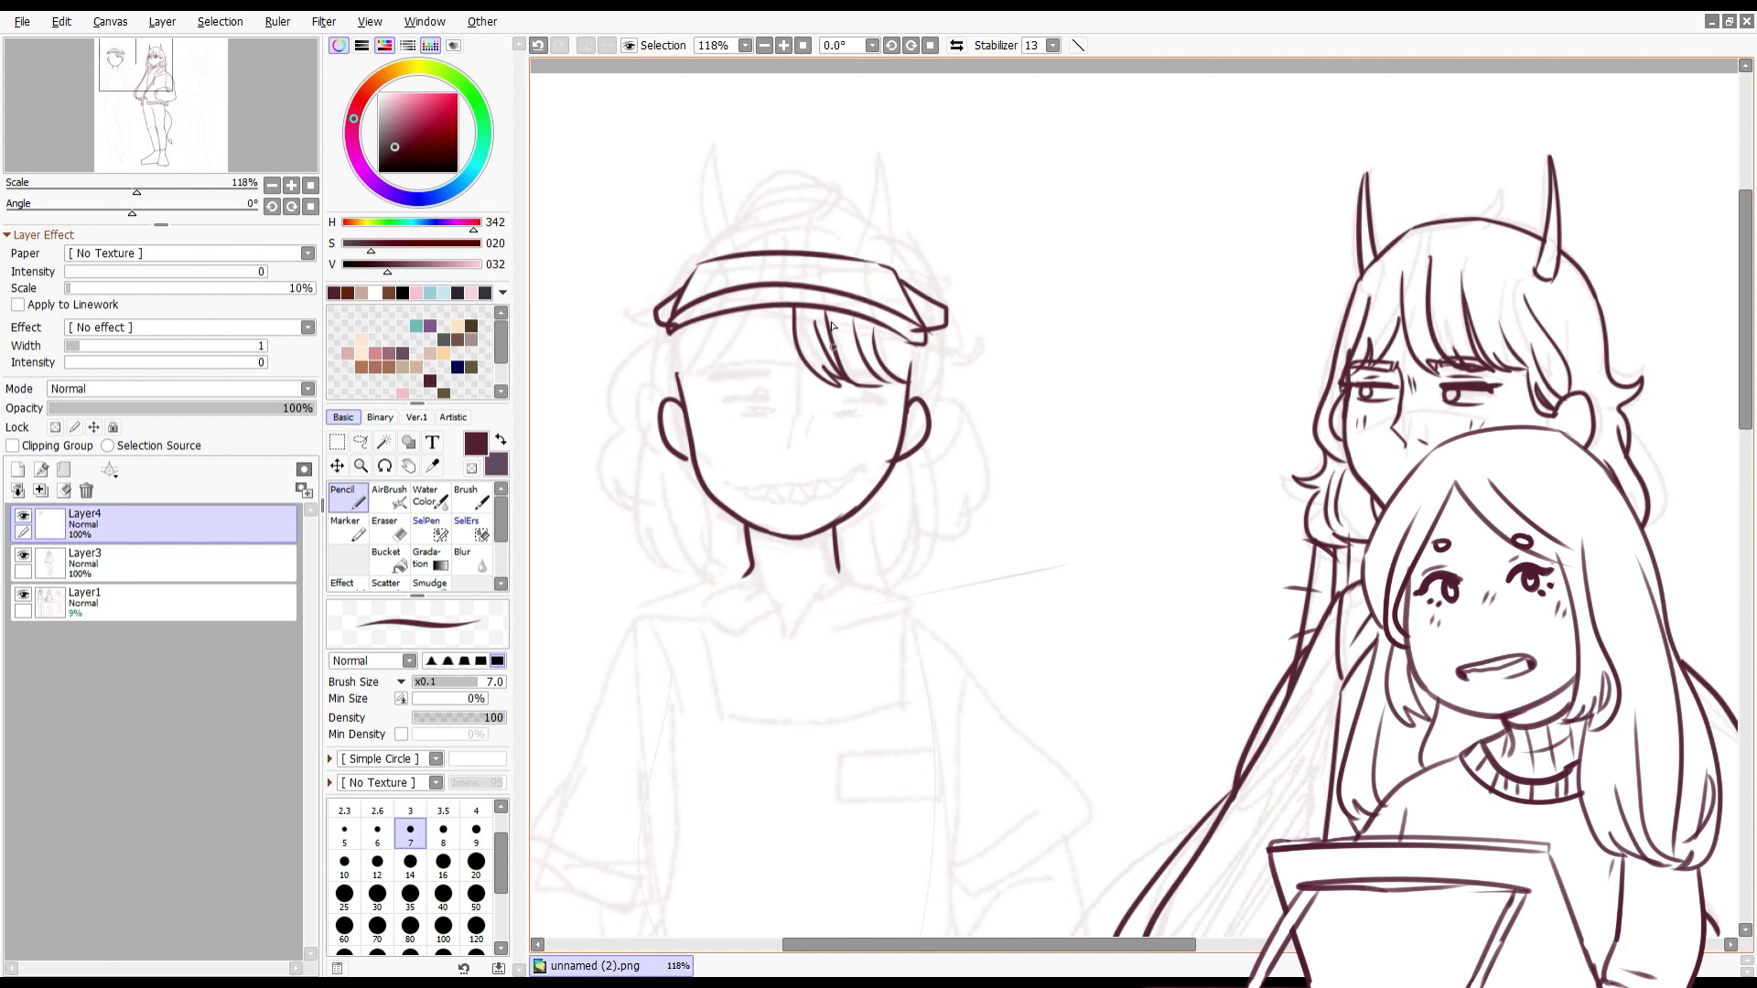
Step: Ink the hair locks framing both sides of the left character's face, with a wavy lock hanging below the right-hand ear
left_click_drag(666, 337, 641, 462)
left_click_drag(682, 481, 723, 531)
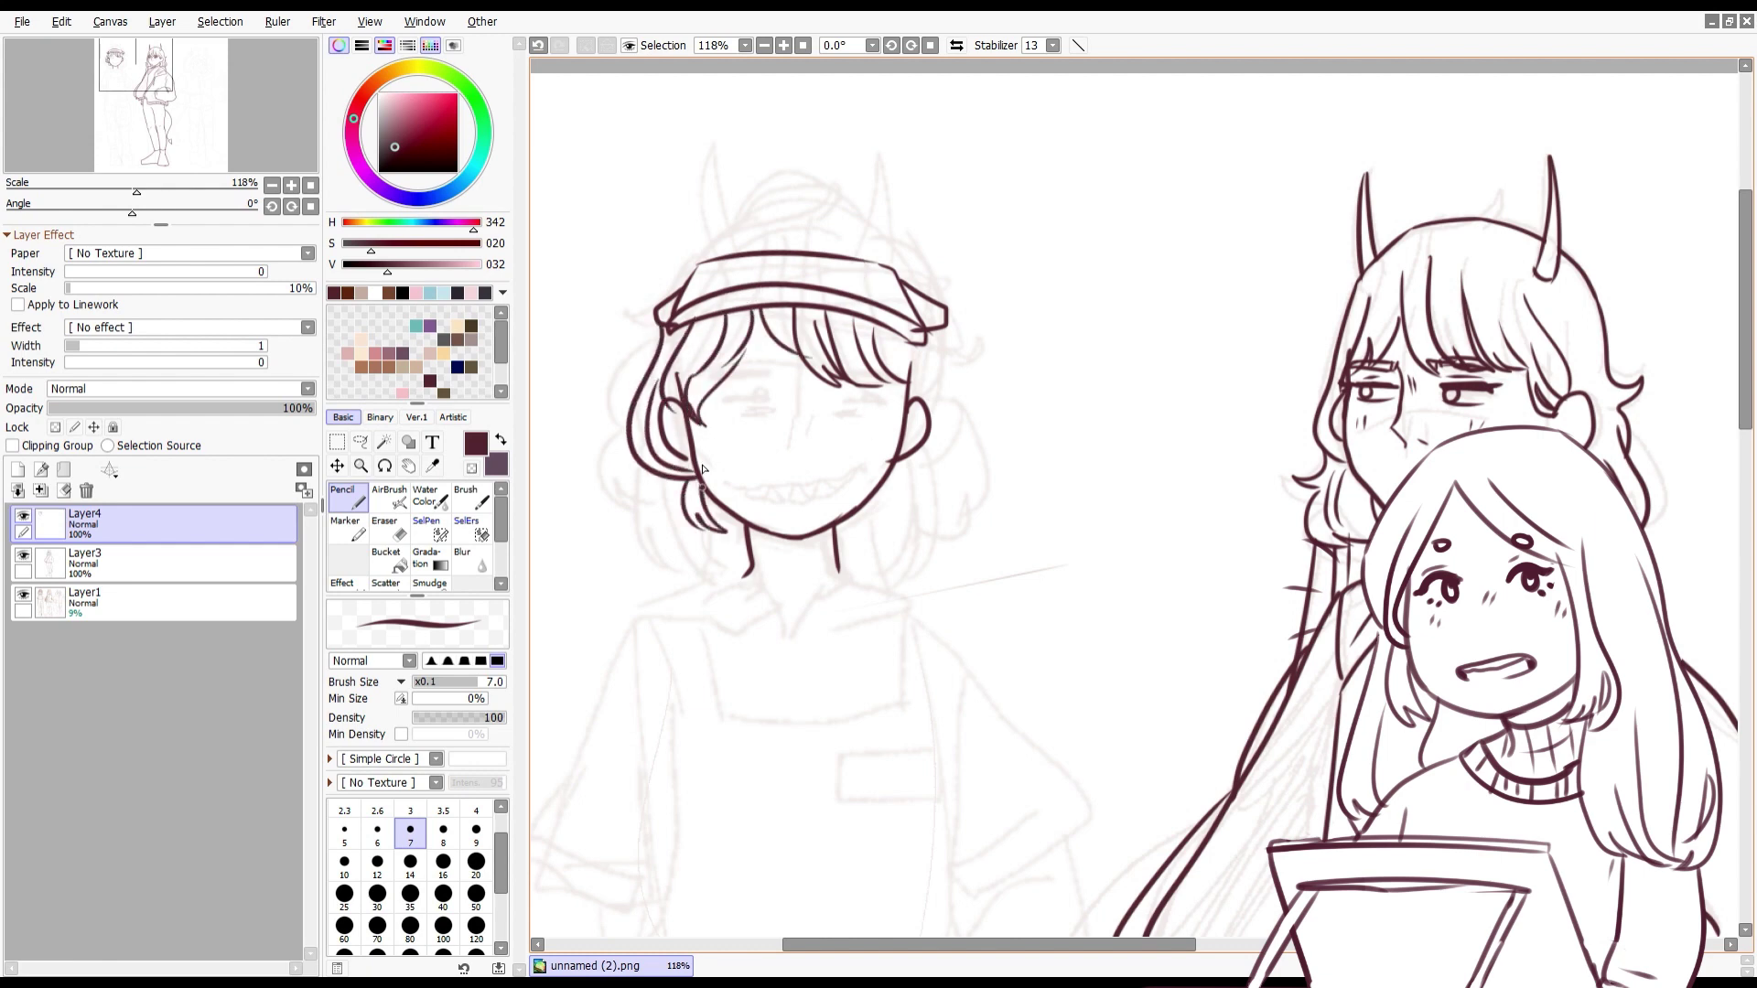
mouse_move(918, 337)
left_mouse_down()
mouse_move(918, 471)
mouse_move(874, 547)
left_mouse_up()
key("ctrl+z")
left_click_drag(885, 471, 880, 540)
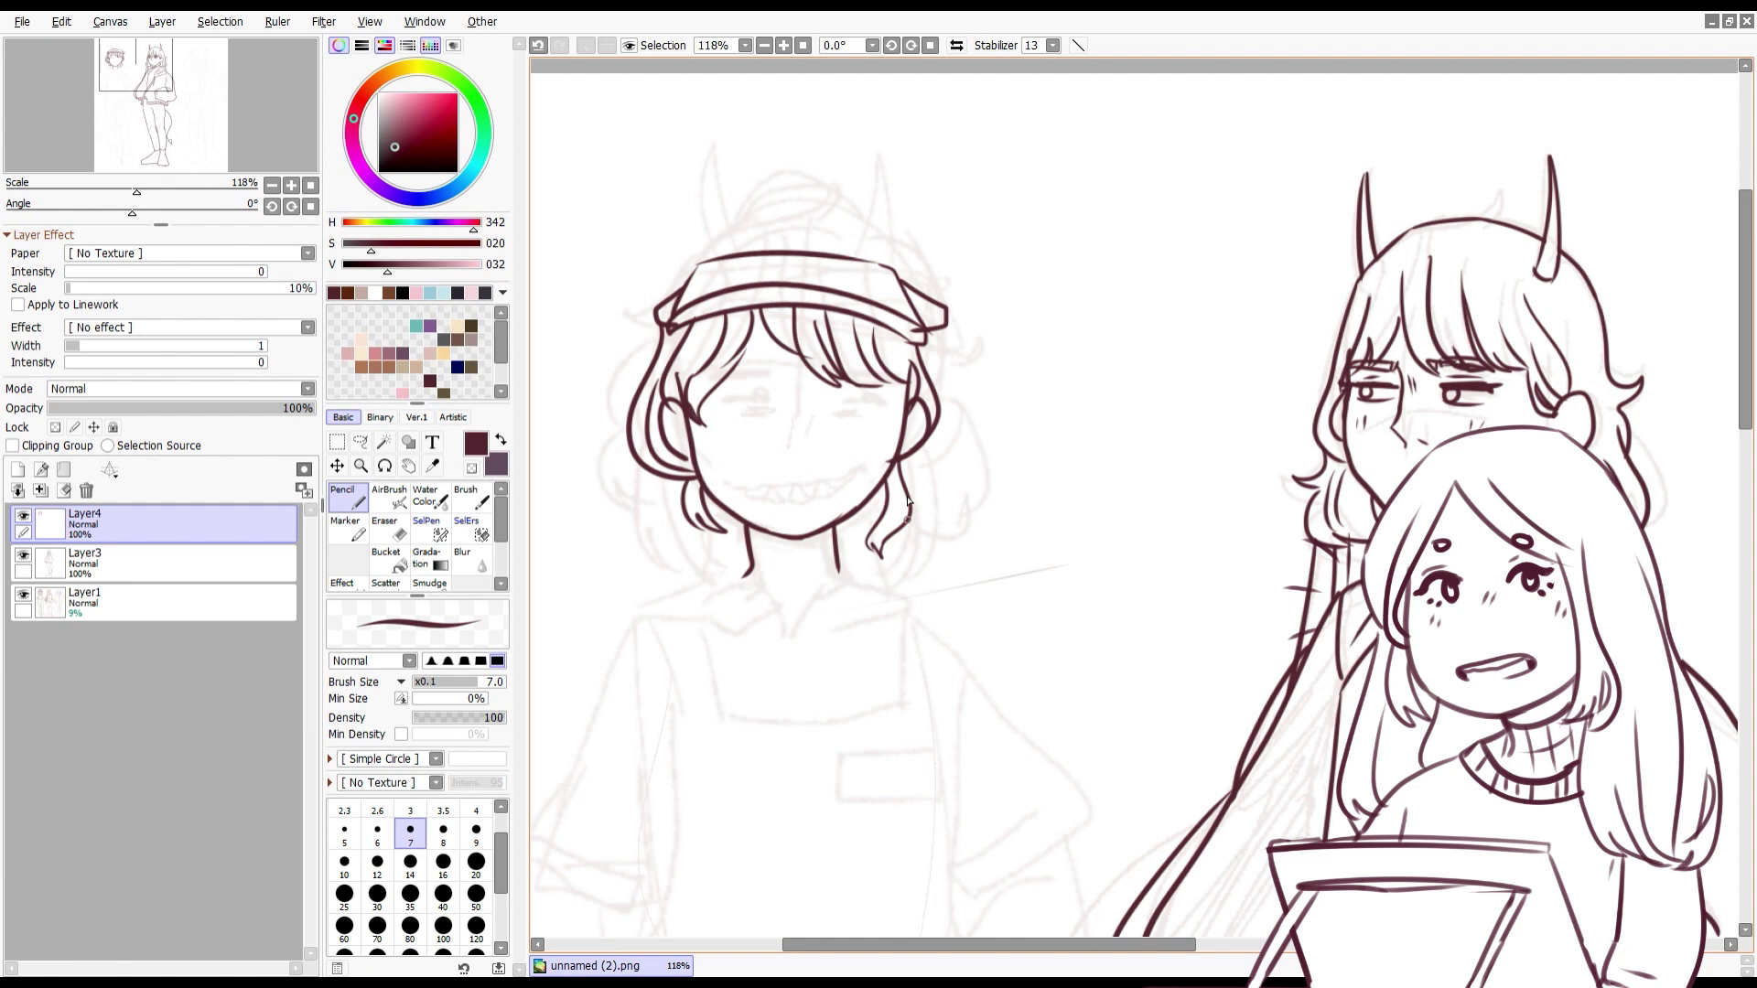
Step: Ink the crown of the head above the visor with a small hair bun on top
left_click_drag(682, 274, 782, 224)
key("ctrl+z")
left_click_drag(678, 274, 911, 286)
mouse_move(789, 220)
left_mouse_down()
mouse_move(785, 245)
mouse_move(731, 225)
left_mouse_up()
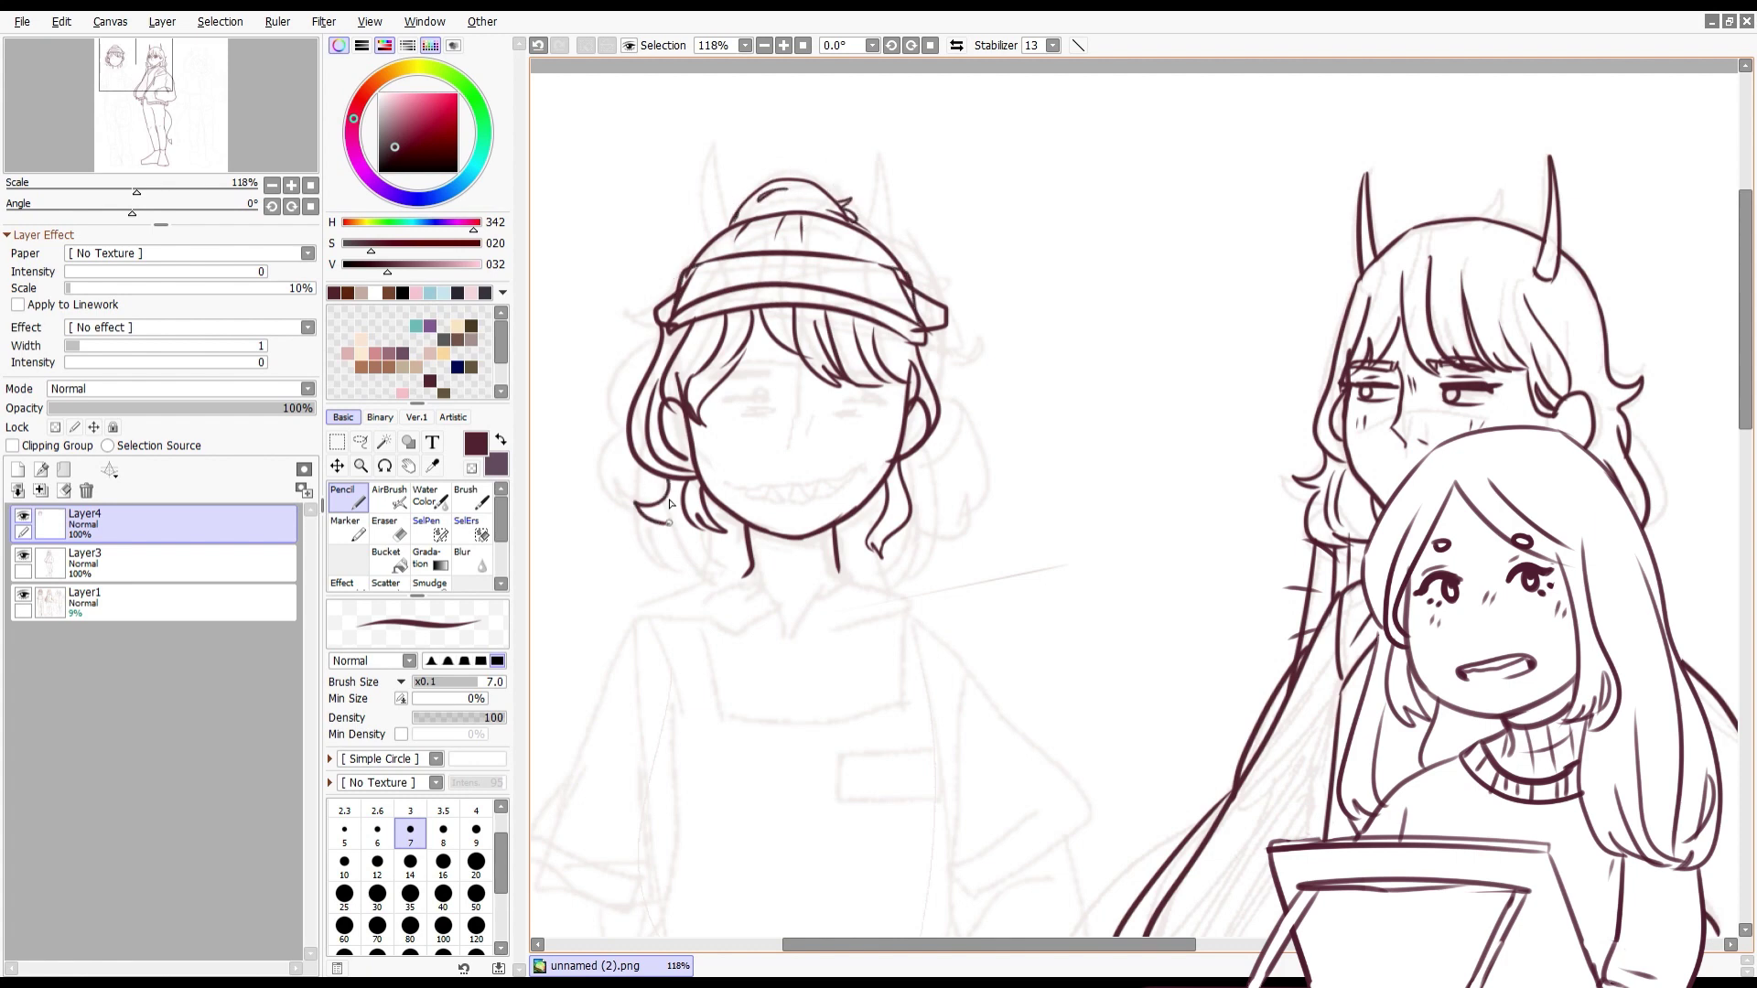
Step: Ink the curled hair ends beside the left side of the neck and erase the short side piece at the visor's right end
left_click_drag(669, 509, 684, 590)
left_click_drag(694, 527, 706, 585)
left_click_drag(737, 525, 730, 553)
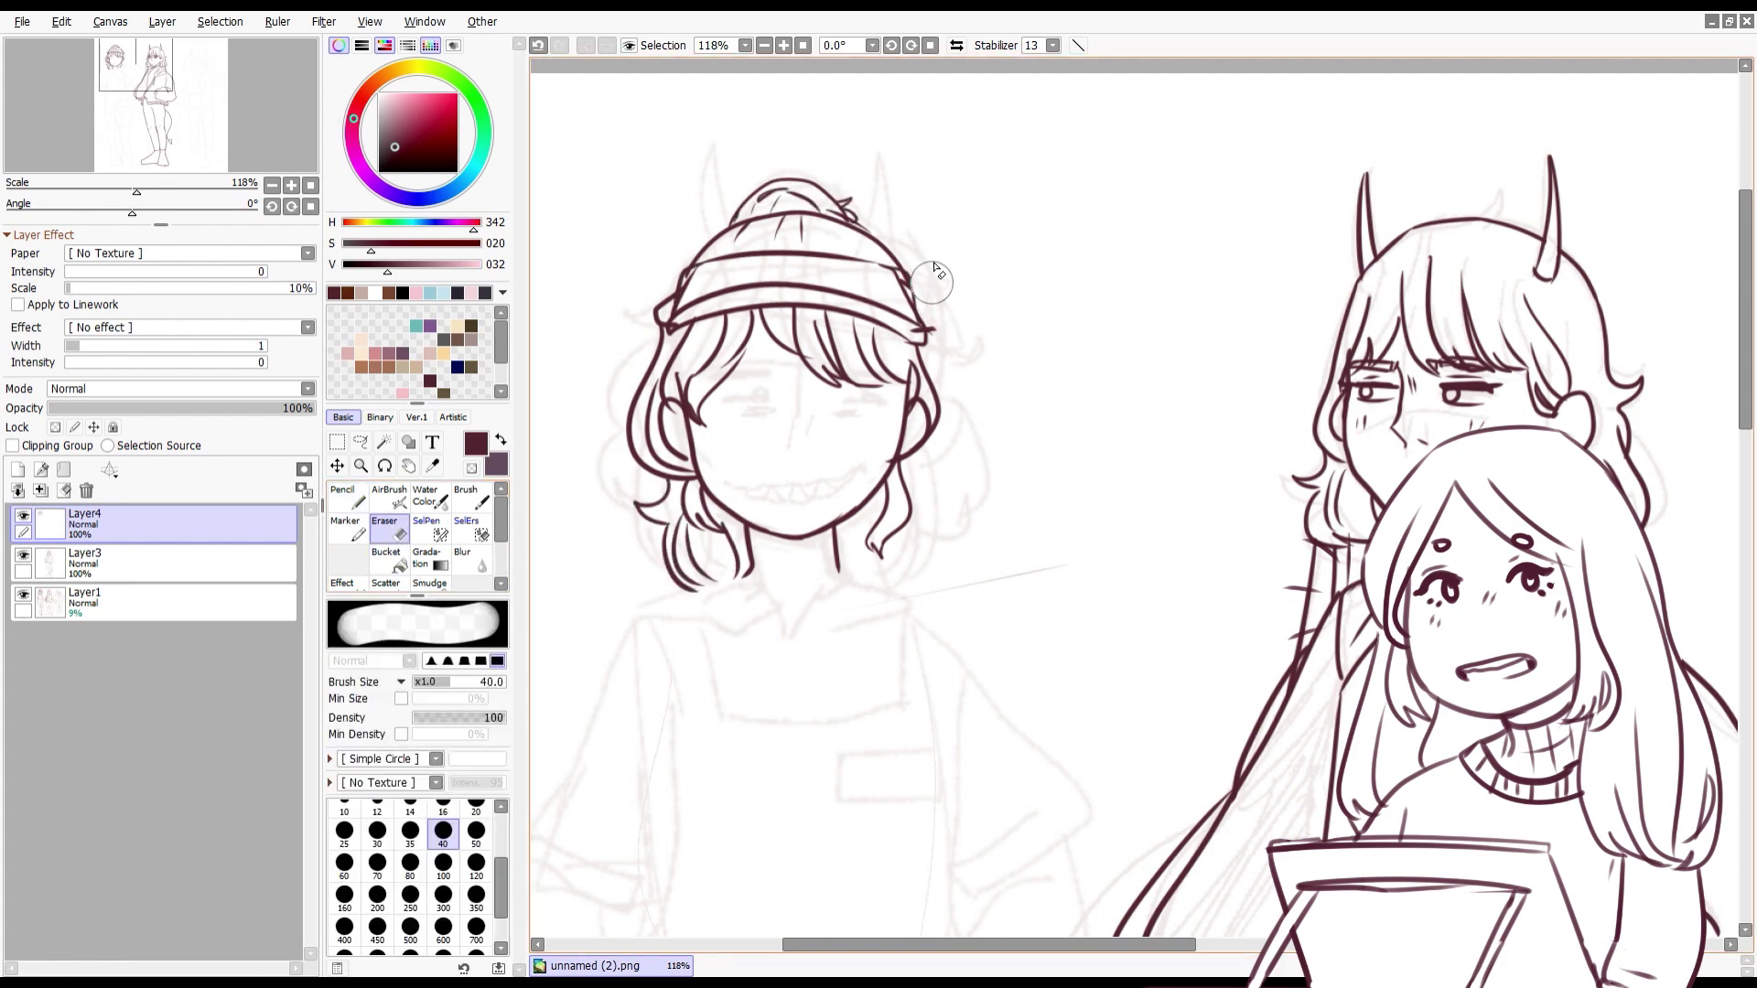
scroll(882, 238, "down", 3)
scroll(875, 243, "up", 3)
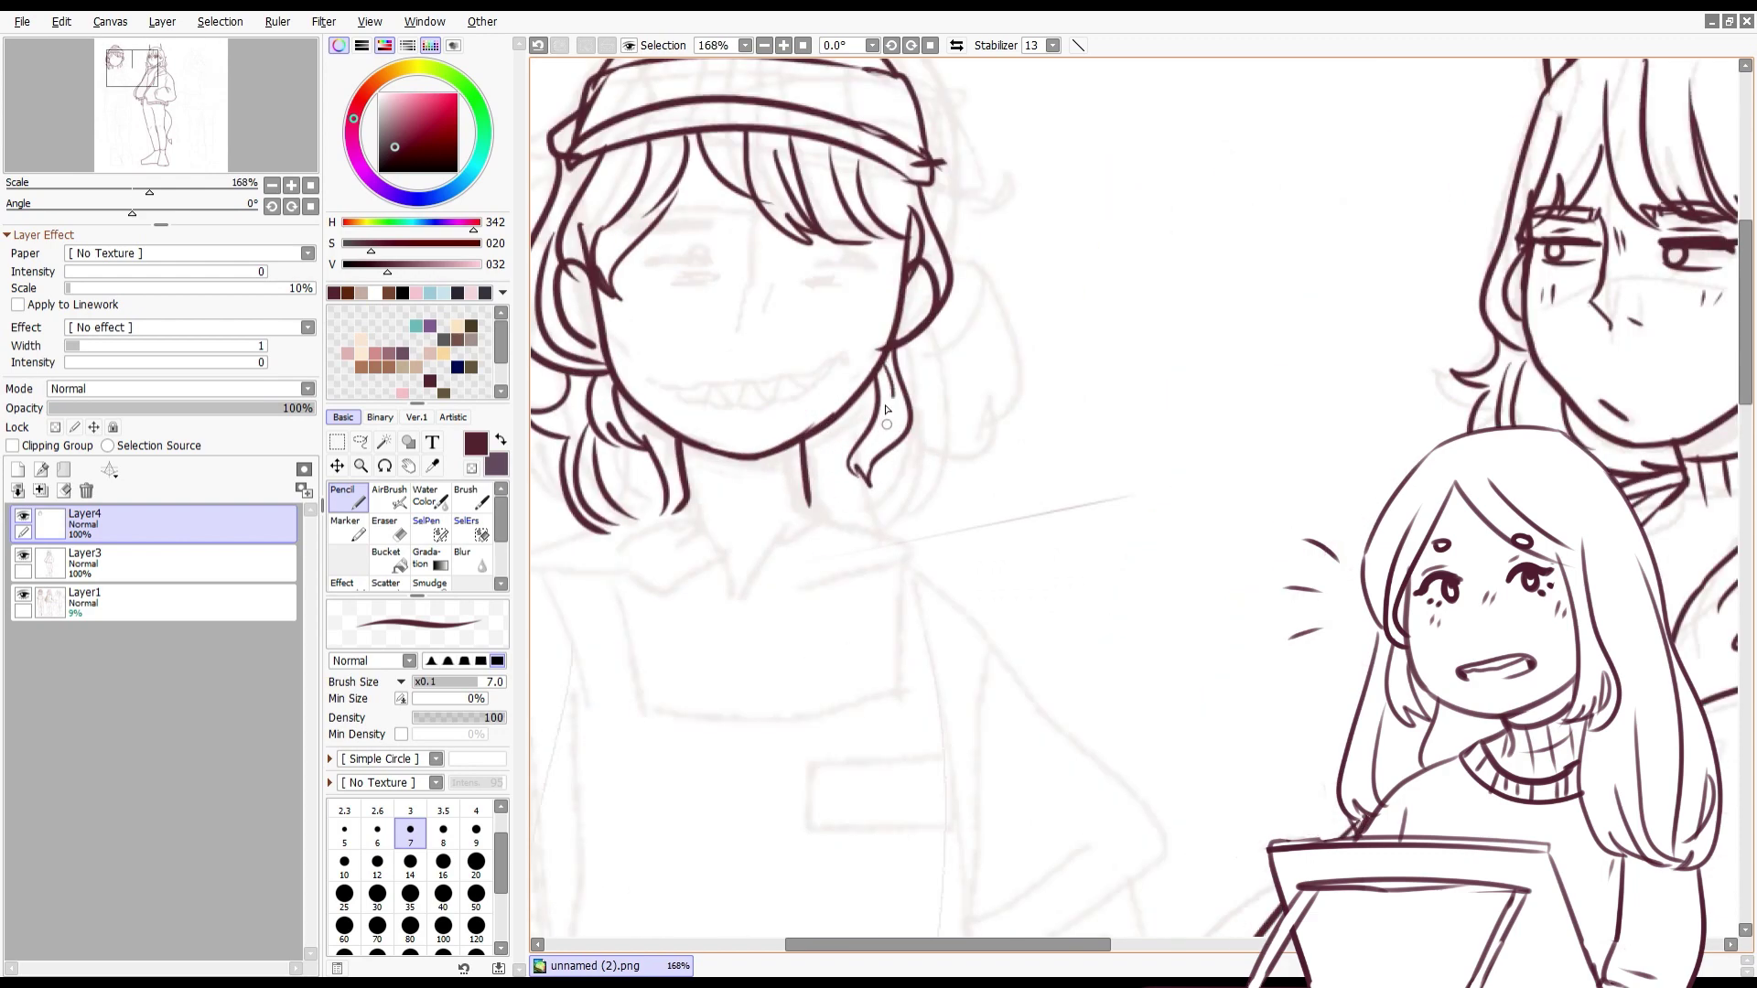
Step: Ink the pointed shirt collar on both sides of the left character's neck
scroll(824, 293, "down", 4)
scroll(778, 330, "up", 3)
scroll(745, 362, "down", 1)
left_click_drag(782, 451, 874, 436)
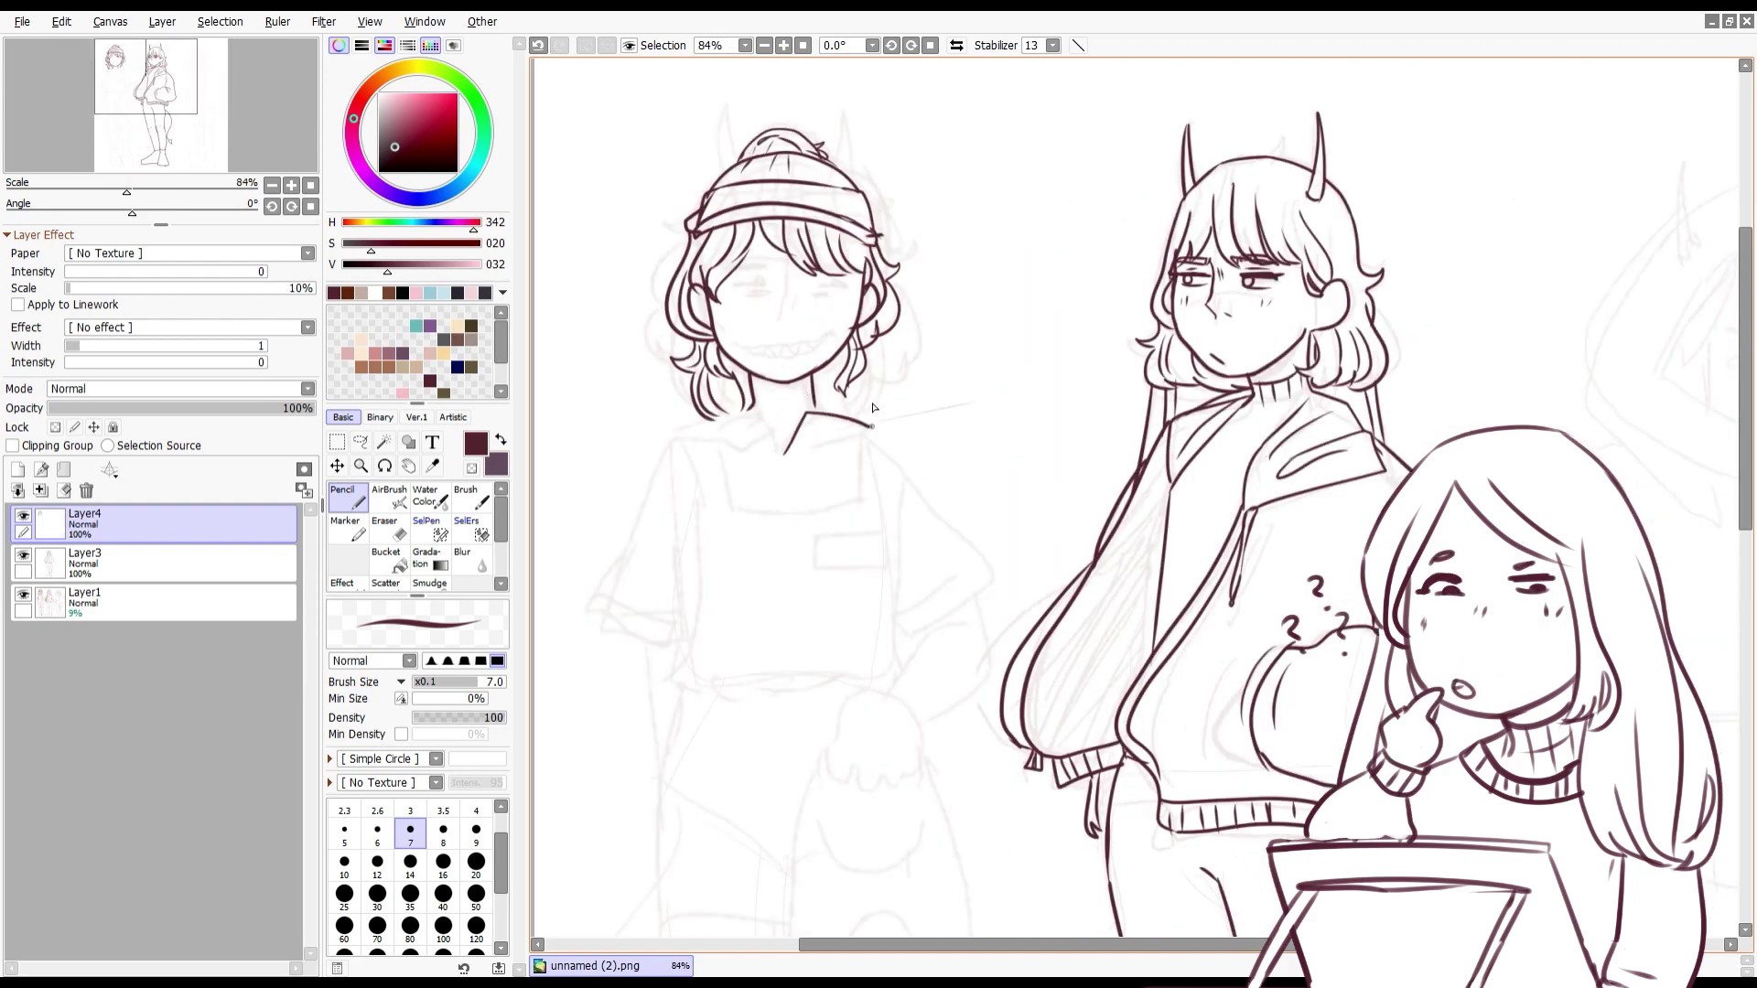
key("ctrl+z")
left_click_drag(709, 426, 778, 449)
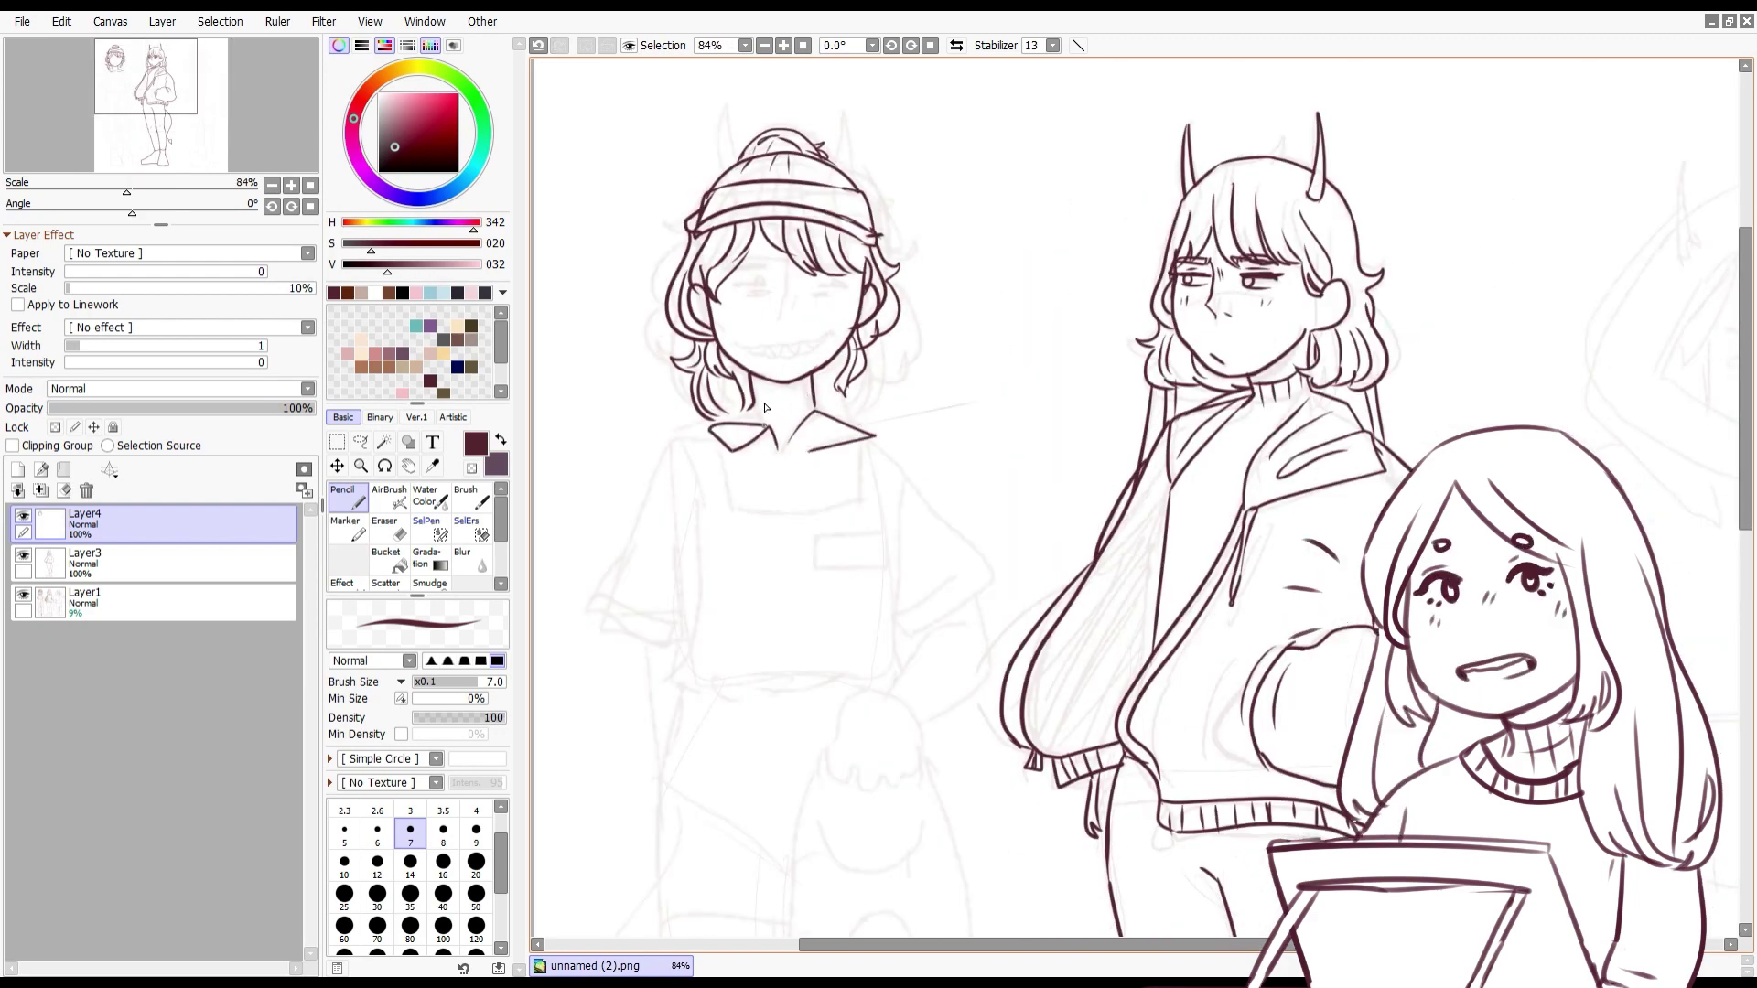
key("ctrl+z")
scroll(792, 475, "down", 6)
scroll(732, 325, "up", 5)
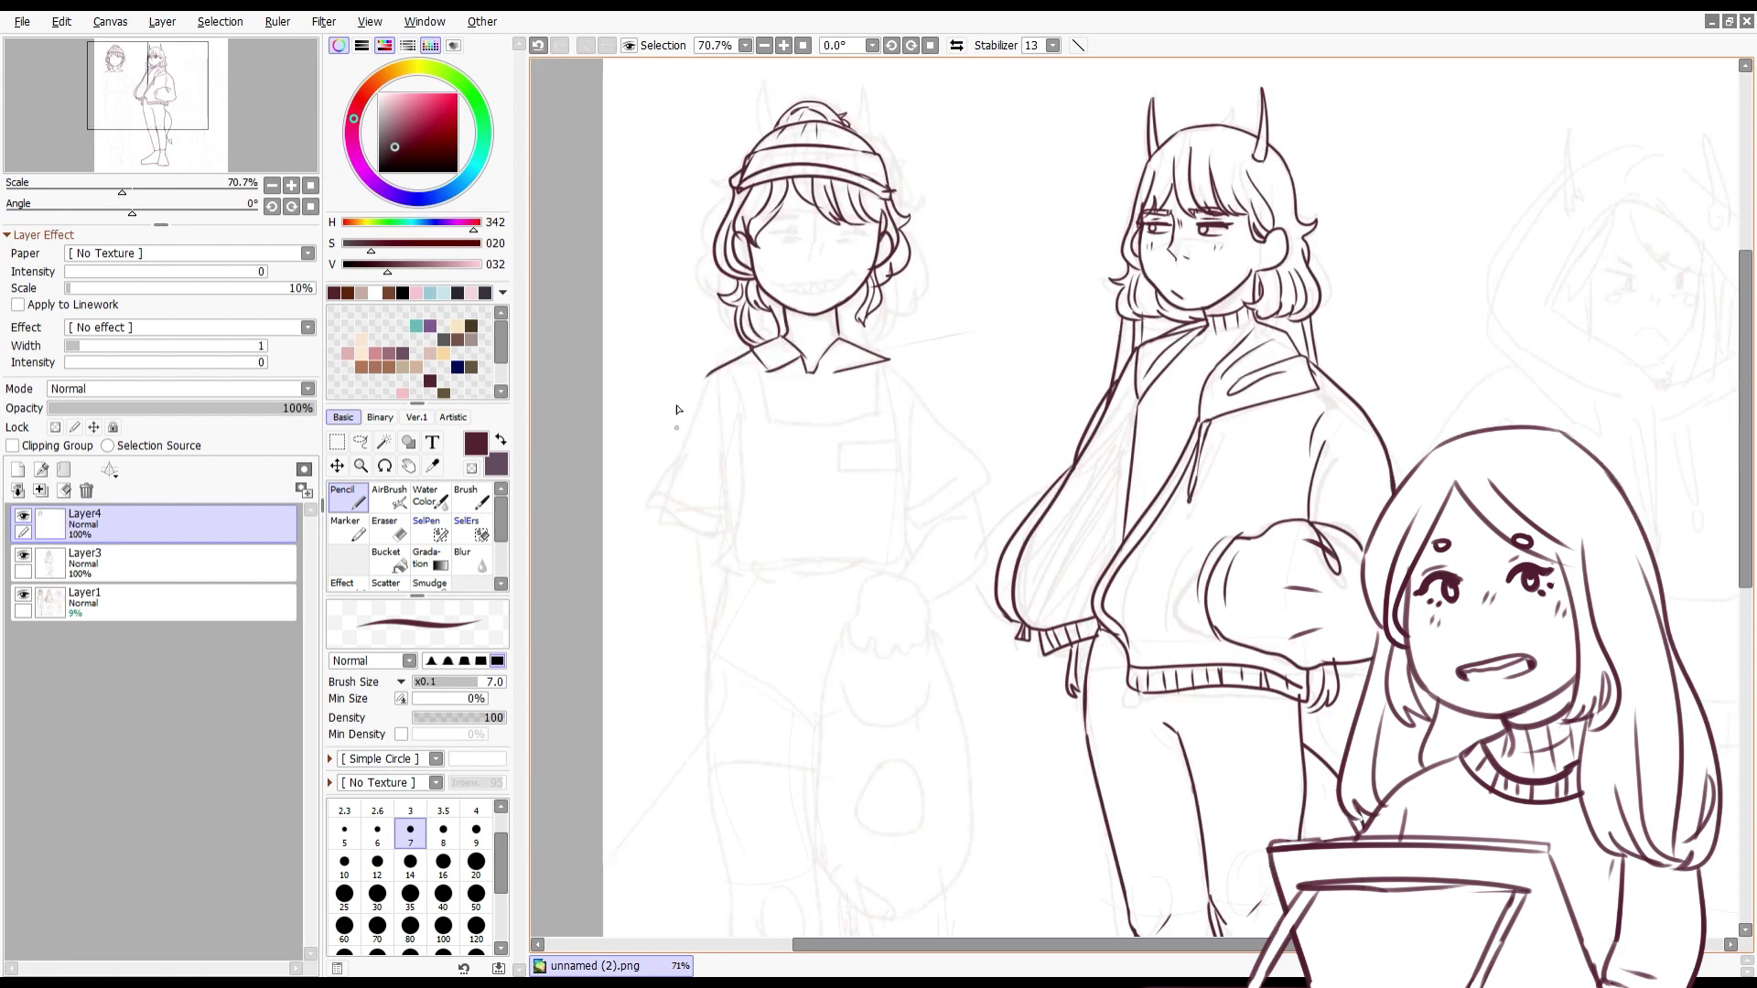
key("ctrl+z")
mouse_move(886, 361)
left_mouse_down()
mouse_move(1000, 479)
mouse_move(901, 522)
left_mouse_up()
left_click_drag(961, 419, 986, 469)
key("ctrl+z")
key("ctrl+z")
key("ctrl+z")
scroll(691, 372, "down", 3)
key("ctrl+t")
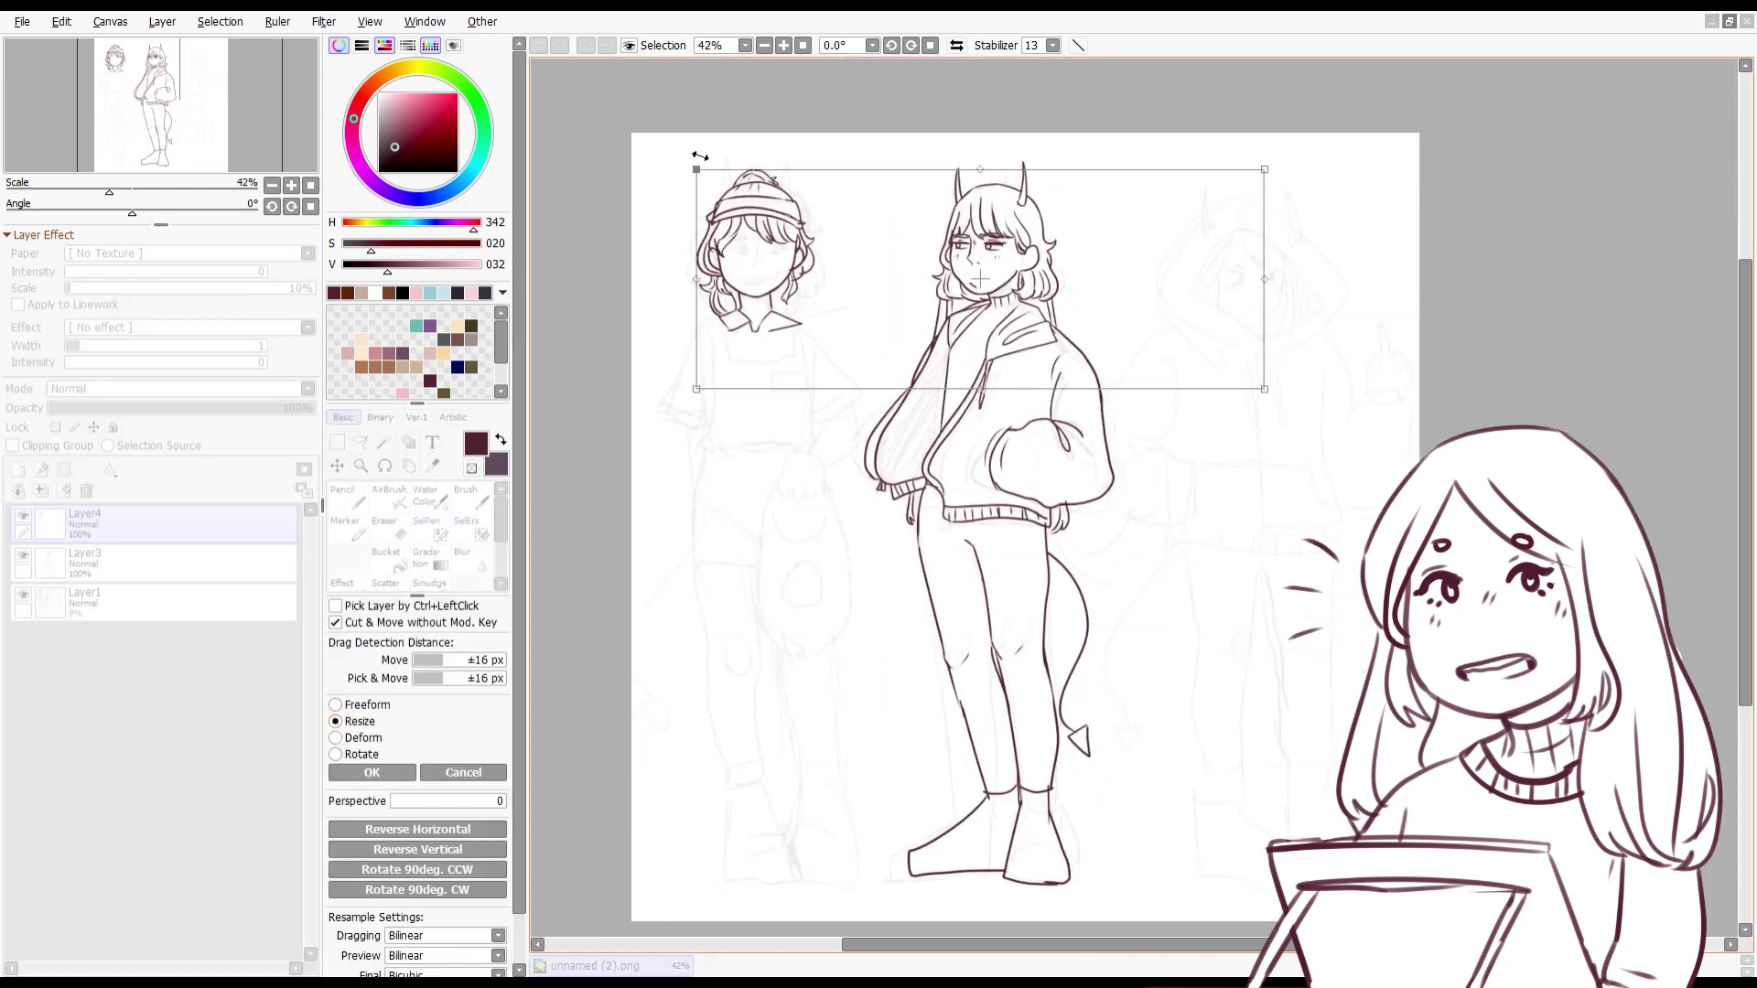
left_click_drag(699, 175, 705, 167)
key("Escape")
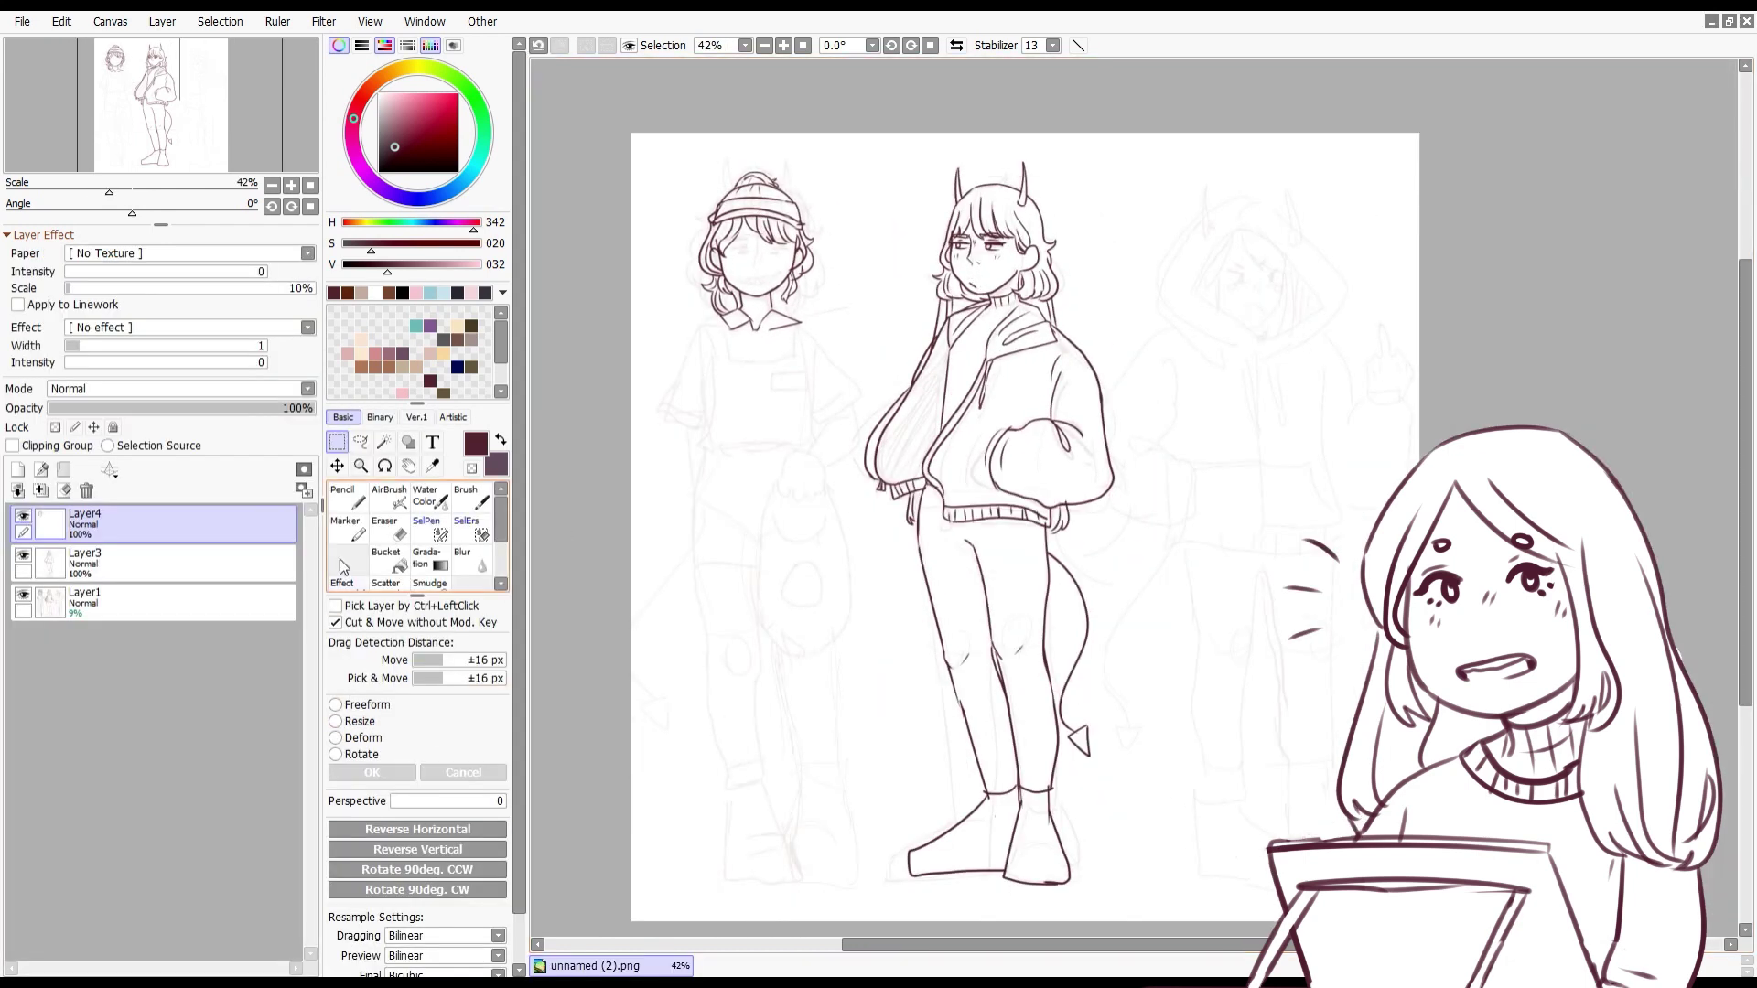
Step: Ink two slim upright horns rising above the visor on the left character's head
scroll(723, 174, "up", 5)
mouse_move(728, 231)
left_mouse_down()
mouse_move(740, 183)
mouse_move(743, 224)
mouse_move(726, 148)
left_mouse_up()
key("ctrl+z")
left_click_drag(881, 240, 867, 145)
key("ctrl+z")
left_click_drag(856, 225, 865, 142)
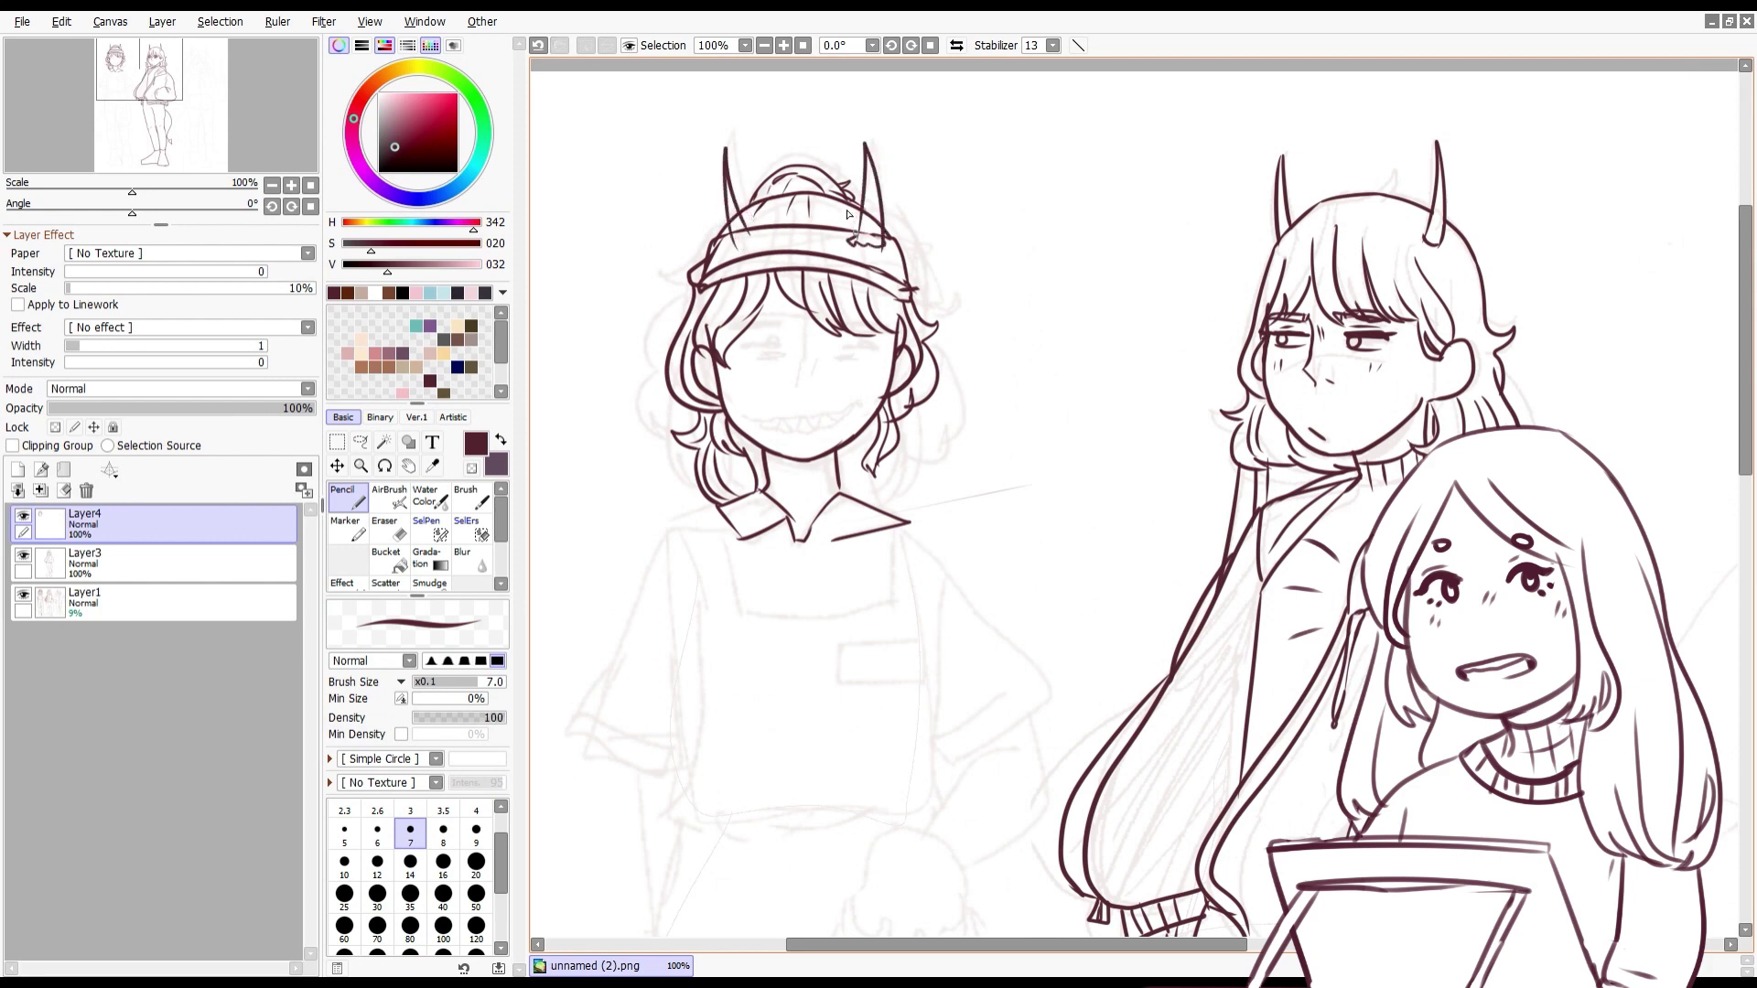
Step: Ink the left character's cuffed short sleeves and the bib-fronted top down to its gathered waist
scroll(848, 214, "down", 3)
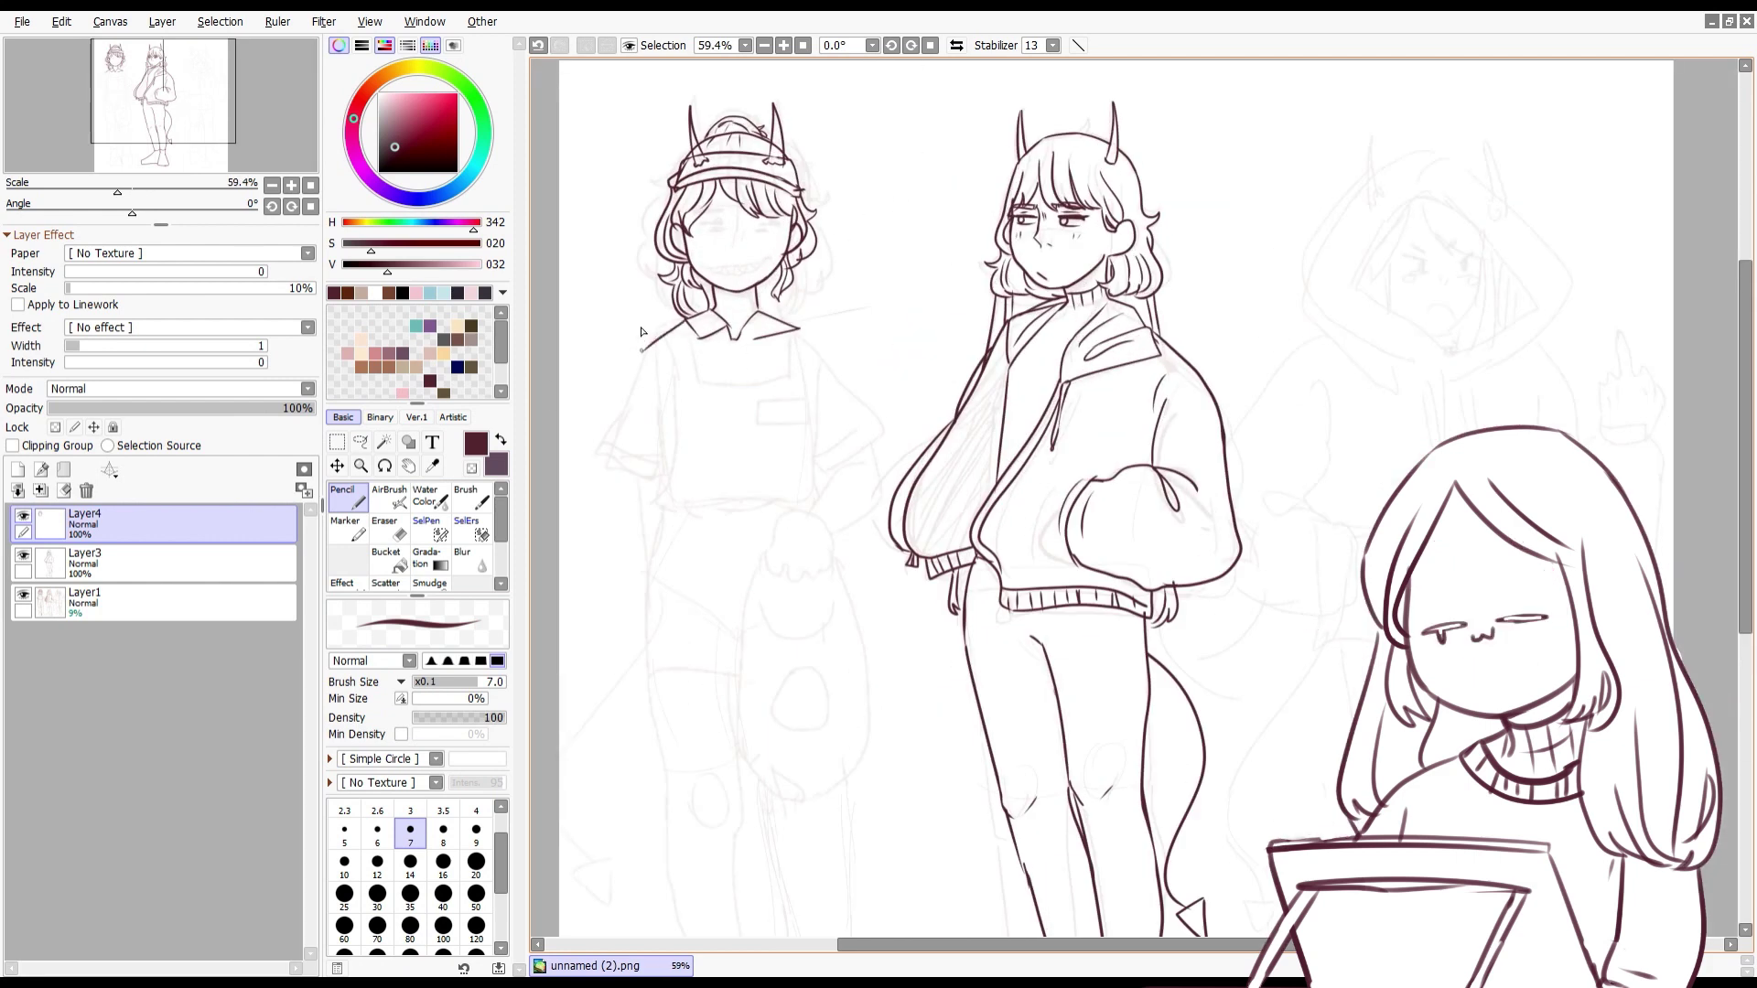
left_click_drag(791, 327, 813, 465)
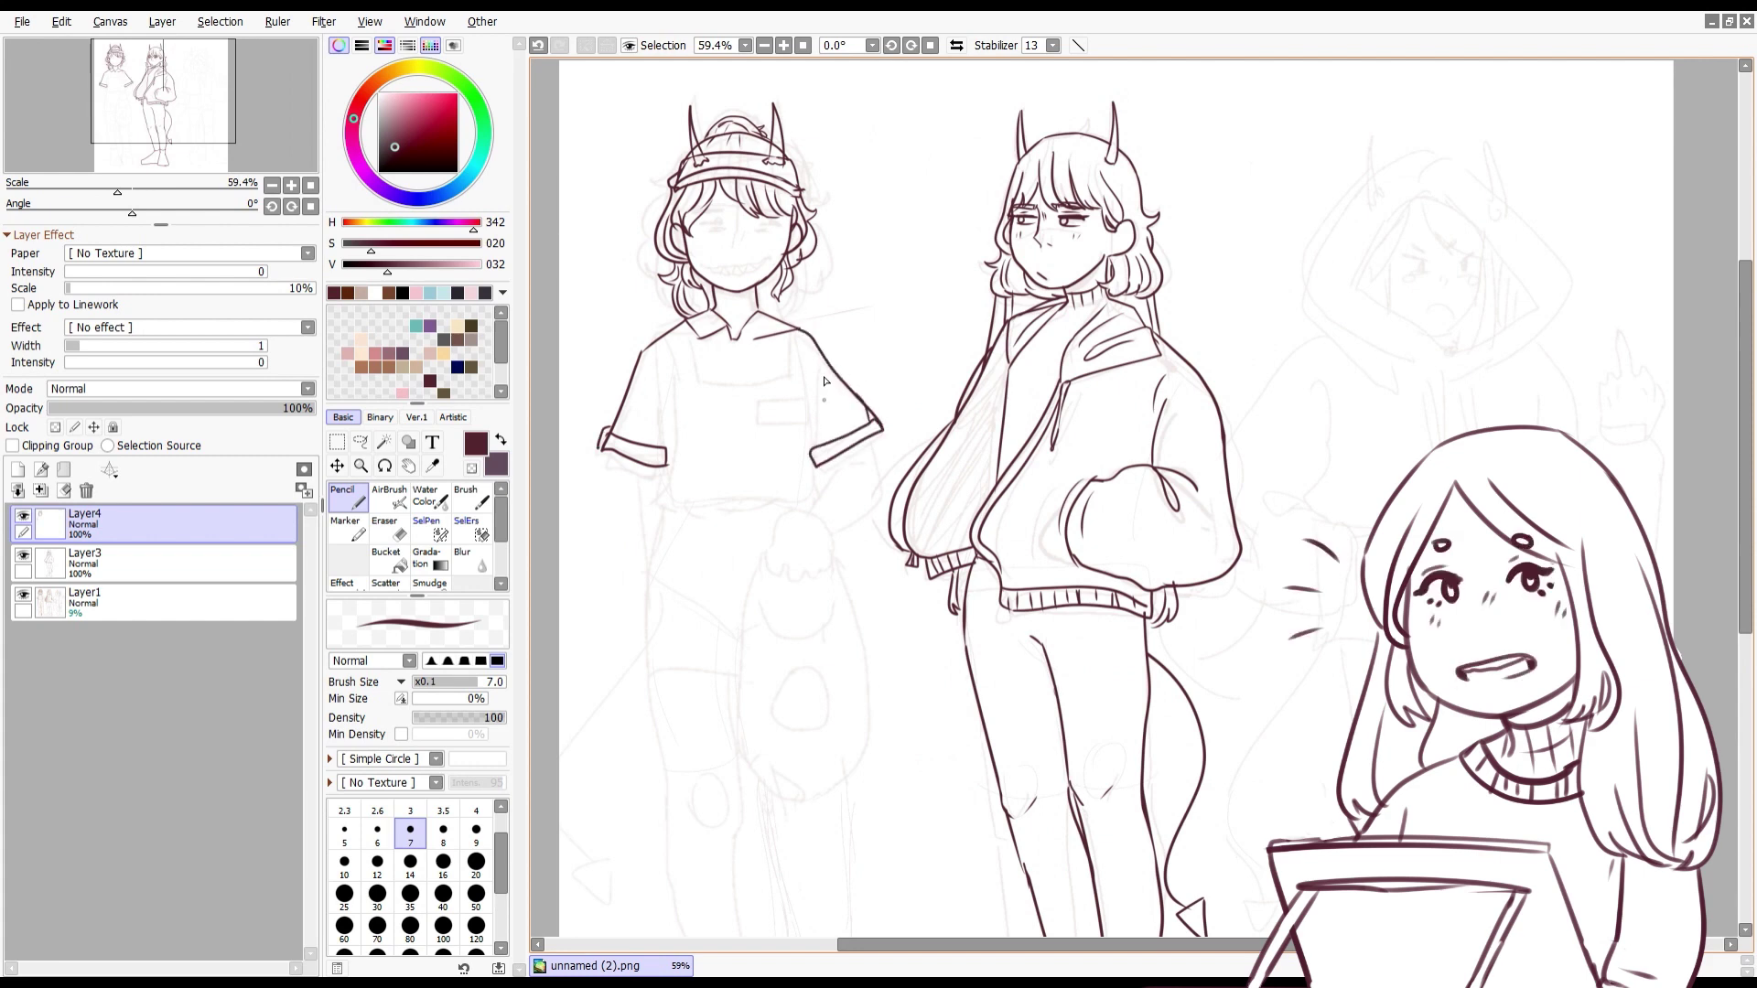
mouse_move(686, 322)
left_mouse_down()
mouse_move(791, 308)
mouse_move(777, 382)
left_mouse_up()
mouse_move(662, 348)
left_mouse_down()
mouse_move(710, 505)
mouse_move(685, 339)
left_mouse_up()
left_click_drag(811, 332, 776, 483)
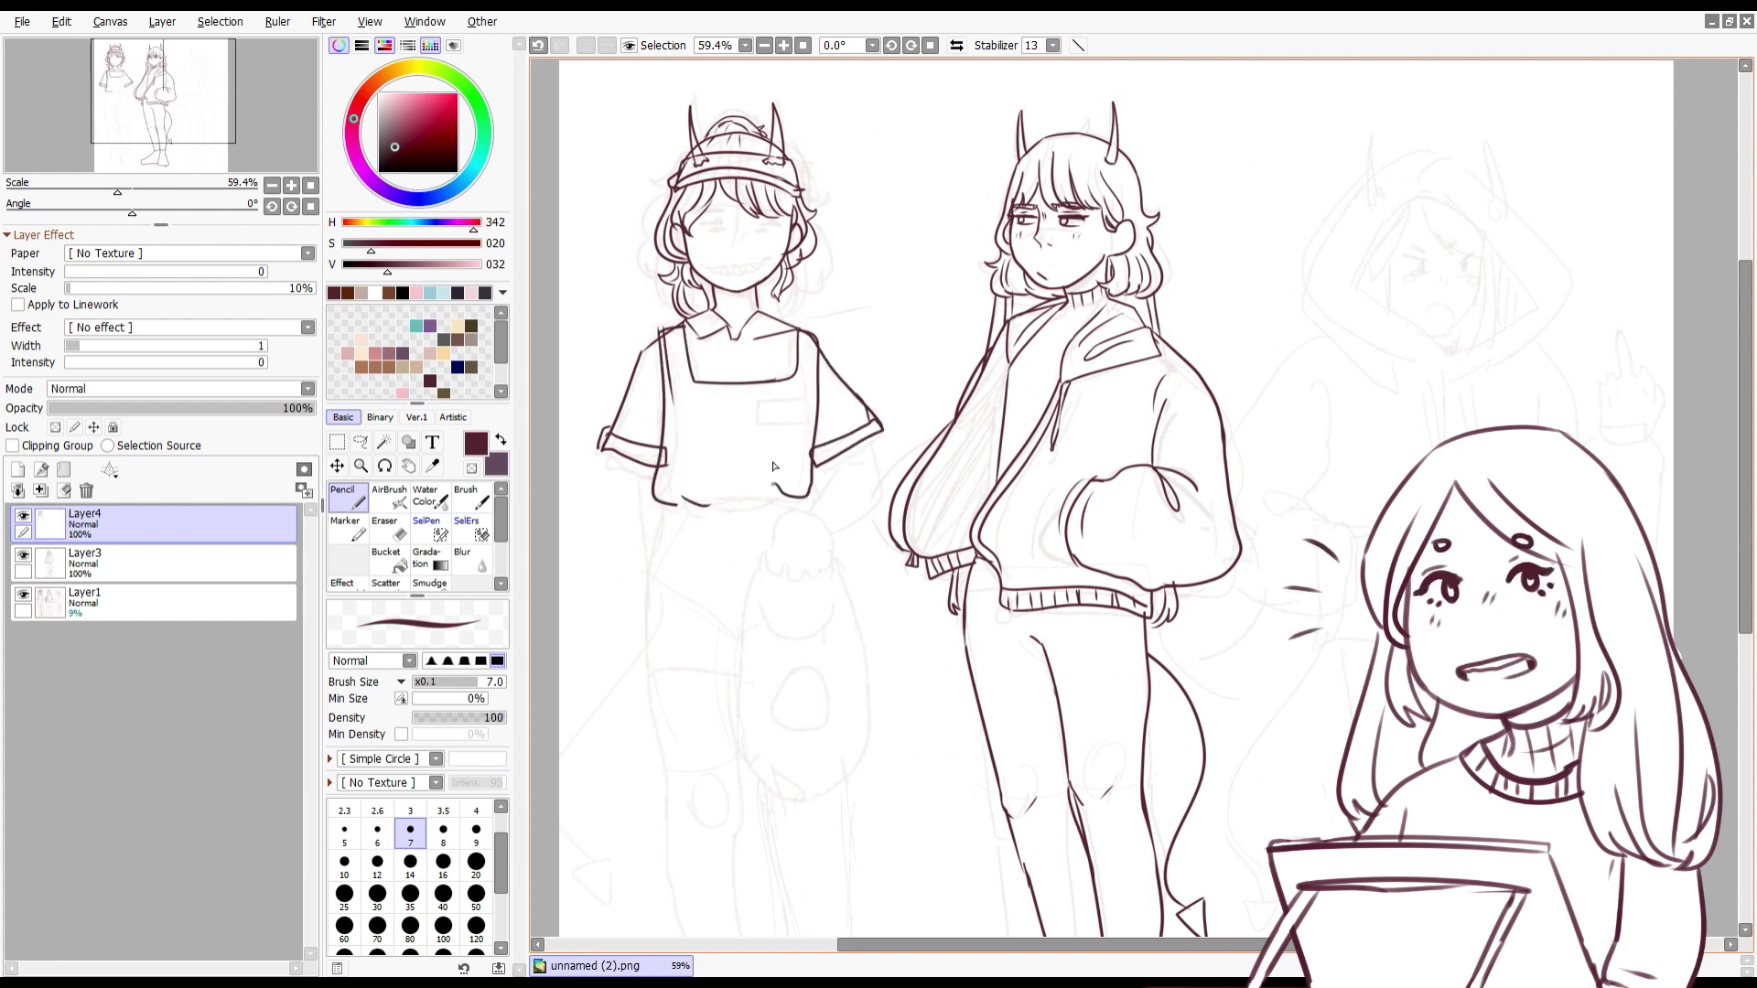
Step: Draw a small rectangular name tag on the chest, then select it and adjust its rotation
scroll(780, 390, "up", 4)
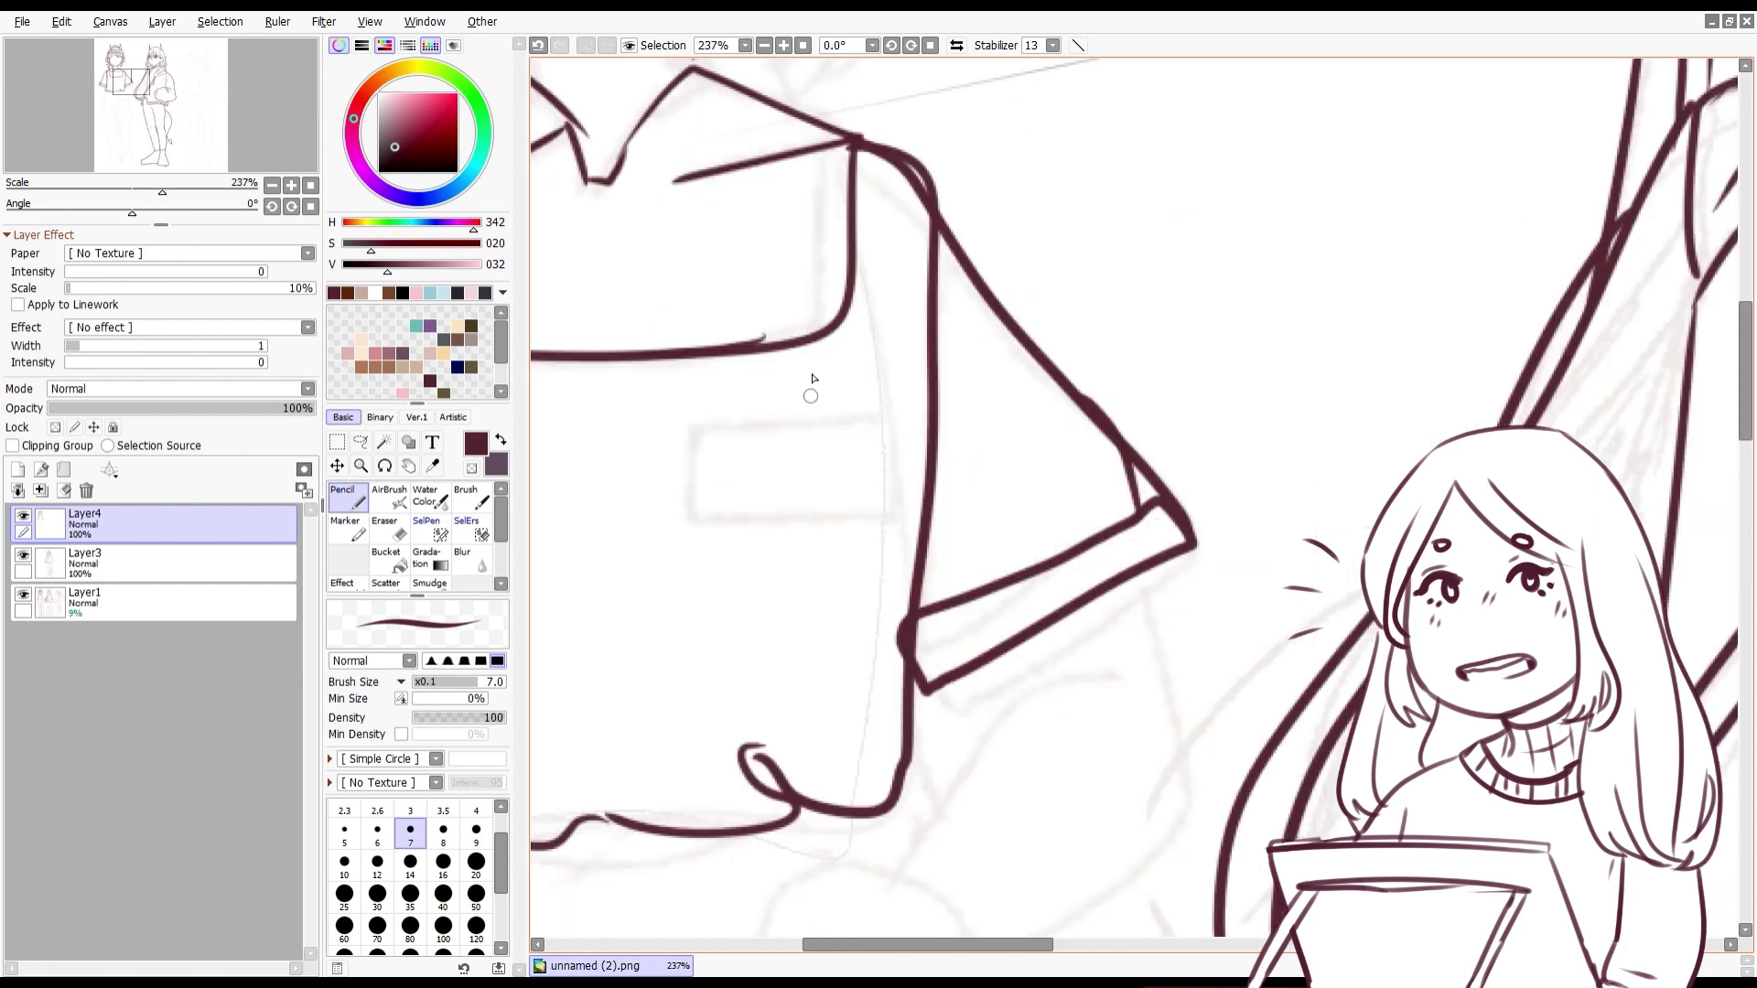
left_click_drag(874, 424, 871, 428)
key("ctrl+z")
mouse_move(874, 424)
left_mouse_down()
mouse_move(733, 498)
mouse_move(877, 430)
left_mouse_up()
key("l")
left_click_drag(814, 549, 682, 560)
key("ctrl+t")
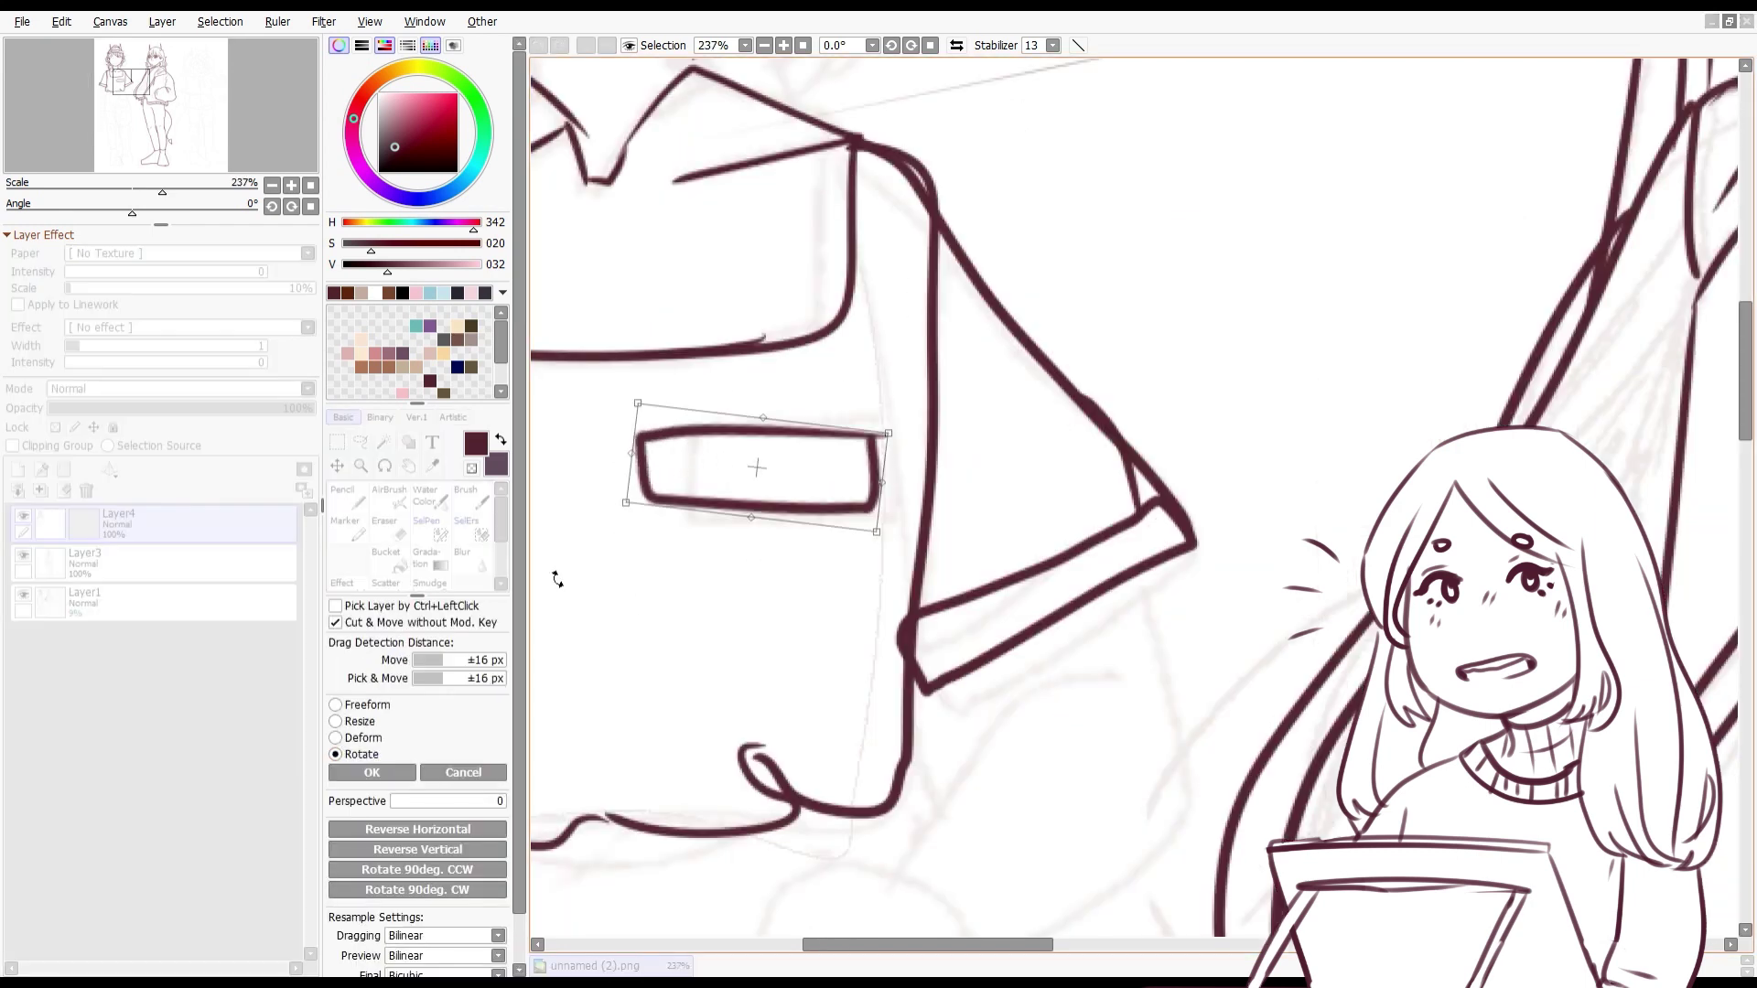
key("Return")
key("e")
scroll(911, 388, "down", 3)
scroll(761, 287, "down", 2)
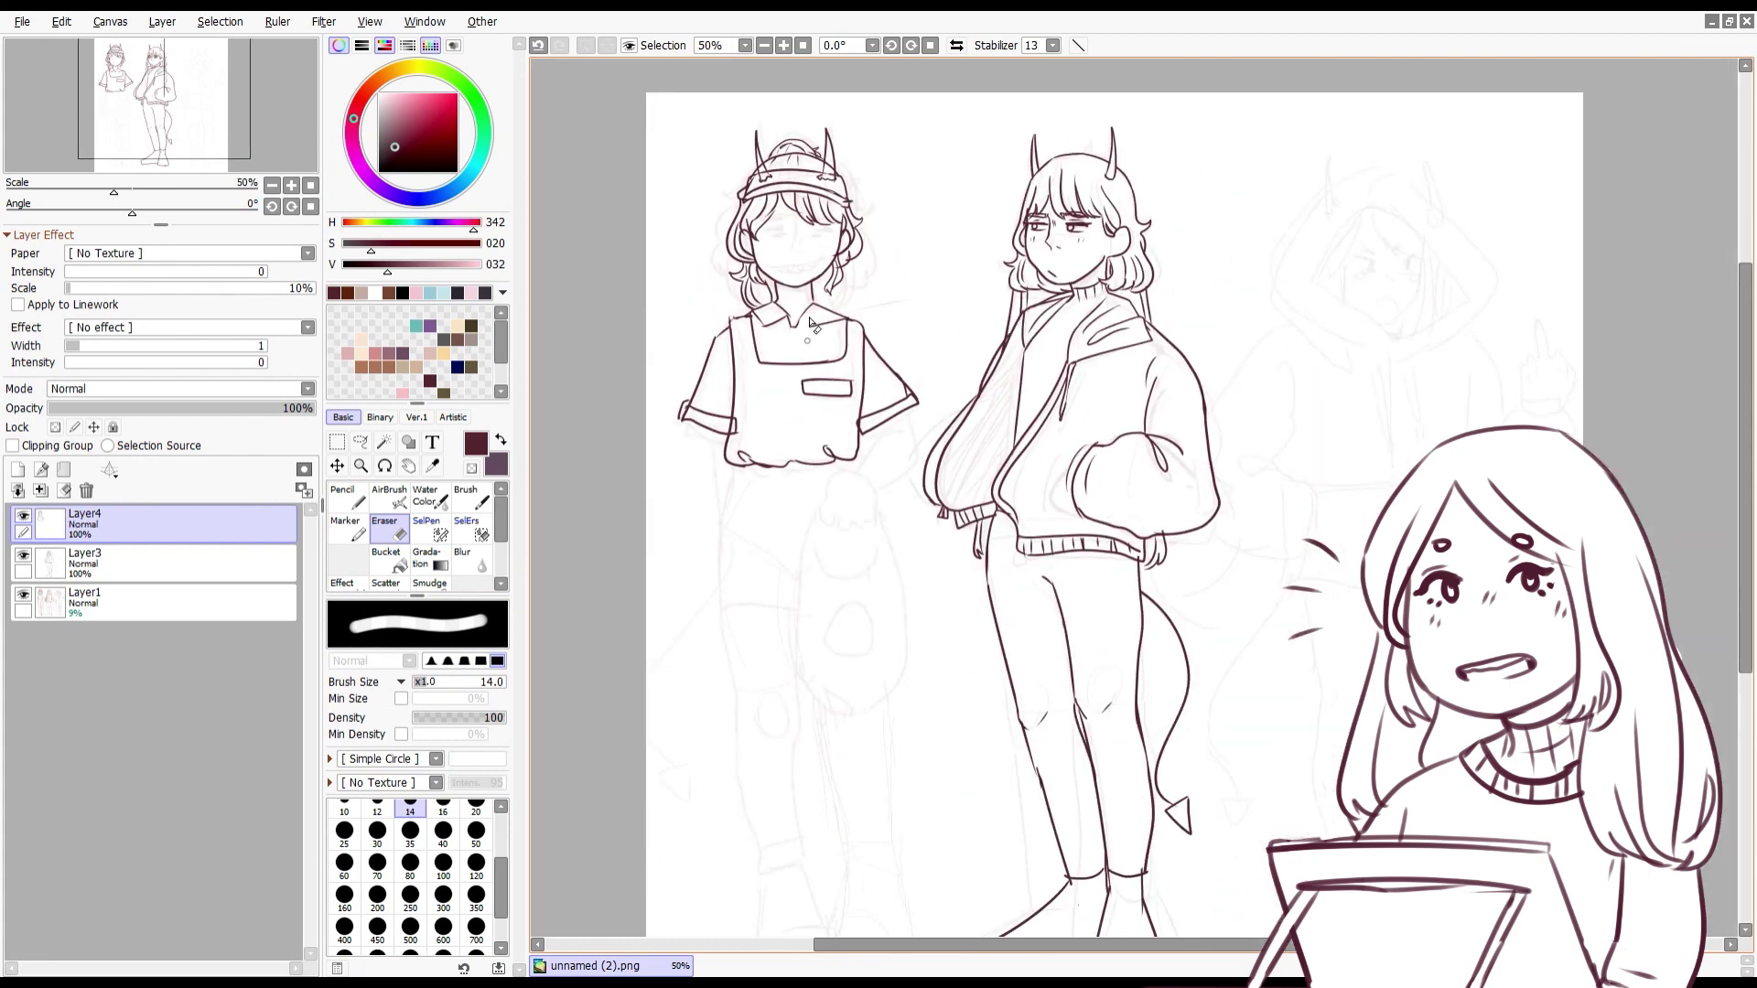
Step: Ink the outer side and bottom hem of the garment below the left character's waist
key("n")
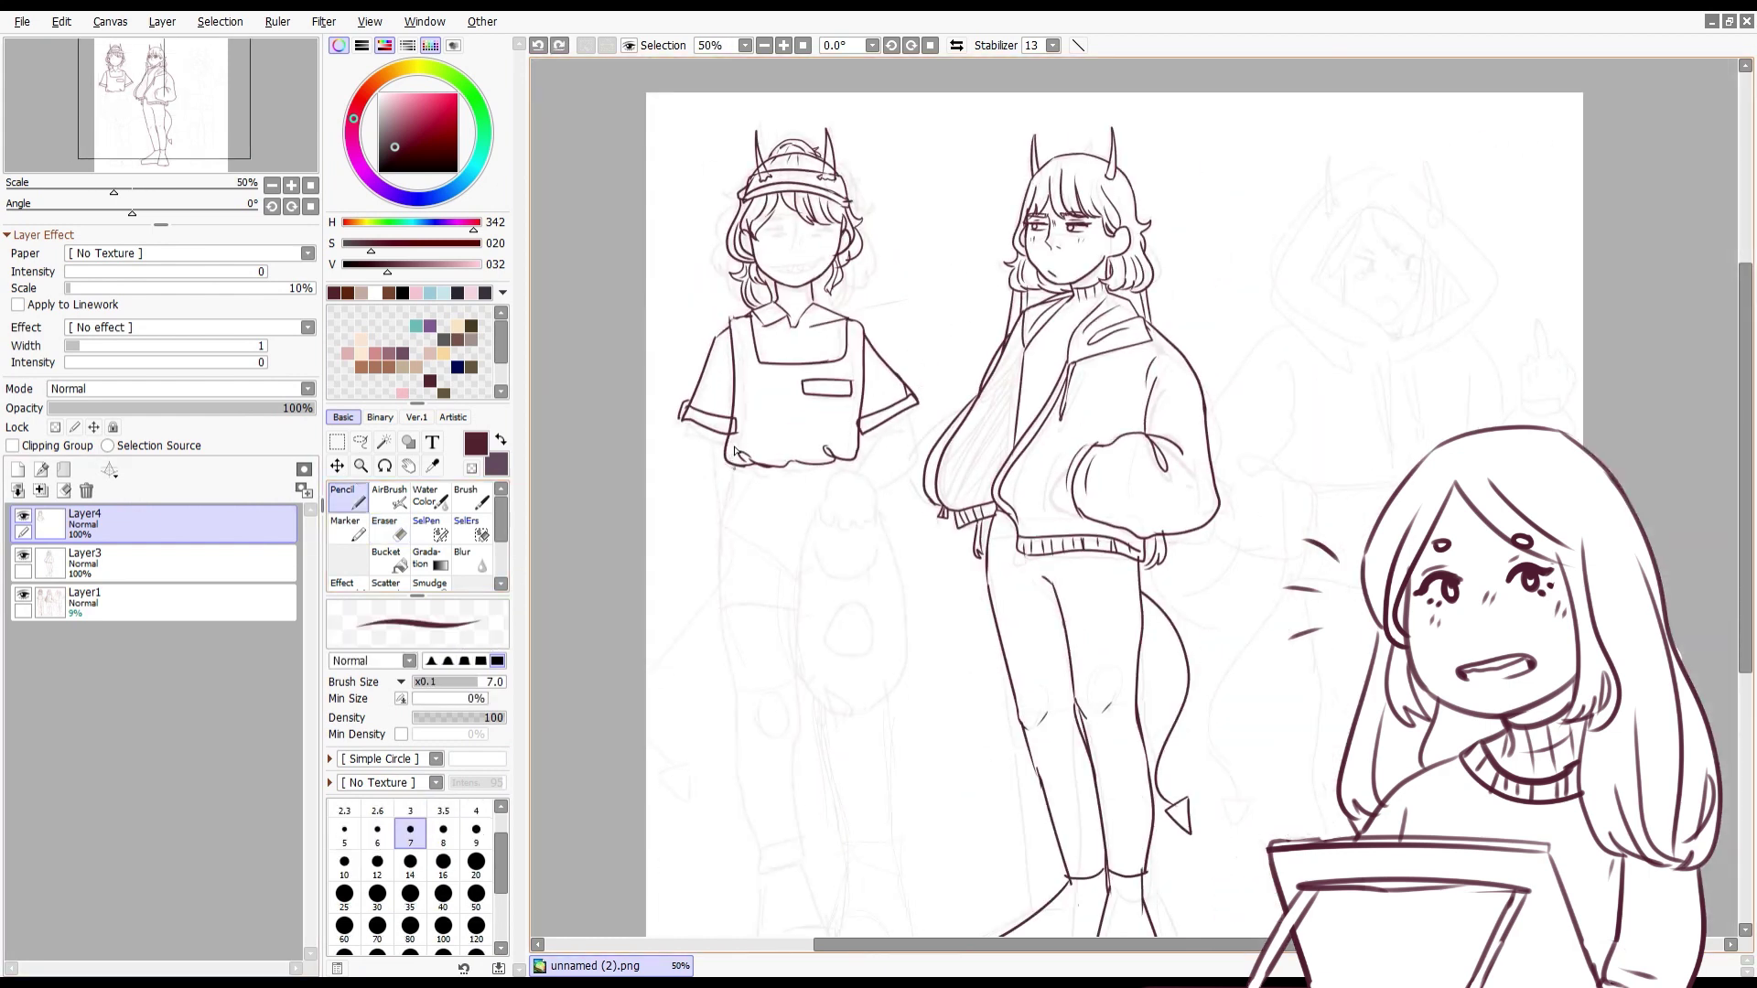
left_click_drag(733, 463, 805, 604)
key("ctrl+z")
left_click_drag(739, 465, 807, 619)
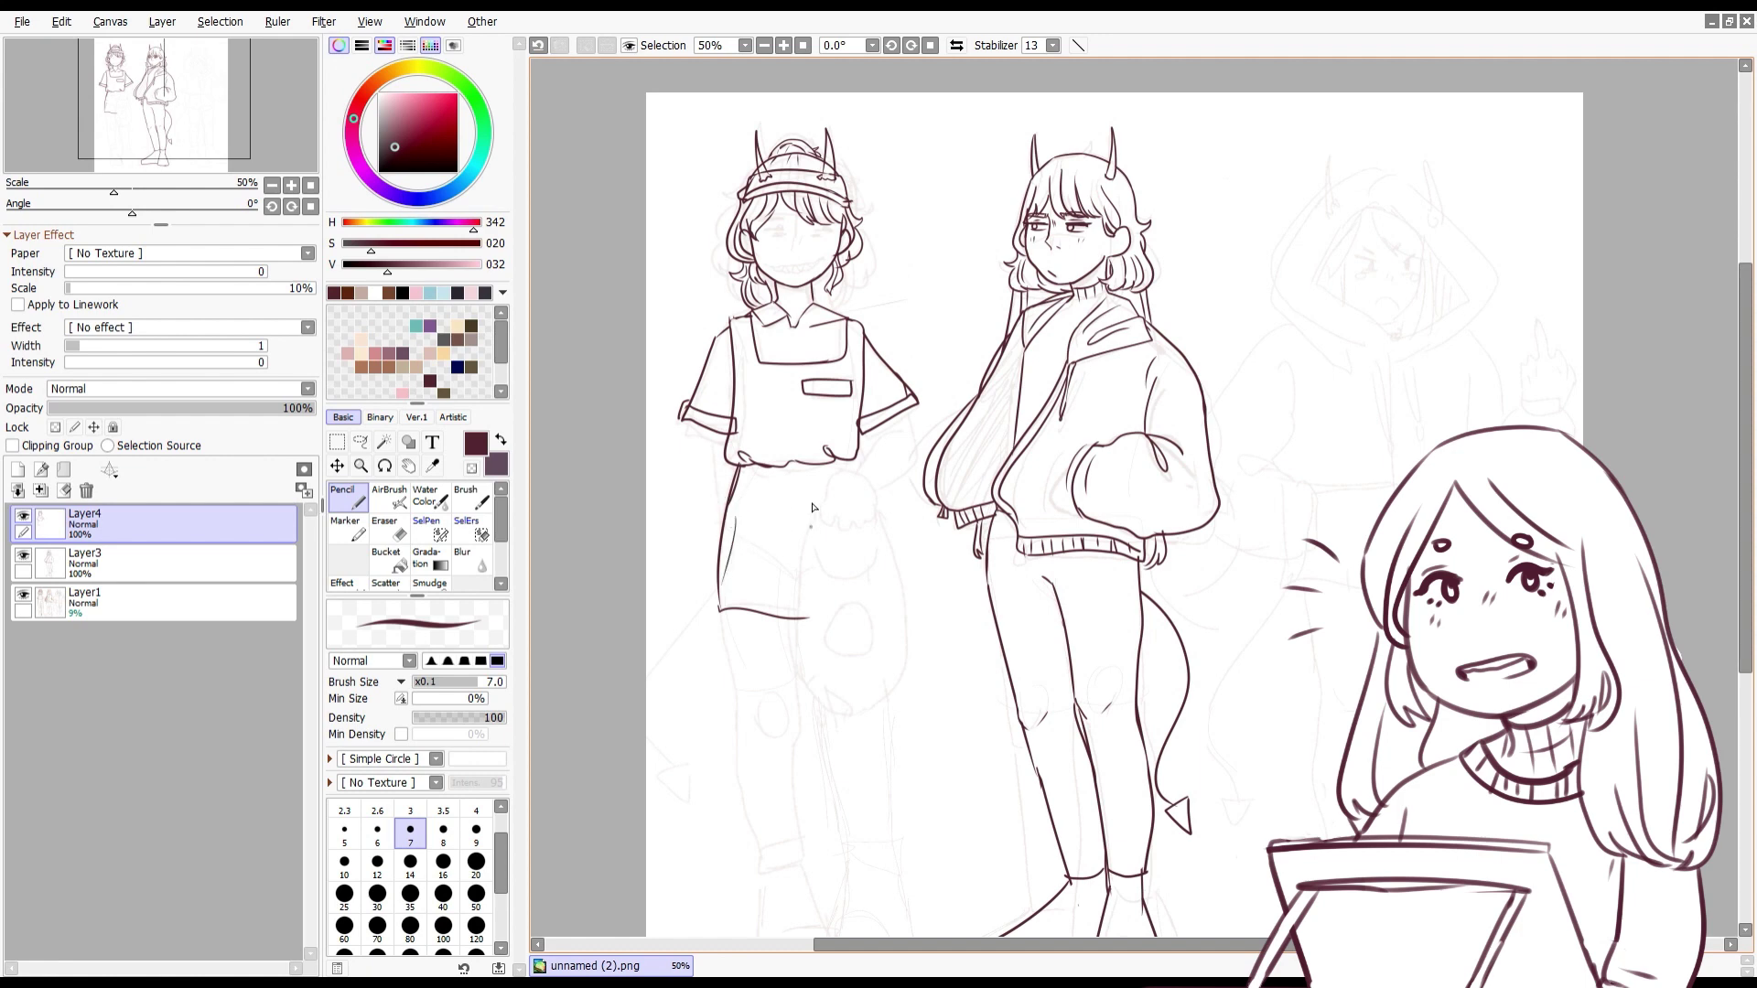
Step: Ink the bent arm coming out of the right-hand sleeve, with the elbow outward and the forearm angled toward the hip
scroll(885, 431, "up", 5)
left_click_drag(851, 430, 823, 531)
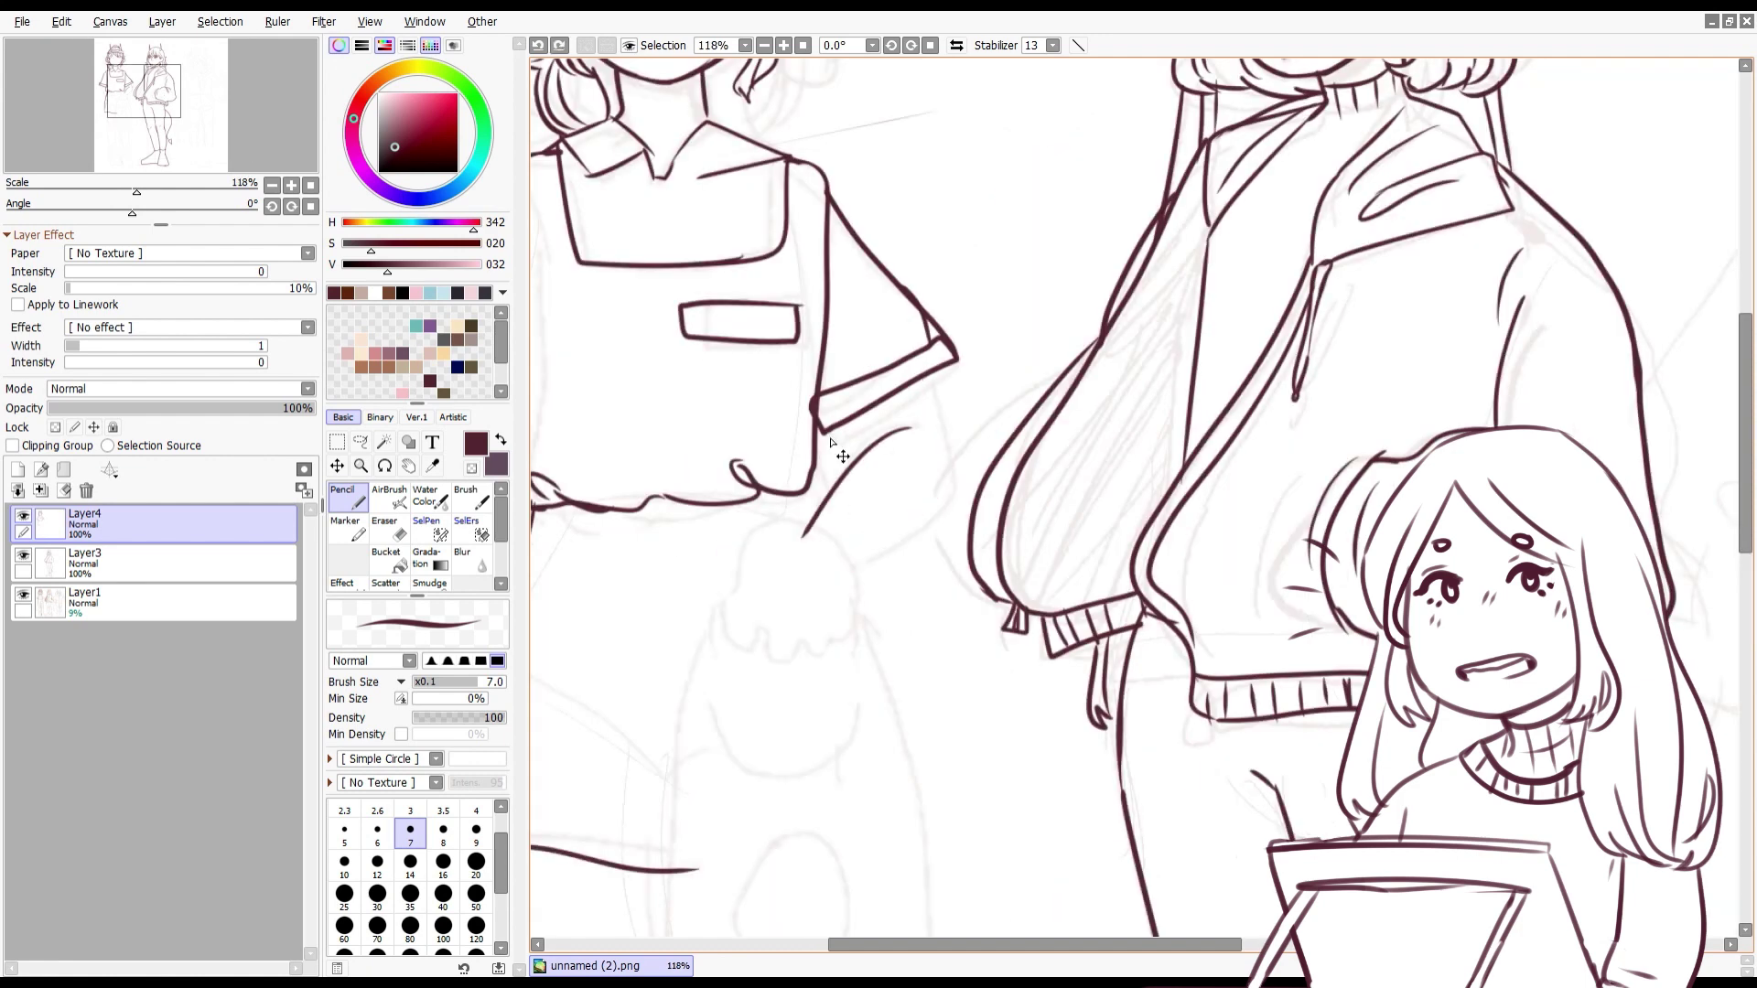
key("ctrl+z")
left_click_drag(952, 384, 833, 549)
key("ctrl+z")
left_click_drag(917, 427, 806, 520)
left_click_drag(929, 385, 855, 569)
key("ctrl+z")
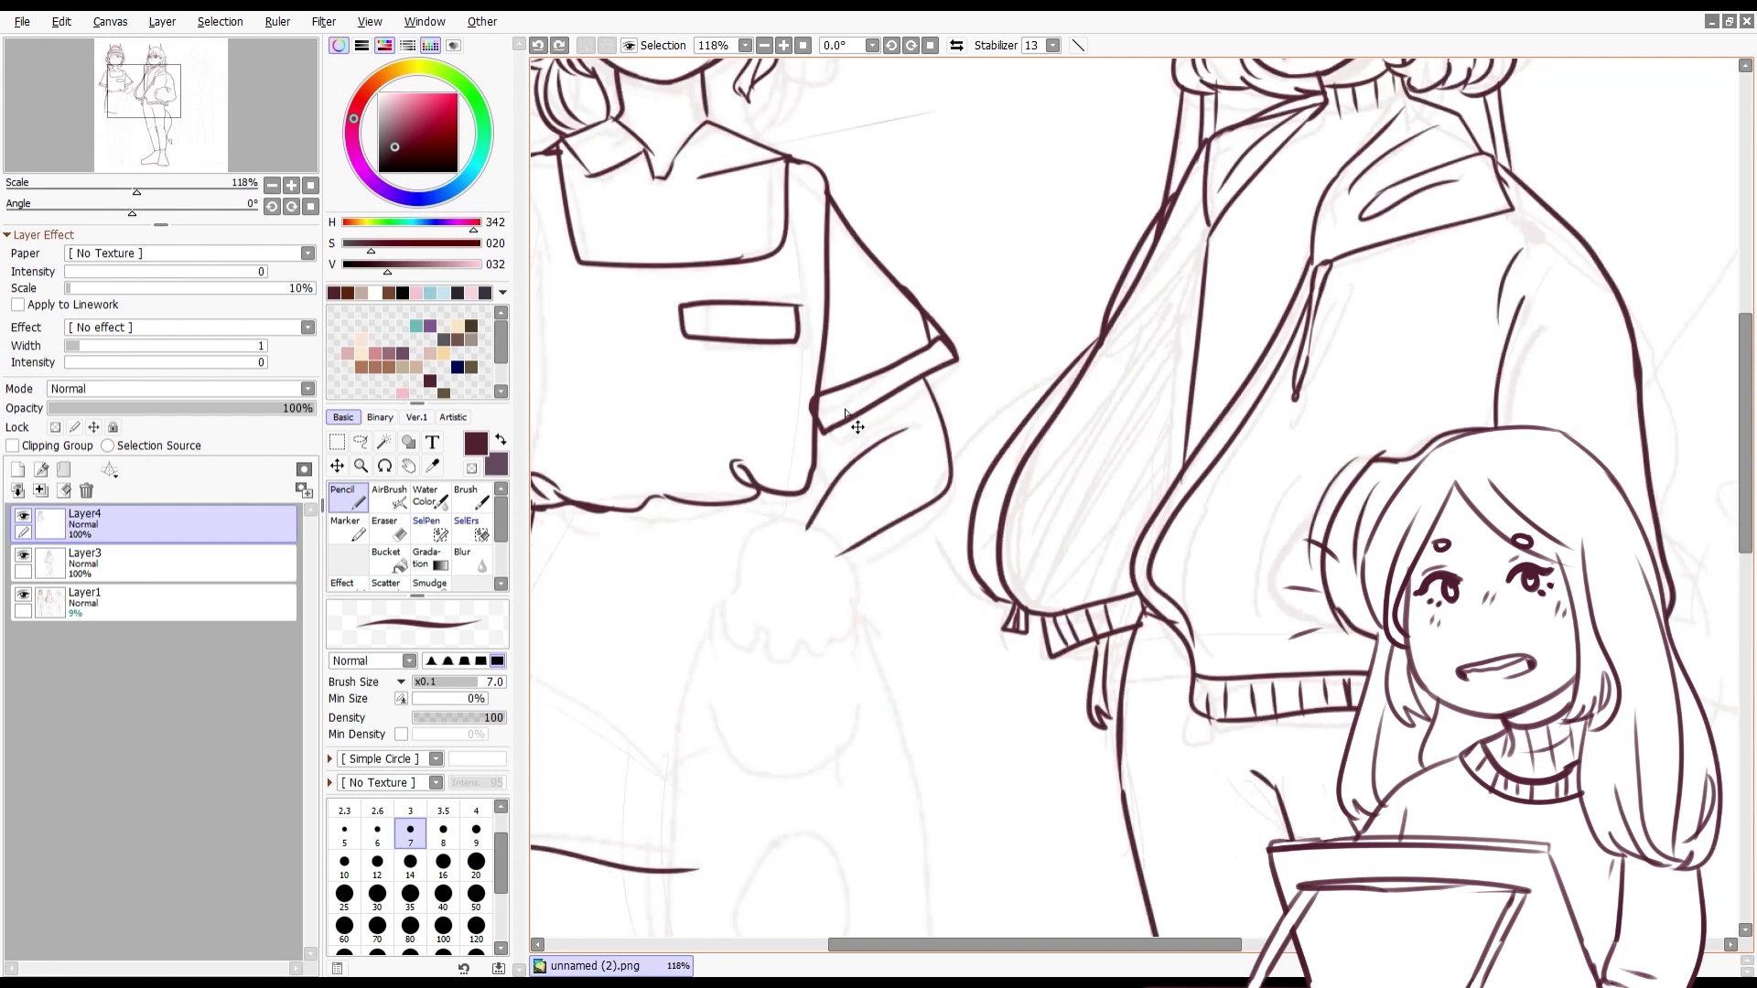
left_click_drag(837, 427, 848, 443)
mouse_move(929, 385)
left_mouse_down()
mouse_move(855, 569)
mouse_move(924, 494)
left_mouse_up()
Step: Try to ink a rounded fist with scalloped fingertips at the end of the forearm
scroll(881, 461, "up", 1)
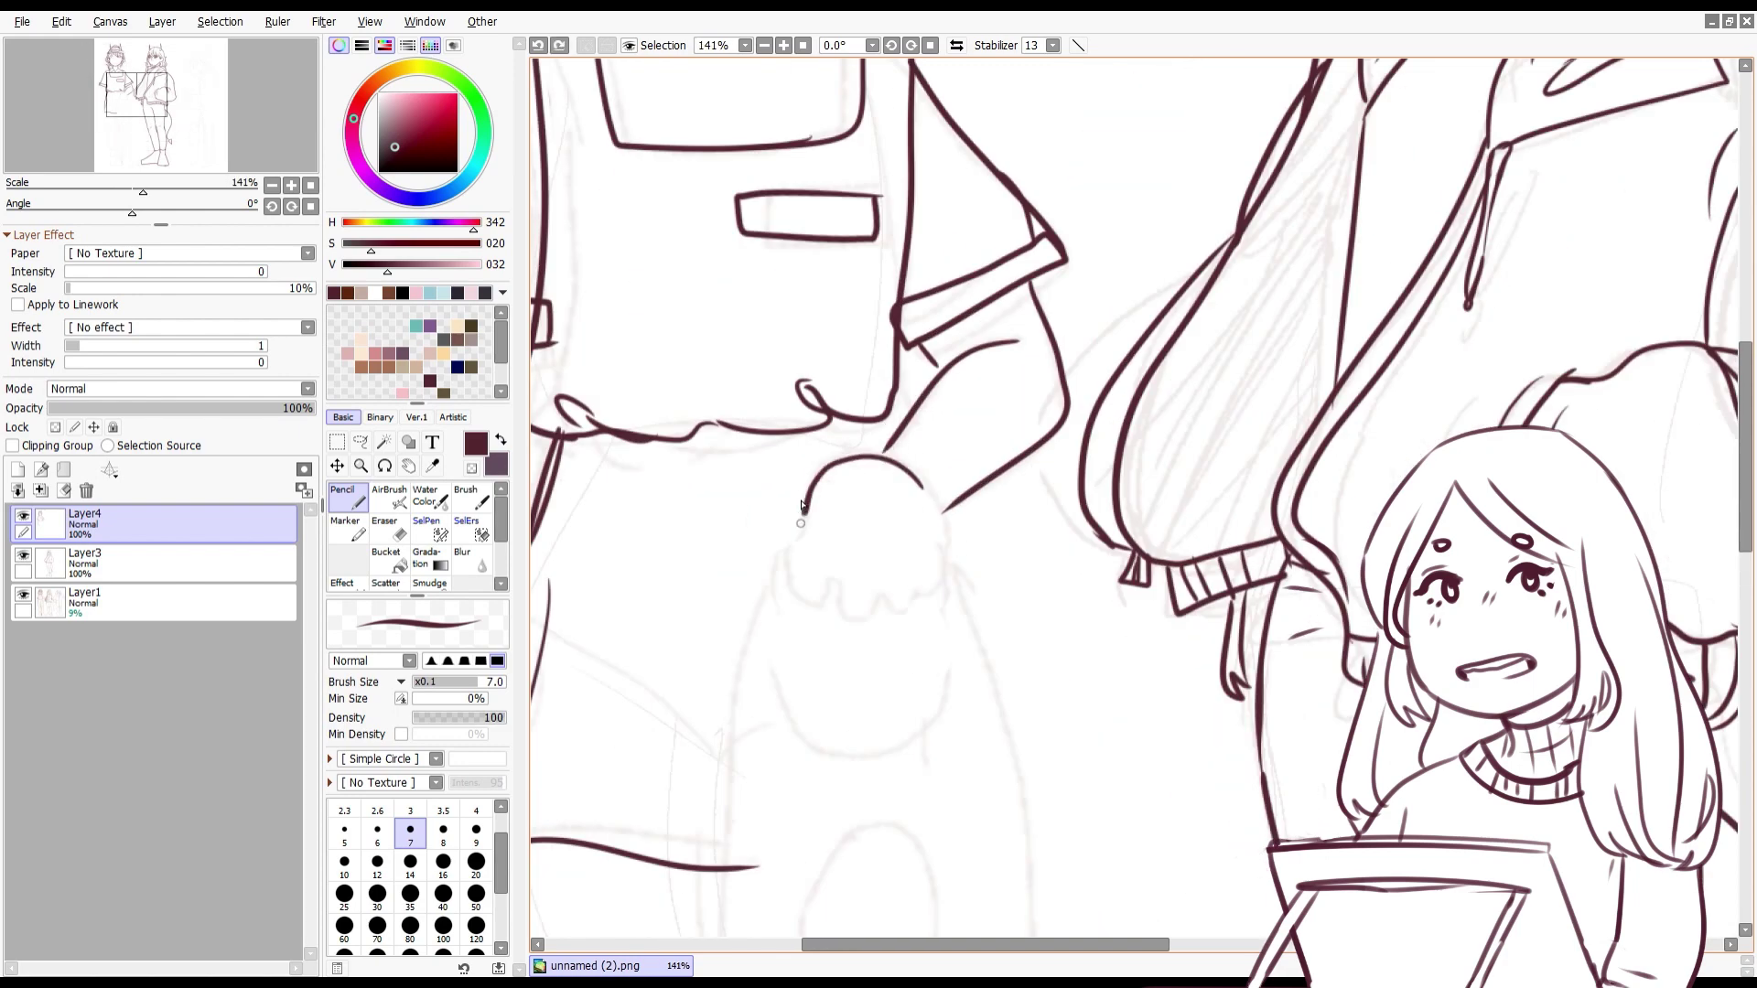
mouse_move(796, 504)
left_mouse_down()
mouse_move(904, 599)
mouse_move(785, 562)
left_mouse_up()
mouse_move(915, 481)
left_mouse_down()
mouse_move(934, 578)
mouse_move(978, 478)
left_mouse_up()
key("ctrl+z")
key("ctrl+z")
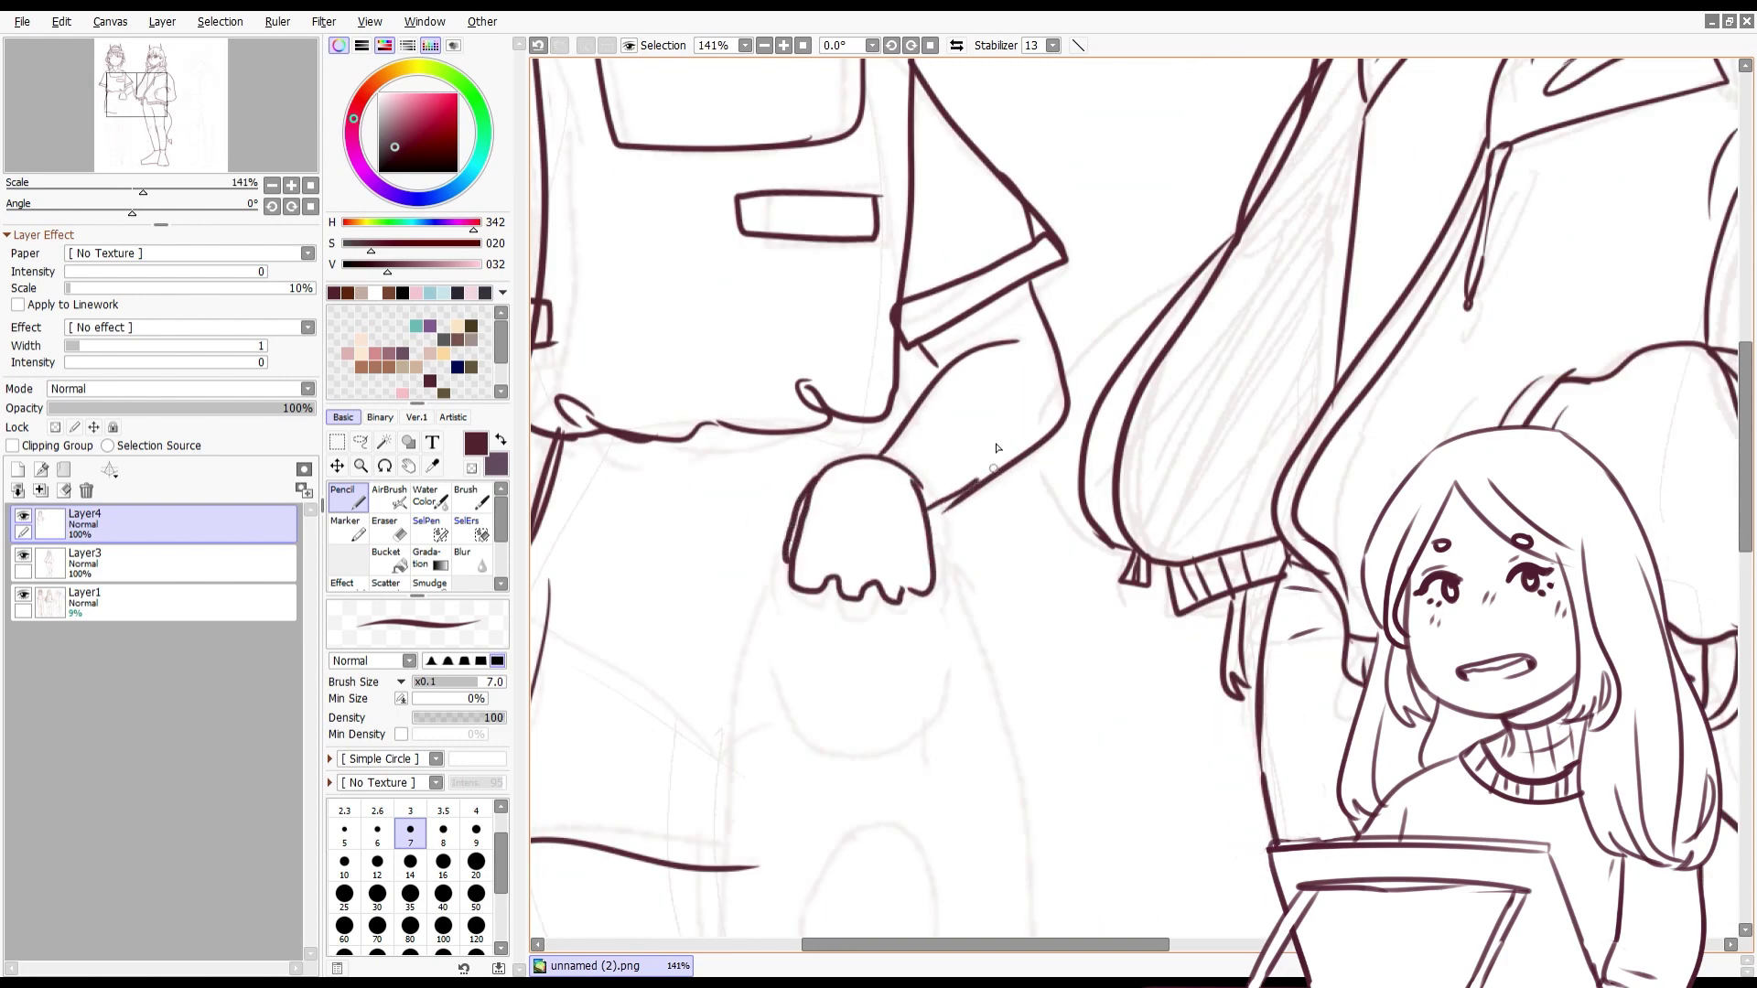
Step: Erase the fist and try to redraw the hand with longer, separated fingers
scroll(929, 517, "down", 4)
key("e")
mouse_move(774, 578)
left_mouse_down()
mouse_move(861, 586)
mouse_move(794, 522)
left_mouse_up()
key("n")
scroll(806, 515, "up", 2)
mouse_move(865, 517)
left_mouse_down()
mouse_move(822, 505)
mouse_move(842, 601)
left_mouse_up()
key("ctrl+z")
key("ctrl+z")
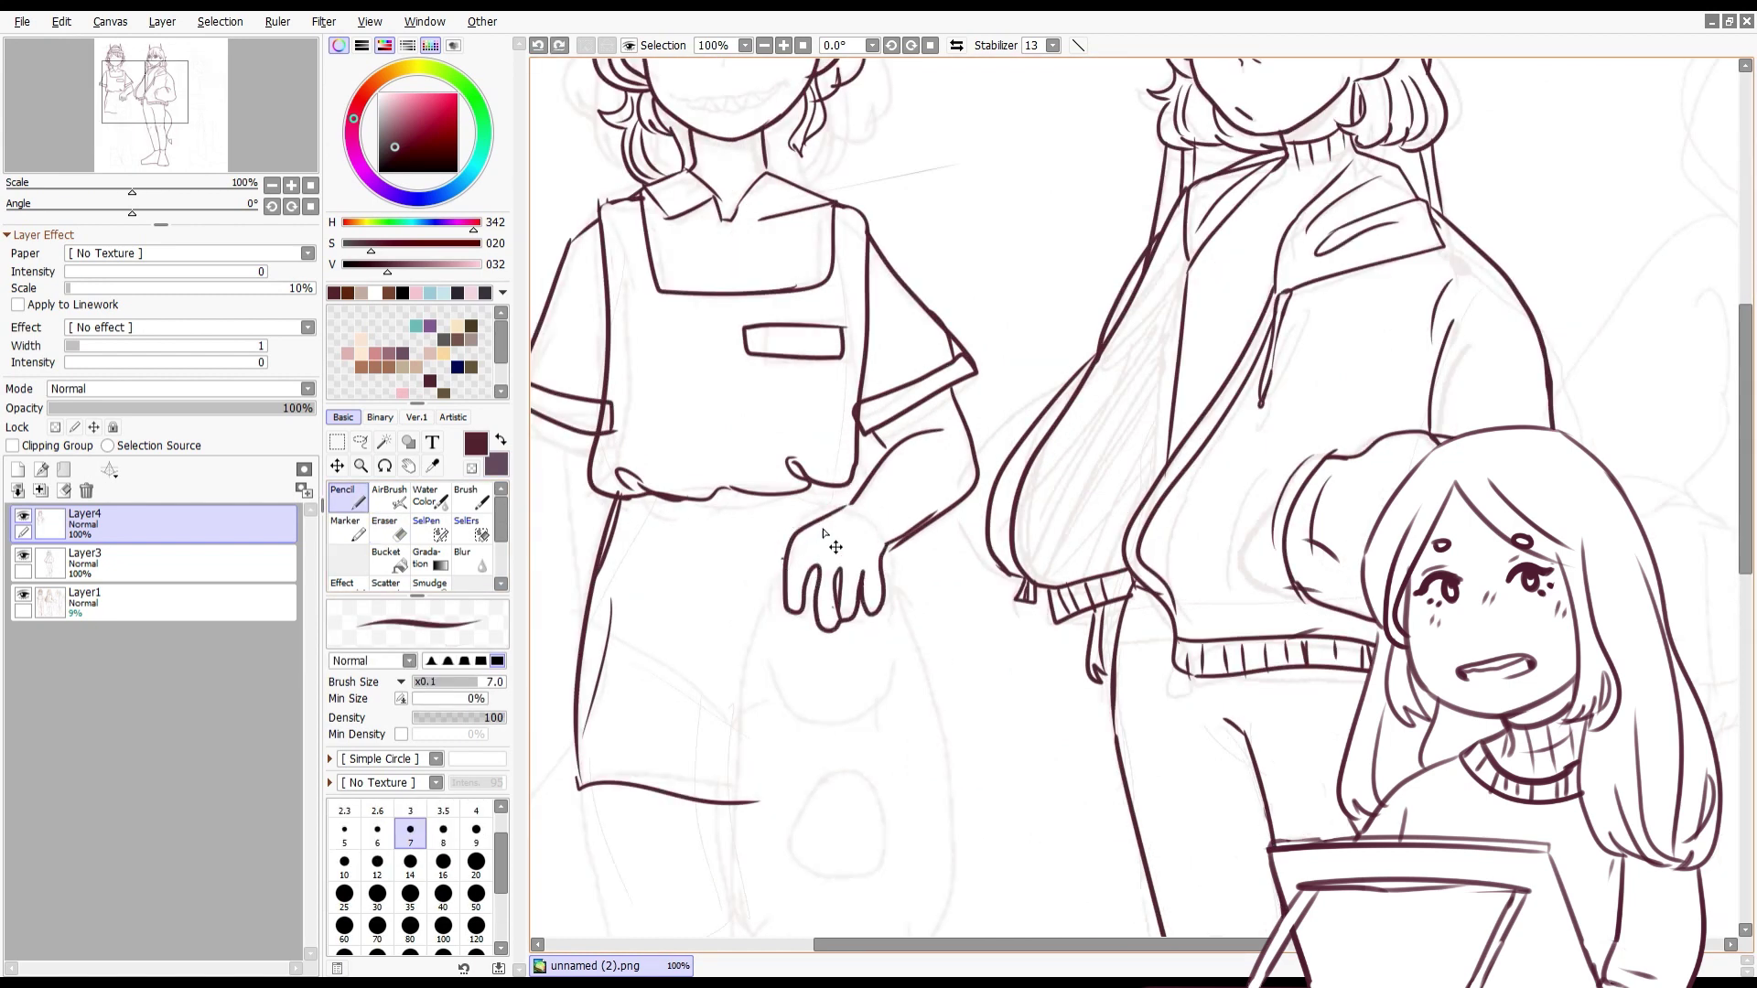
key("ctrl+z")
Step: Ink a closed hand with short curled fingers at the end of the bent arm
left_click_drag(886, 545, 799, 522)
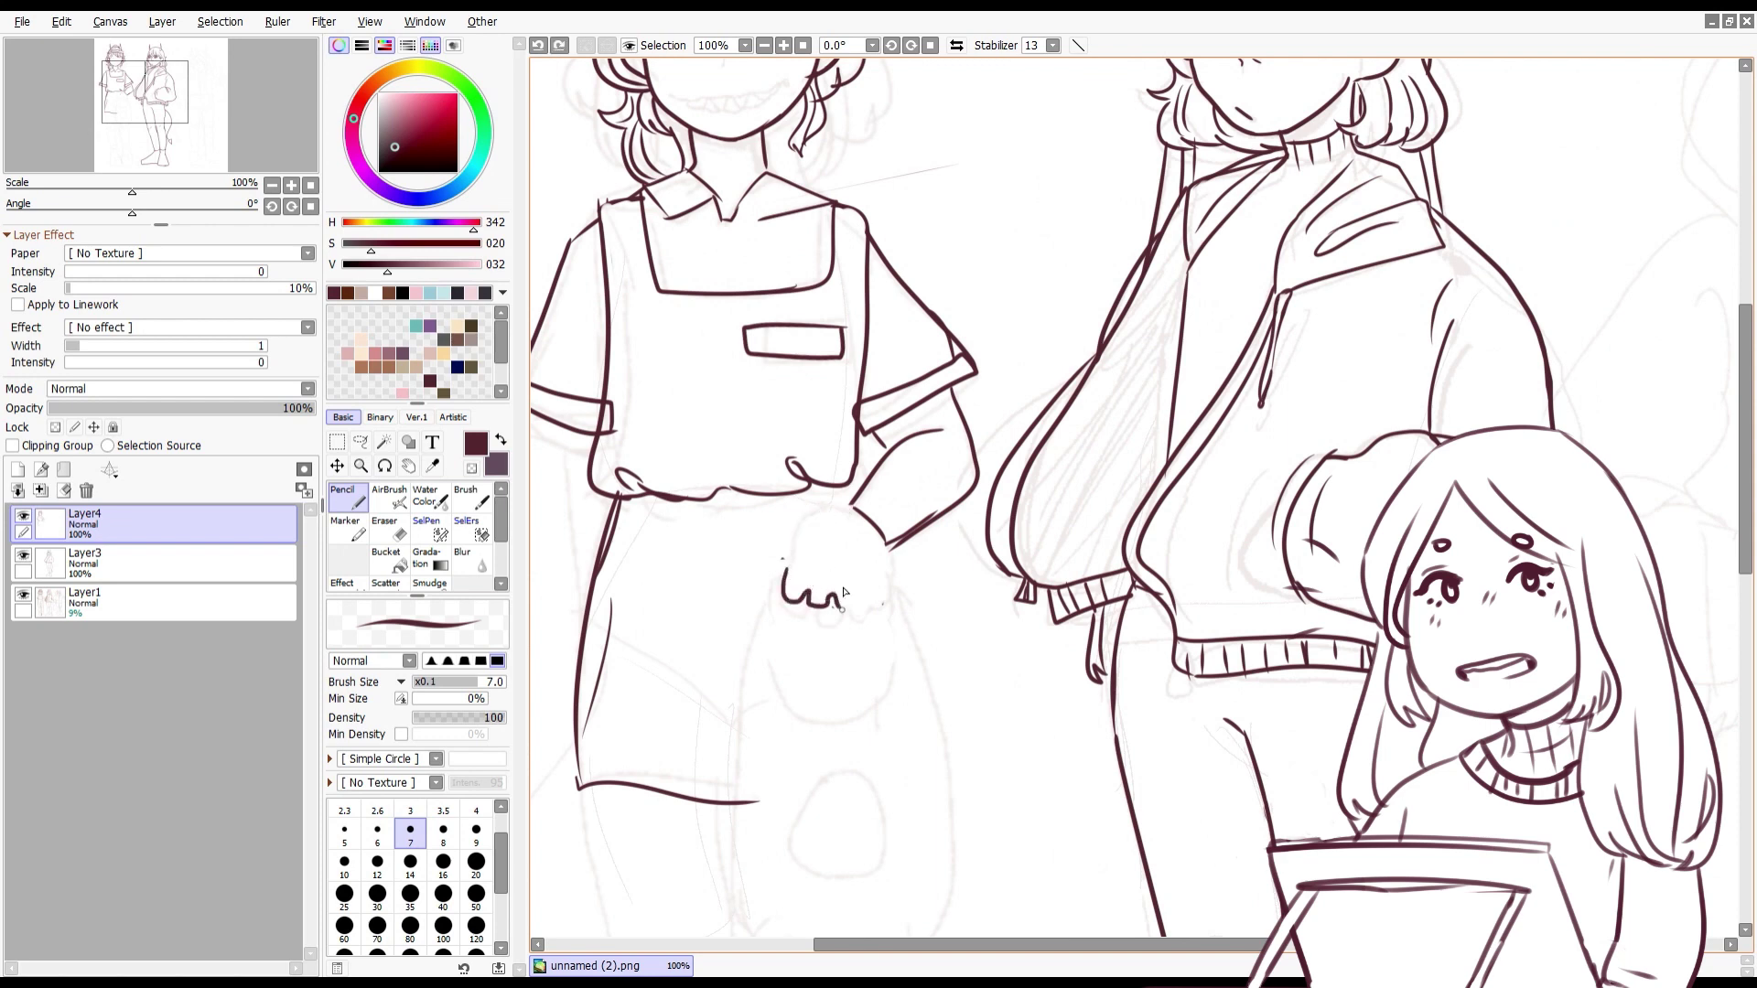
left_click_drag(844, 593, 782, 546)
scroll(885, 499, "up", 1)
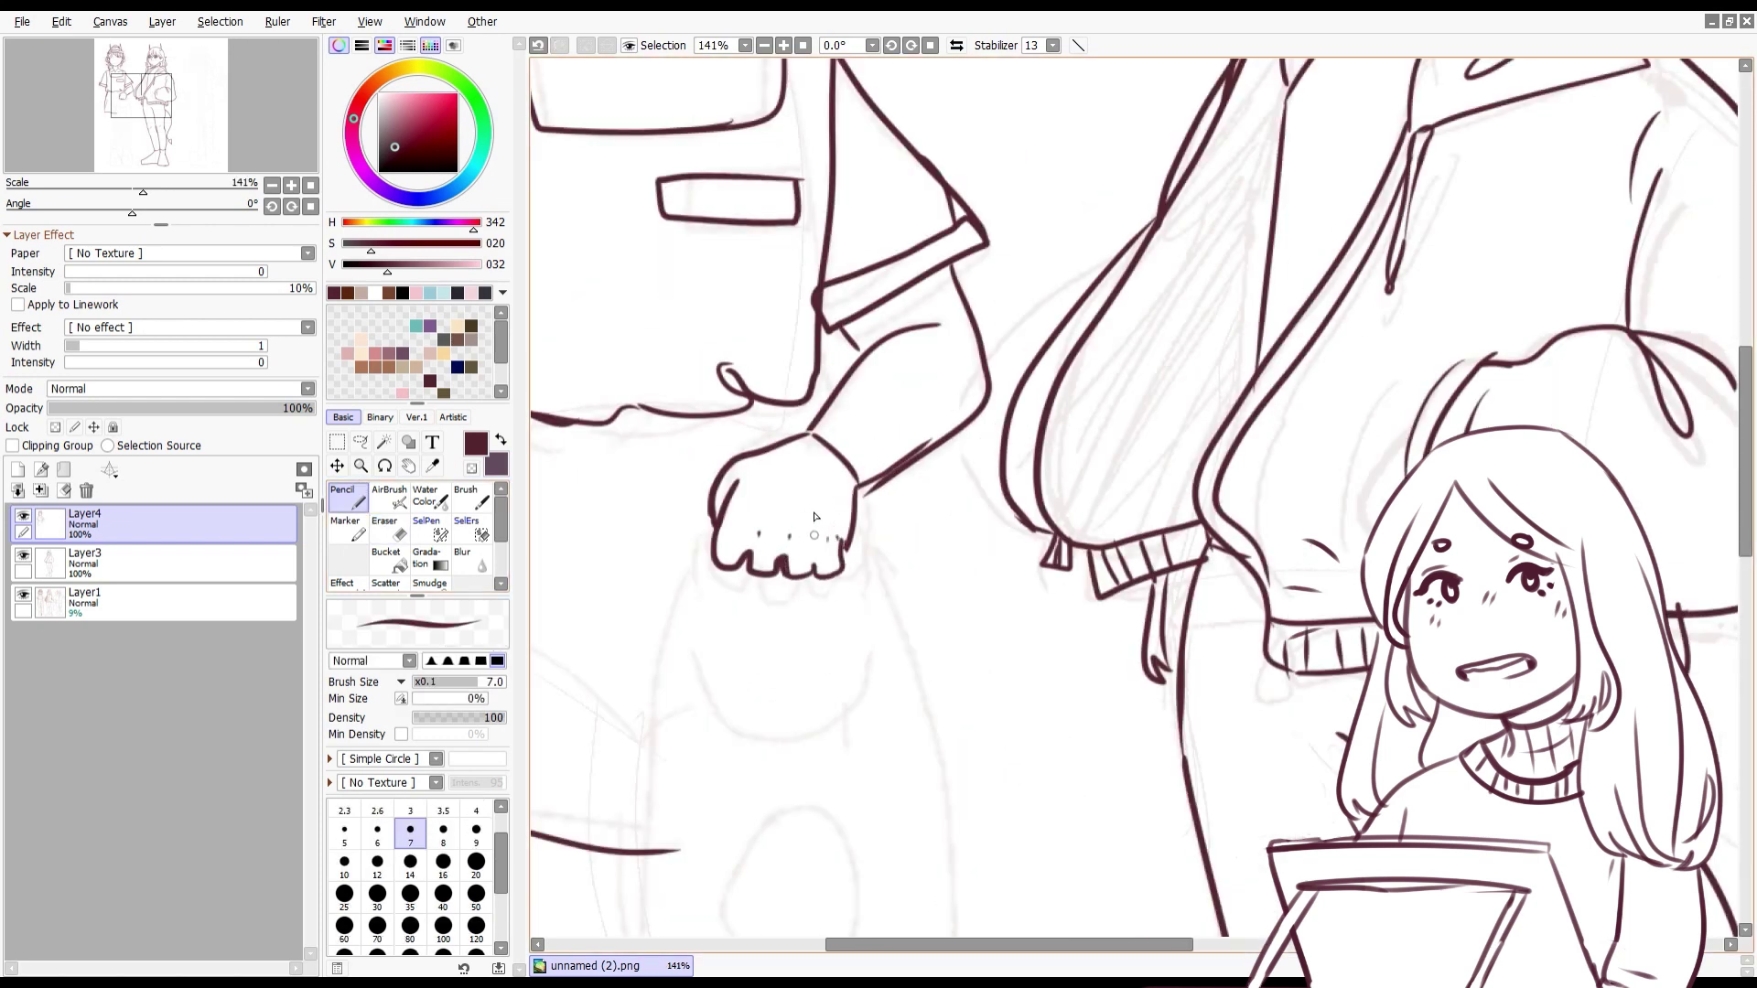
Step: Erase the left-hand sleeve and redraw it closer to the torso, with the arm hanging straight below it
scroll(901, 499, "down", 5)
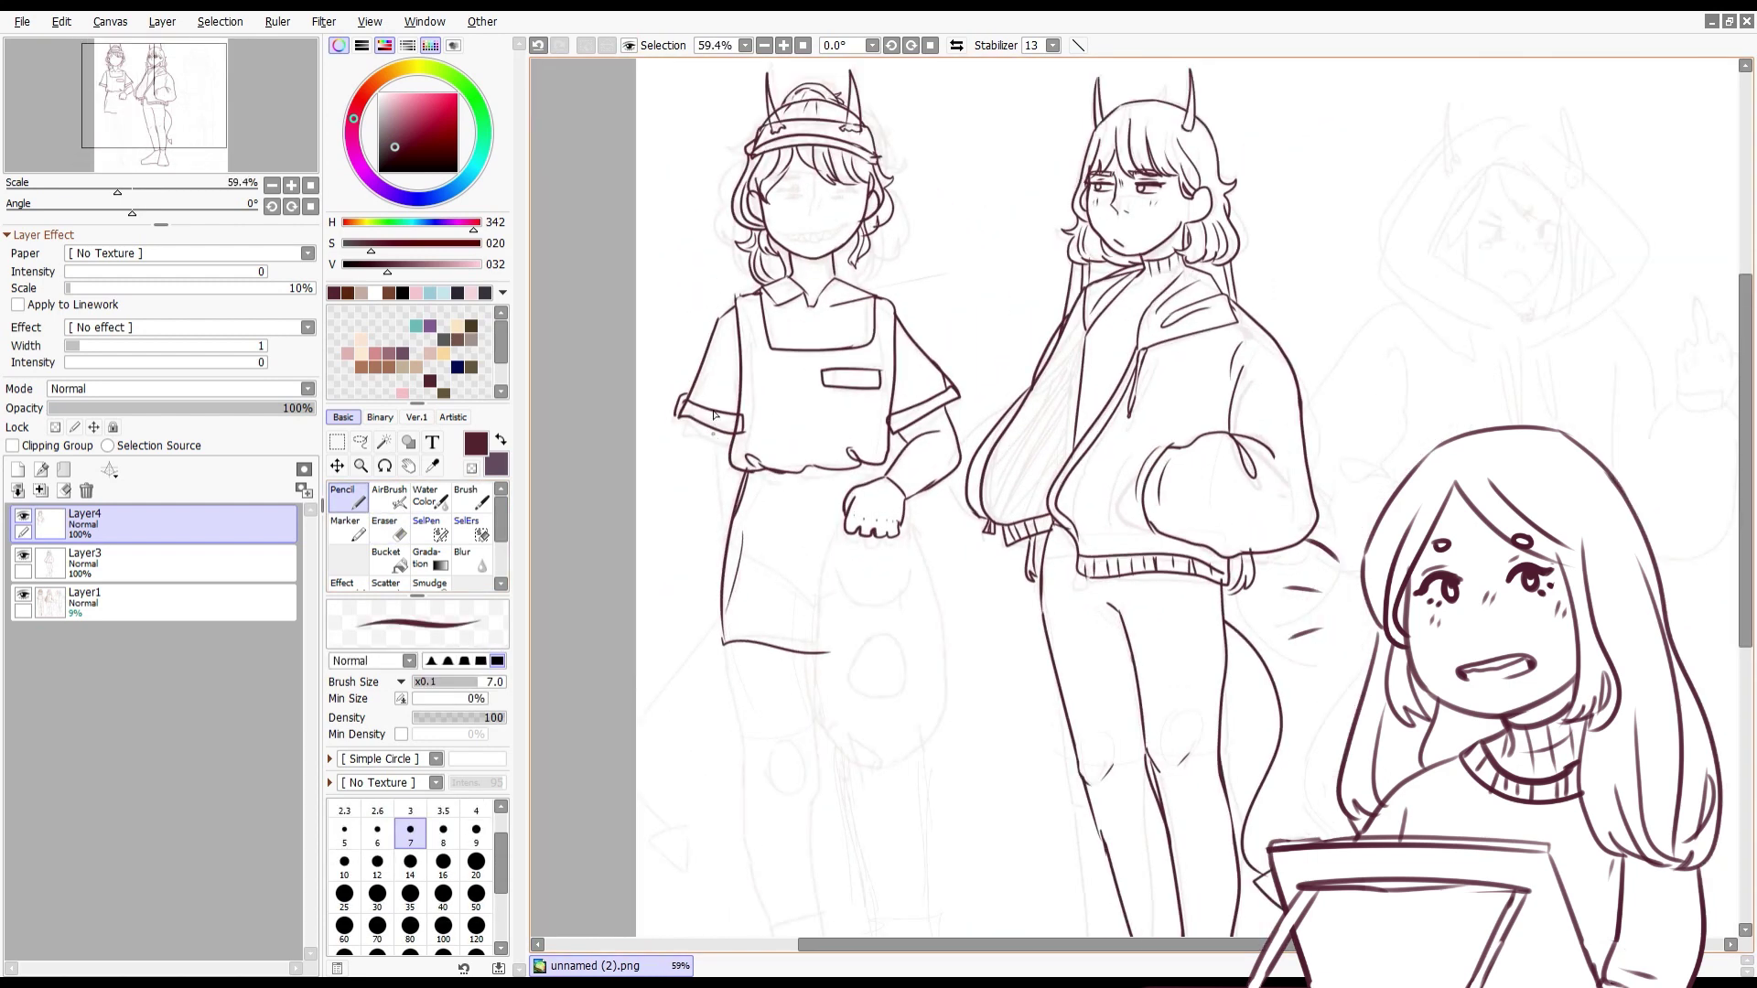
key("e")
key("n")
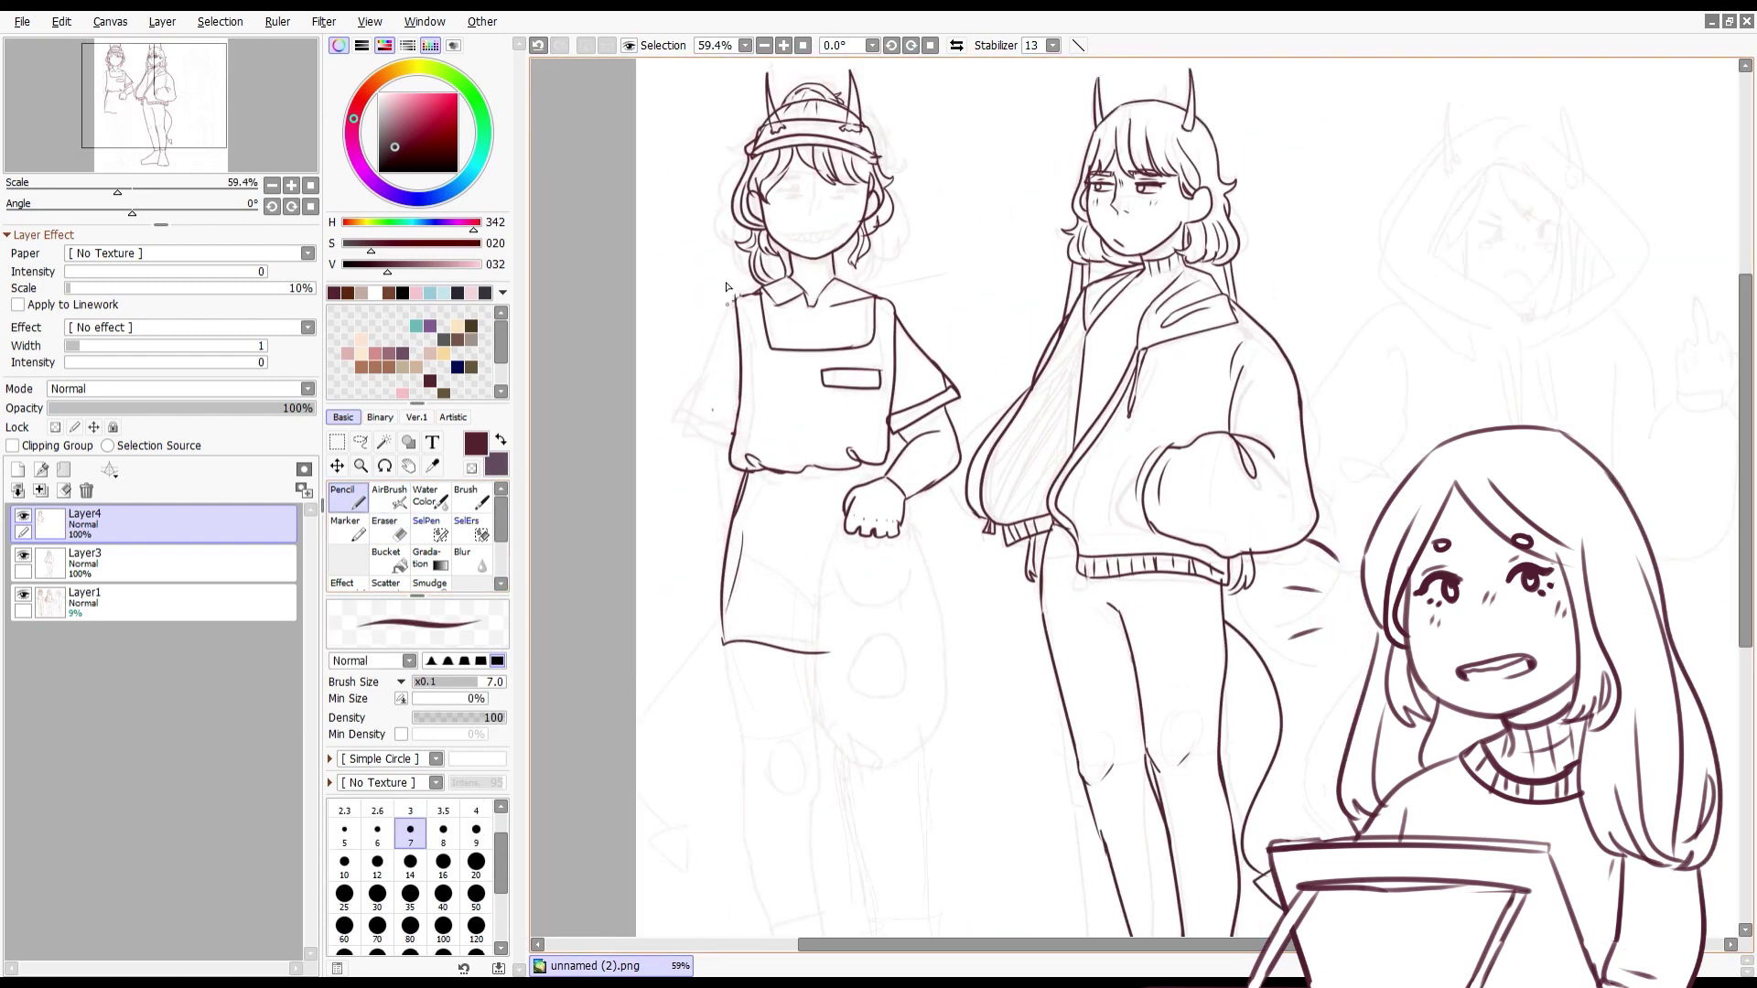
left_click_drag(737, 295, 705, 433)
mouse_move(704, 432)
left_mouse_down()
mouse_move(743, 428)
mouse_move(727, 523)
left_mouse_up()
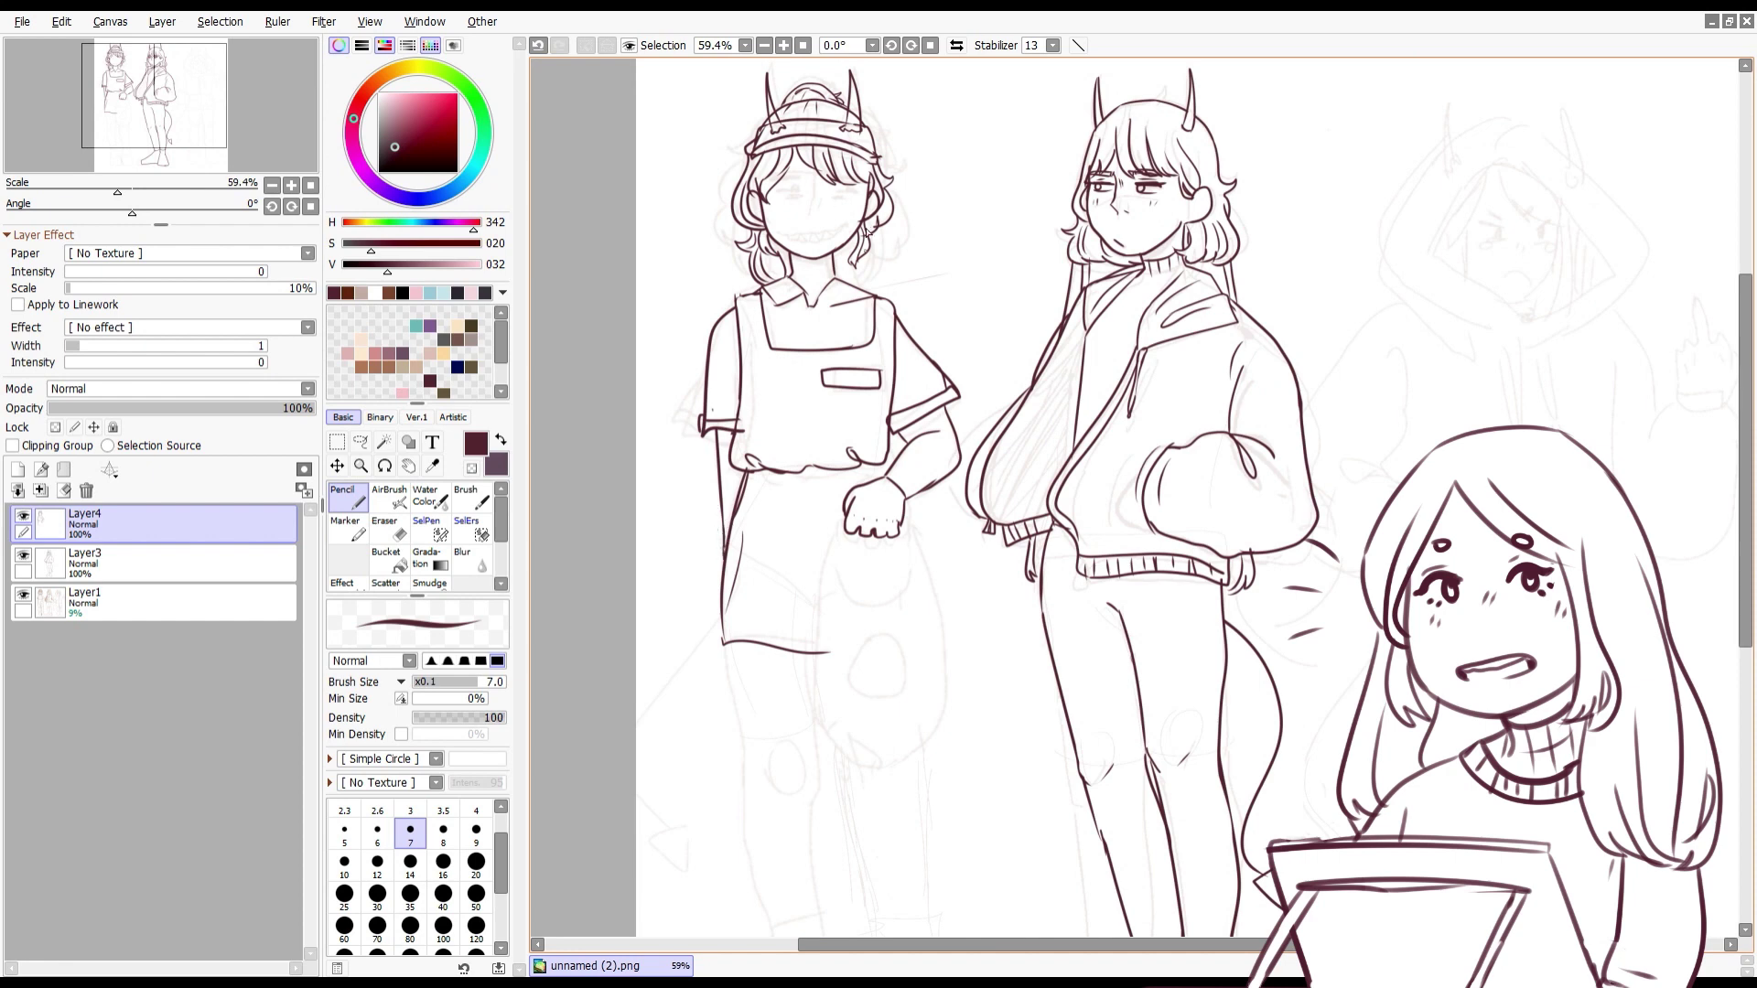
Step: Ink a long rounded bag hanging from the closed hand, with an oval handle opening at its upper end
left_click_drag(902, 524, 812, 628)
key("ctrl+z")
key("ctrl+z")
mouse_move(846, 531)
left_mouse_down()
mouse_move(908, 529)
mouse_move(878, 764)
mouse_move(910, 758)
left_mouse_up()
key("ctrl+z")
key("ctrl+z")
mouse_move(902, 524)
left_mouse_down()
mouse_move(824, 641)
mouse_move(840, 526)
left_mouse_up()
key("g")
left_click(878, 695)
key("ctrl+z")
key("e")
key("n")
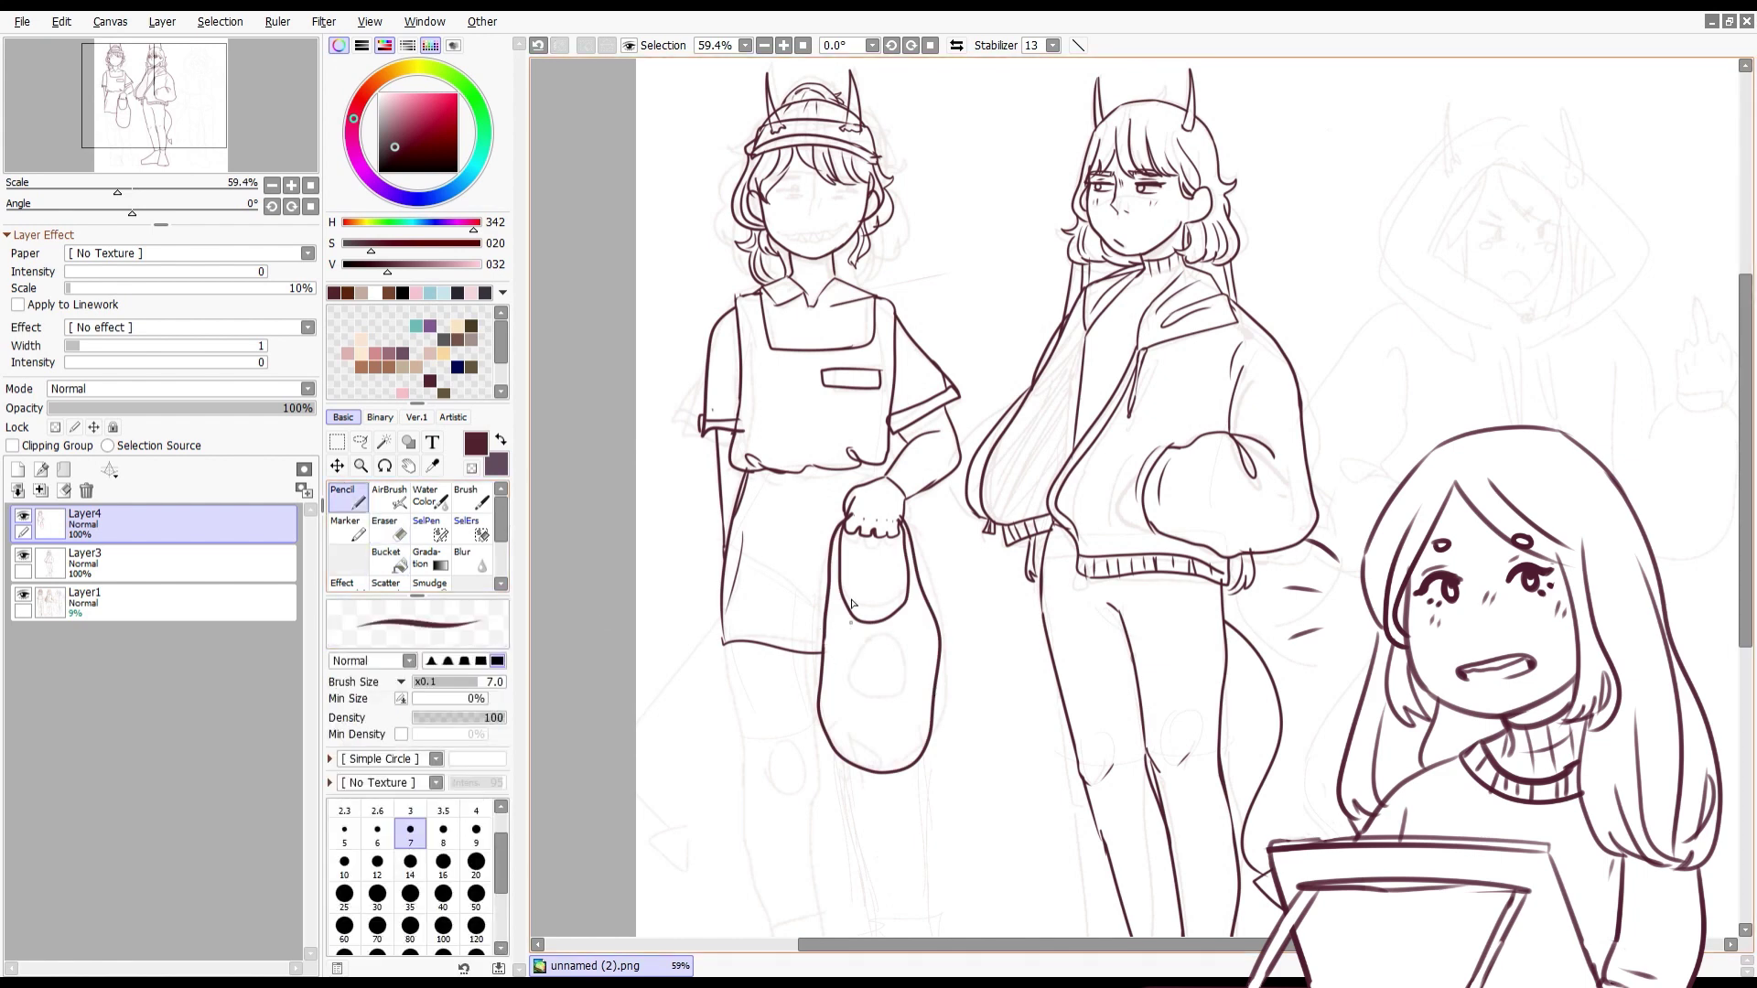
Step: Ink the buttoned placket below the collar and both lower legs with folded cuffs at the ankles
scroll(723, 439, "down", 3)
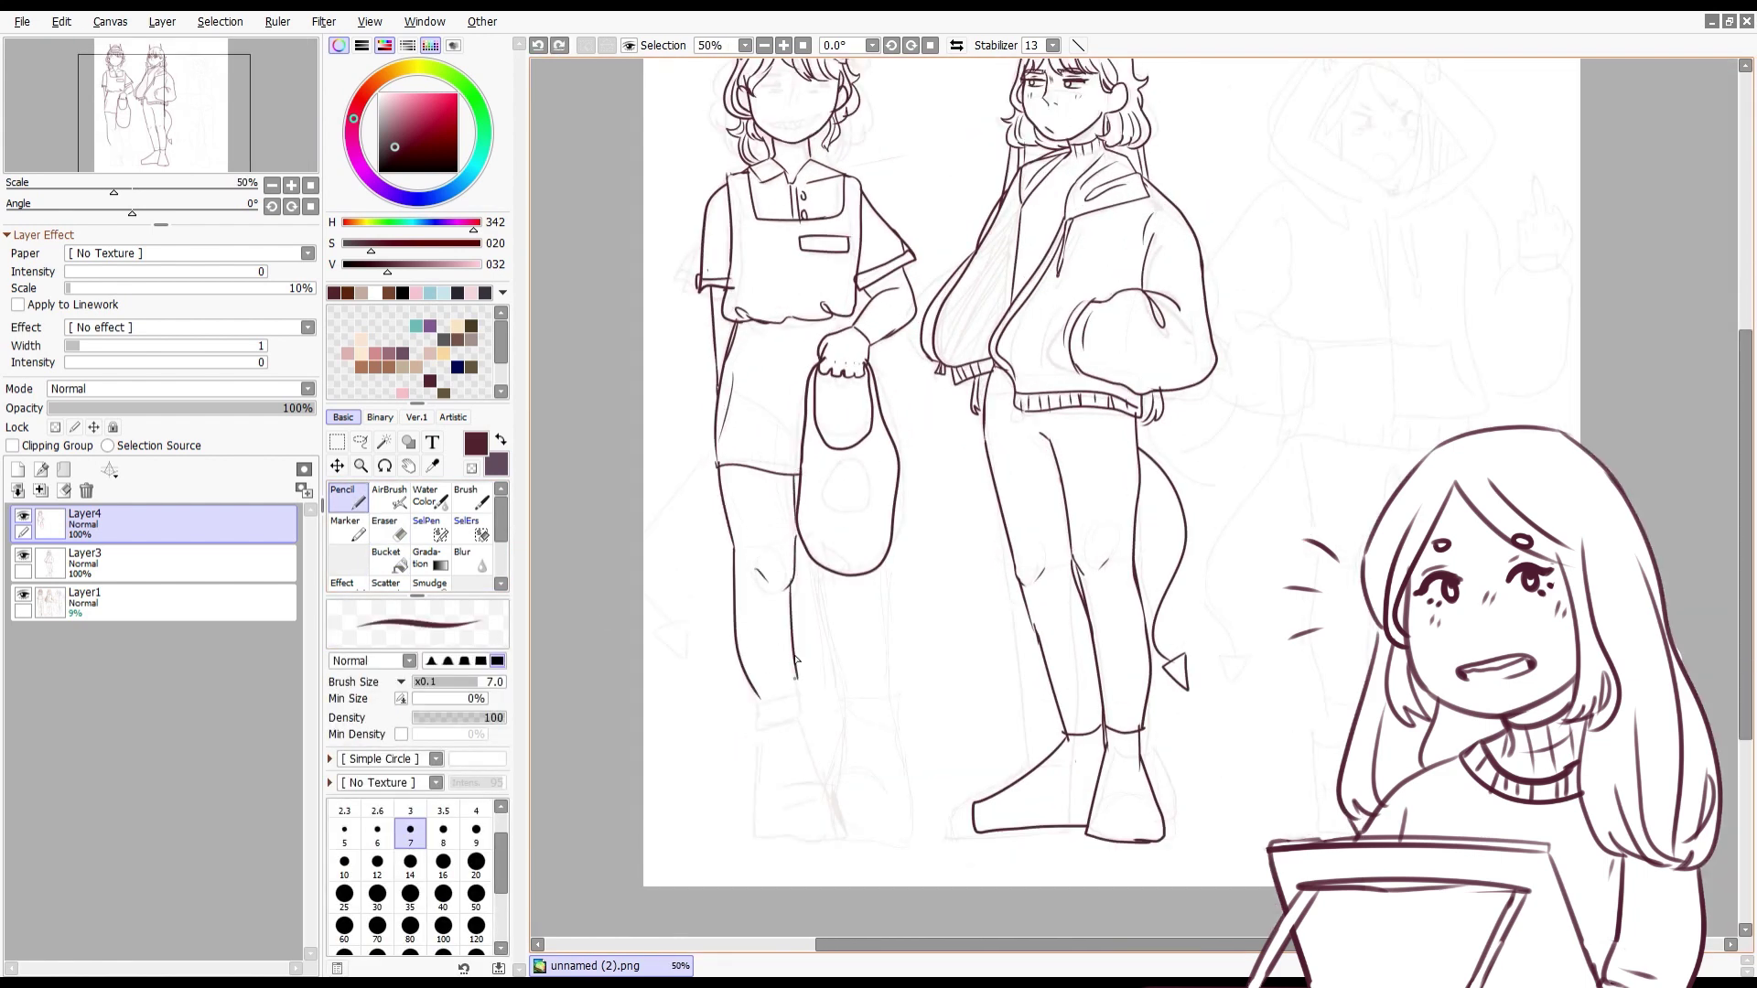
scroll(755, 675, "down", 1)
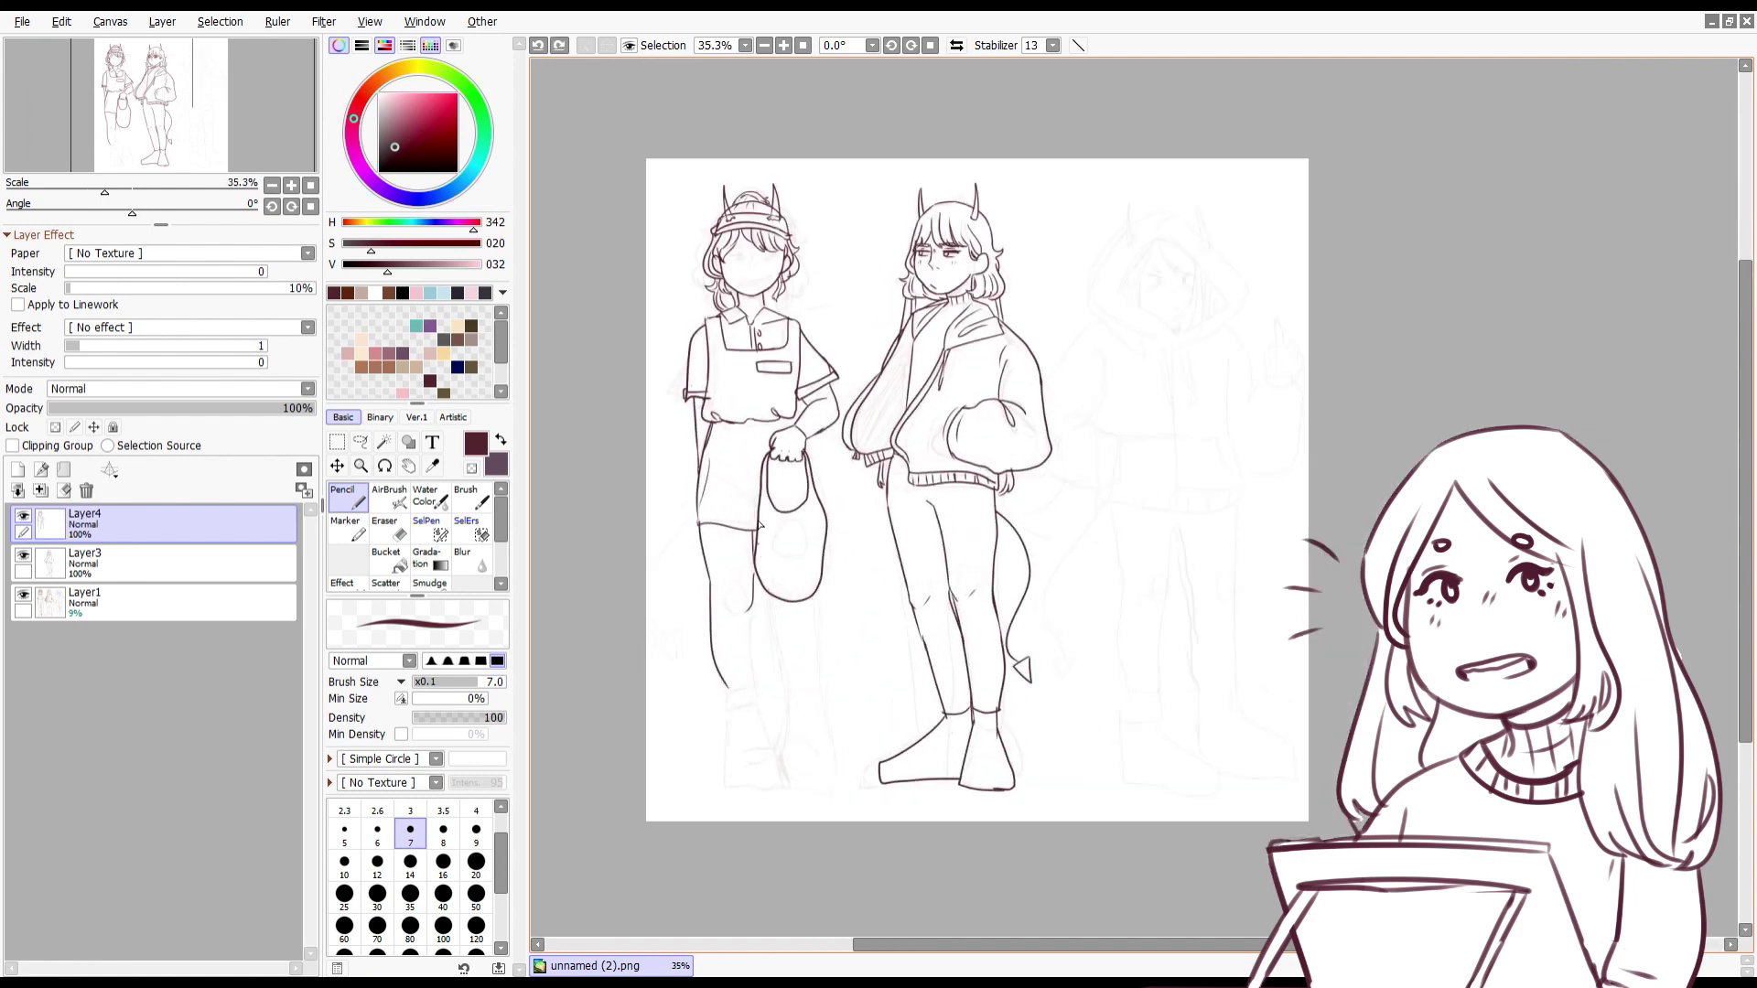
scroll(751, 622, "up", 5)
scroll(750, 623, "down", 2)
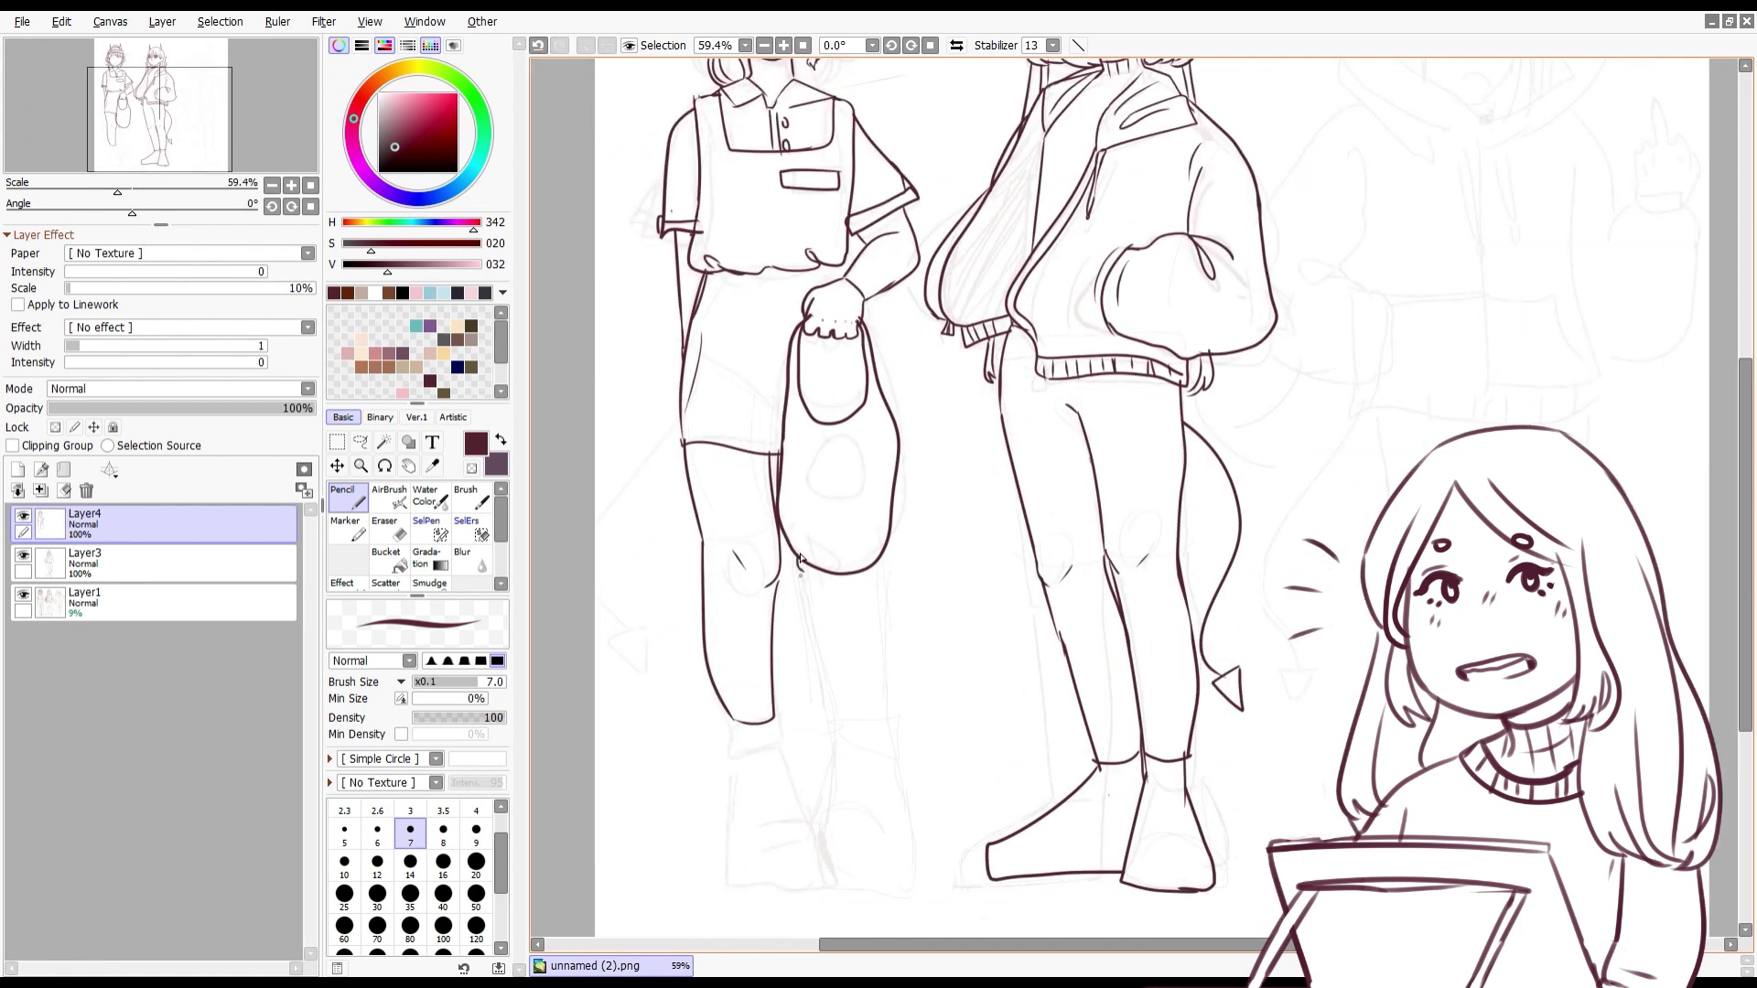
key("ctrl+z")
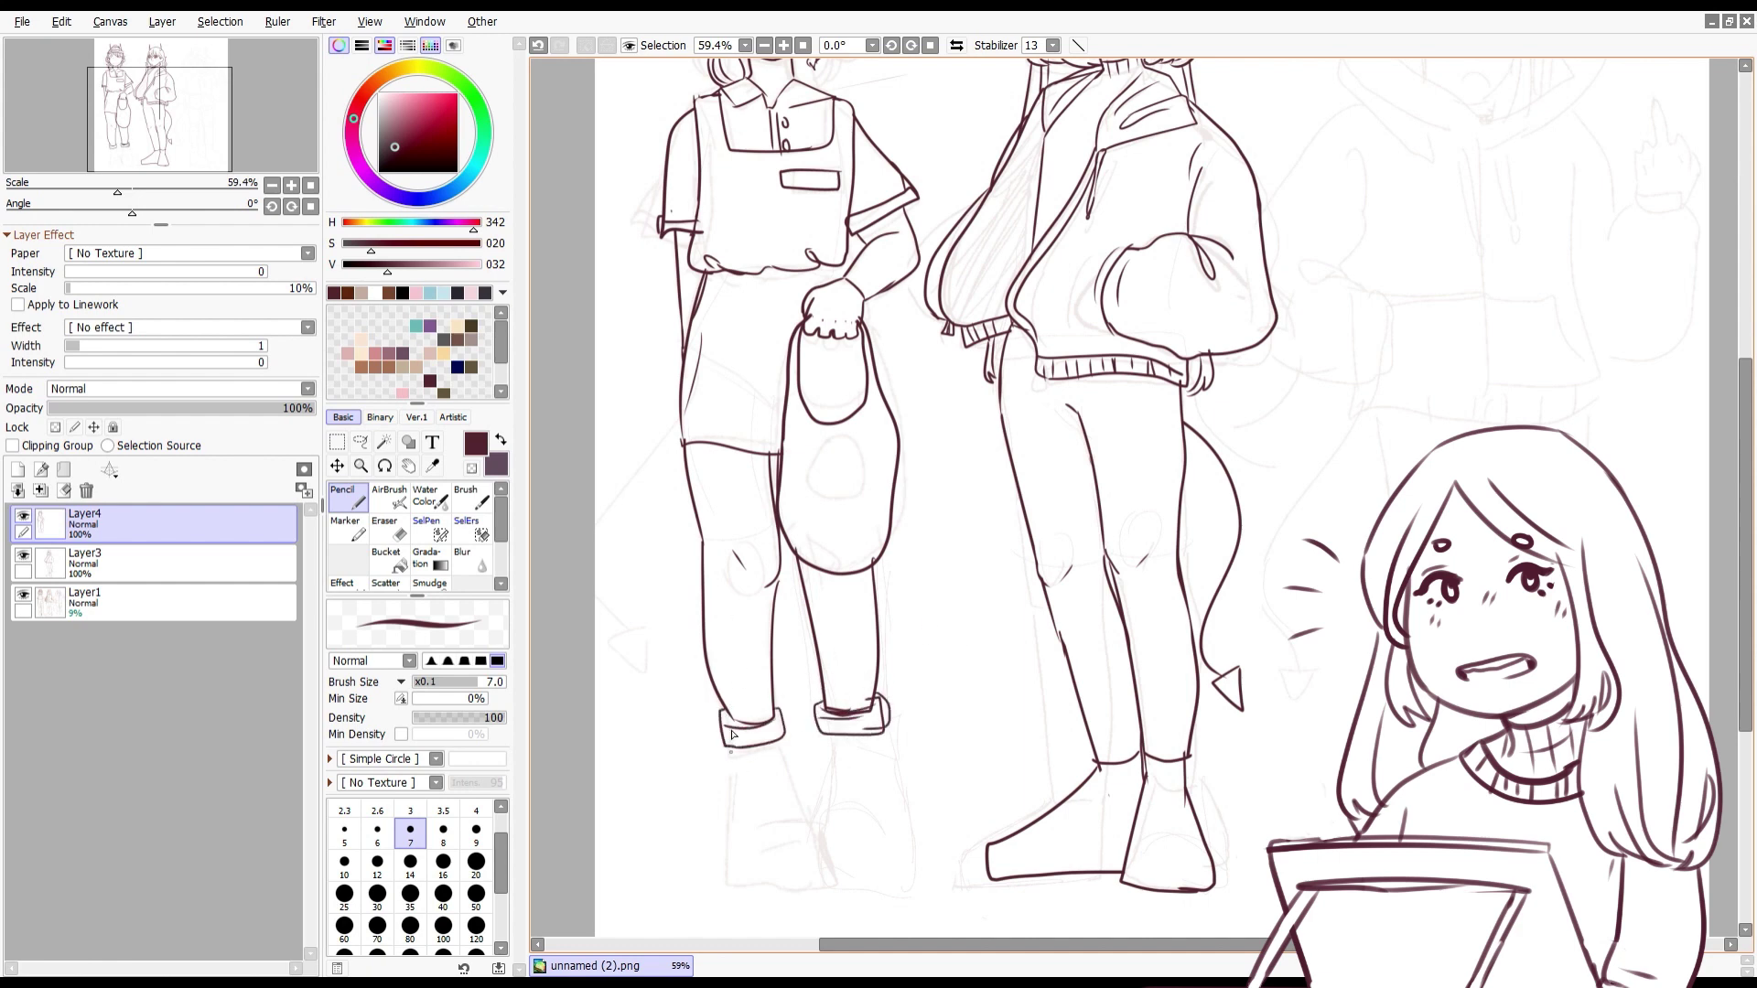
Step: Ink chunky boots with rounded toes beneath both folded ankle cuffs of the left character
left_click_drag(732, 749, 826, 851)
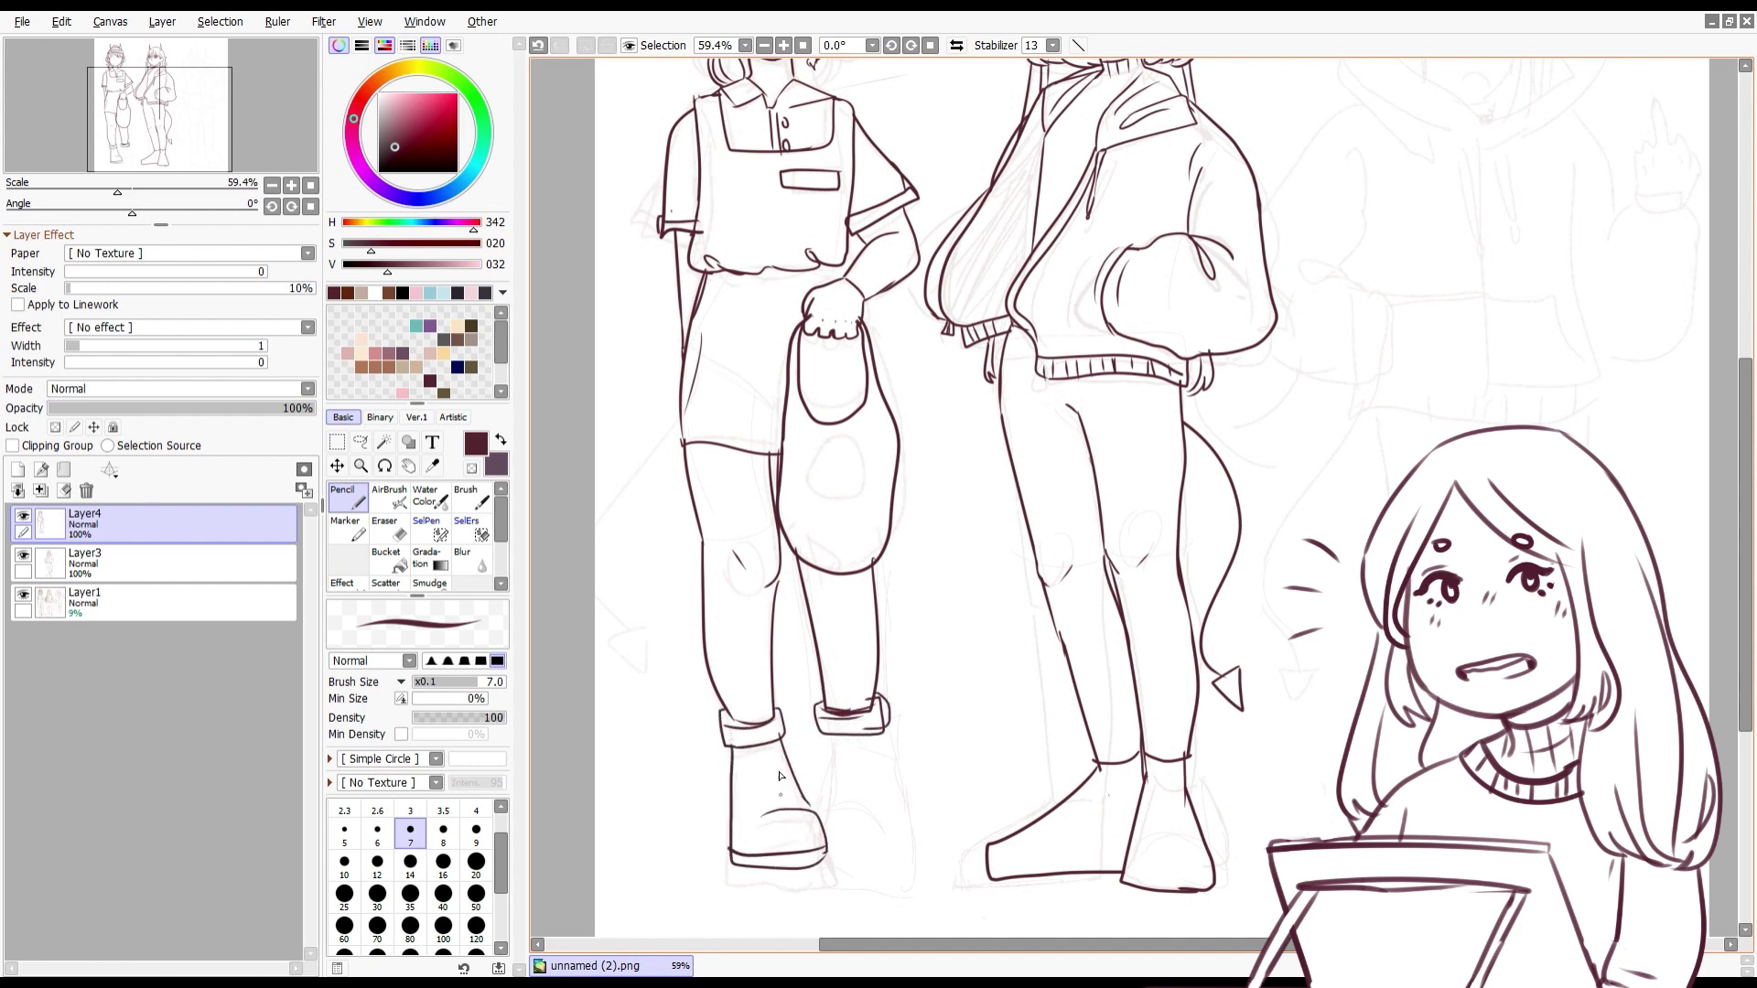
left_click_drag(884, 725, 908, 858)
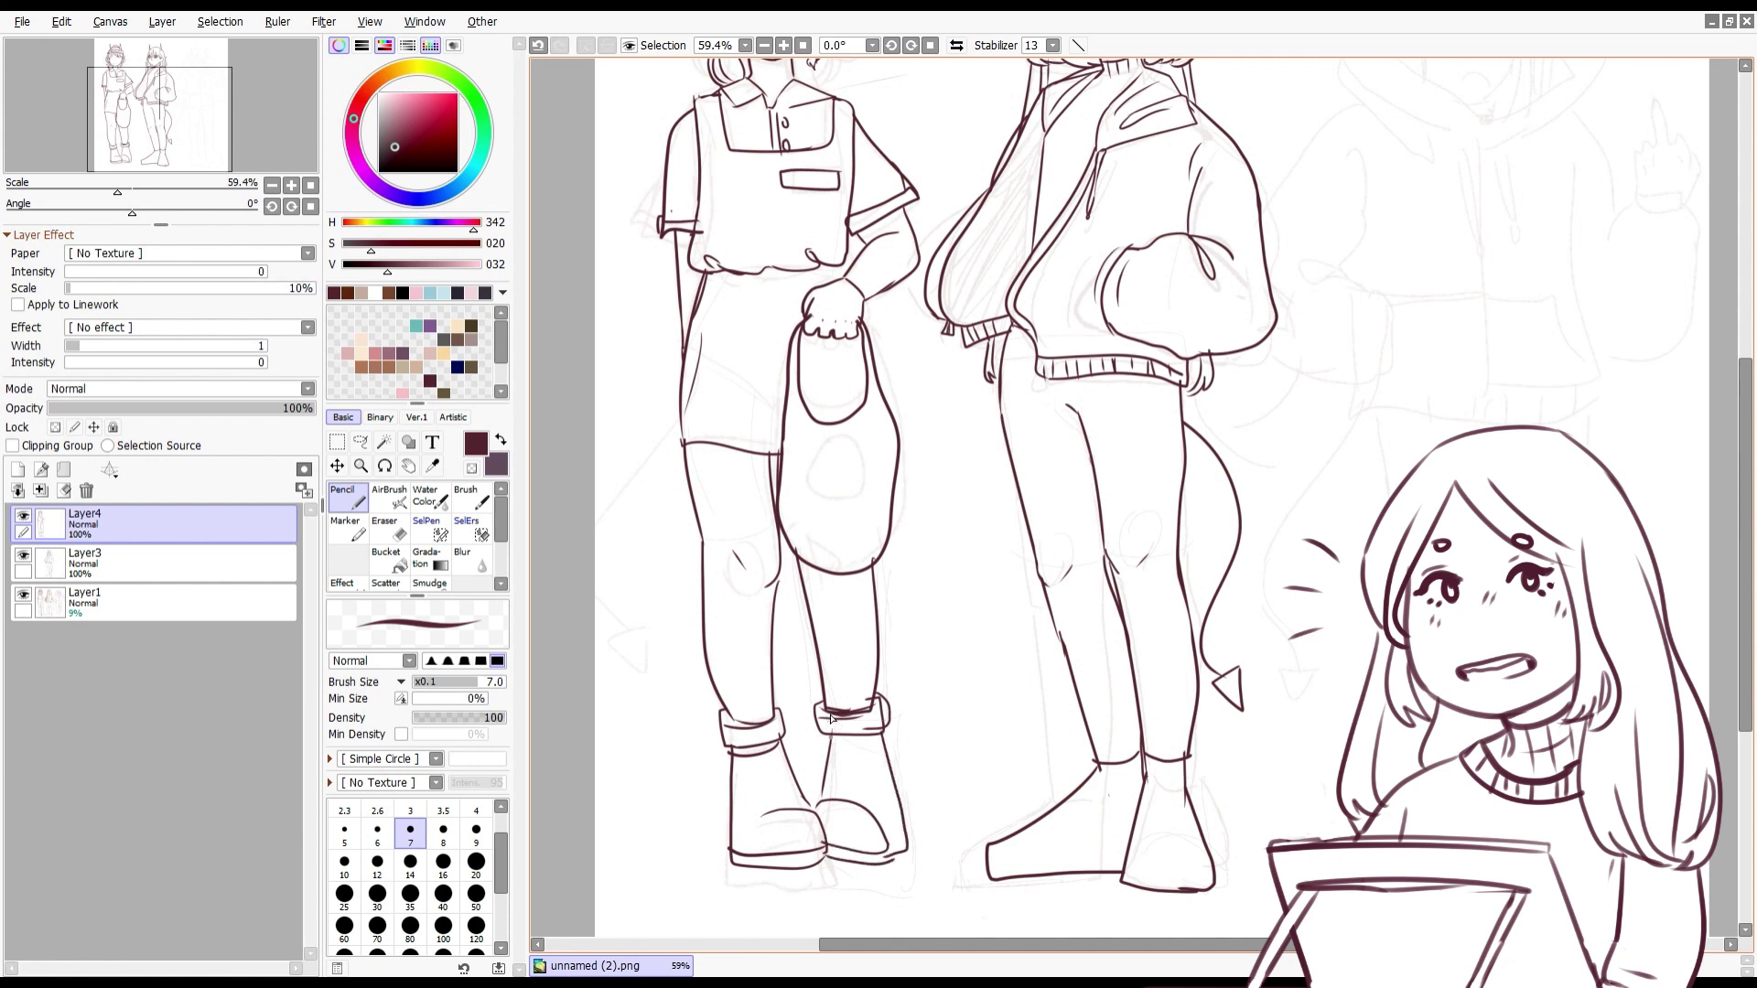
left_click_drag(593, 723, 670, 704)
Step: Ink thick flat eyebrows and half-closed upper and lower eyelids on the left character's face
scroll(641, 549, "down", 5)
scroll(718, 393, "up", 8)
left_click_drag(604, 392, 760, 376)
left_click_drag(618, 426, 732, 431)
key("ctrl+z")
key("ctrl+z")
left_click_drag(610, 350, 731, 333)
left_click_drag(886, 370, 1041, 366)
left_click_drag(901, 430, 1050, 413)
key("ctrl+z")
Step: Ink a slanted smirking mouth with small teeth divisions and a thickened corner on the left character
mouse_move(723, 664)
left_mouse_down()
mouse_move(991, 608)
mouse_move(975, 622)
left_mouse_up()
left_click_drag(797, 652, 801, 666)
left_click_drag(817, 648, 821, 662)
left_click_drag(979, 612, 1010, 600)
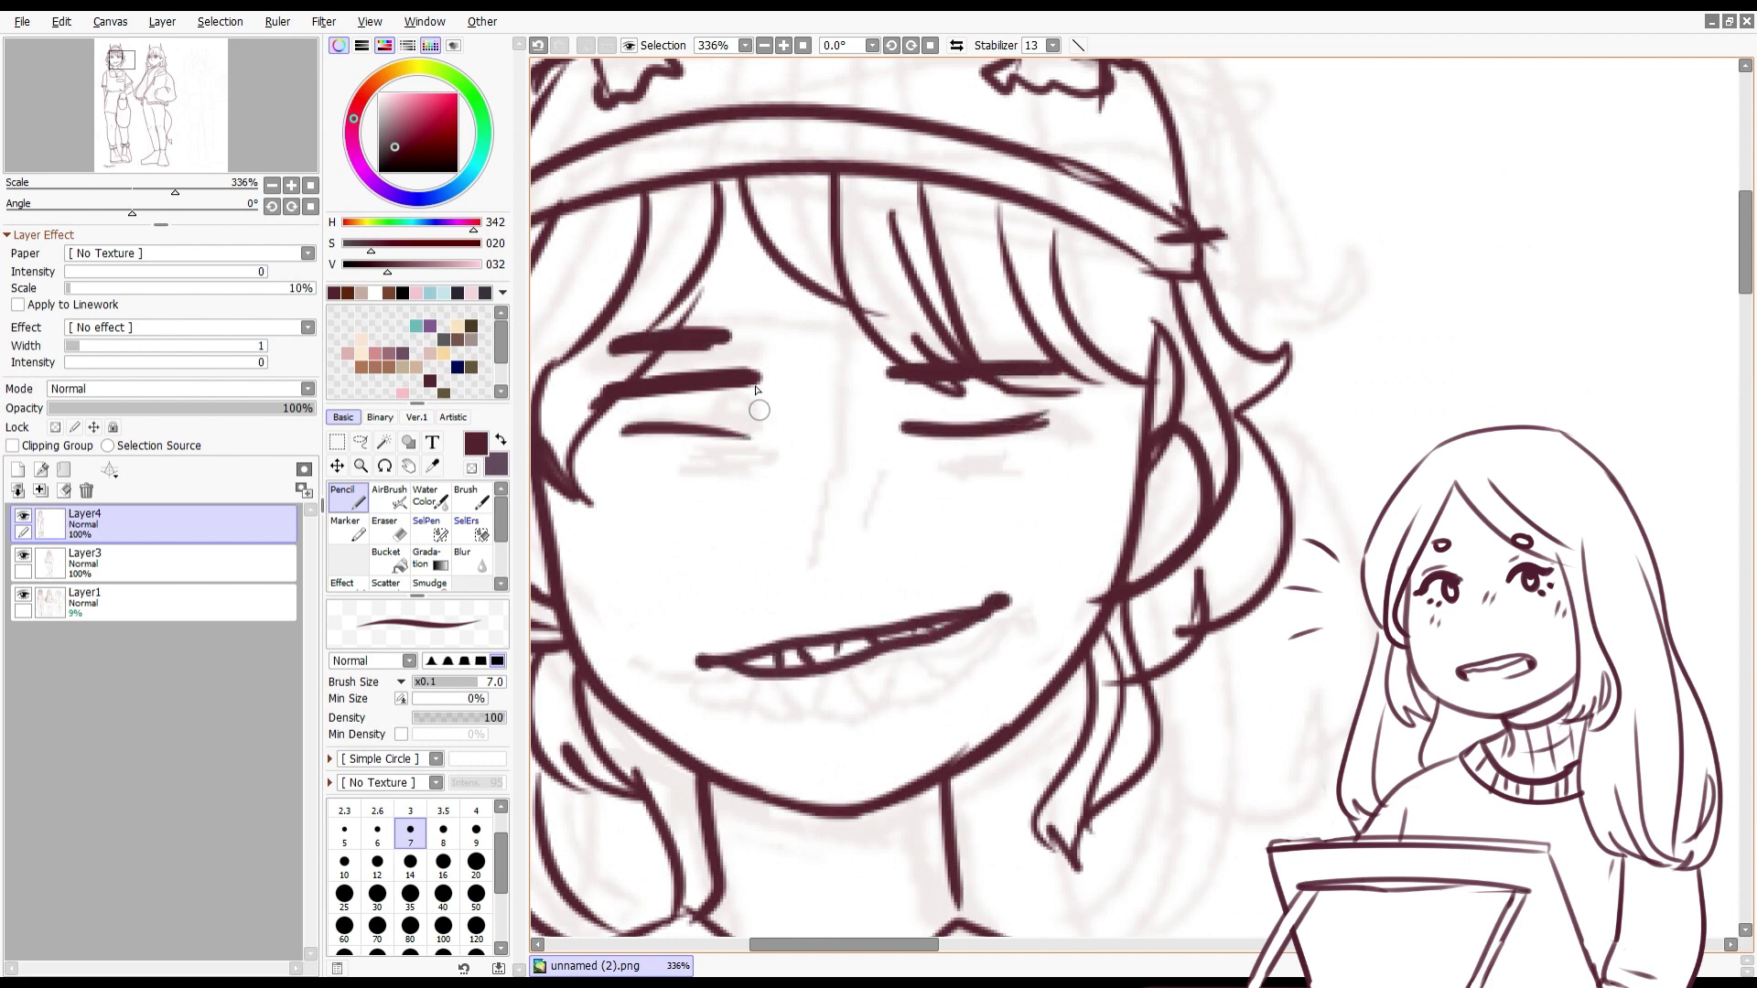
Step: Ink a half-hidden round iris between the eyelids of each eye
left_click_drag(679, 432, 768, 389)
key("ctrl+z")
left_click_drag(625, 431, 759, 426)
left_click_drag(956, 385, 915, 335)
key("ctrl+z")
left_click_drag(700, 423, 756, 426)
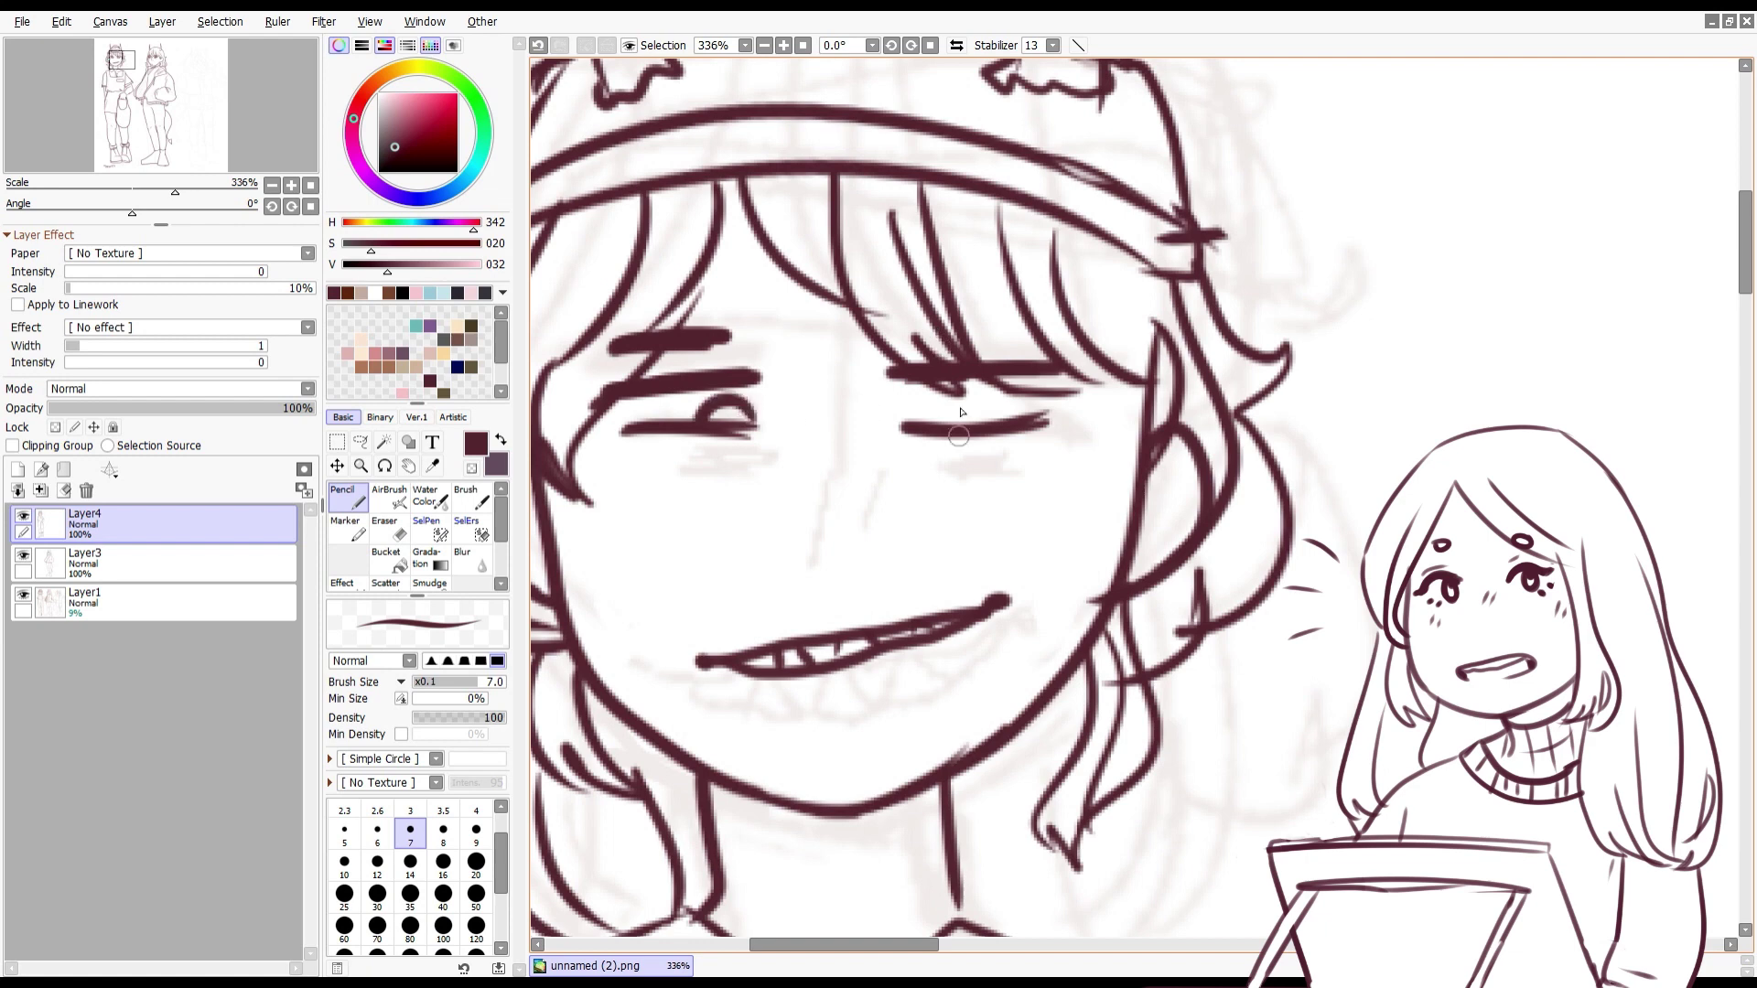
left_click_drag(952, 423, 1023, 416)
Step: Ink the nose with bridge and nostril strokes, and transform the mouth so it sits lower and more level
left_click_drag(796, 325, 815, 449)
left_click_drag(776, 554, 856, 549)
key("ctrl")
mouse_move(788, 635)
left_mouse_down()
mouse_move(738, 646)
mouse_move(779, 652)
left_mouse_up()
key("ctrl+t")
key("Return")
Step: Add a pair of short slanted blush strokes to each cheek of the left character
left_click_drag(604, 495, 578, 553)
left_click_drag(632, 492, 612, 535)
left_click_drag(996, 485, 991, 518)
left_click_drag(1018, 490, 1012, 523)
Step: Erase the left character's boots and ankle cuffs from the line art
key("e")
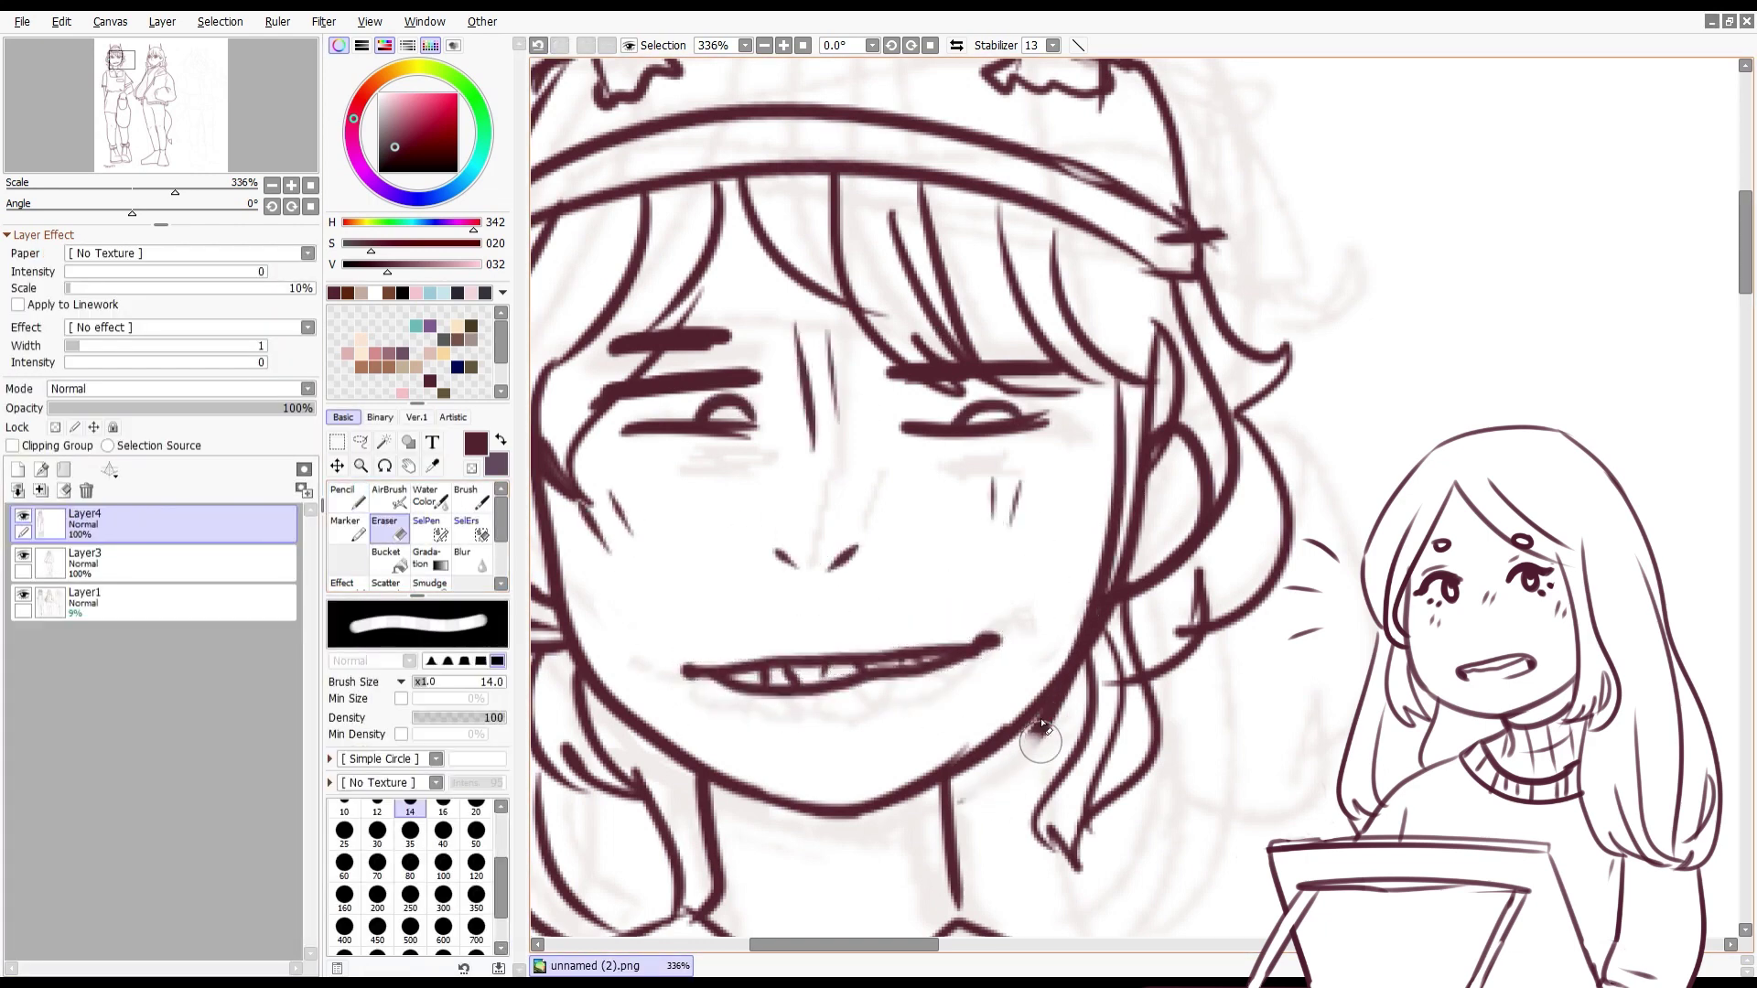
scroll(757, 265, "down", 5)
scroll(757, 265, "down", 2)
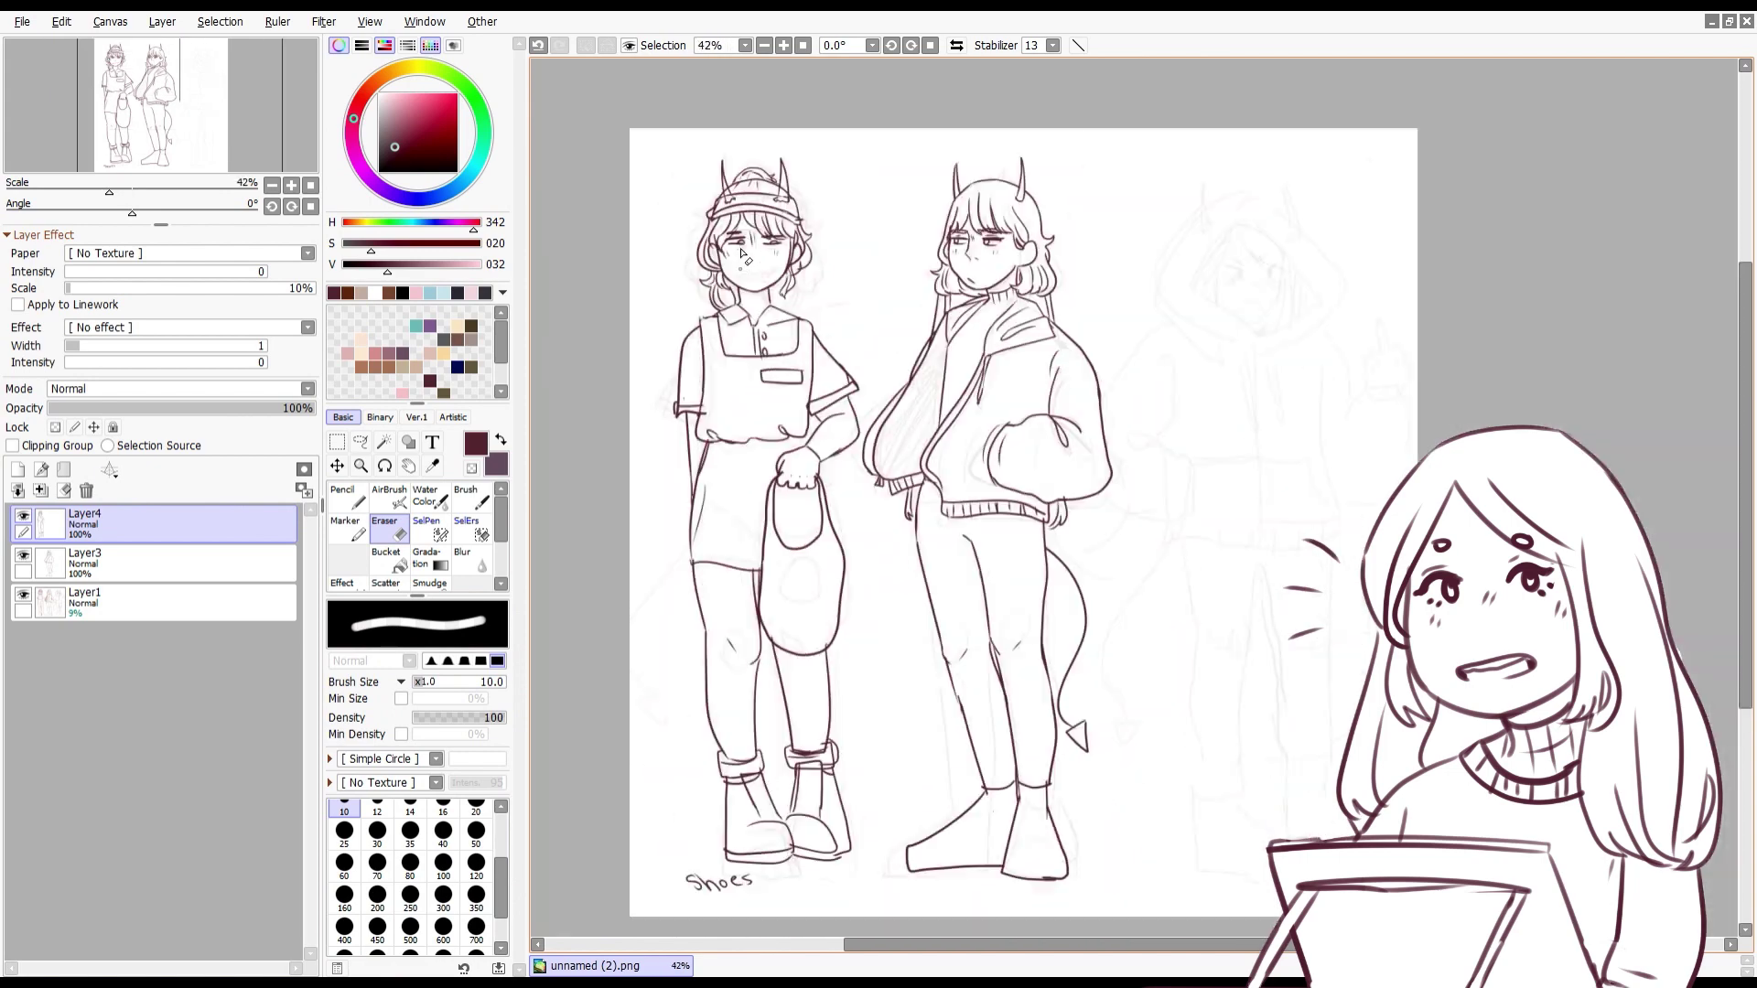
scroll(805, 732, "up", 2)
left_click_drag(842, 745, 726, 777)
scroll(752, 623, "down", 2)
Step: Redraw the left character's right-hand boot with a rounded toe, sole and ankle below a folded cuff
key("n")
scroll(753, 624, "up", 3)
mouse_move(842, 584)
left_mouse_down()
mouse_move(743, 587)
mouse_move(851, 620)
mouse_move(767, 666)
left_mouse_up()
mouse_move(850, 656)
left_mouse_down()
mouse_move(868, 877)
mouse_move(756, 861)
left_mouse_up()
mouse_move(833, 781)
left_mouse_down()
mouse_move(769, 865)
mouse_move(865, 851)
left_mouse_up()
key("ctrl+z")
left_click_drag(767, 663, 746, 786)
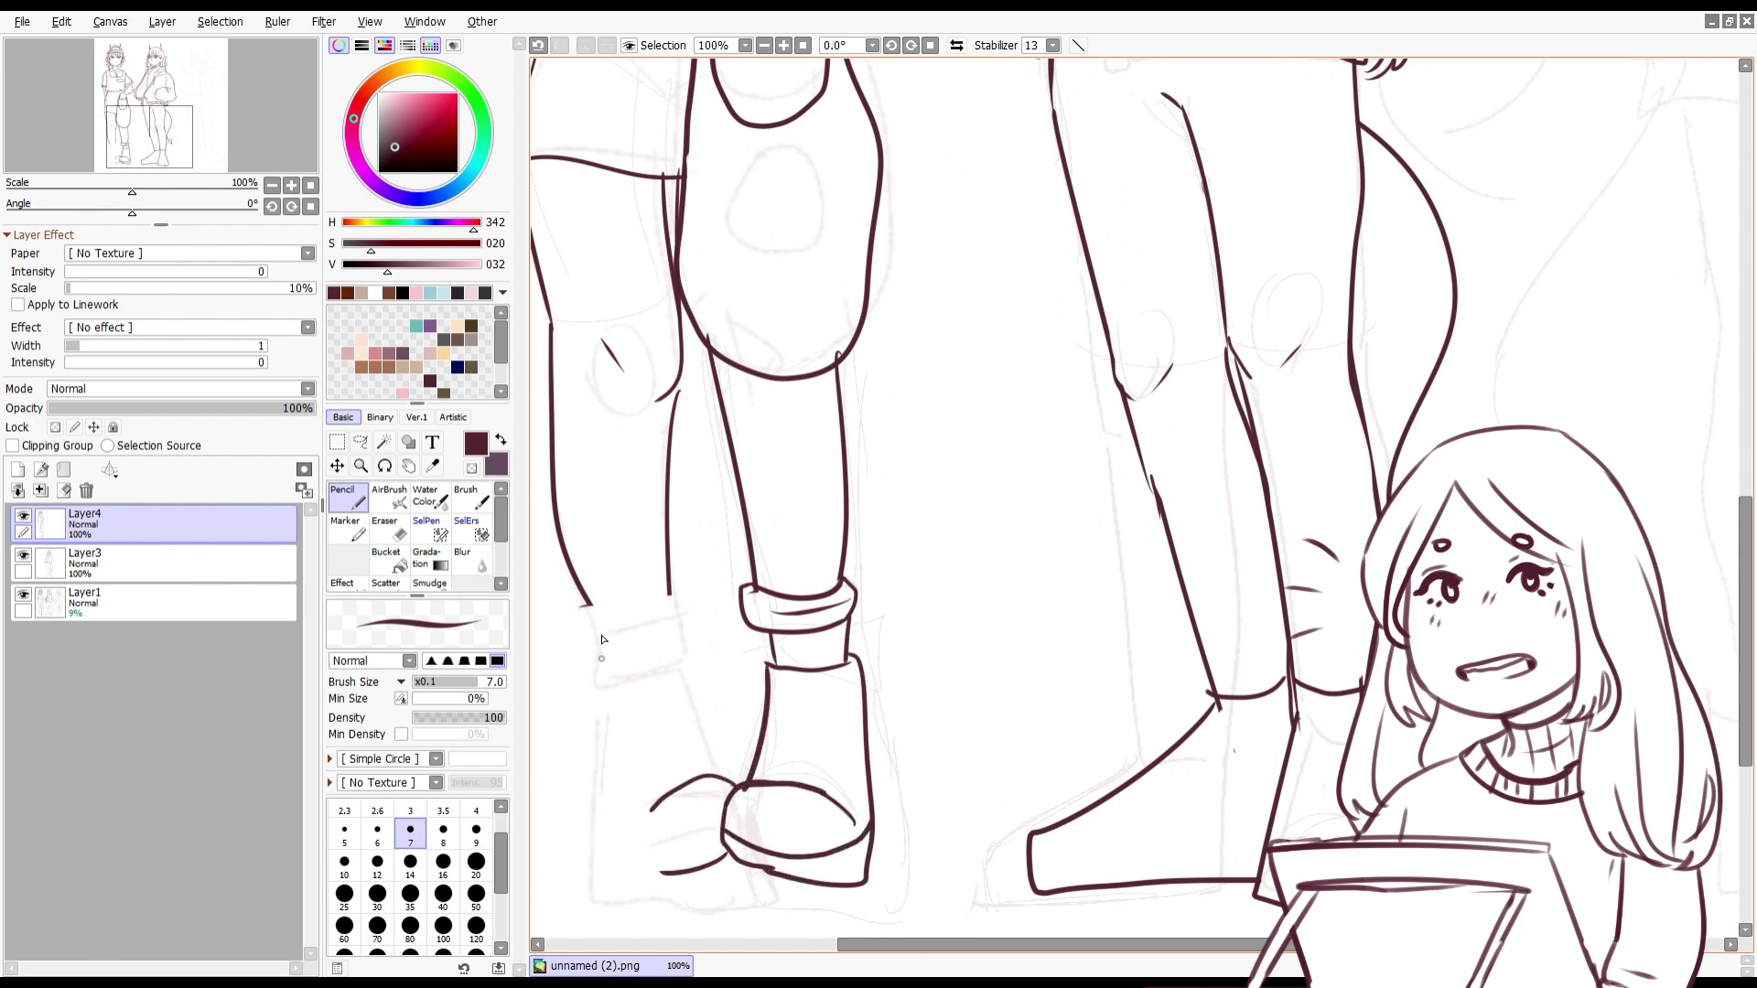
Step: Redraw the left-hand trouser cuff and boot, and clean up the toe line where the boots overlap
mouse_move(672, 599)
left_mouse_down()
mouse_move(573, 615)
mouse_move(692, 643)
mouse_move(582, 613)
left_mouse_up()
key("ctrl+z")
left_click_drag(679, 650, 723, 776)
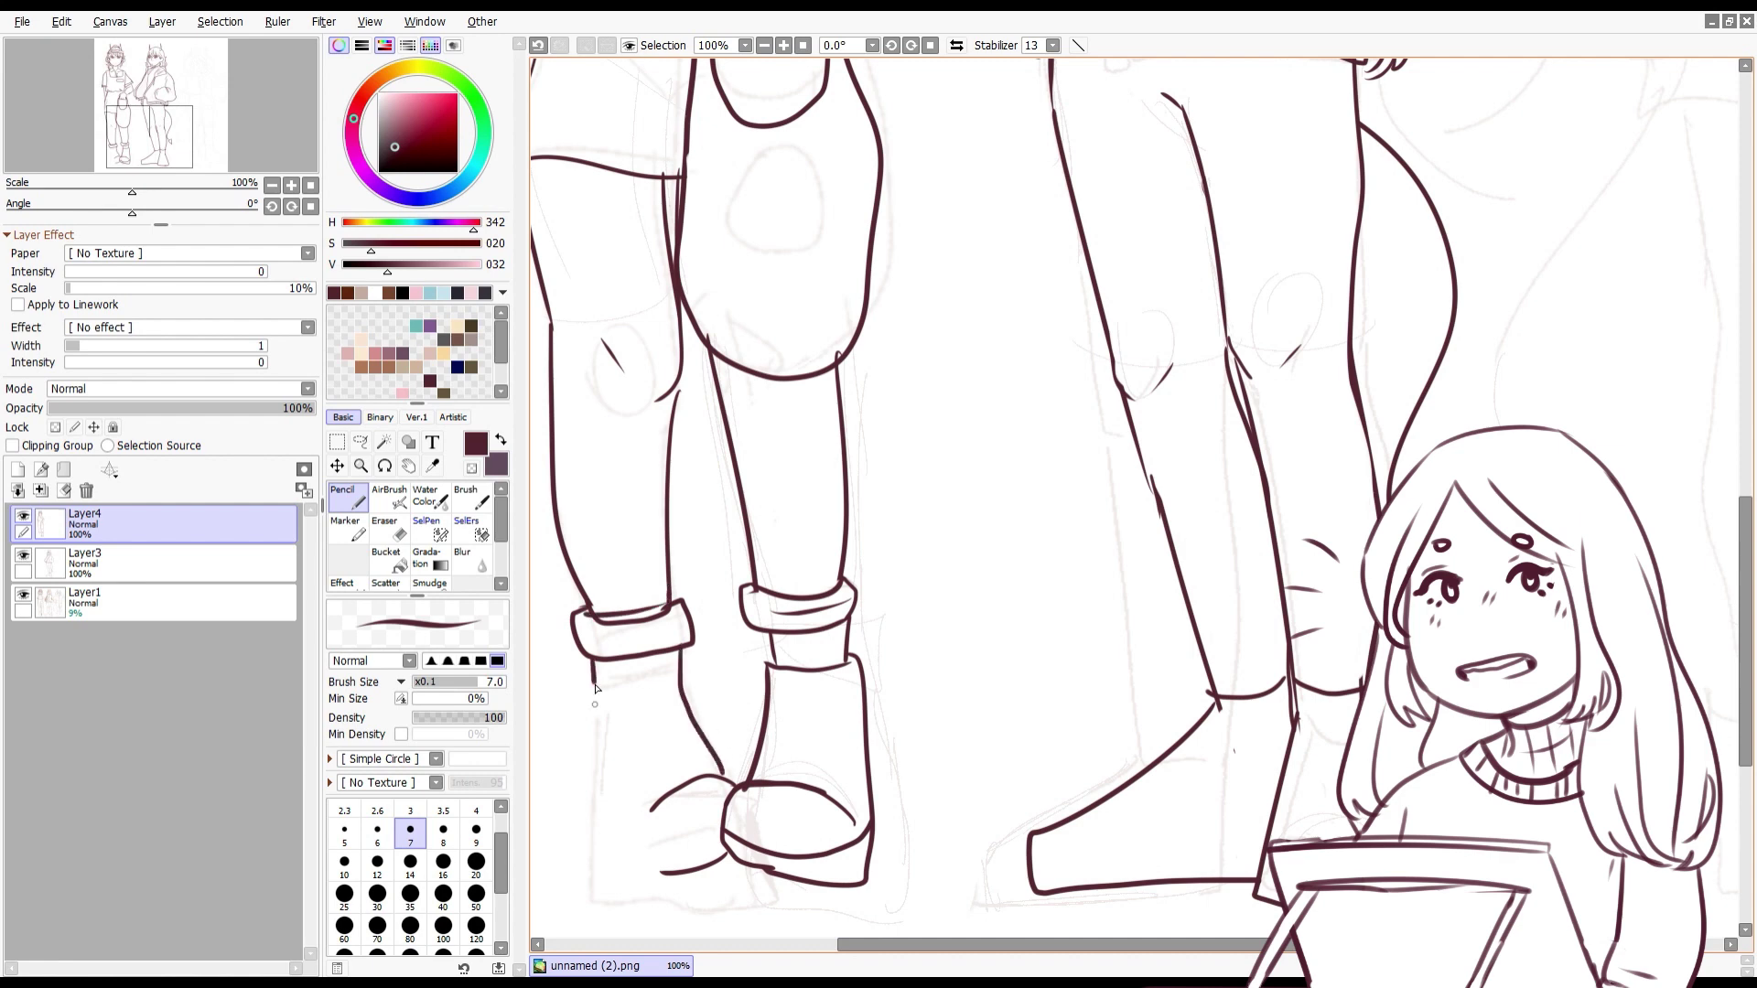
left_click_drag(593, 659, 673, 874)
key("ctrl+z")
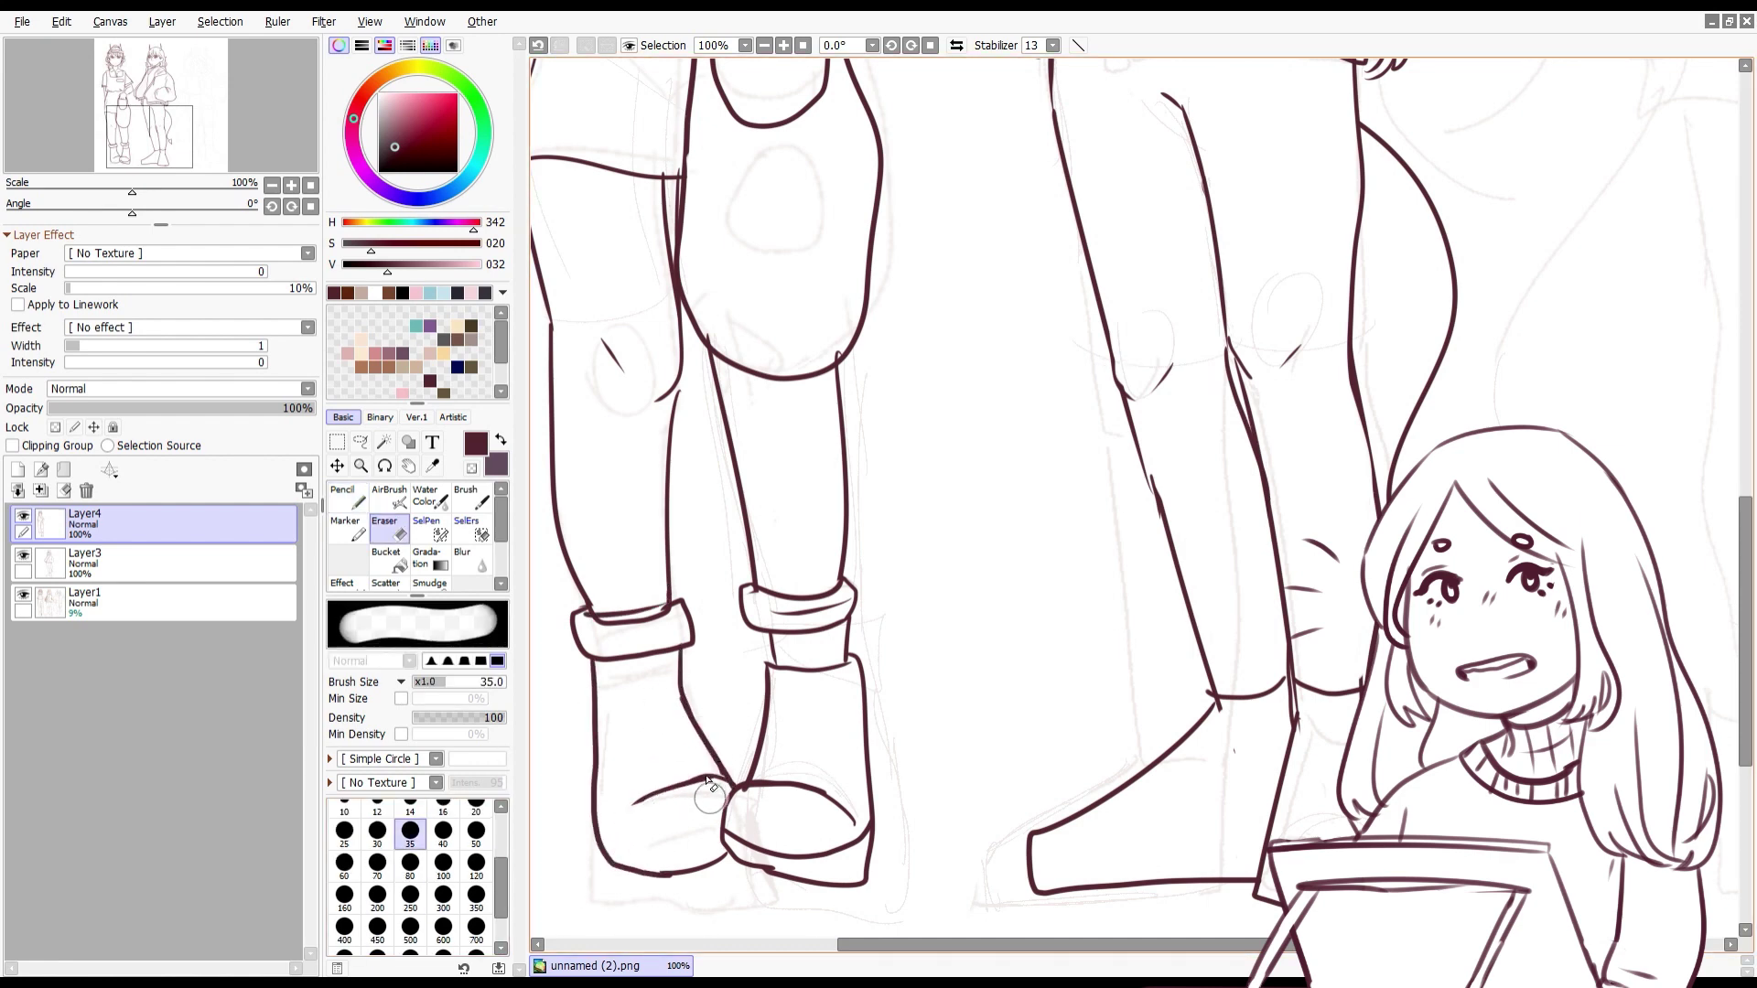
left_click_drag(732, 782, 621, 831)
scroll(662, 691, "down", 7)
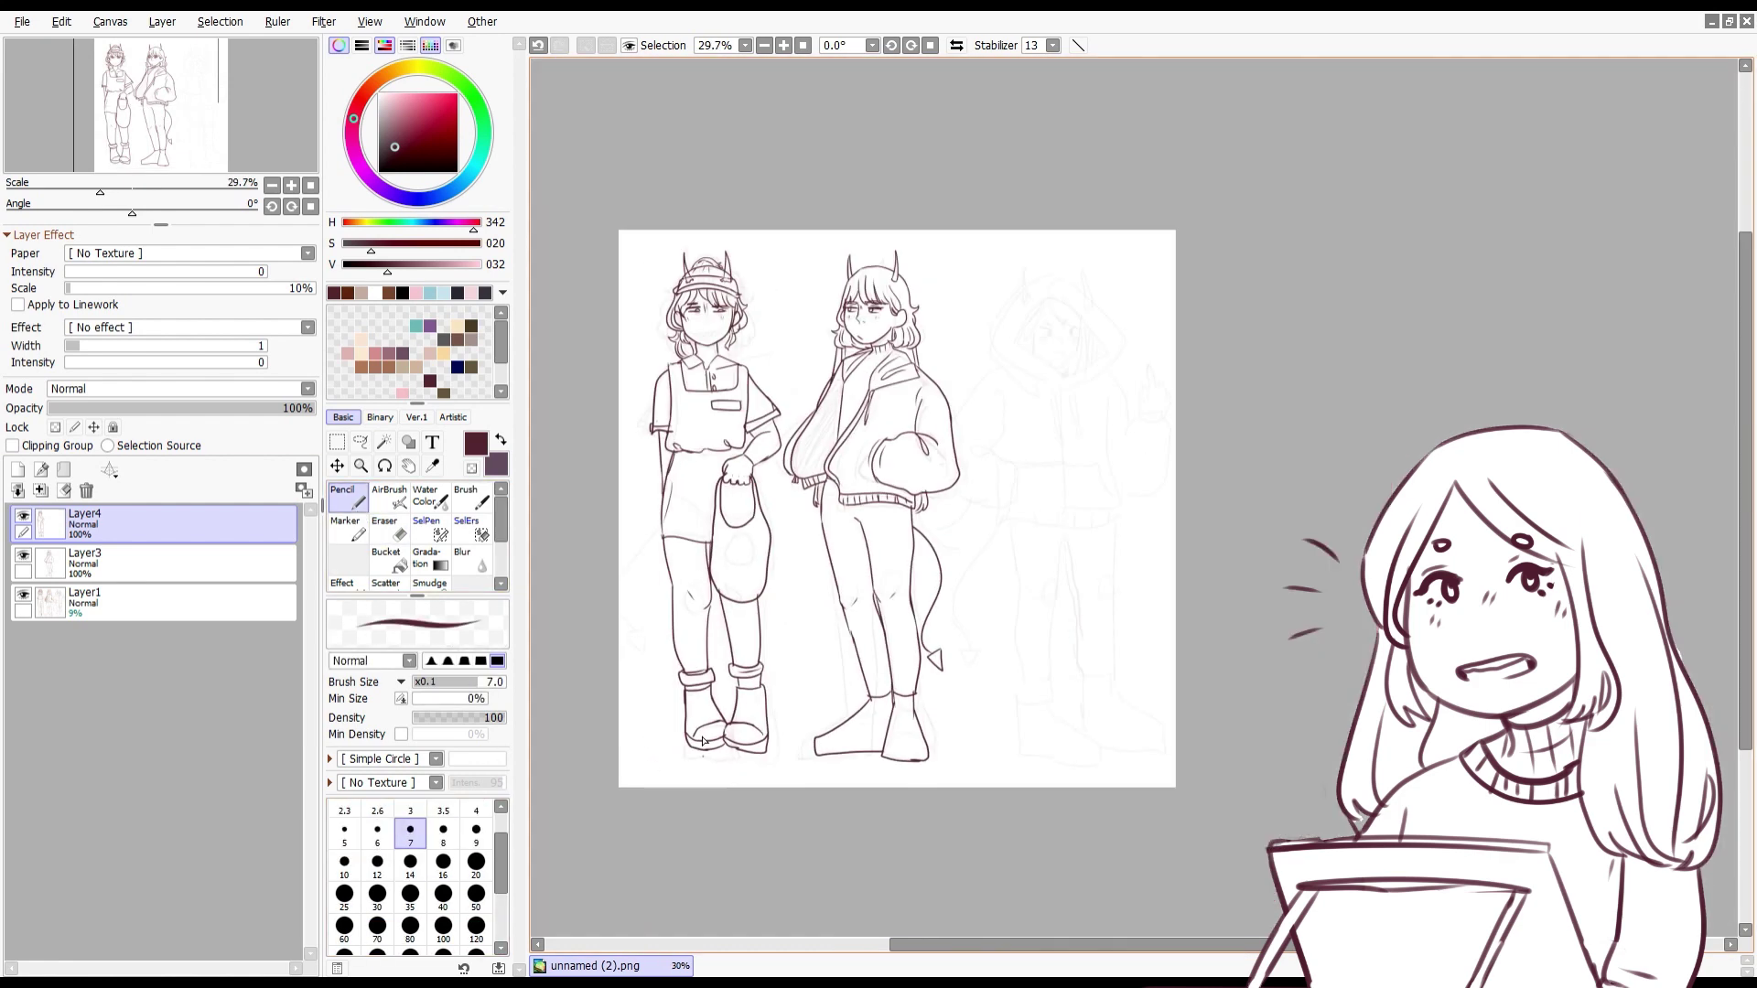
scroll(732, 778, "up", 6)
left_click_drag(732, 783, 744, 771)
scroll(744, 771, "down", 6)
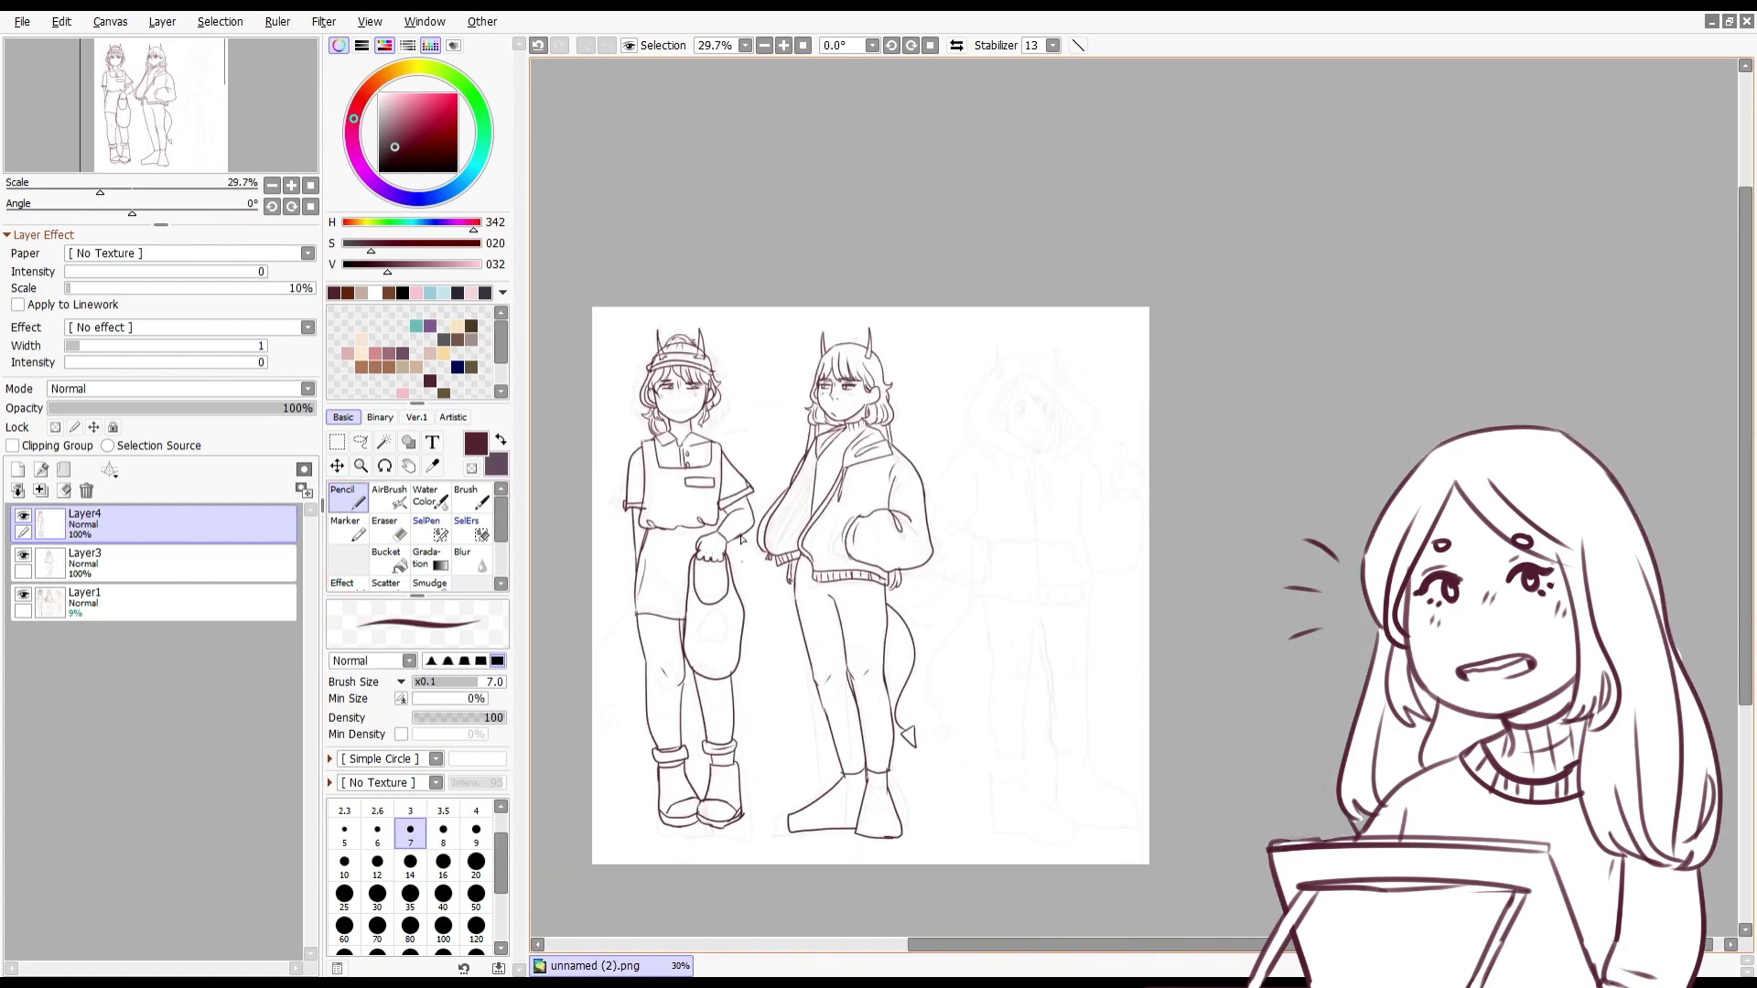
Step: Move the left character's lower legs and boots slightly down, and bridge the gaps in the leg lines
left_click(361, 442)
left_click(346, 497)
scroll(632, 747, "up", 6)
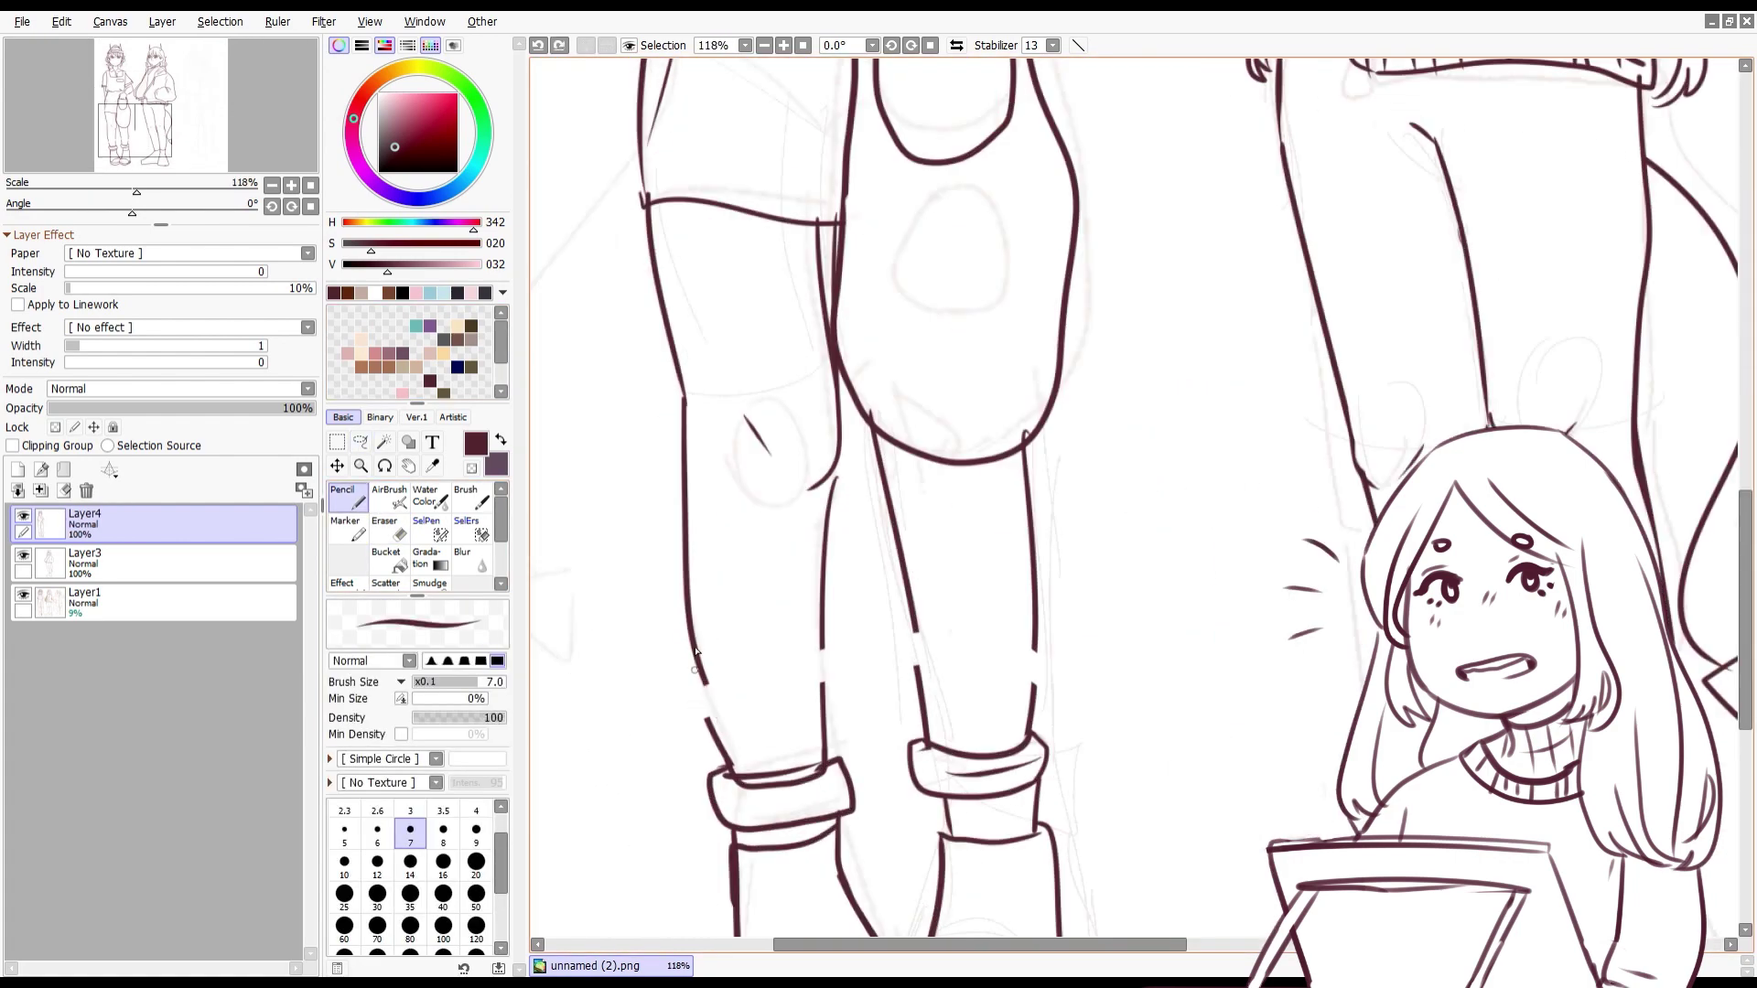
scroll(1023, 644, "down", 6)
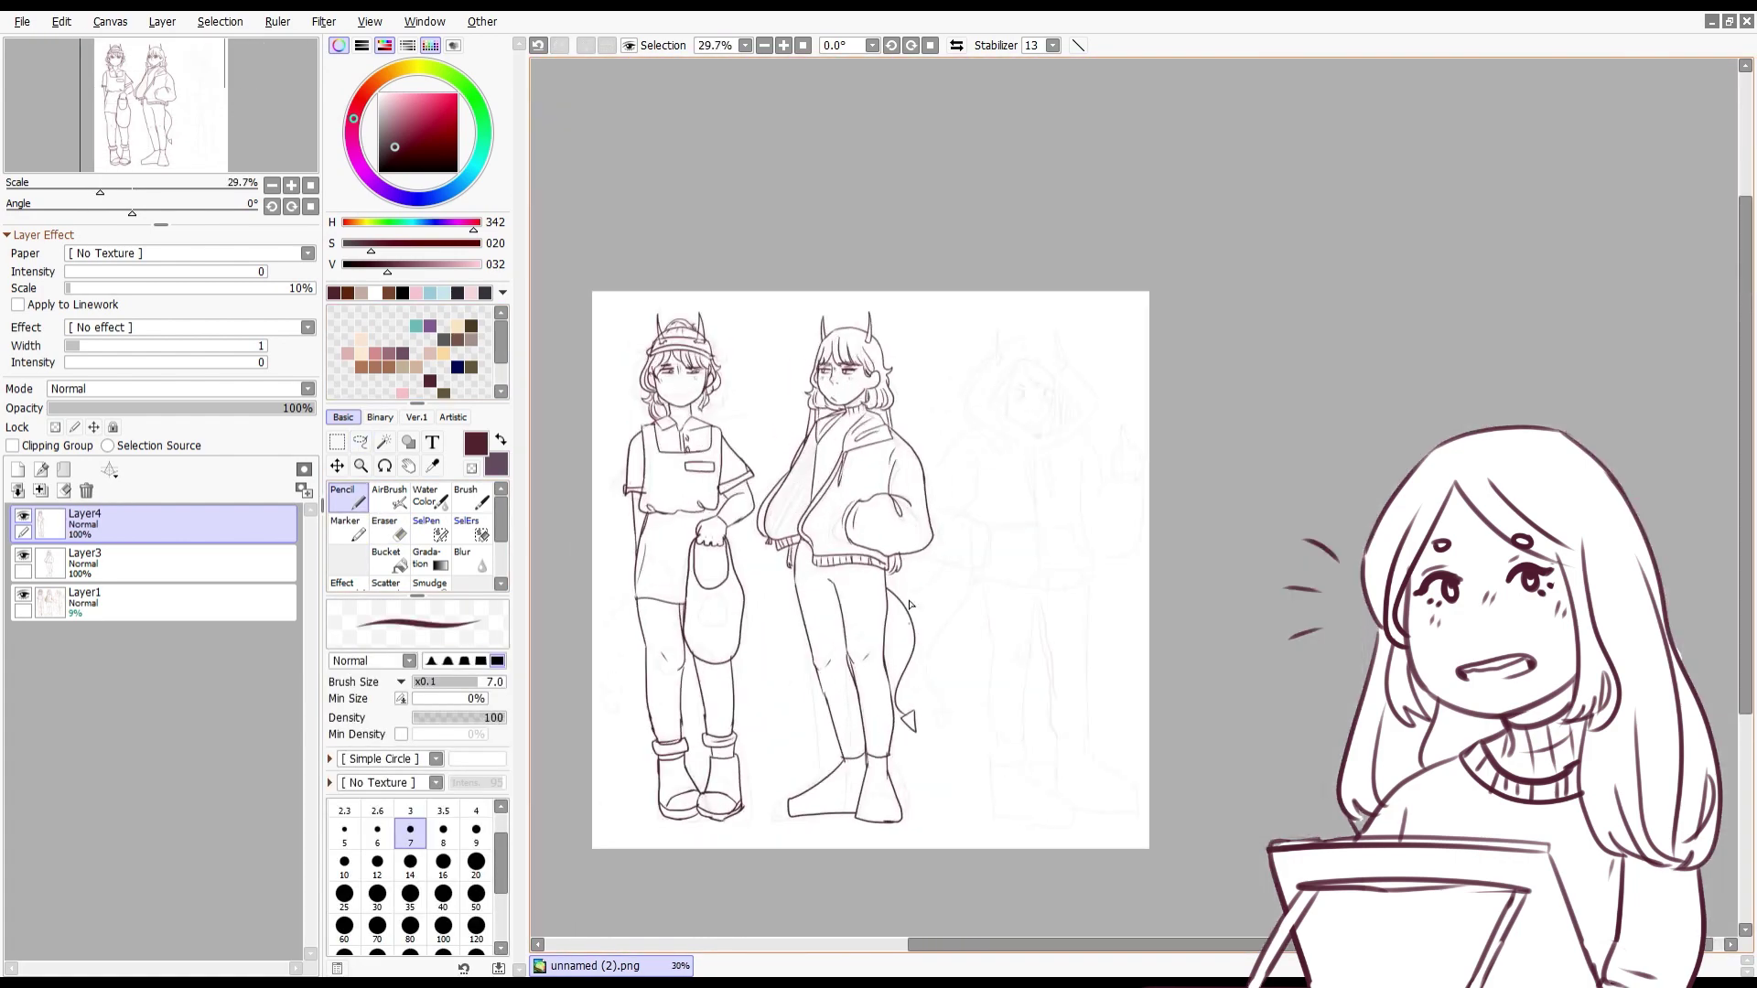
Step: Add a new layer and ink the pointed hood opening, face edge and first fringe strands of the third character
left_click(41, 469)
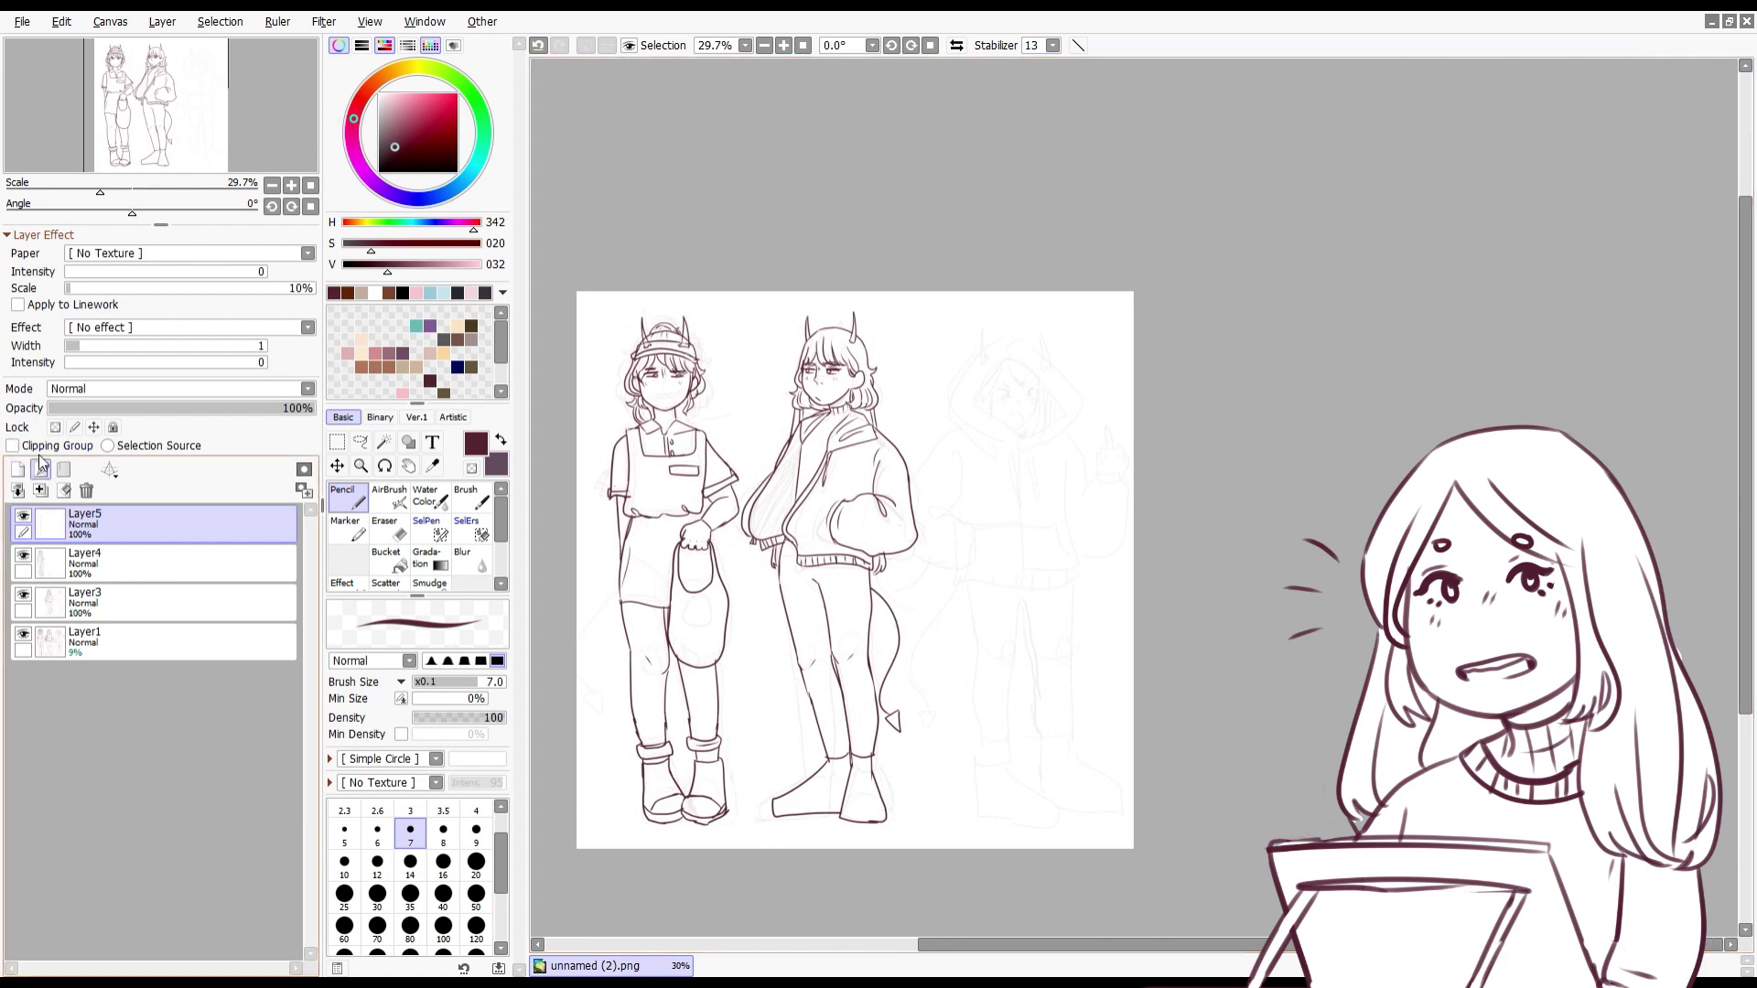
scroll(707, 559, "up", 7)
scroll(695, 586, "down", 5)
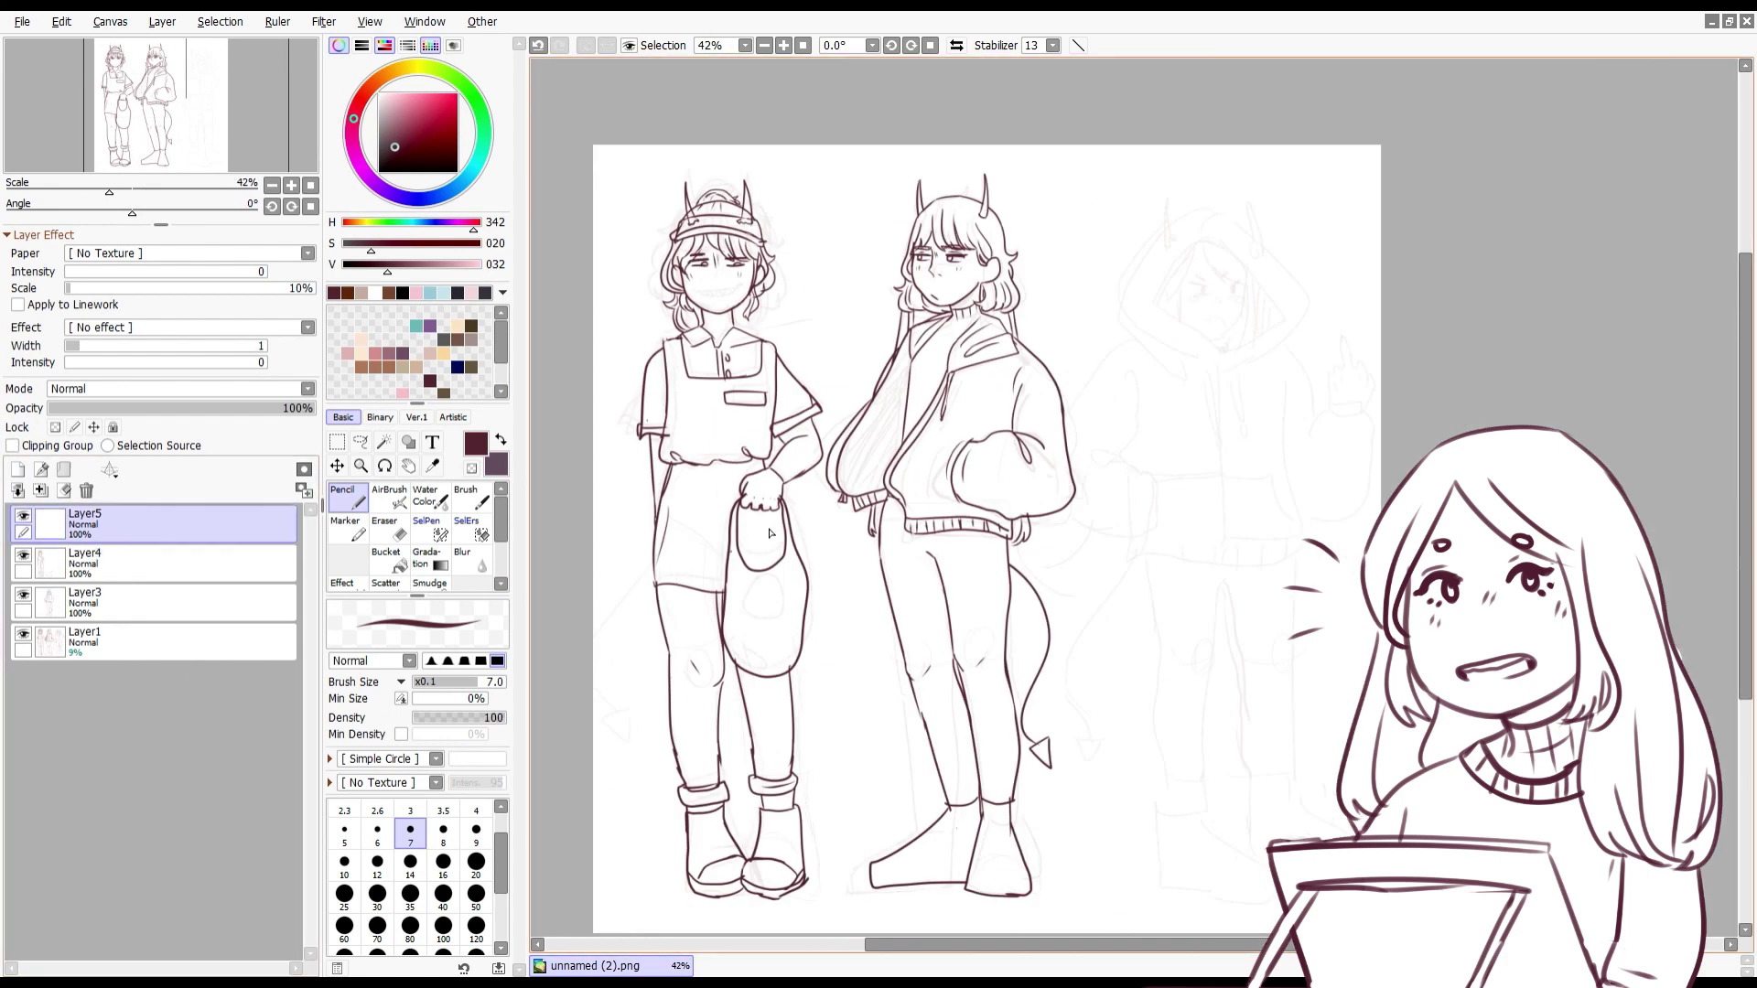
scroll(1204, 279, "up", 8)
mouse_move(1126, 739)
left_mouse_down()
mouse_move(1089, 95)
mouse_move(1185, 661)
left_mouse_up()
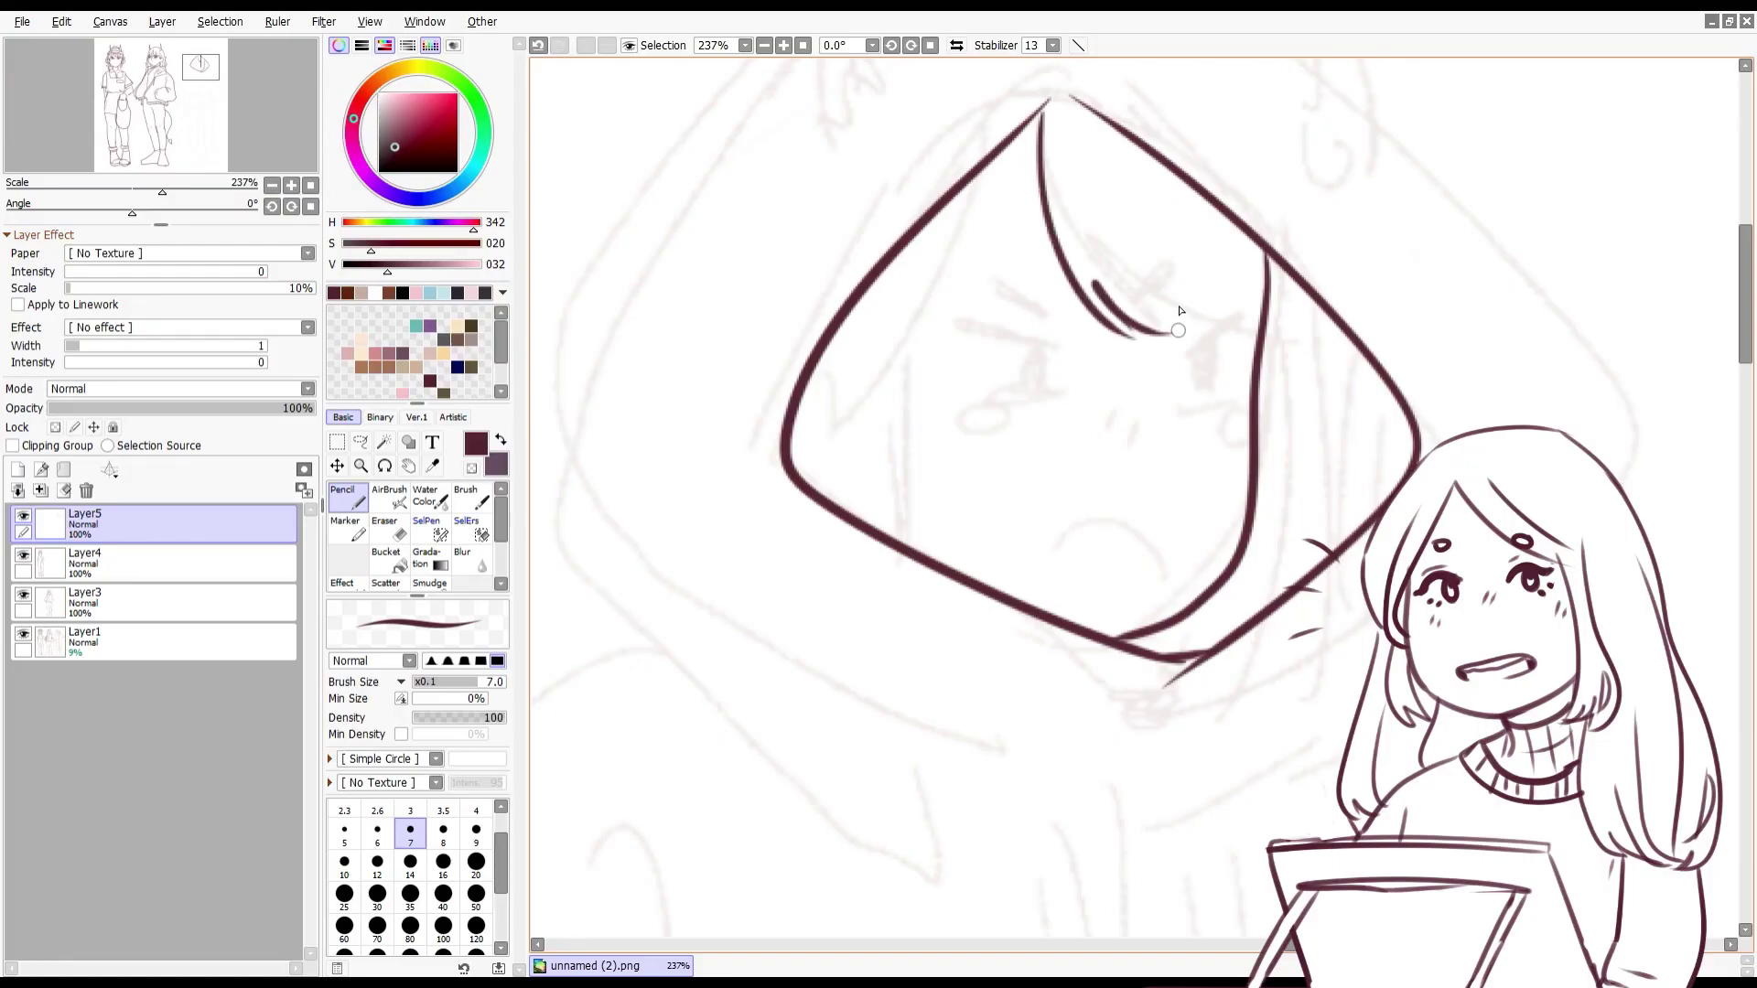
Step: Ink the rest of the fringe and the long hair strands framing both sides of the hooded face
mouse_move(1119, 200)
left_mouse_down()
mouse_move(1234, 350)
mouse_move(1195, 626)
left_mouse_up()
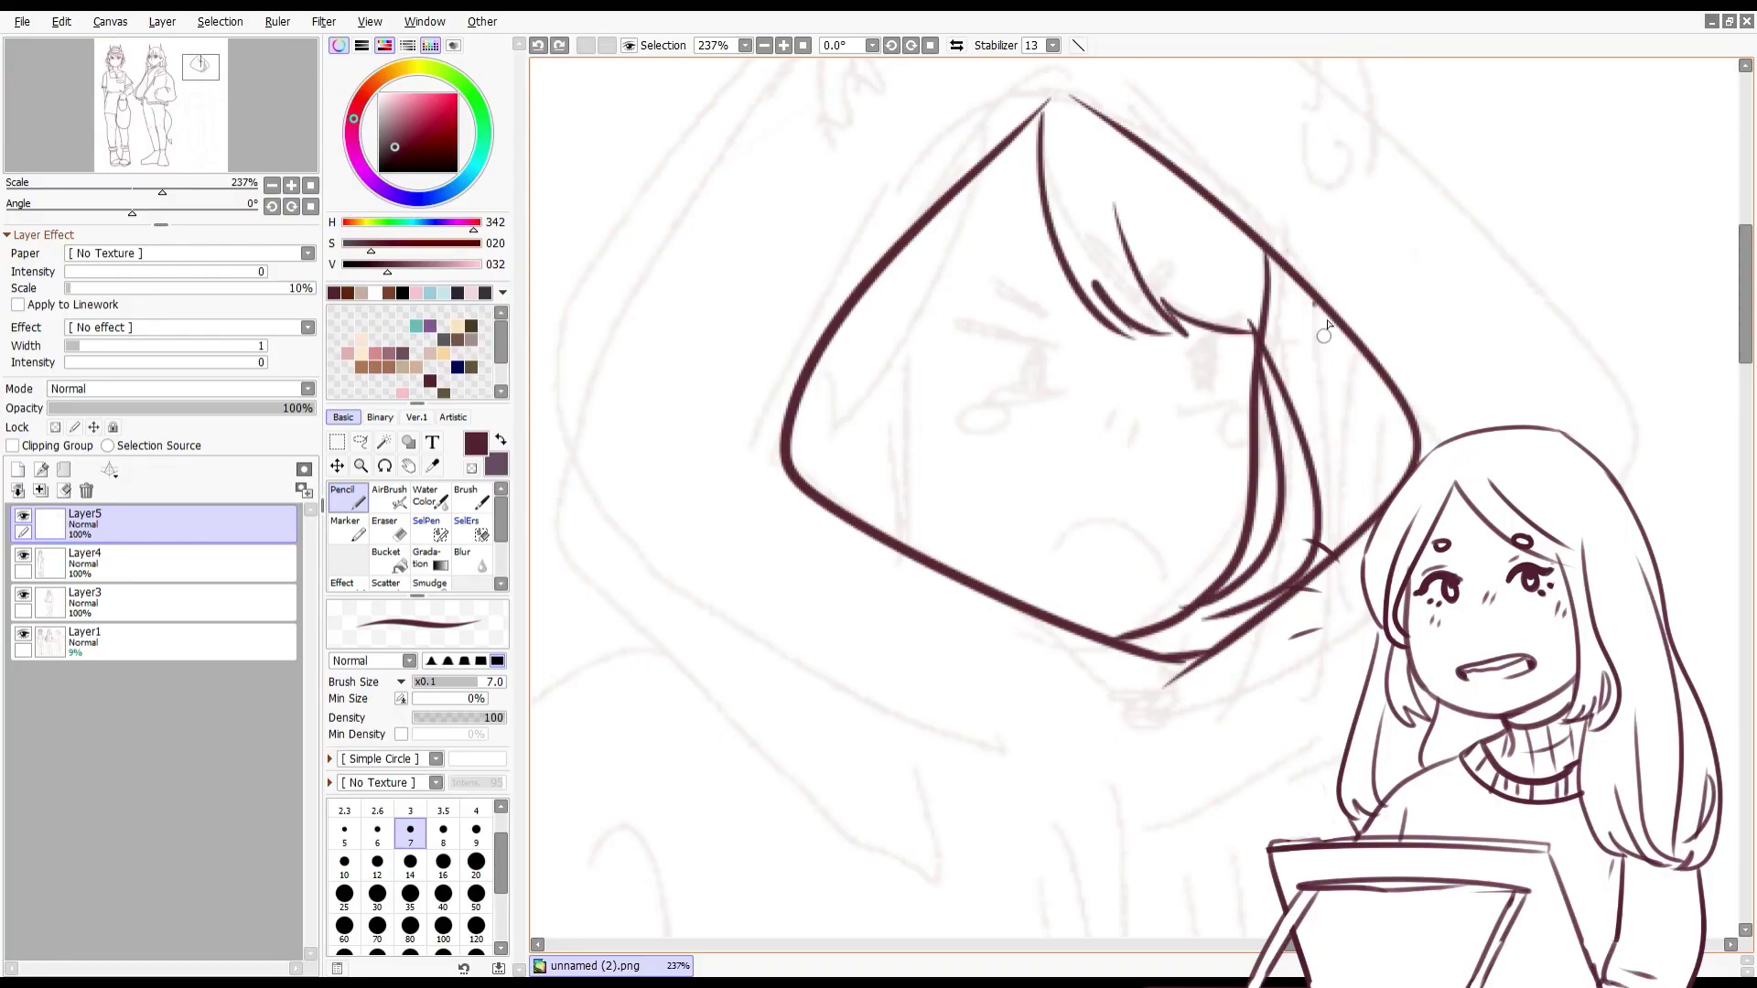
left_click_drag(1318, 311, 1384, 514)
left_click_drag(1040, 135, 912, 377)
mouse_move(987, 210)
left_mouse_down()
mouse_move(865, 377)
mouse_move(908, 540)
left_mouse_up()
left_click_drag(860, 399, 884, 527)
Step: Ink a frowning mouth and the upper and lower eyelids of both eyes on the hooded face
left_click_drag(1181, 538, 1027, 552)
mouse_move(953, 341)
left_mouse_down()
mouse_move(1043, 344)
mouse_move(1029, 376)
left_mouse_up()
left_click_drag(1057, 373, 943, 389)
left_click_drag(1155, 338, 1250, 326)
left_click_drag(1148, 368, 1252, 377)
Step: Ink the hooded face's irises, nose, cheek marks and angry eyebrows
mouse_move(1103, 328)
left_mouse_down()
mouse_move(1118, 381)
mouse_move(1098, 368)
left_mouse_up()
left_click_drag(1149, 320, 1144, 410)
left_click_drag(1153, 422, 1139, 452)
left_click_drag(1221, 389, 1200, 425)
left_click_drag(971, 413, 957, 452)
left_click_drag(958, 311, 1225, 276)
Step: Ink the hood's outer outline around the face opening and add another fringe strand
scroll(1099, 220, "down", 10)
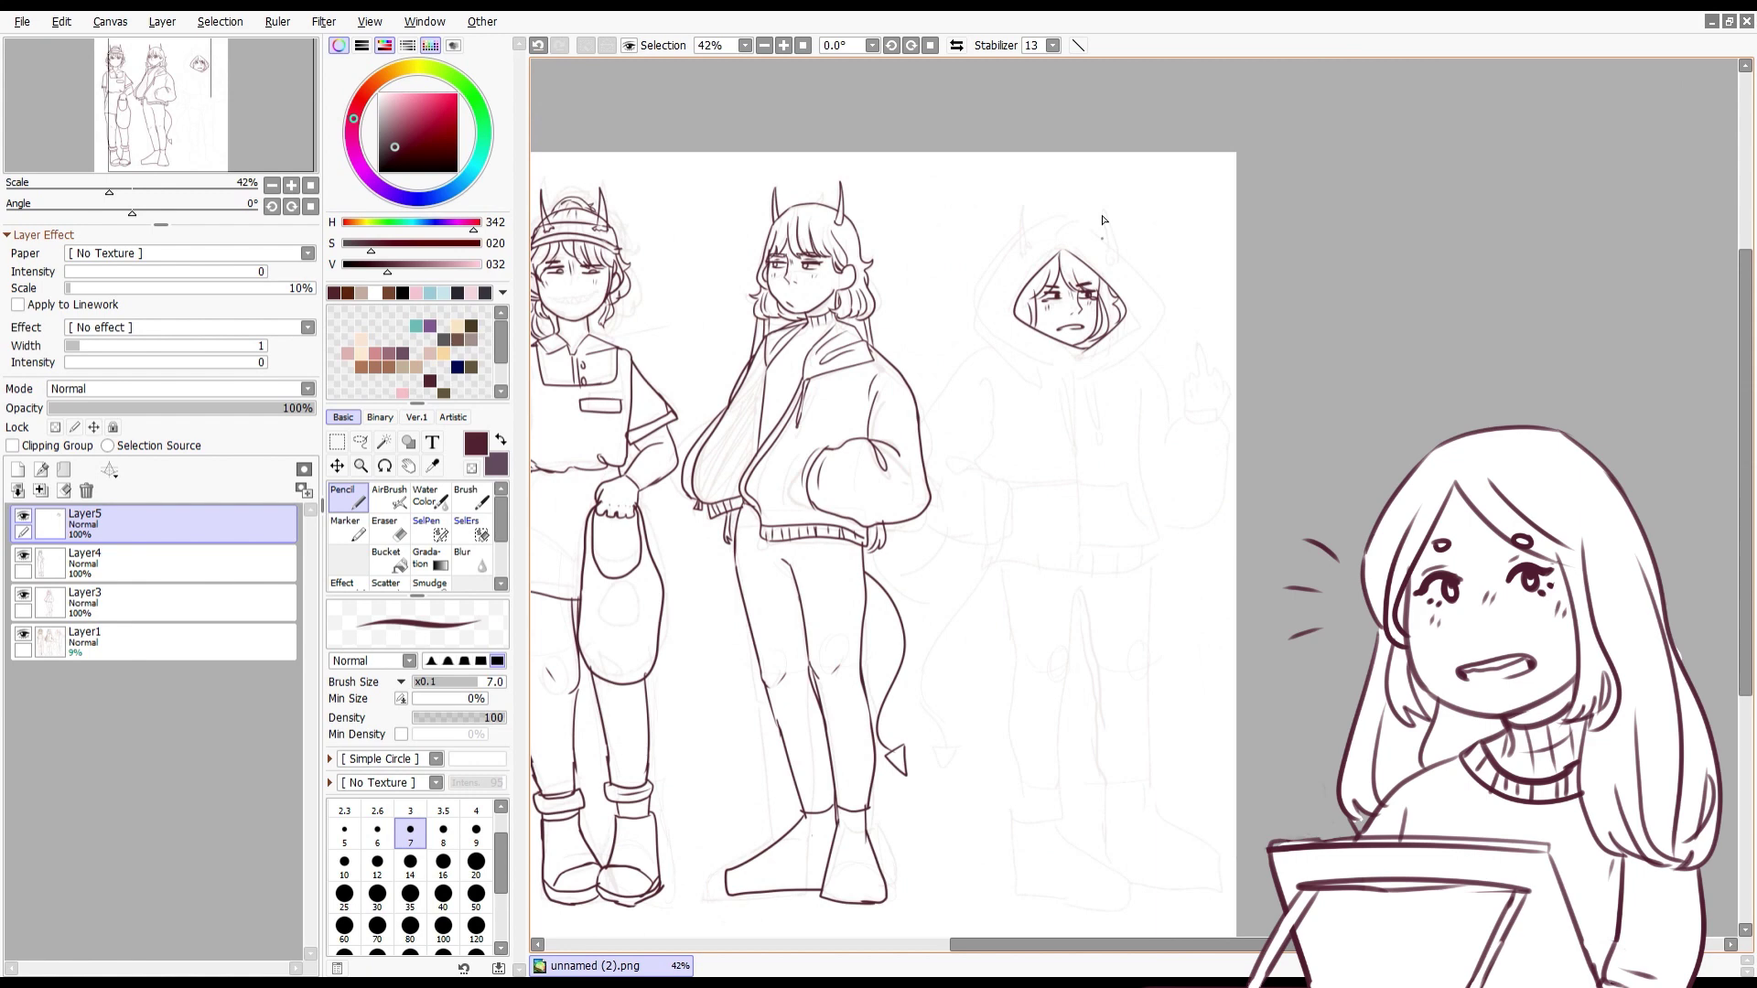
scroll(1102, 219, "up", 6)
scroll(1002, 305, "down", 4)
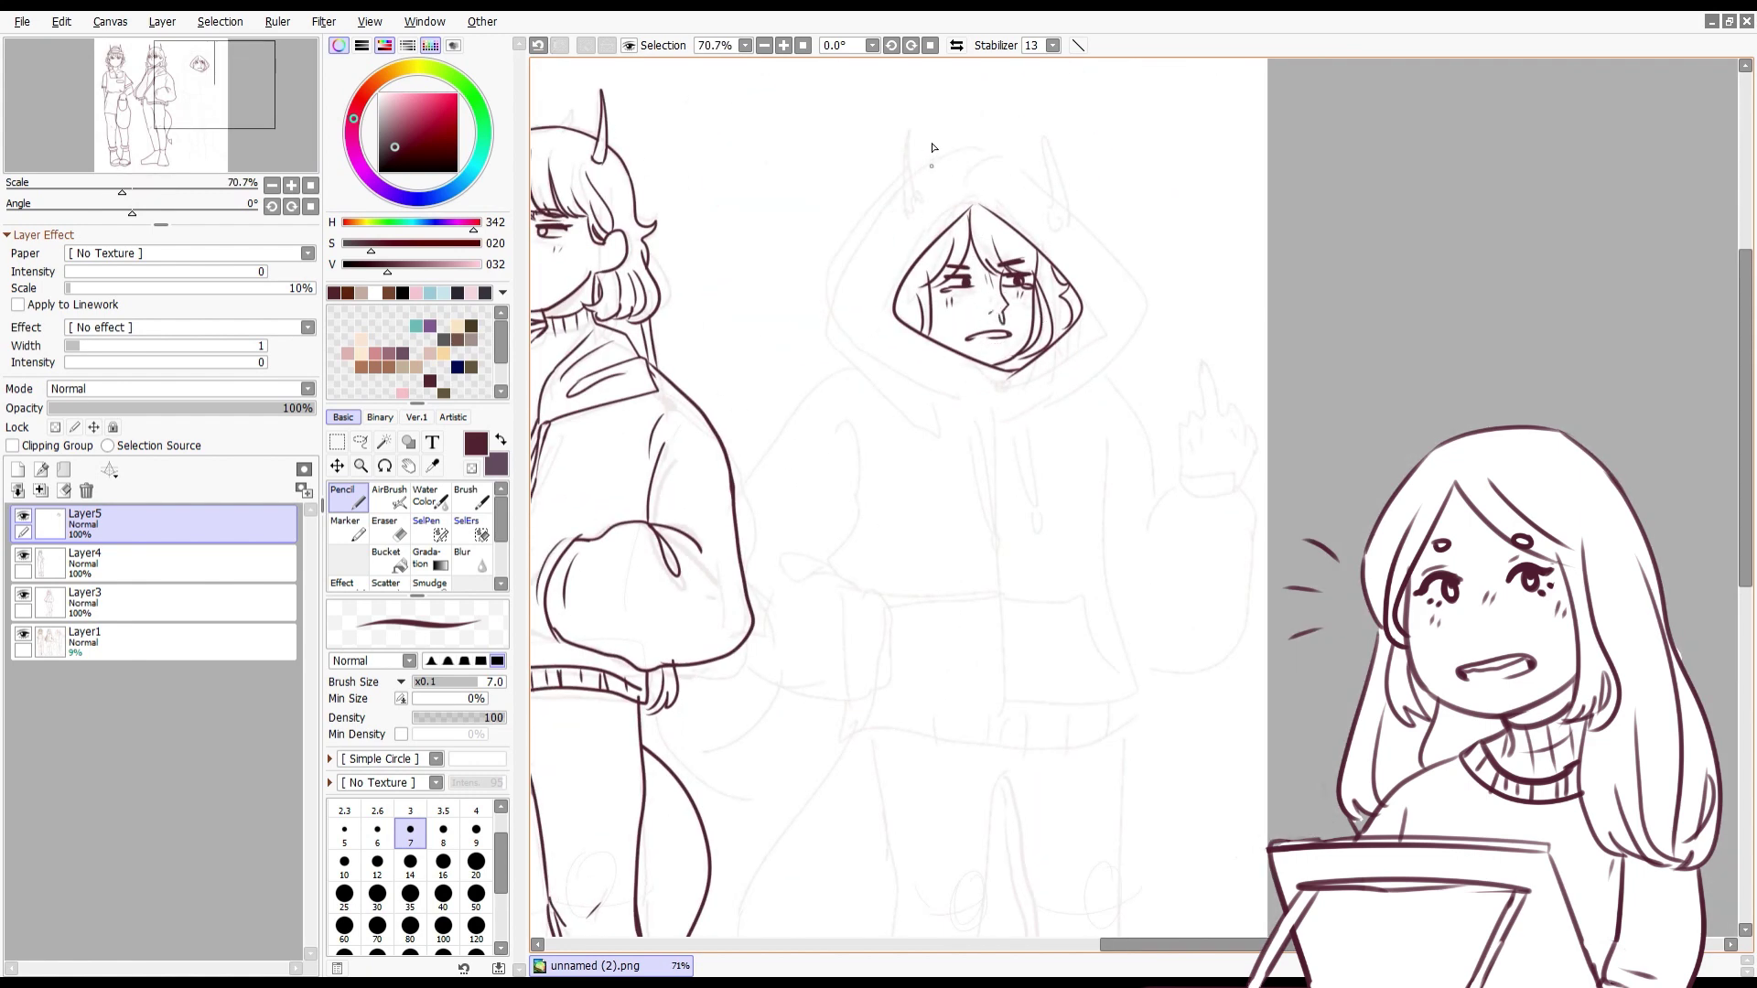
left_click_drag(895, 191, 929, 398)
key("ctrl+z")
left_click_drag(903, 191, 915, 384)
left_click_drag(901, 174, 1117, 375)
key("ctrl+z")
key("ctrl+y")
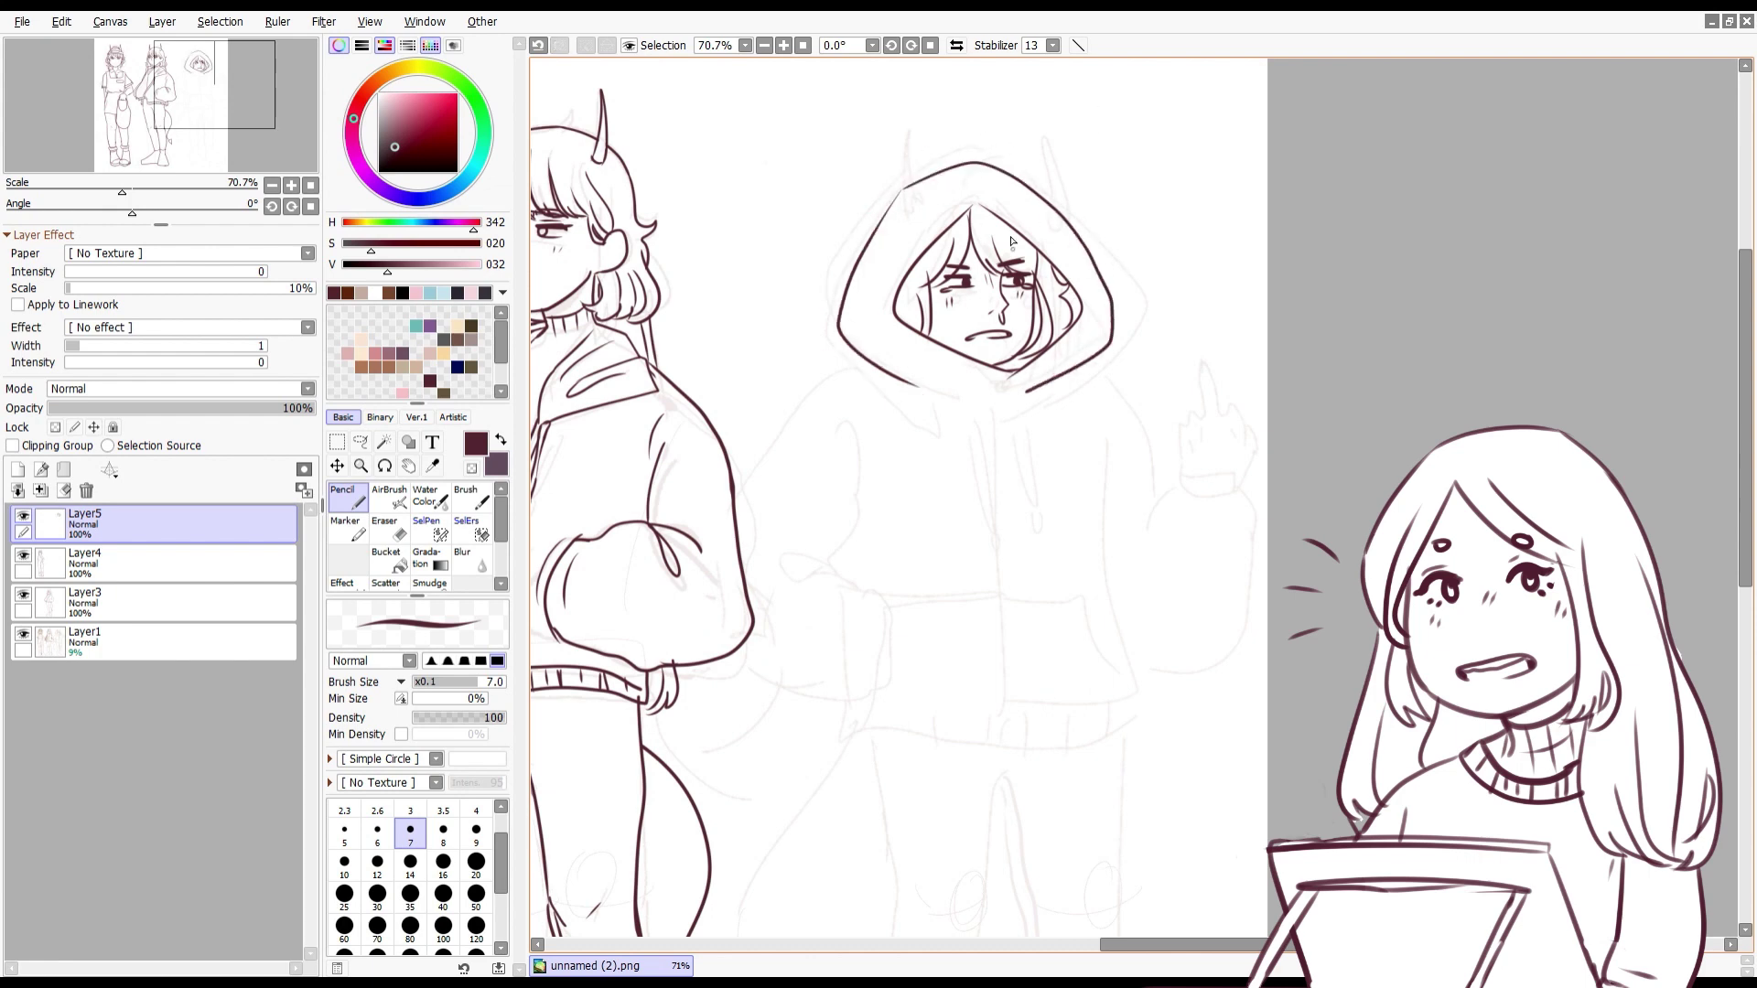
key("ctrl+z")
mouse_move(903, 190)
left_mouse_down()
mouse_move(1041, 185)
mouse_move(1049, 372)
left_mouse_up()
left_click_drag(994, 225, 1030, 274)
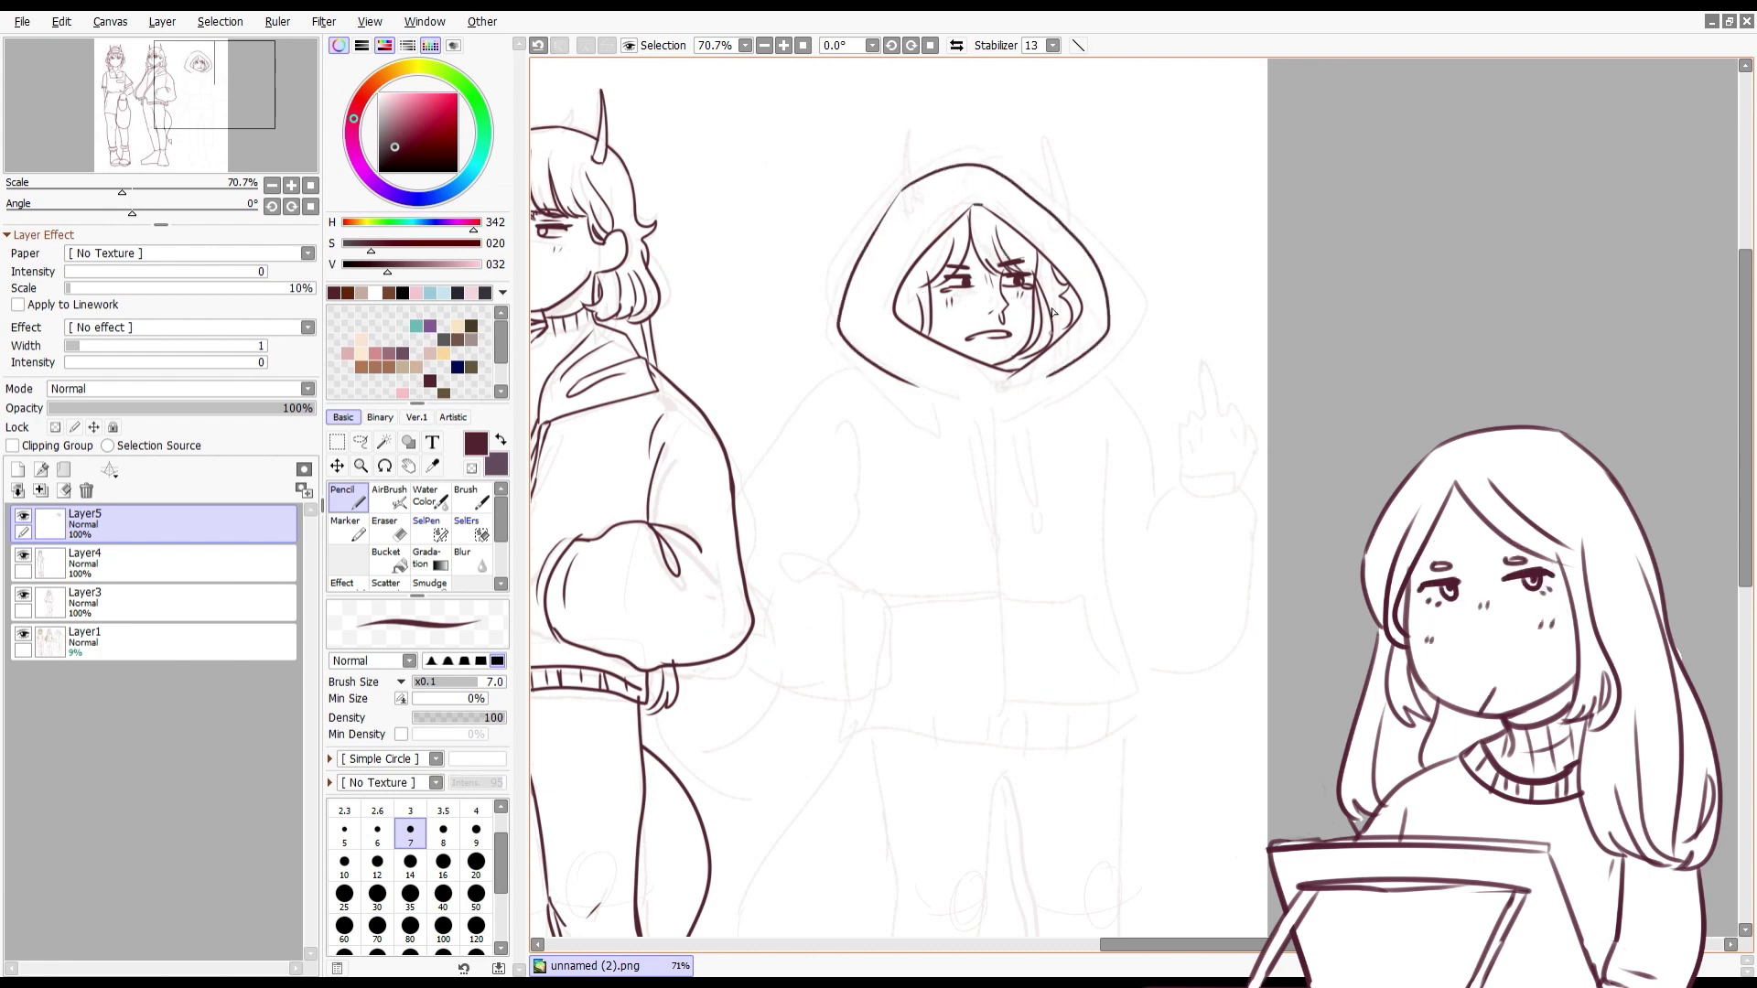
Step: Ink two curved horns with jagged fabric at their bases poking through the hood, mirroring the view for the second
scroll(915, 211, "up", 3)
mouse_move(927, 233)
left_mouse_down()
mouse_move(896, 191)
mouse_move(913, 188)
left_mouse_up()
scroll(915, 211, "down", 2)
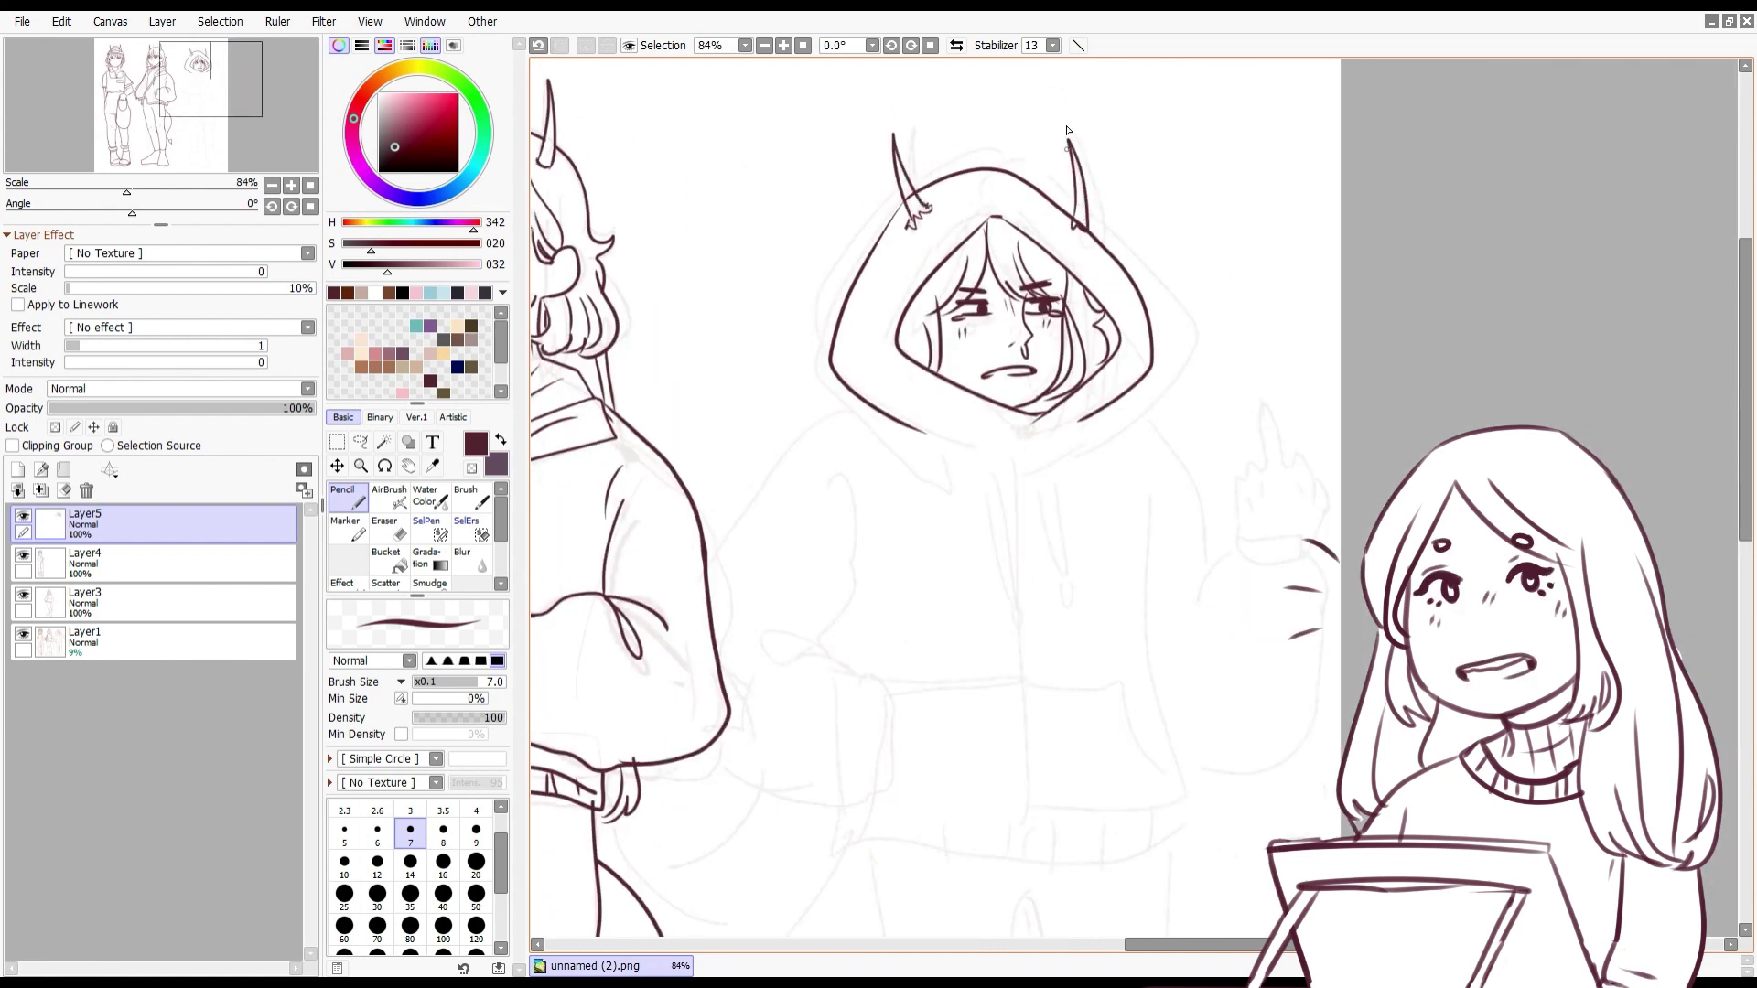
scroll(1067, 130, "down", 1)
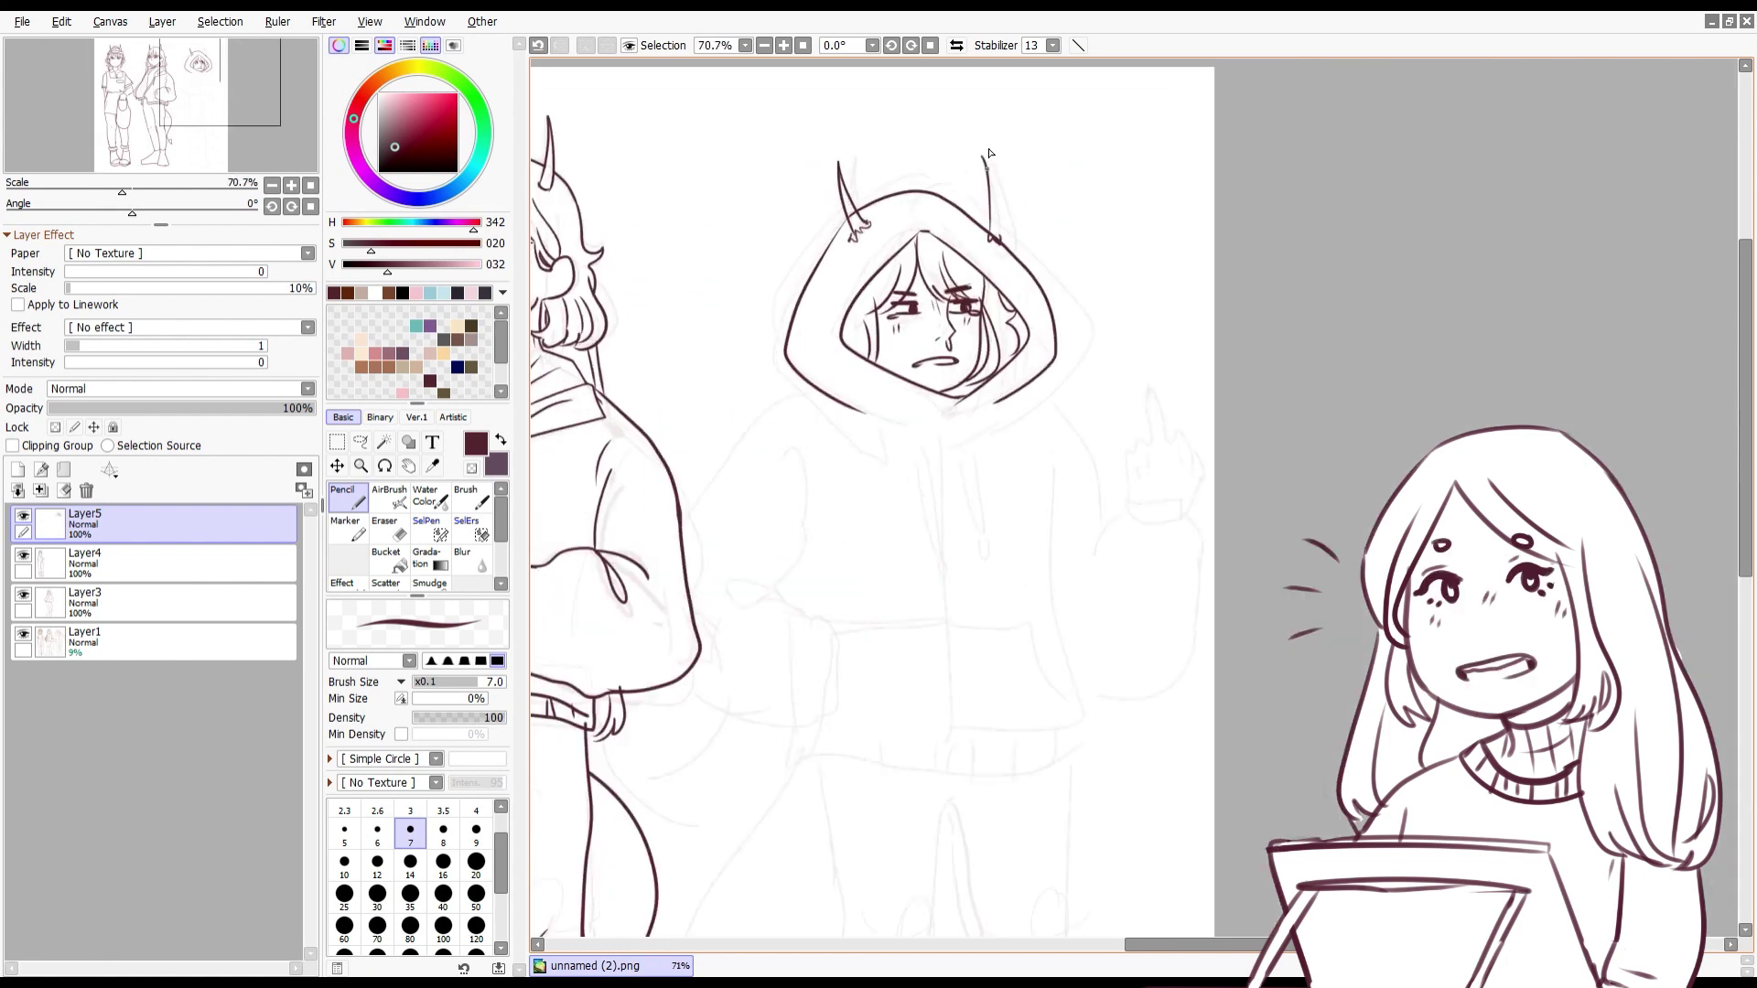
key("h")
left_click_drag(998, 259, 775, 134)
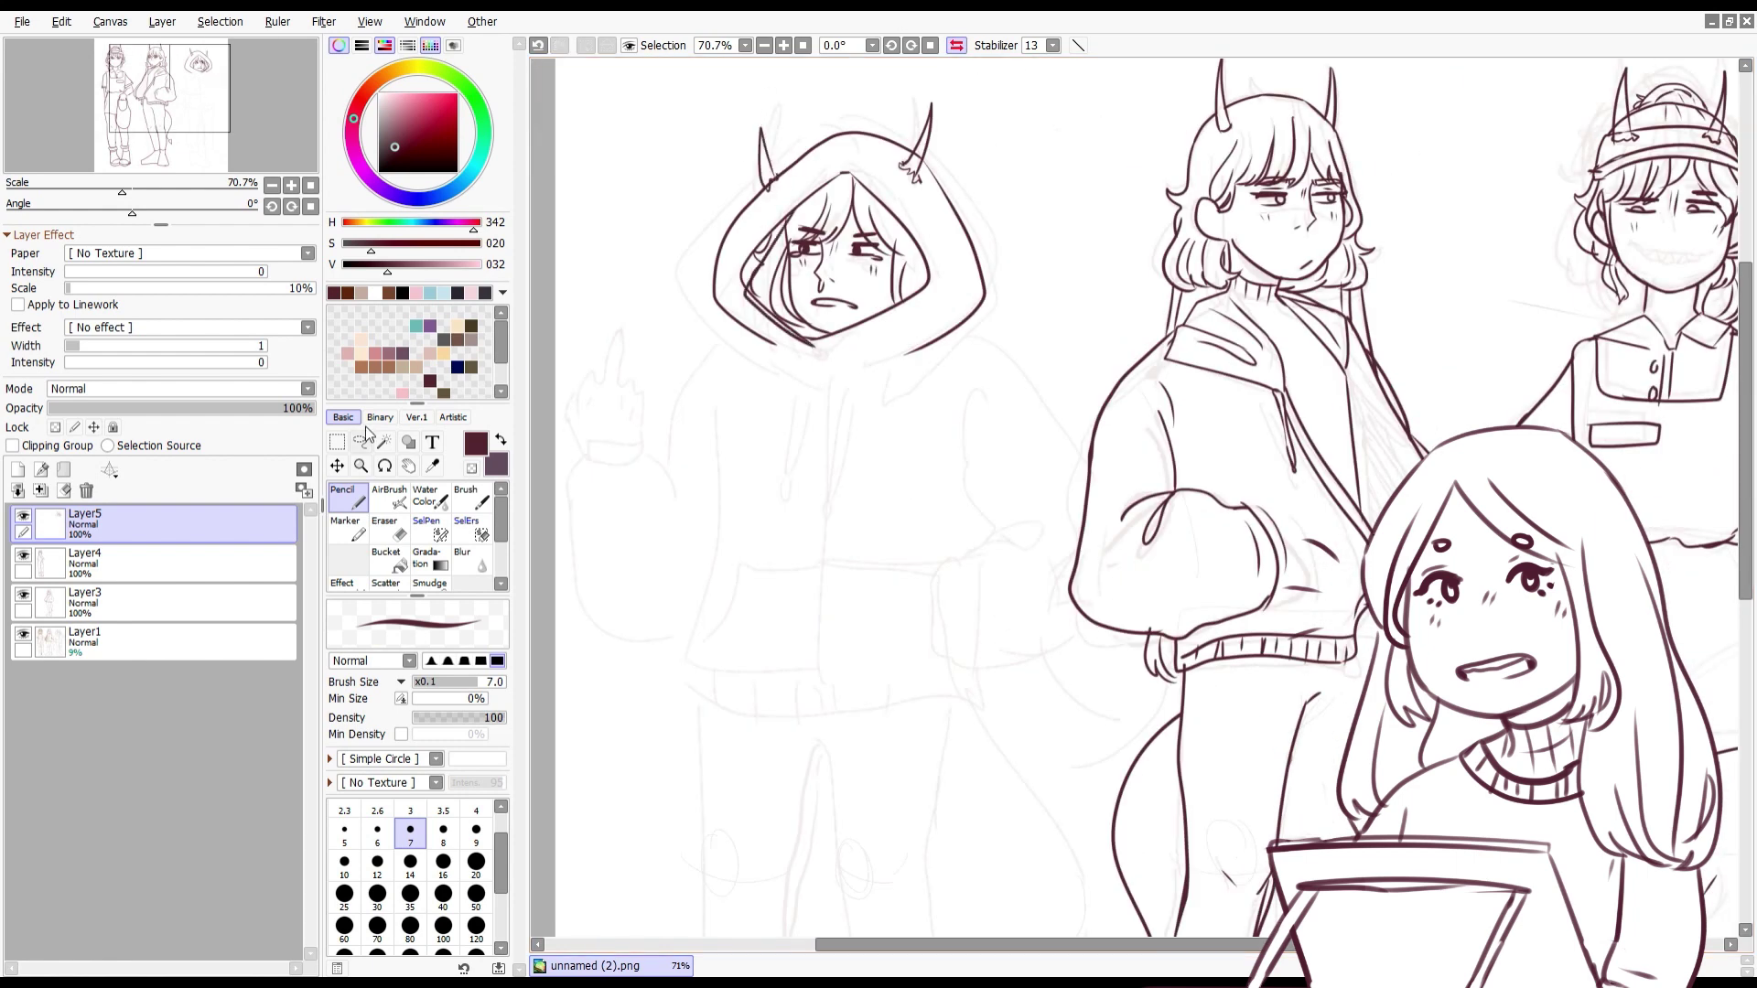
Step: Select the hood linework in the mirrored view and adjust it with a transform
mouse_move(773, 220)
left_mouse_down()
mouse_move(733, 274)
mouse_move(774, 344)
left_mouse_up()
scroll(756, 277, "down", 4)
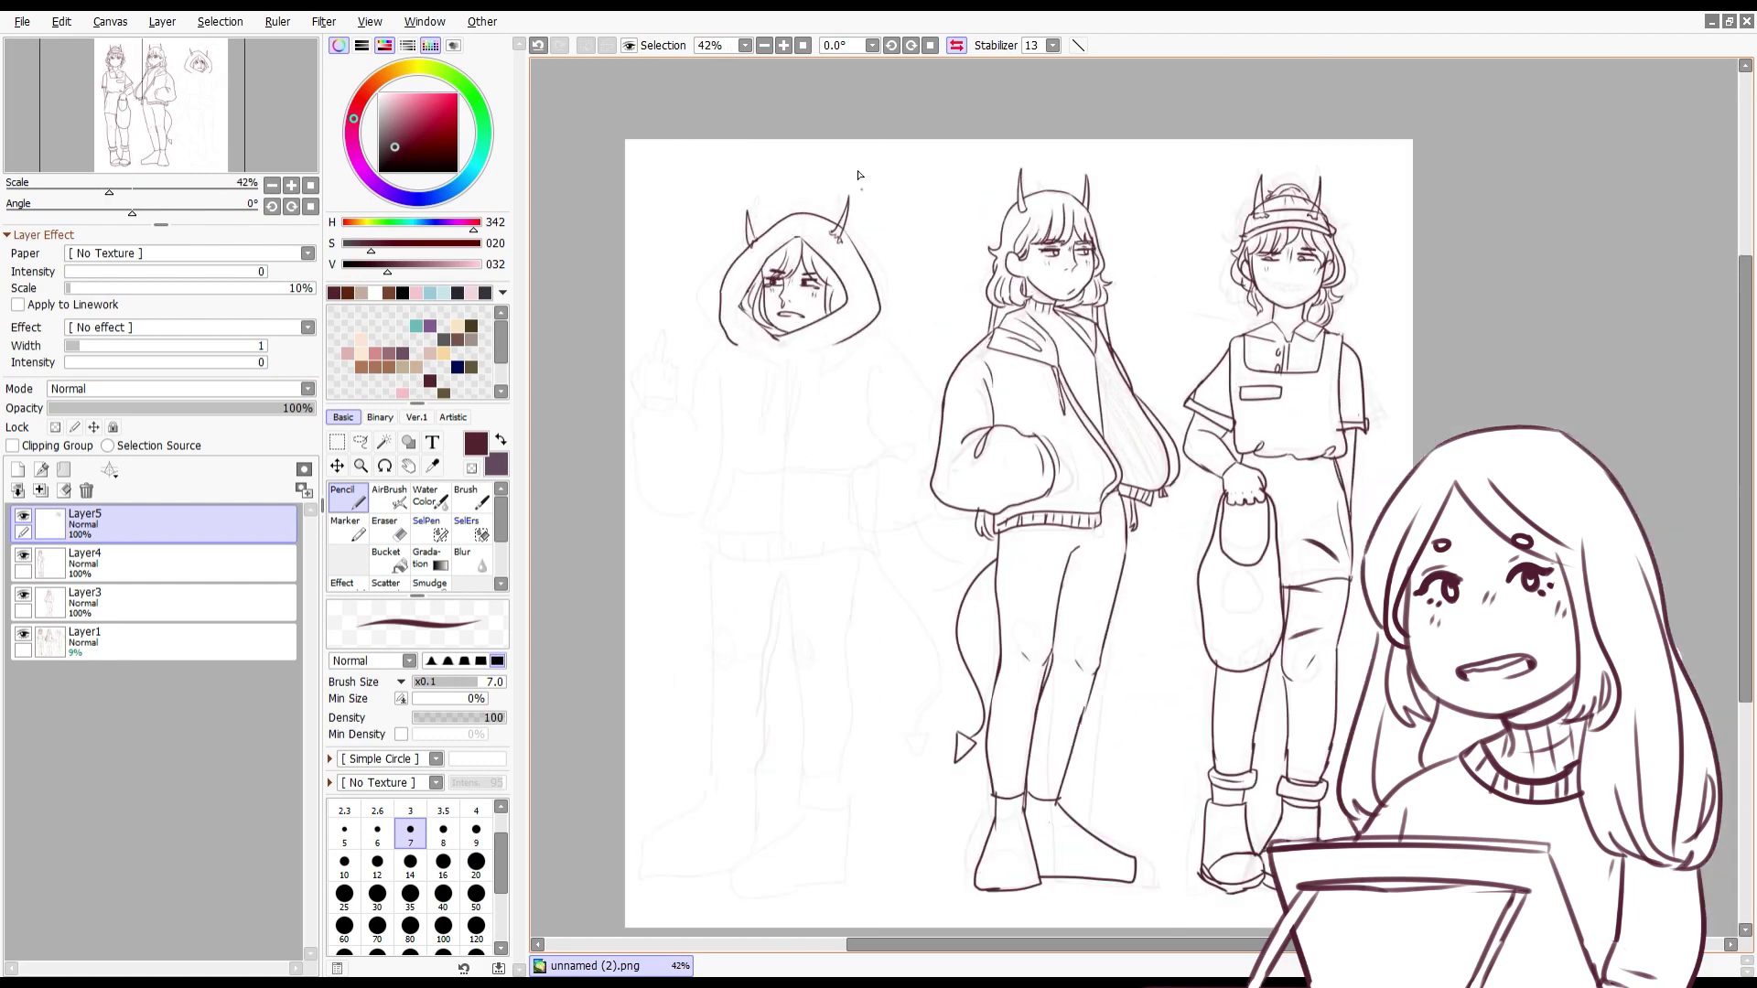
key("ctrl+t")
key("Return")
Step: Ink the hoodie's shoulder lines and a ribbed cuff at the raised wrist, and restore the unmirrored view
scroll(661, 357, "up", 3)
scroll(661, 358, "down", 1)
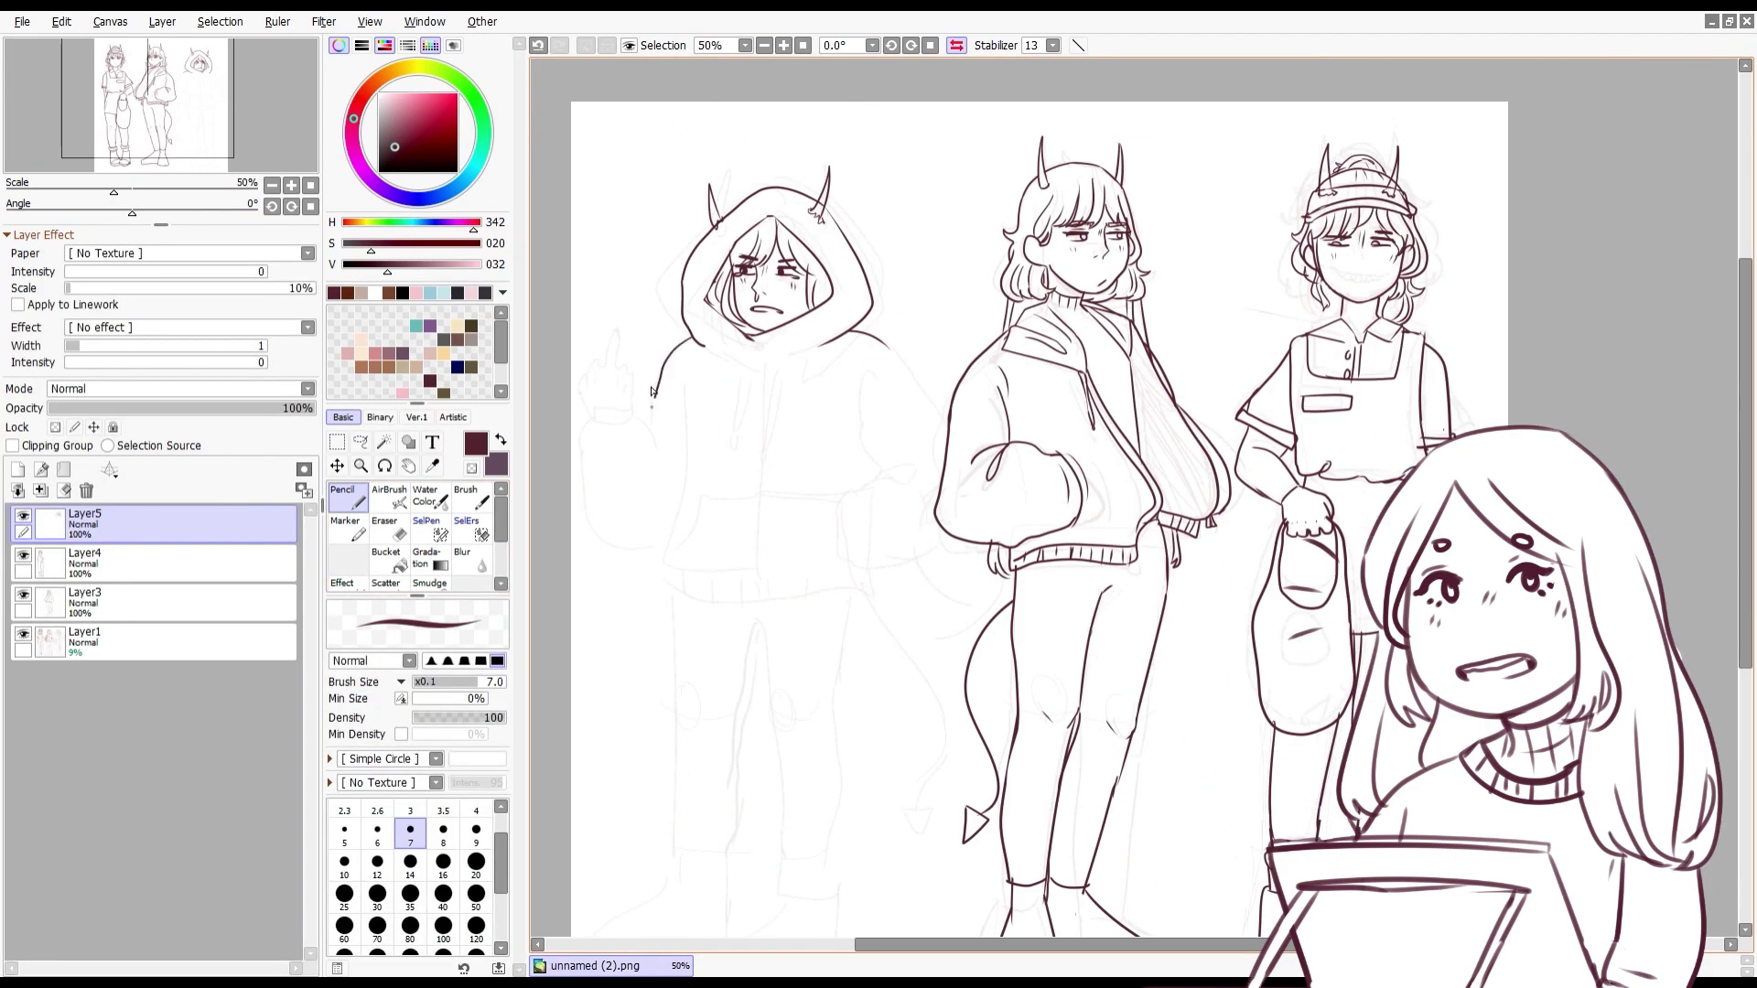
scroll(641, 384, "up", 3)
key("ctrl+z")
left_click_drag(640, 409, 639, 438)
left_click_drag(626, 408, 626, 437)
left_click_drag(612, 409, 612, 438)
left_click_drag(597, 409, 597, 438)
key("h")
left_click_drag(1476, 302, 1019, 302)
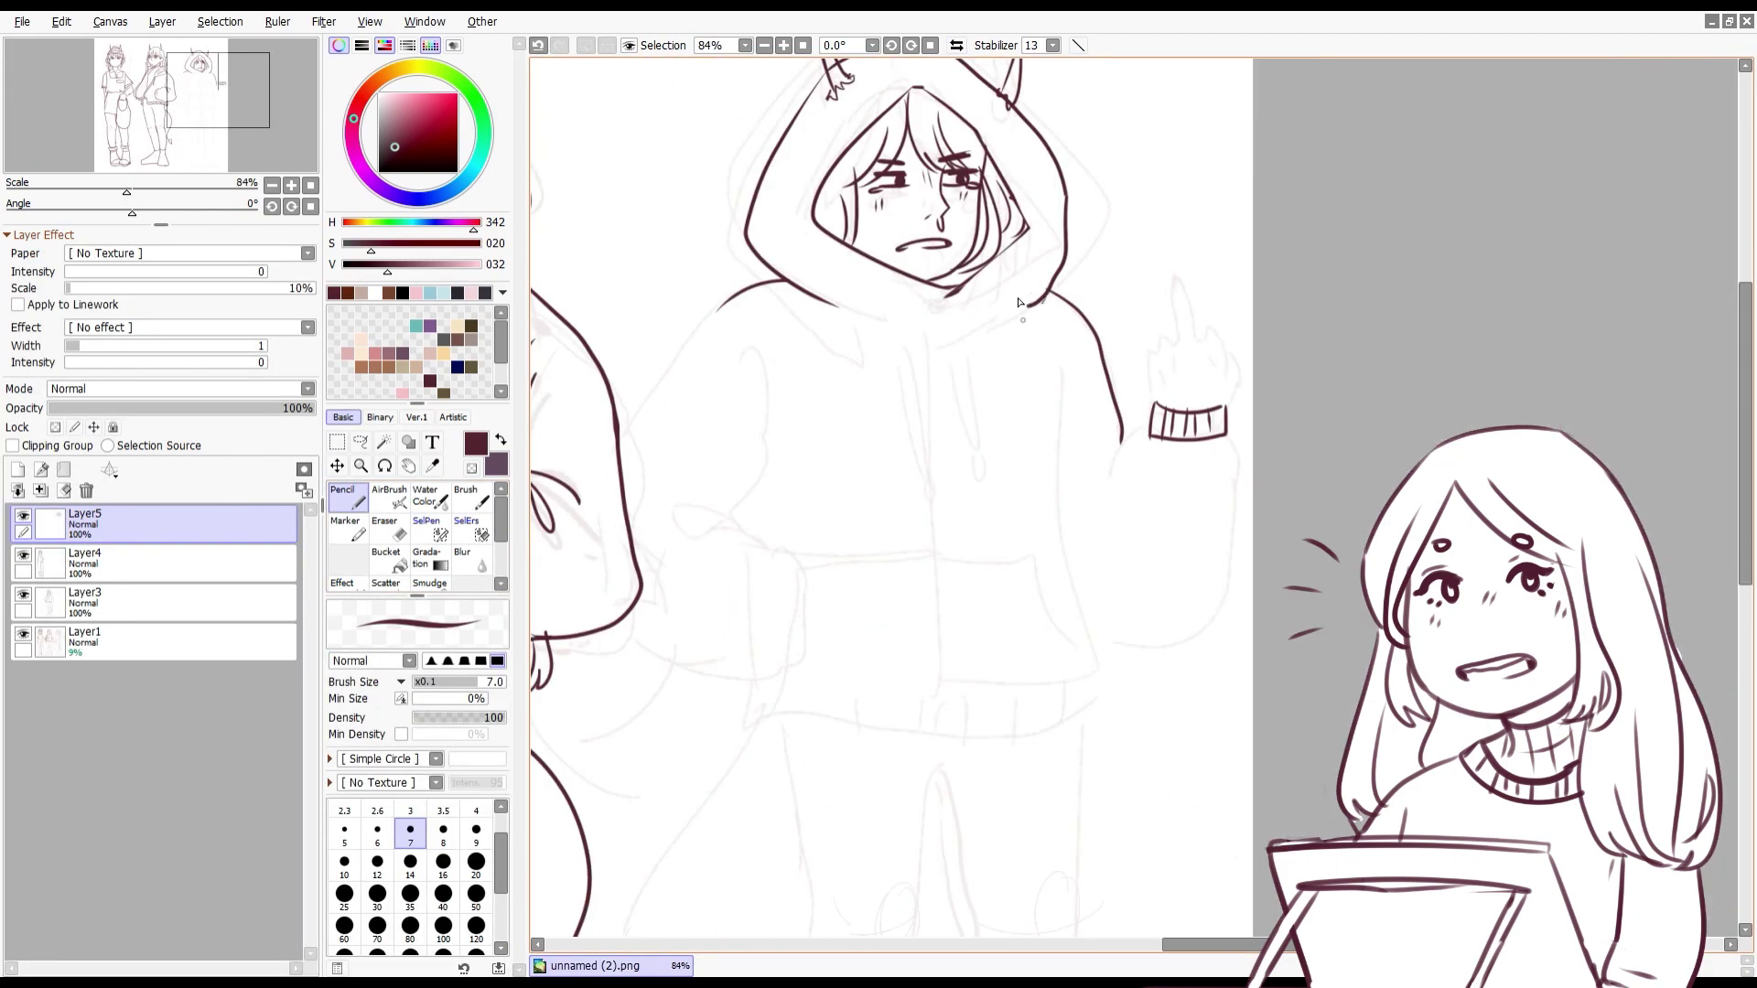
Step: Ink the hoodie's right-hand side and the puffy lowered sleeve with an elbow fold, reaching into the pocket
left_click_drag(1057, 375, 1035, 659)
left_click_drag(758, 348, 778, 462)
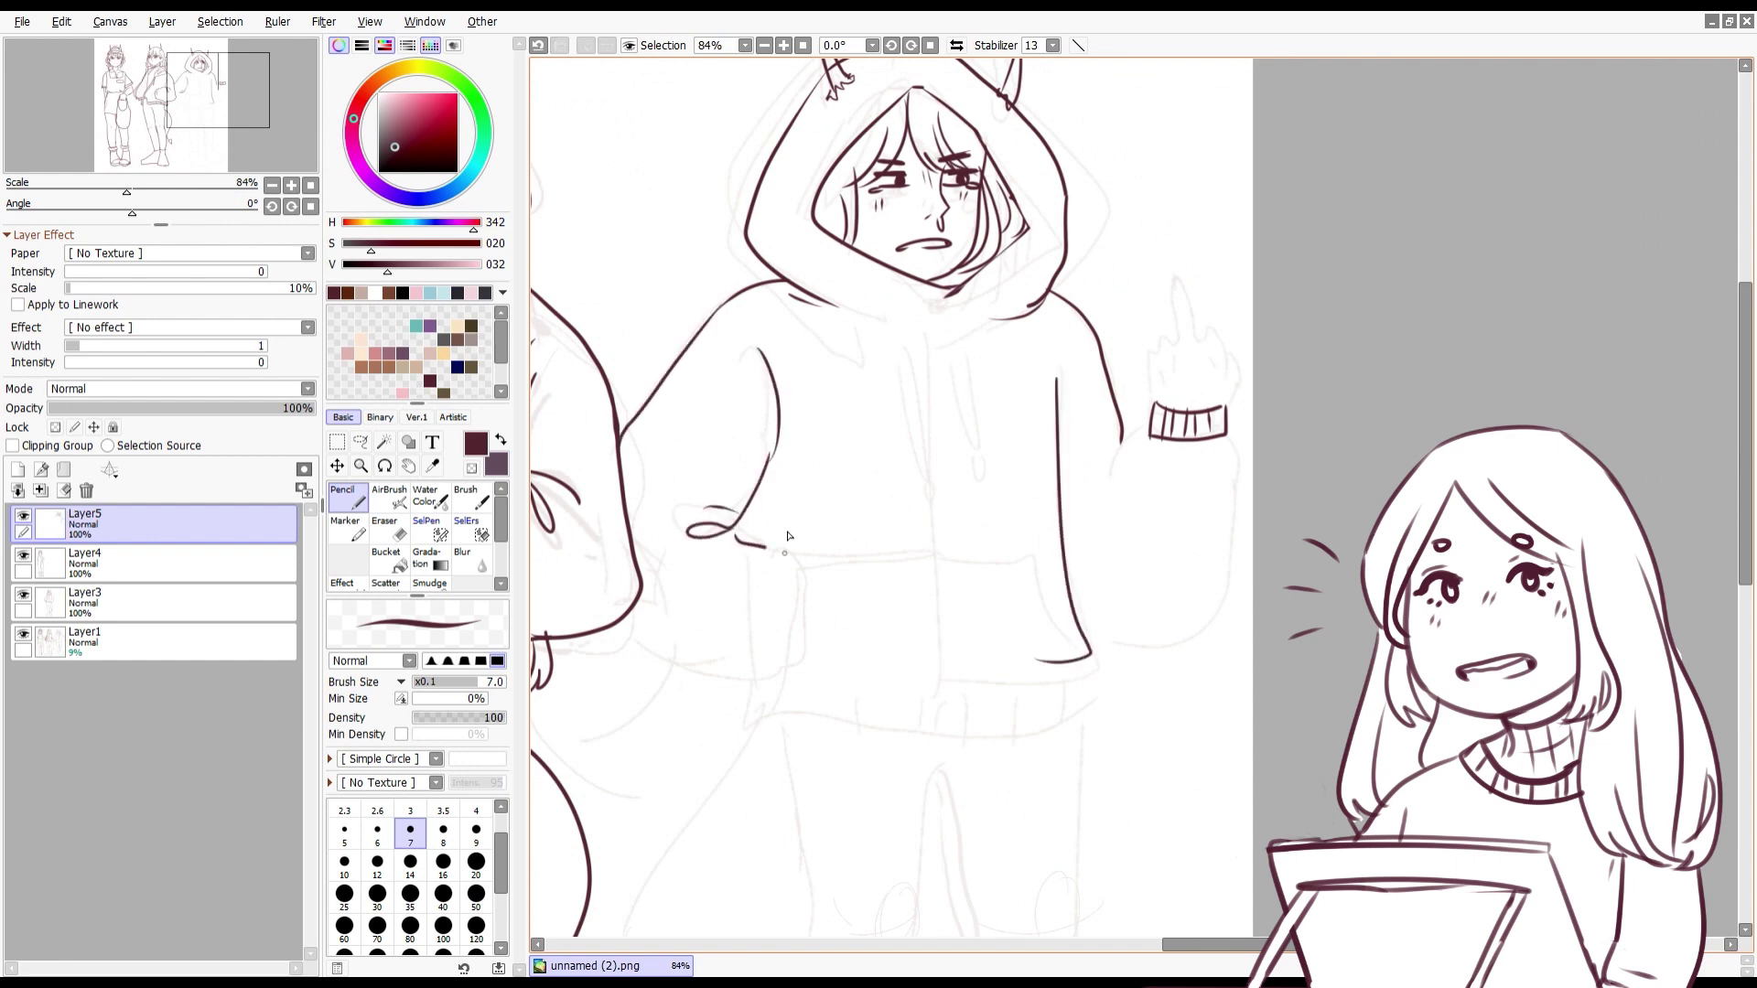
key("ctrl+z")
left_click_drag(628, 611, 748, 677)
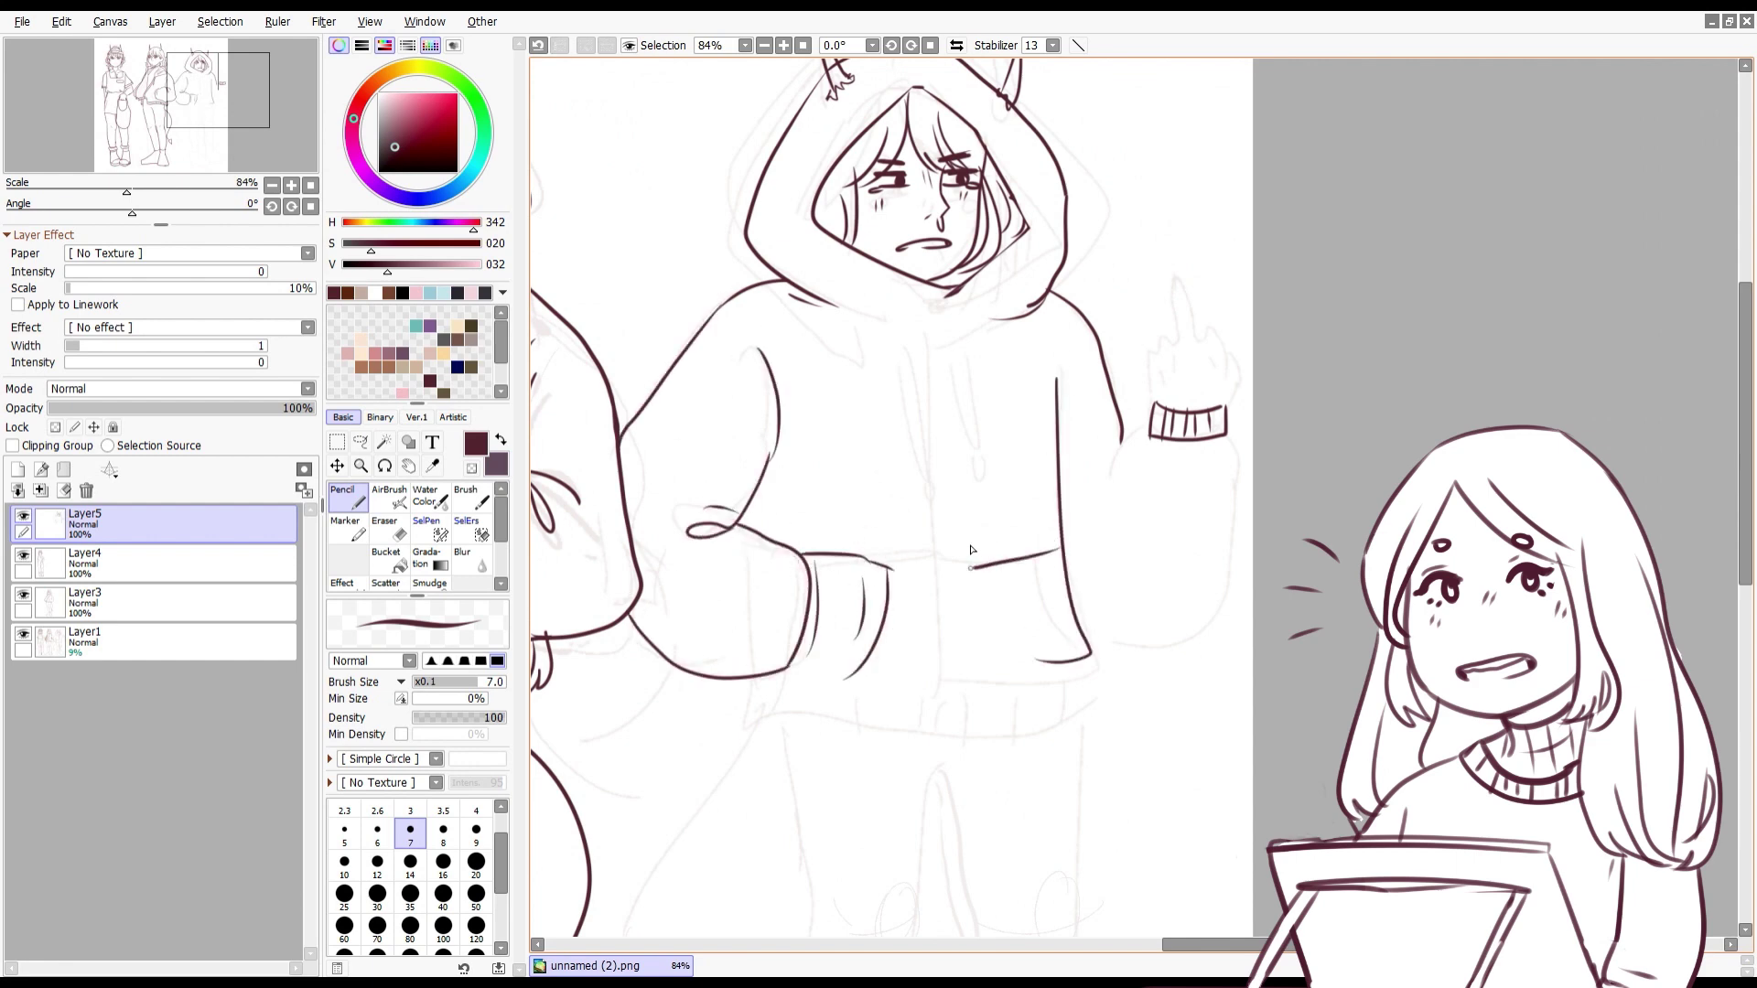
Step: Ink the hoodie's right-hand front pocket and the vertical zipper line down the centre
left_click_drag(1025, 557, 1085, 655)
left_click_drag(951, 562, 1034, 657)
left_click_drag(952, 562, 1025, 557)
left_click_drag(933, 340, 943, 700)
key("ctrl+z")
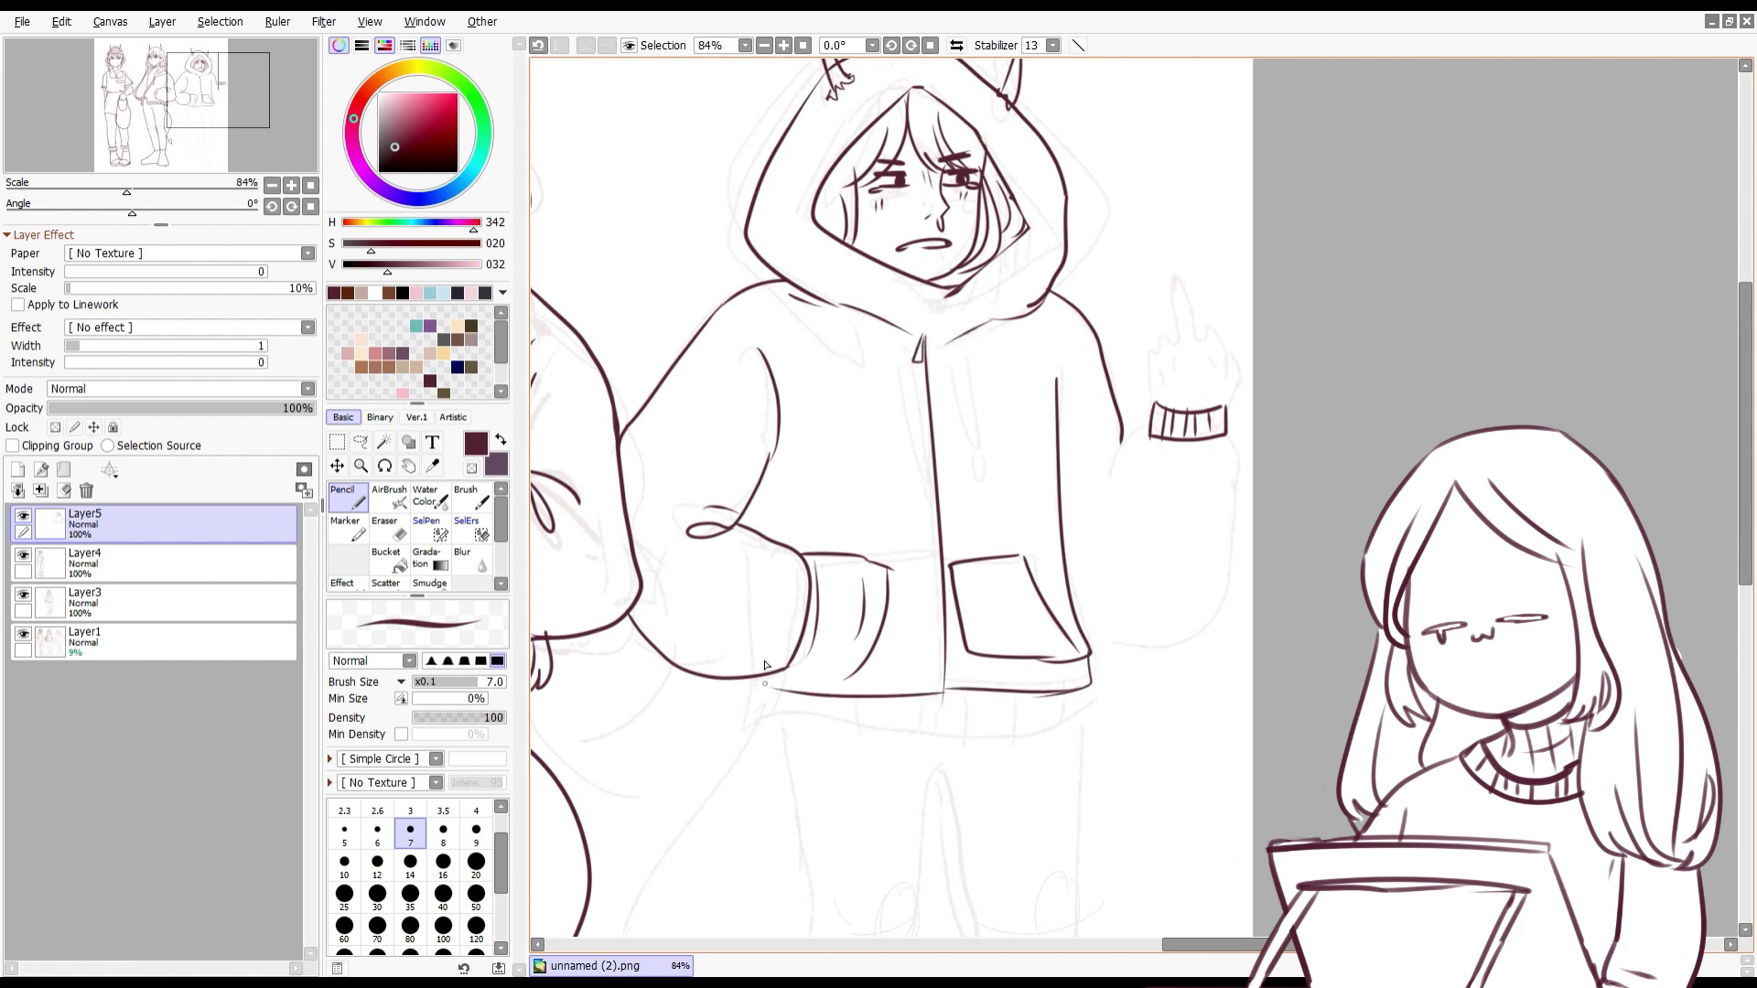
Step: Ink the hoodie's waistband, and erase the right-hand pocket outline and redraw it with a slanted opening
left_click_drag(815, 692, 1084, 710)
key("e")
left_click_drag(956, 560, 1034, 655)
left_click_drag(1044, 593, 1076, 659)
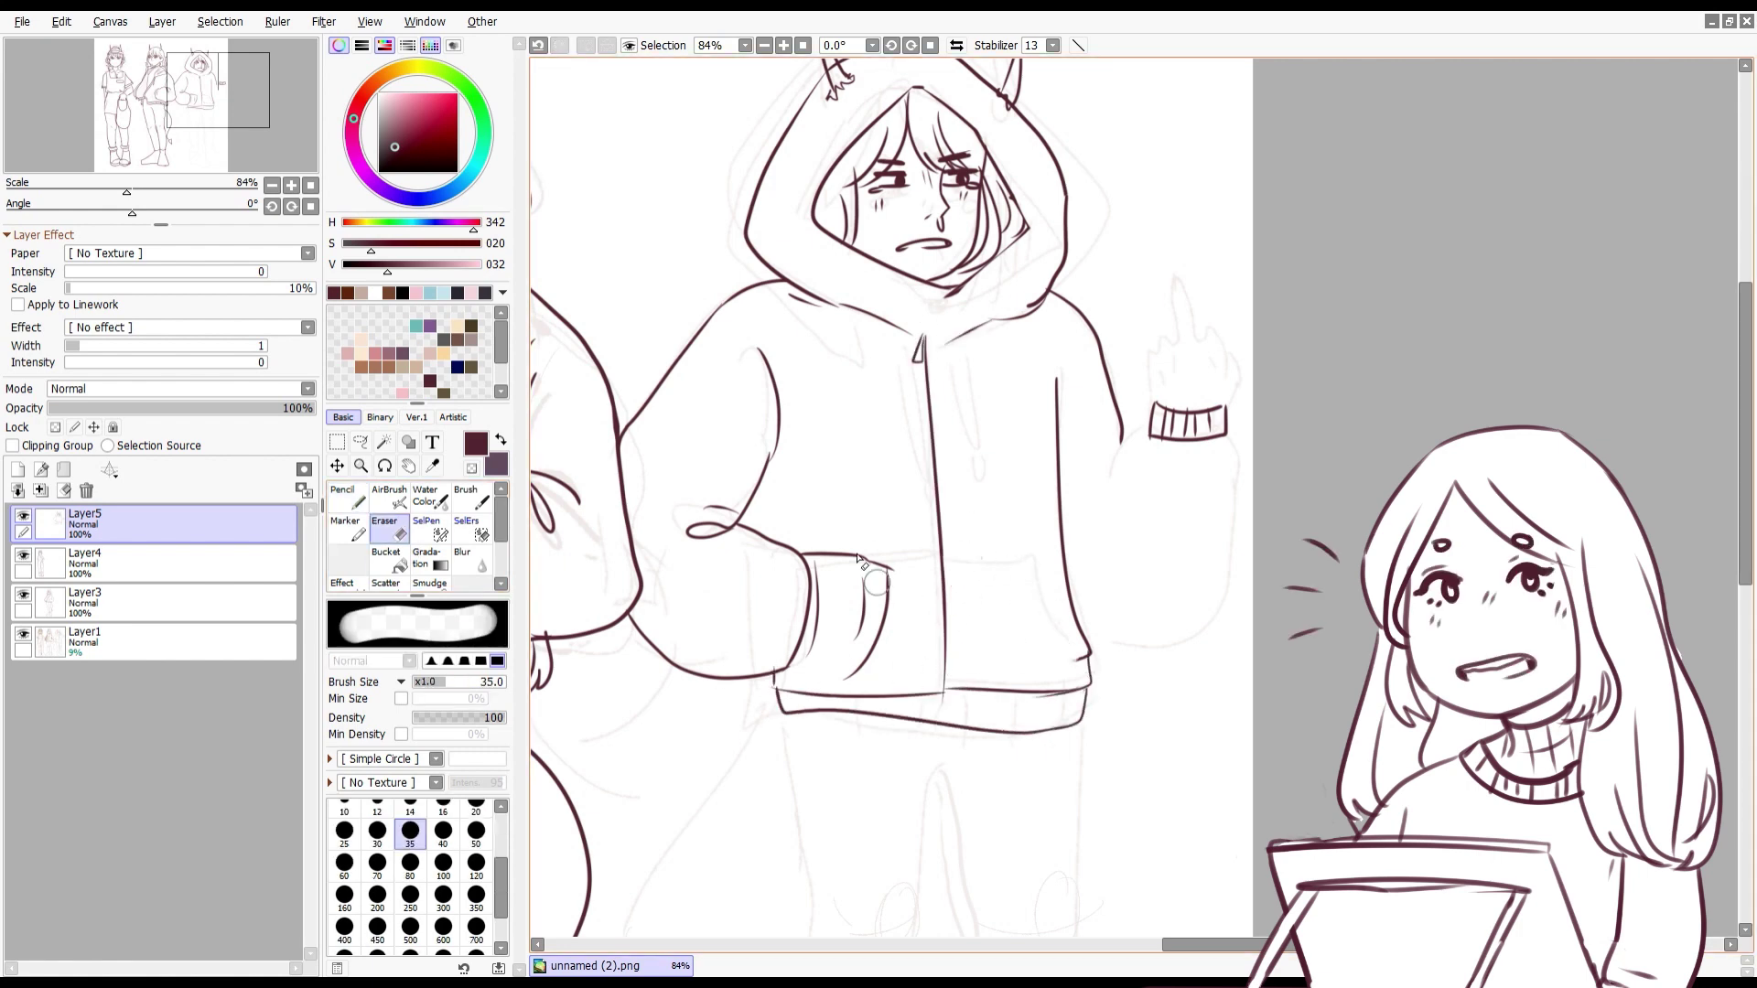
key("n")
left_click_drag(1025, 560, 1082, 657)
key("ctrl+z")
Step: Ink the bent raised sleeve and the hand above its cuff with the middle finger extended
mouse_move(1231, 494)
left_mouse_down()
mouse_move(1104, 588)
mouse_move(1087, 641)
left_mouse_up()
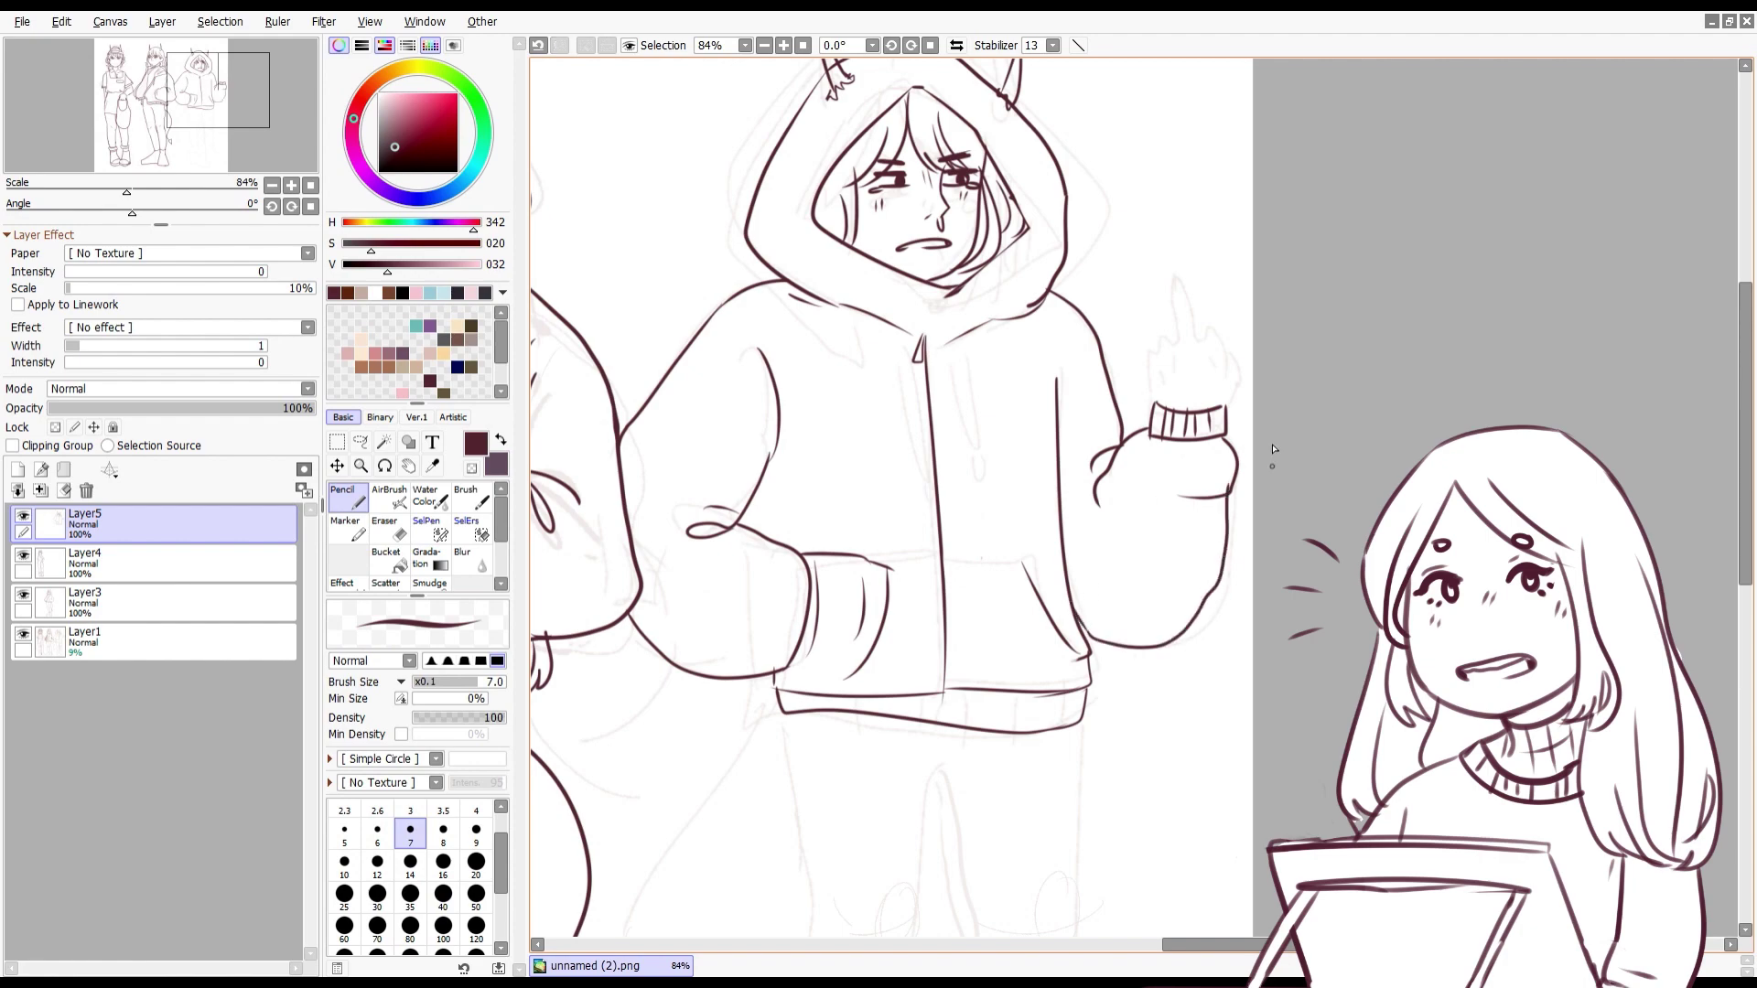
scroll(1172, 380, "up", 2)
mouse_move(1178, 291)
left_mouse_down()
mouse_move(1116, 366)
mouse_move(1222, 291)
left_mouse_up()
key("ctrl+z")
key("ctrl+z")
mouse_move(1135, 426)
left_mouse_down()
mouse_move(1124, 331)
mouse_move(1155, 294)
left_mouse_up()
mouse_move(1168, 294)
left_mouse_down()
mouse_move(1170, 172)
mouse_move(1274, 327)
mouse_move(1283, 428)
left_mouse_up()
Step: Erase and shorten the pocket lines beside the tucked-in hand on the hoodie
scroll(1165, 291, "down", 4)
scroll(1004, 421, "up", 2)
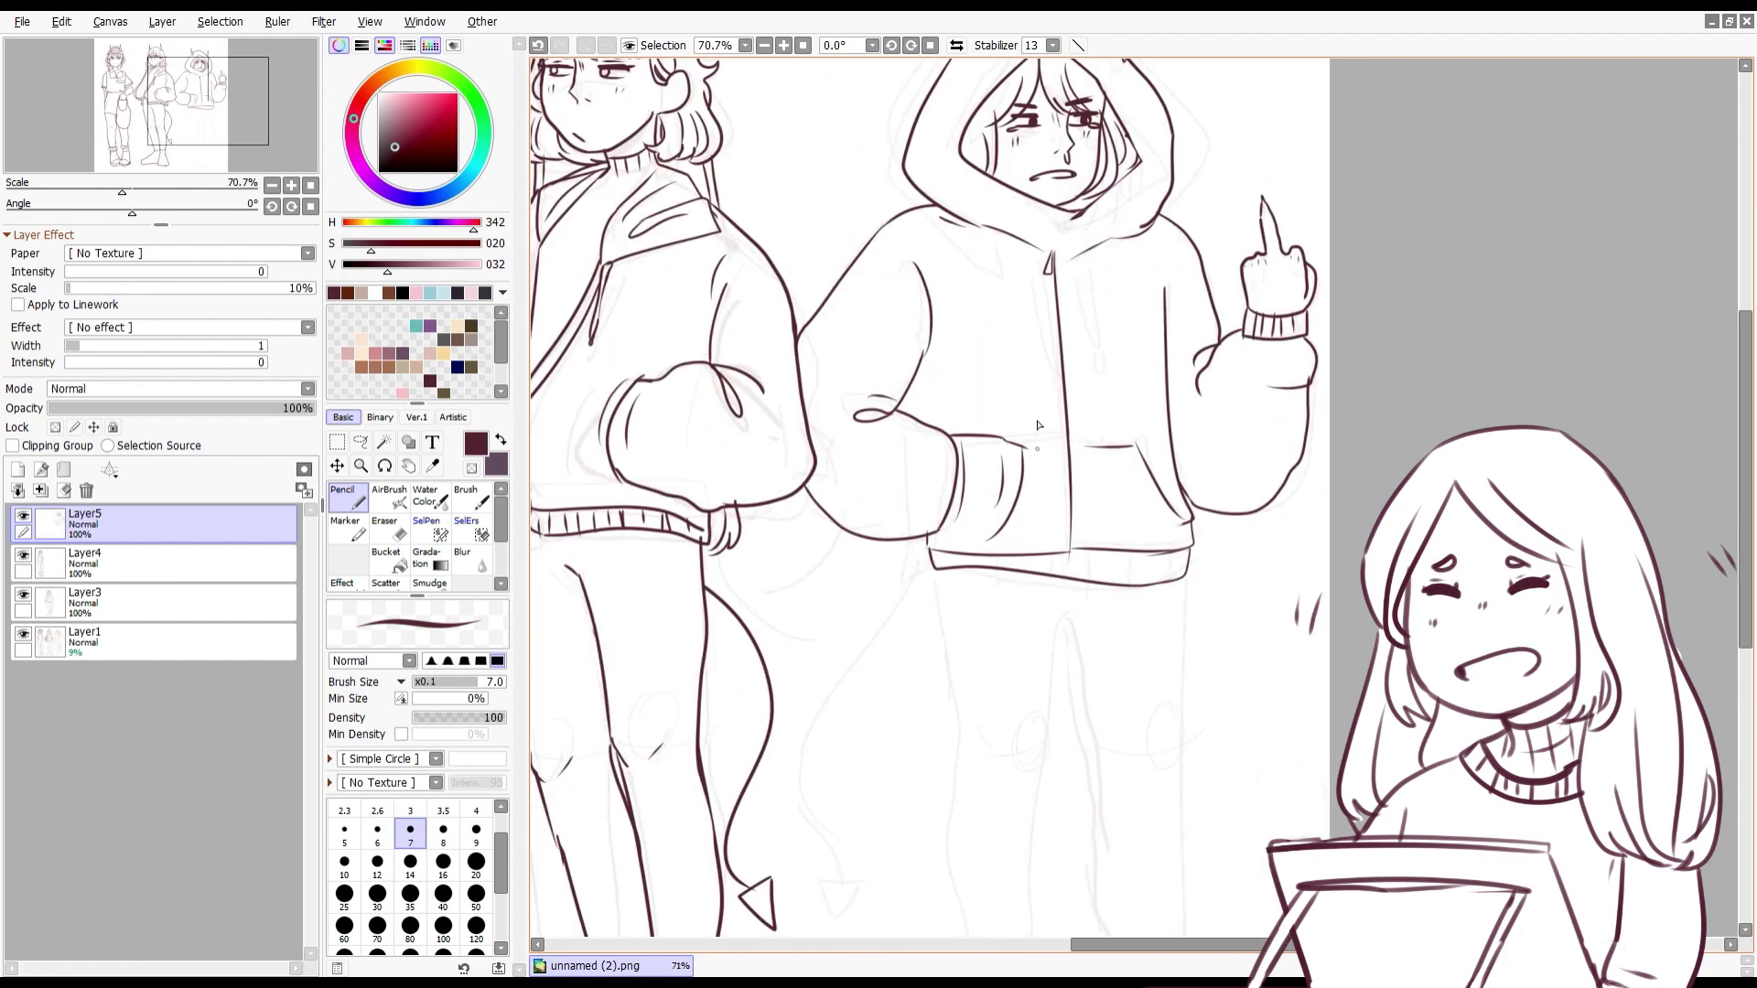
key("e")
left_click_drag(961, 560, 1007, 476)
key("n")
scroll(1007, 412, "down", 3)
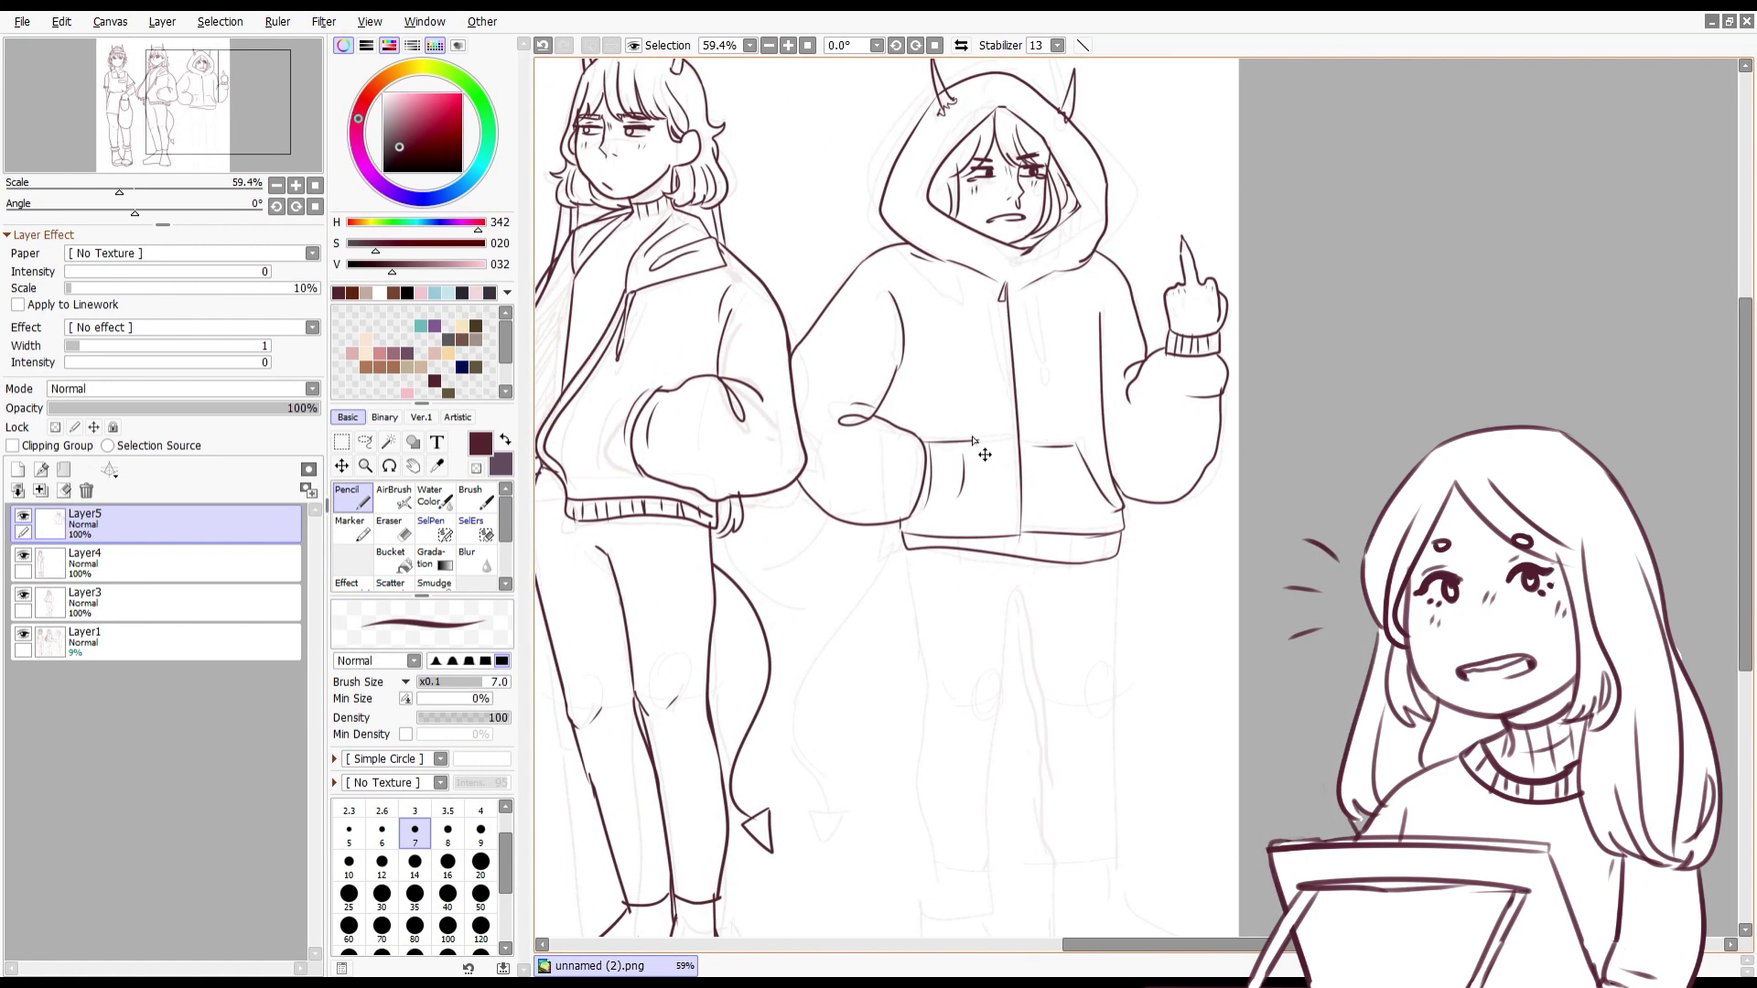
Step: Ink two long drawstrings hanging from the hoodie's neckline on either side of the zipper
scroll(1007, 367, "up", 4)
key("ctrl+z")
left_click_drag(1011, 275, 1000, 503)
key("ctrl+z")
left_click_drag(1067, 270, 1089, 512)
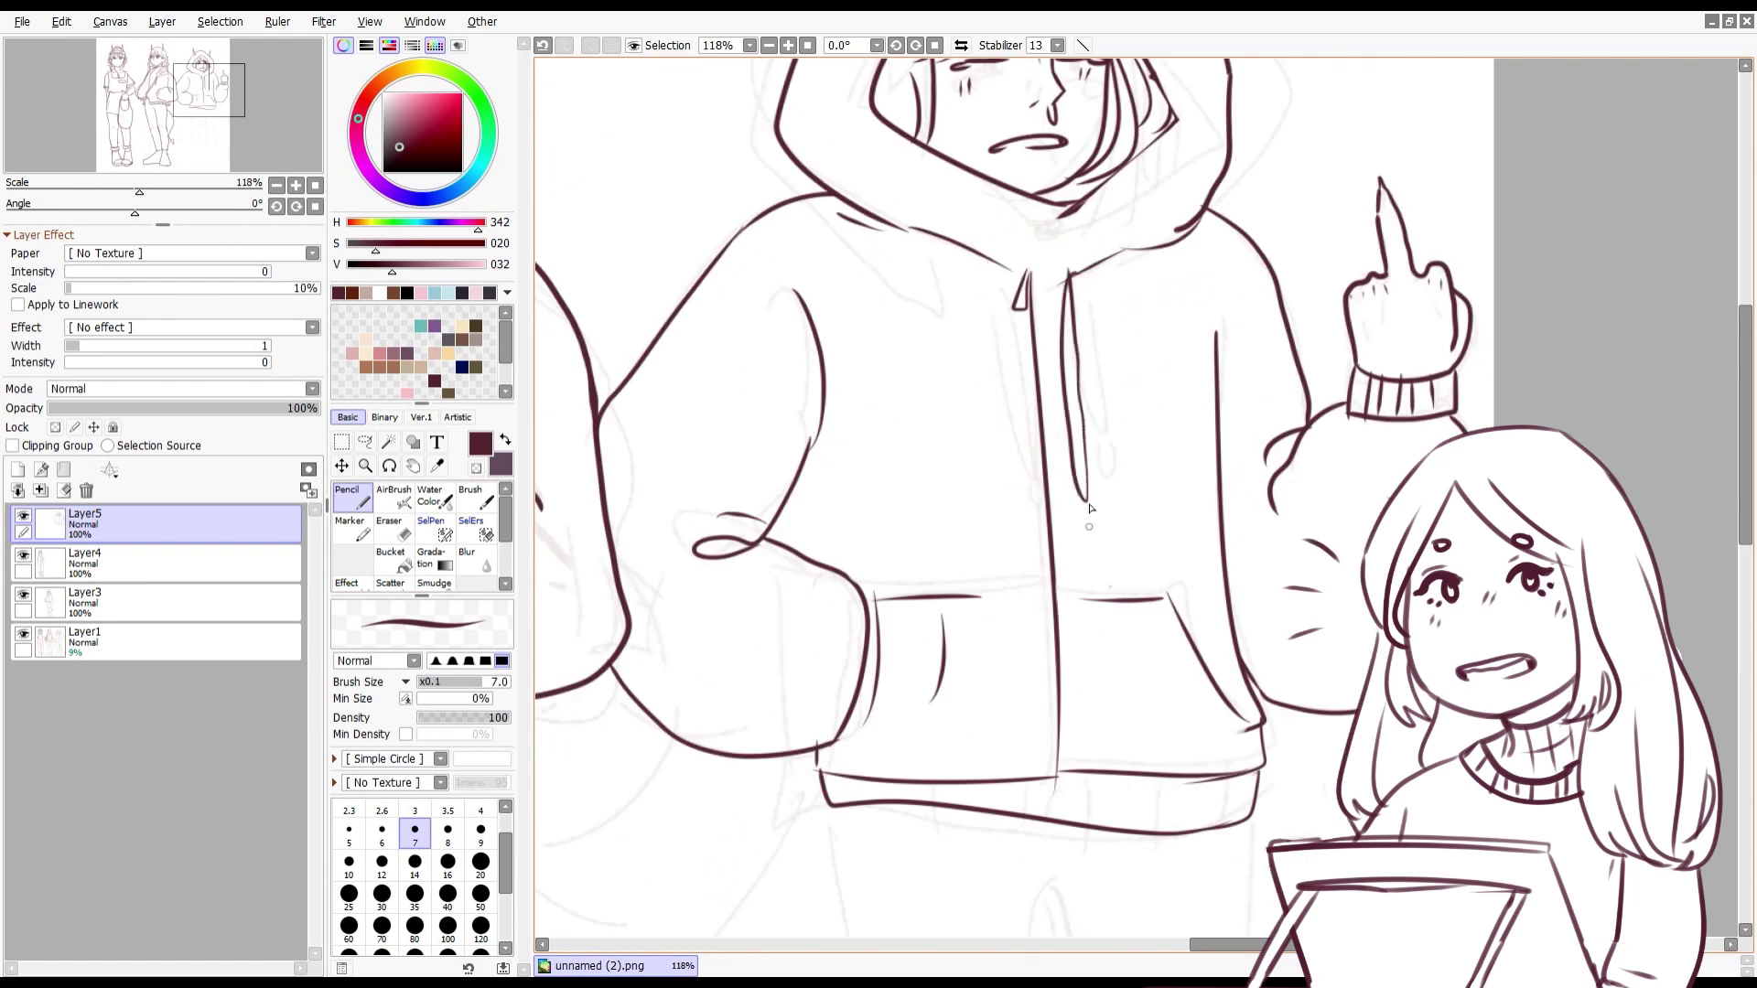
mouse_move(1002, 265)
left_mouse_down()
mouse_move(1005, 505)
mouse_move(1005, 305)
left_mouse_up()
key("ctrl+z")
scroll(1005, 305, "down", 4)
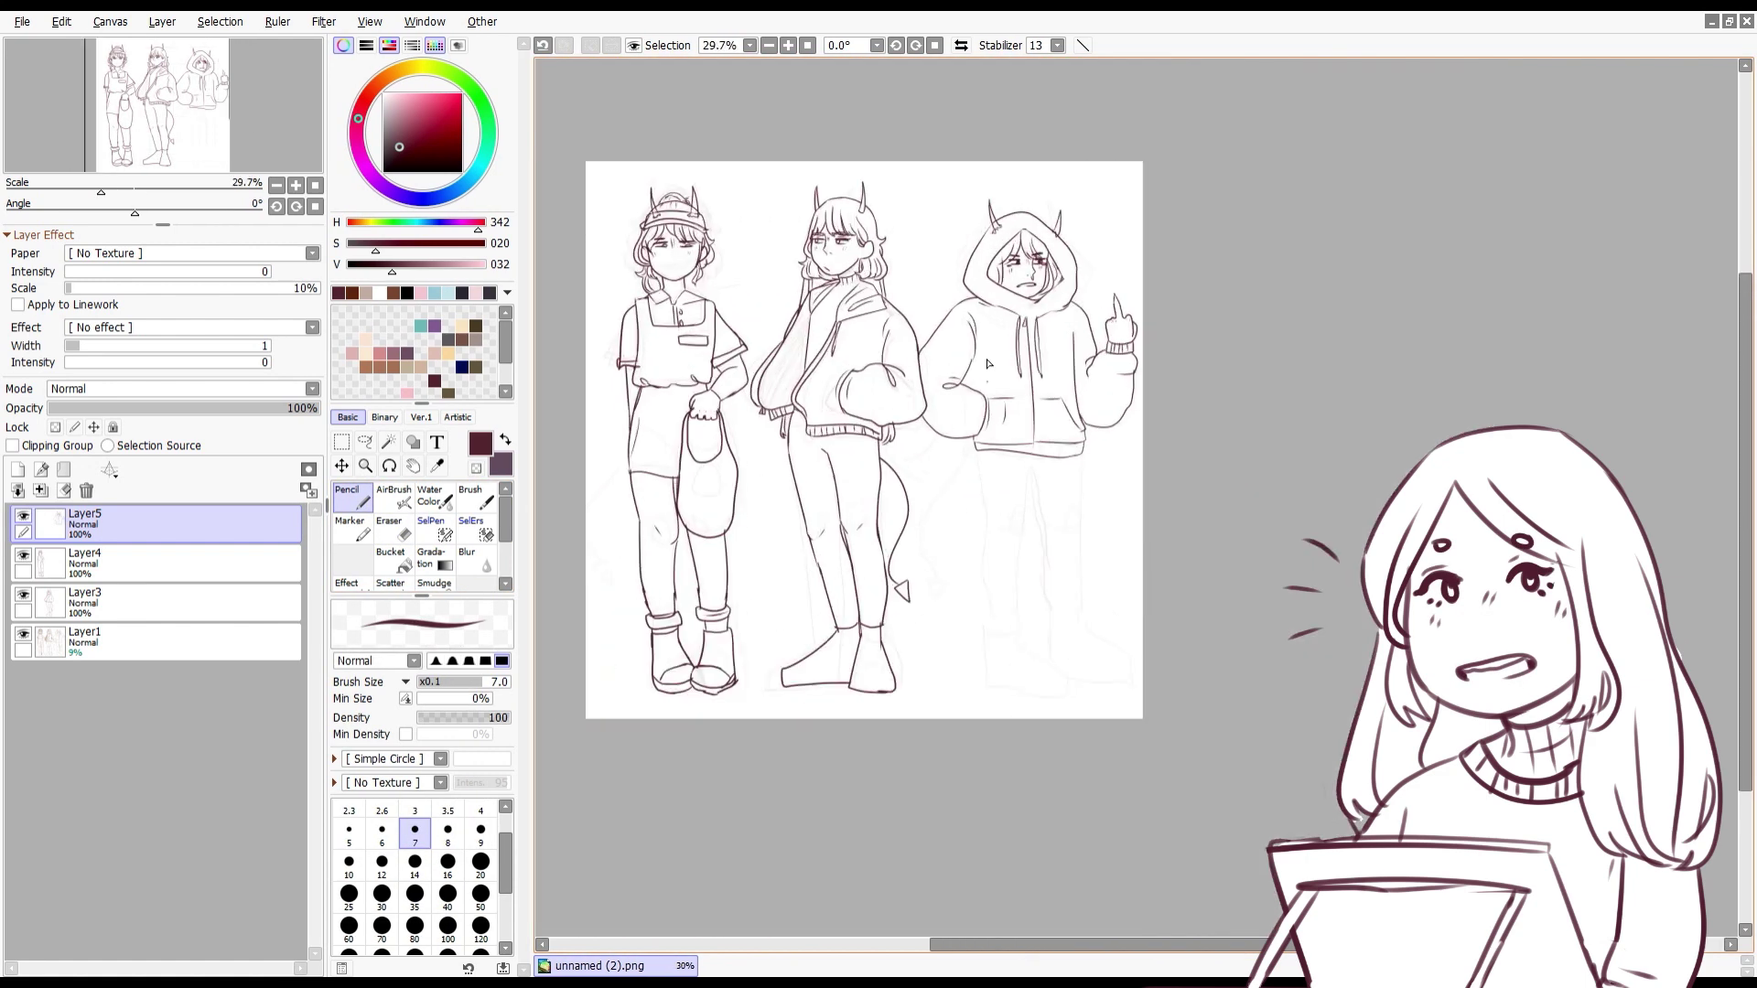
Step: Ink short vertical ribbing lines along the hoodie's waistband
scroll(1132, 365, "up", 3)
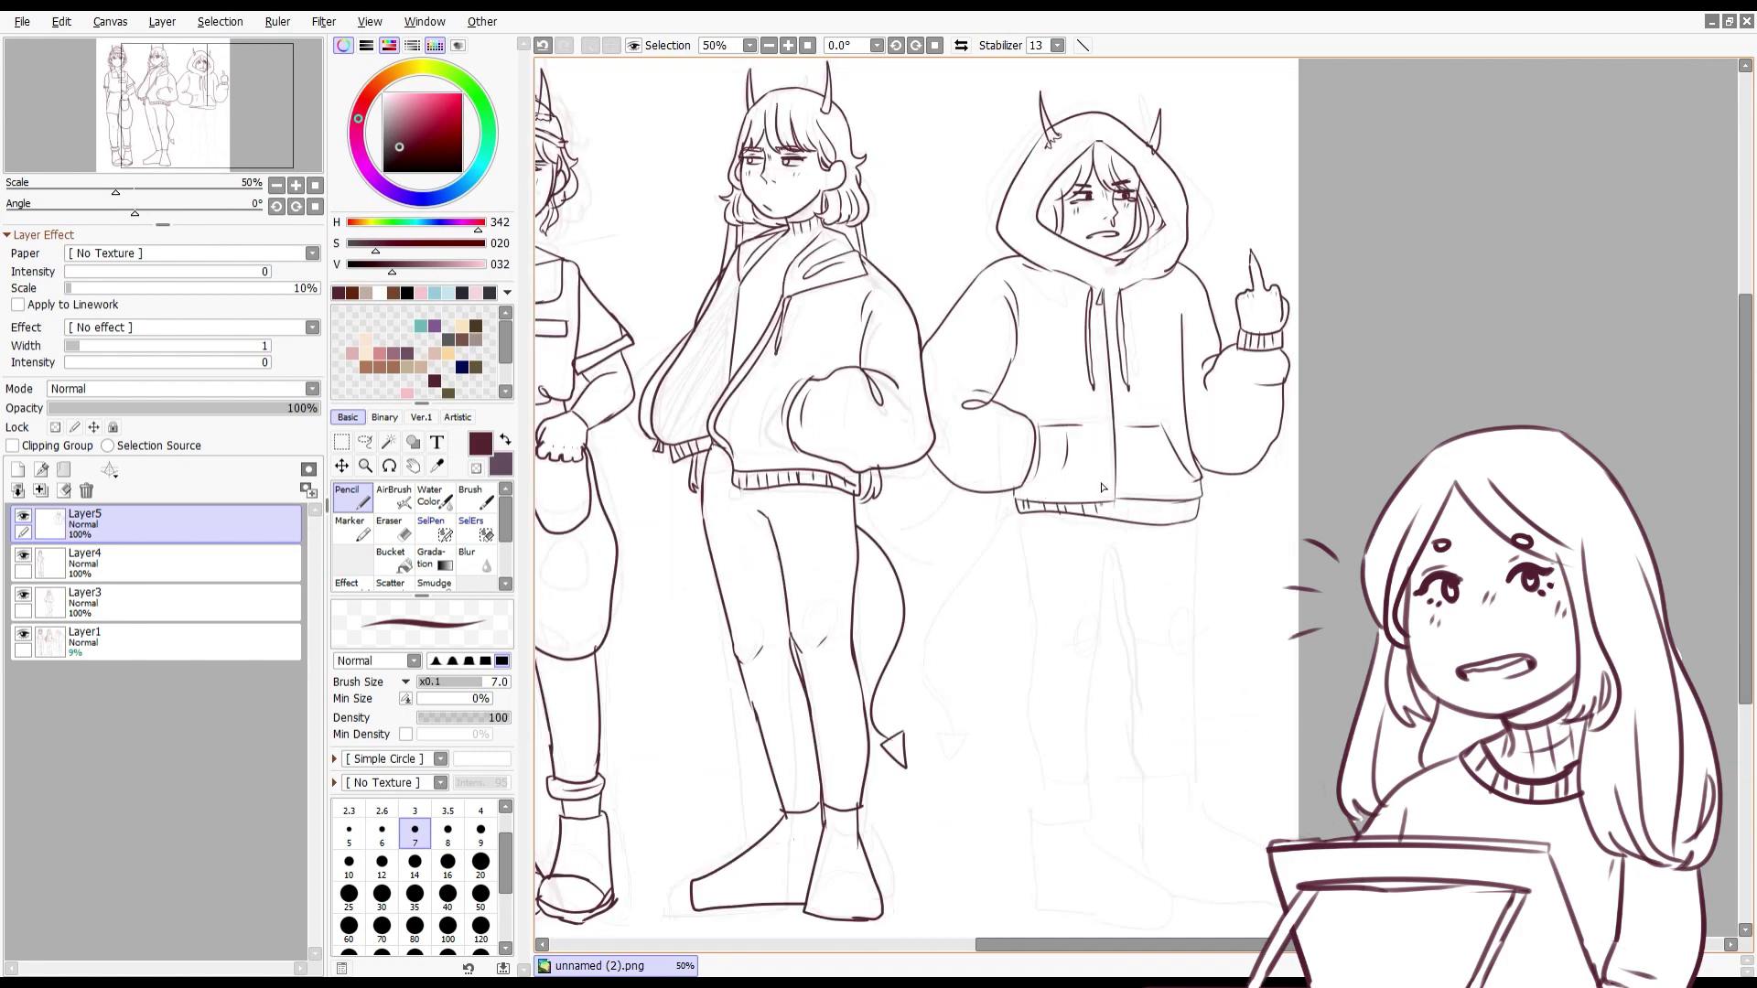
scroll(1135, 504, "down", 2)
scroll(1135, 504, "up", 3)
scroll(1140, 423, "down", 3)
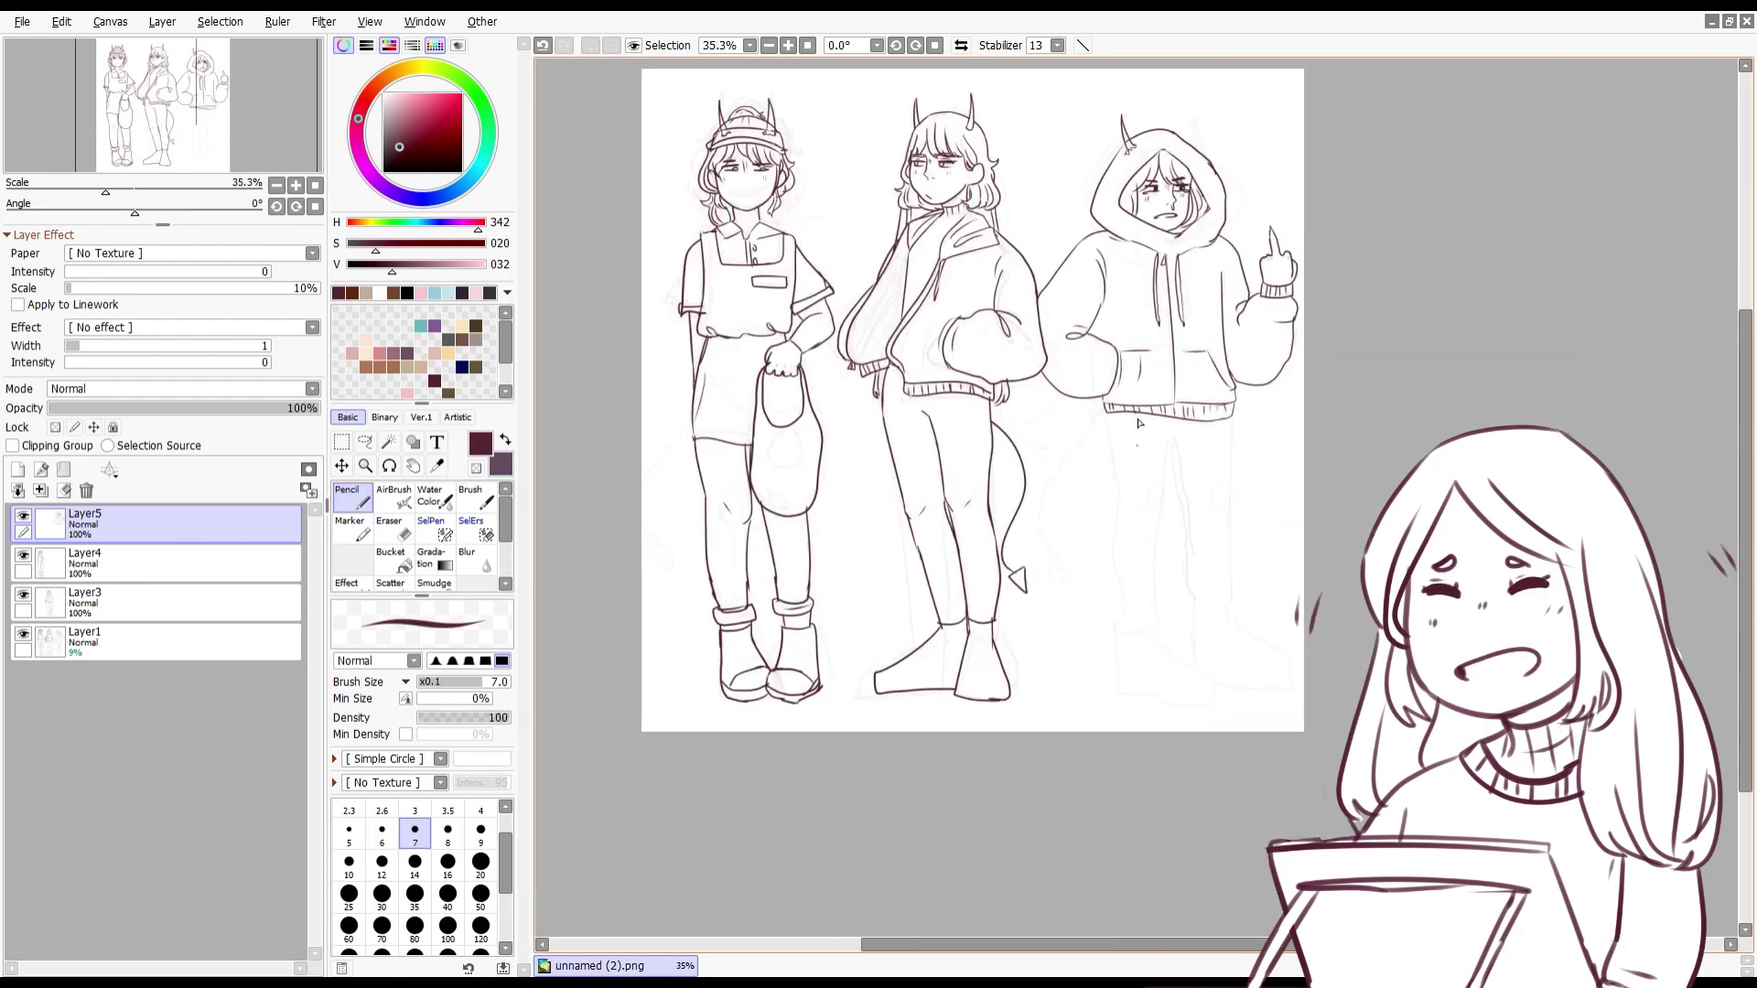
Step: Ink both trouser legs of the hooded figure from the waistband to rounded hems, with short creases at the knees
scroll(1140, 423, "up", 3)
left_click_drag(1005, 419, 1025, 723)
key("ctrl+z")
left_click_drag(1005, 421, 1019, 547)
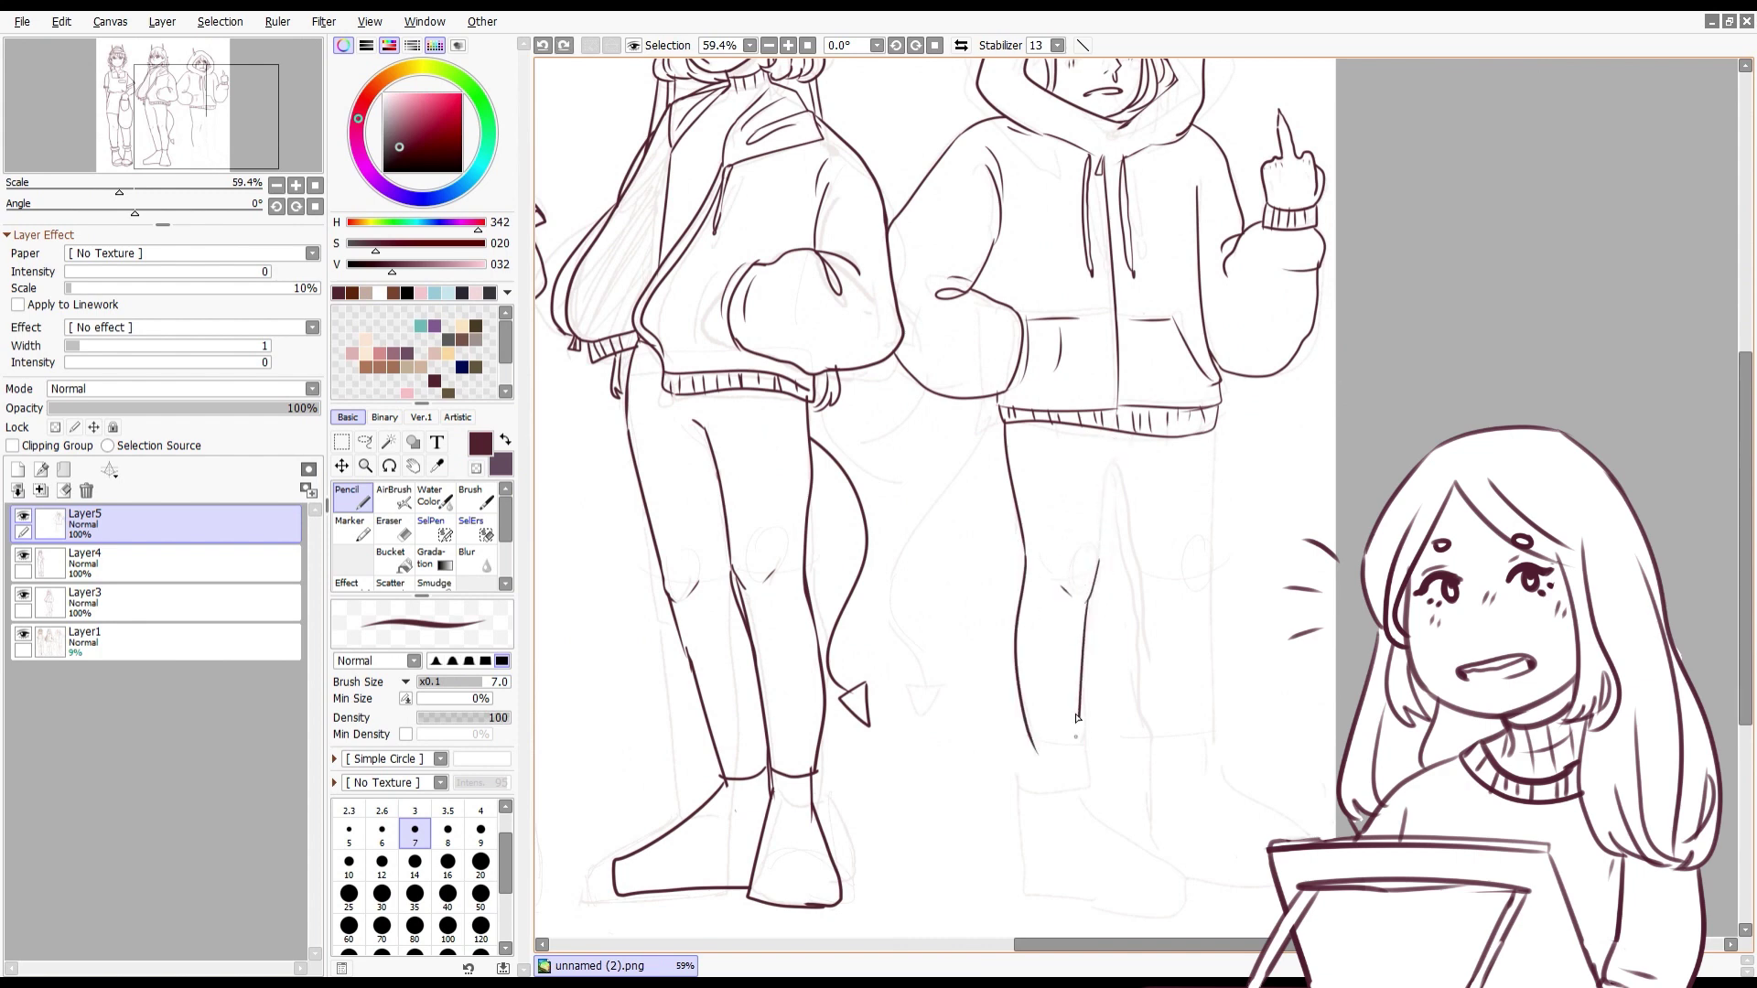
left_click_drag(1114, 457, 1149, 727)
mouse_move(1216, 430)
left_mouse_down()
mouse_move(1176, 705)
mouse_move(1197, 527)
left_mouse_up()
key("ctrl+z")
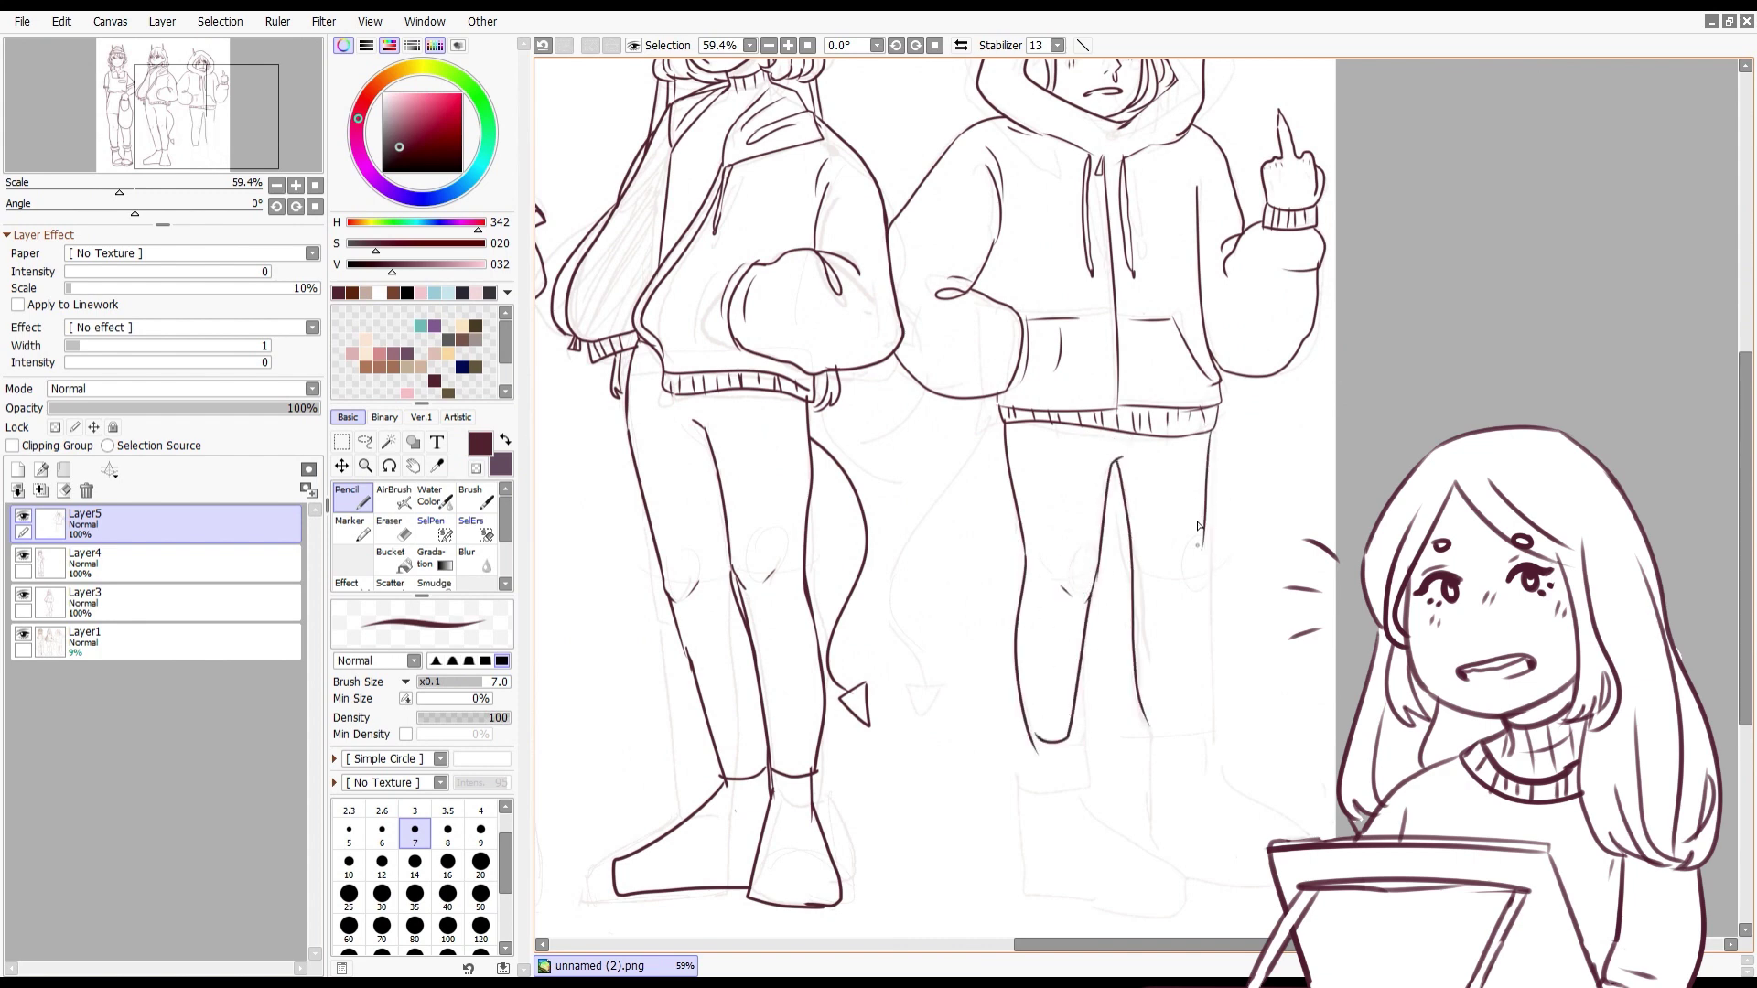
left_click_drag(1191, 709, 1150, 730)
scroll(1134, 549, "down", 5)
scroll(1121, 270, "up", 2)
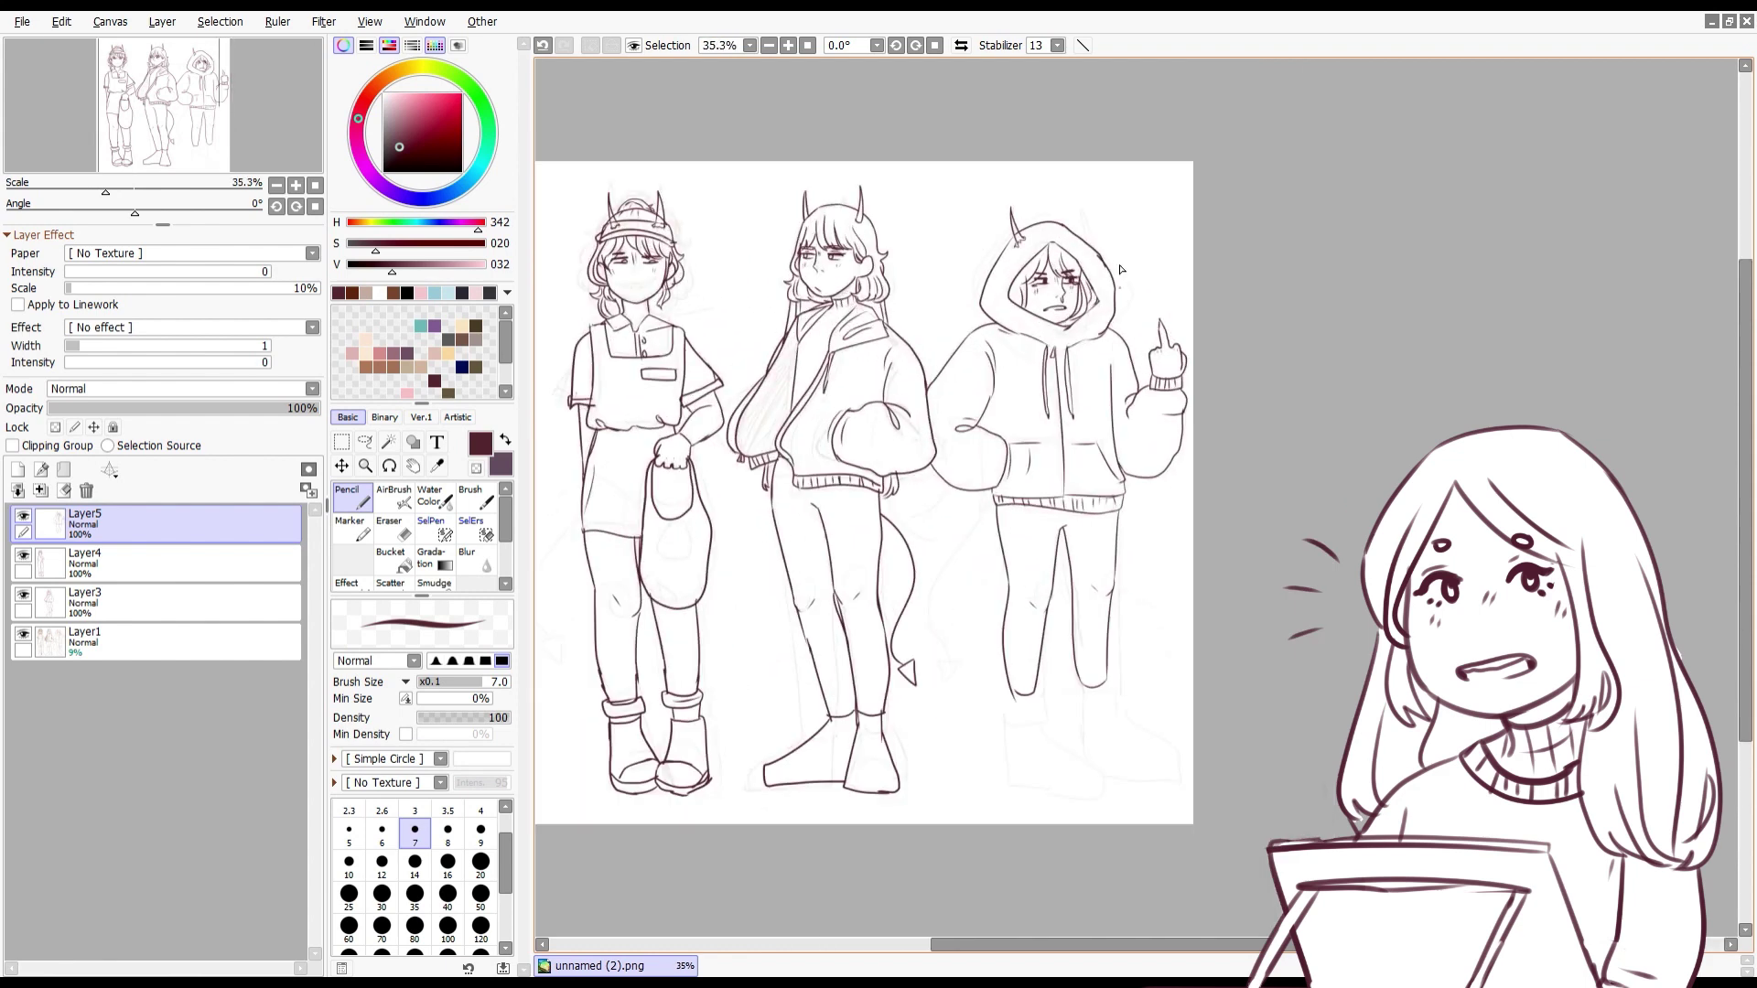
scroll(1122, 270, "up", 1)
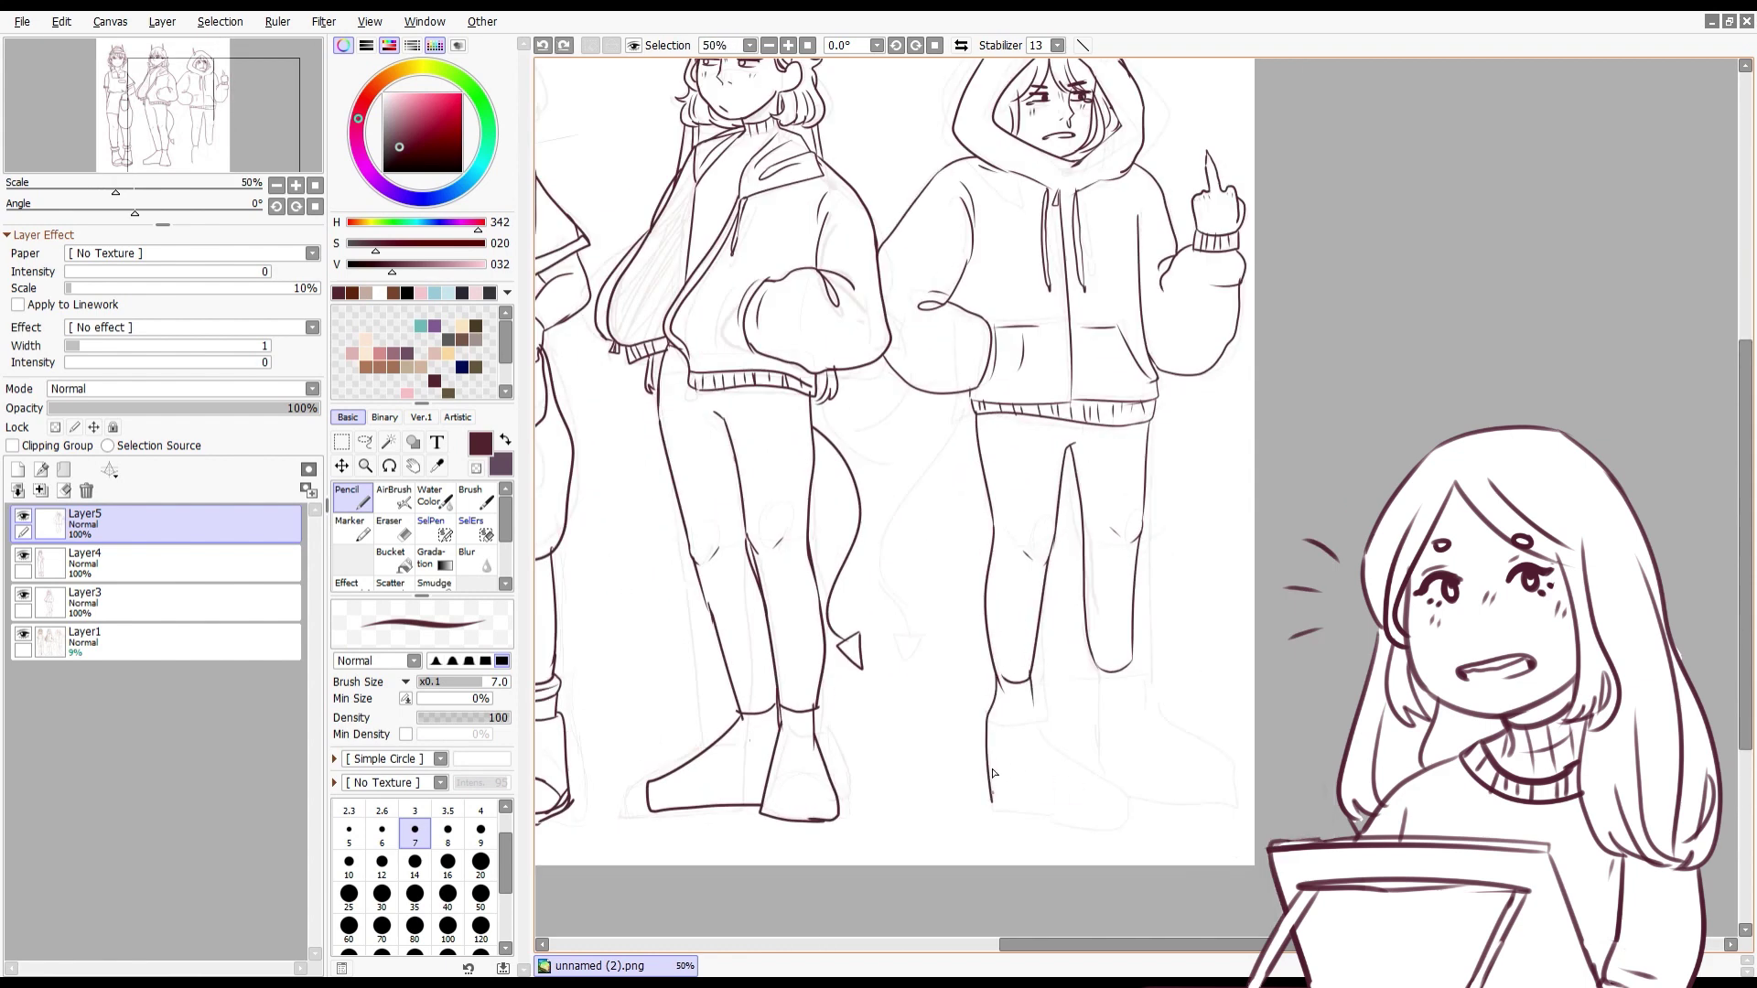
key("ctrl+z")
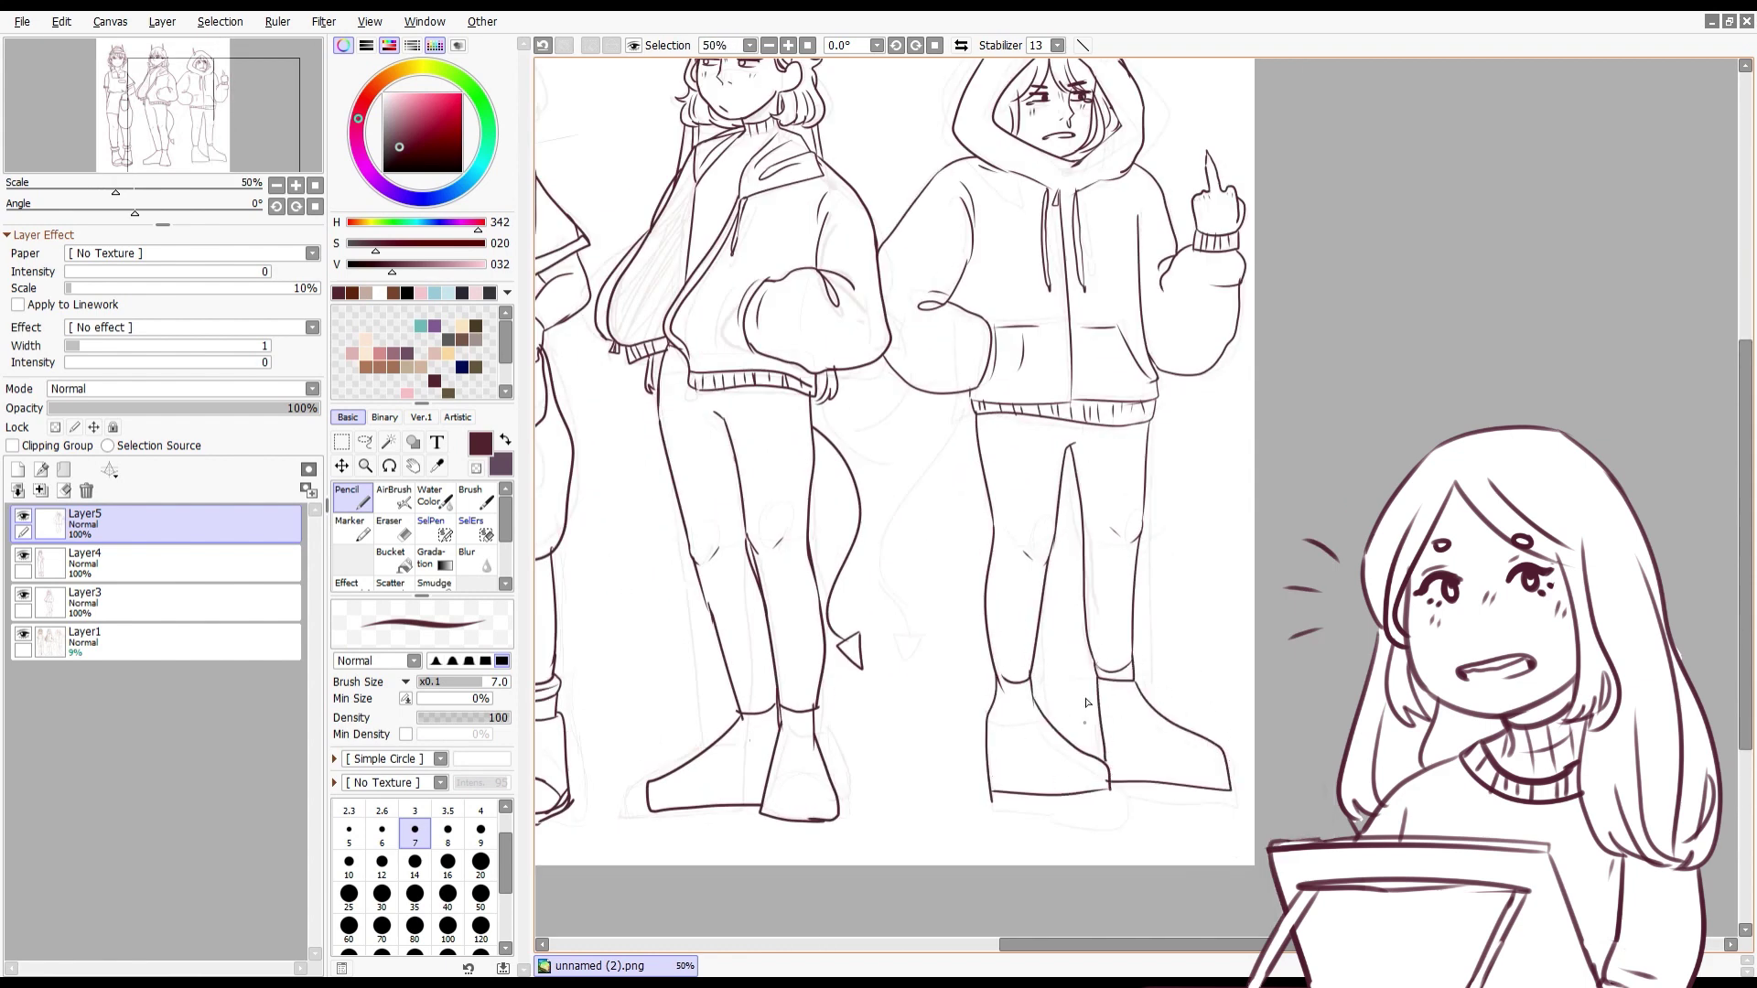
key("ctrl+z")
Step: Redraw the trouser legs' lower ends with longer, flat hems and erase the old curved hem lines
scroll(1113, 671, "up", 5)
left_click_drag(1080, 612, 1181, 626)
left_click_drag(847, 626, 911, 756)
key("ctrl+z")
left_click_drag(846, 587, 879, 759)
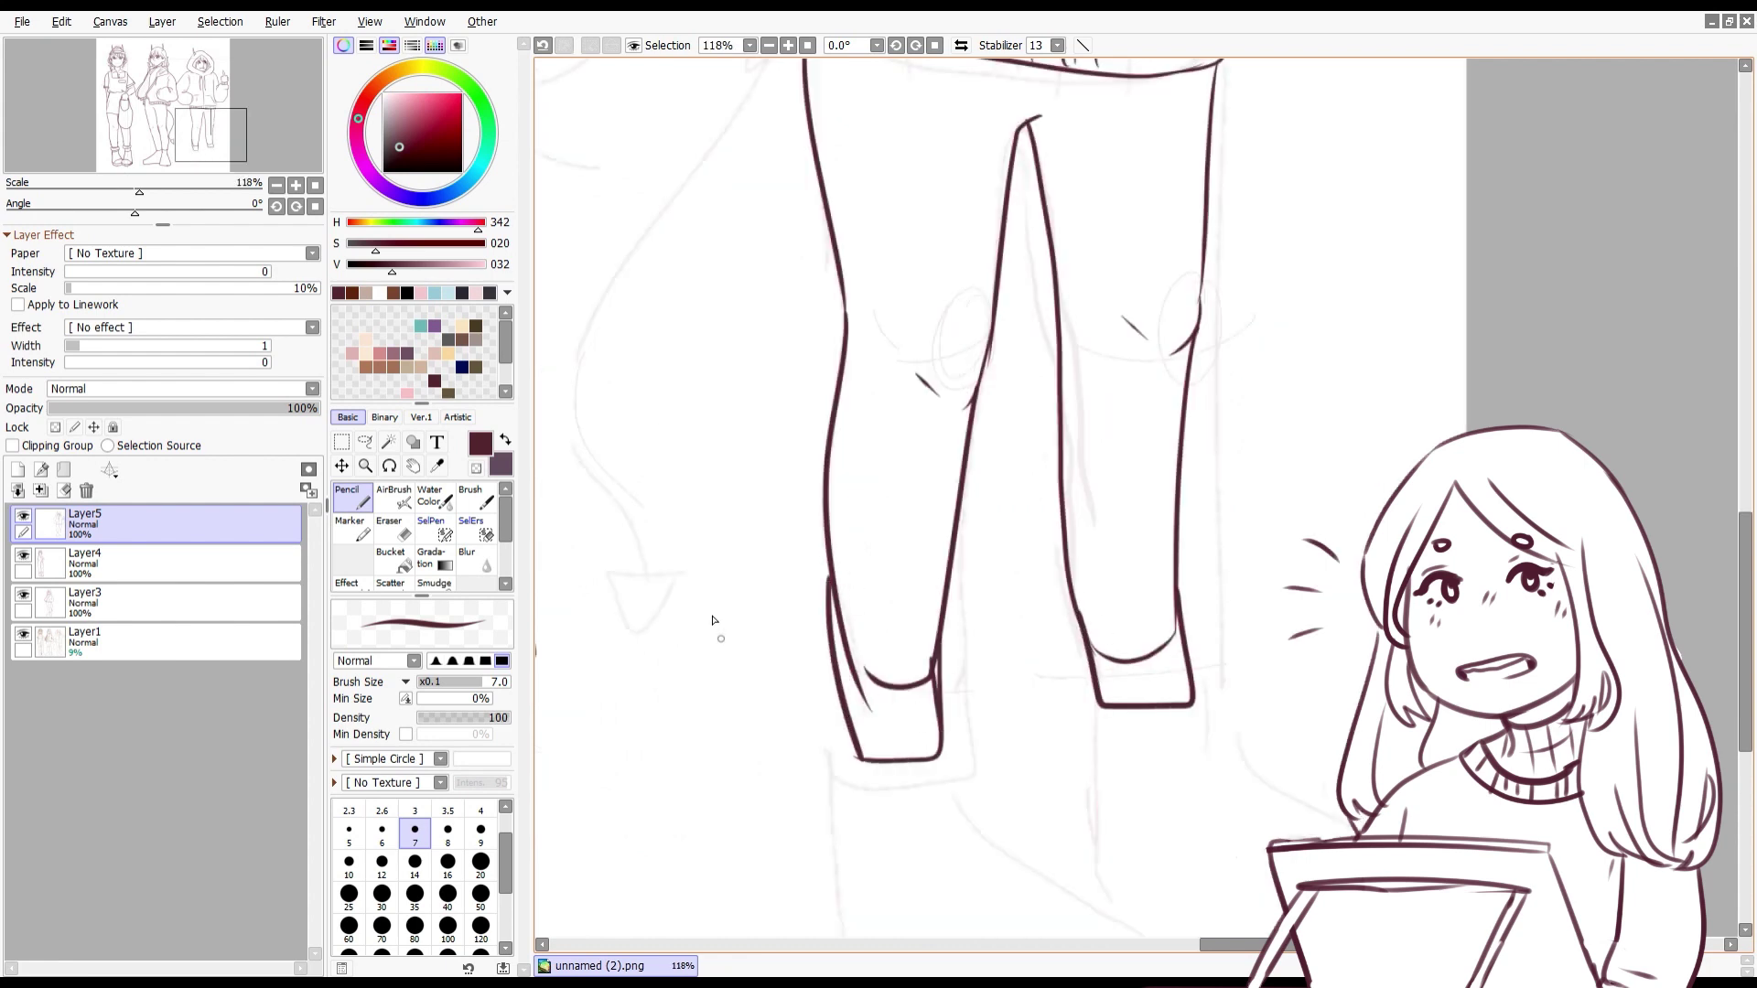
key("e")
left_click_drag(851, 641, 871, 564)
Step: Ink the outlines of both ankle boots below the hooded figure's trouser hems, with small heel notches in the soles
key("n")
scroll(805, 506, "down", 1)
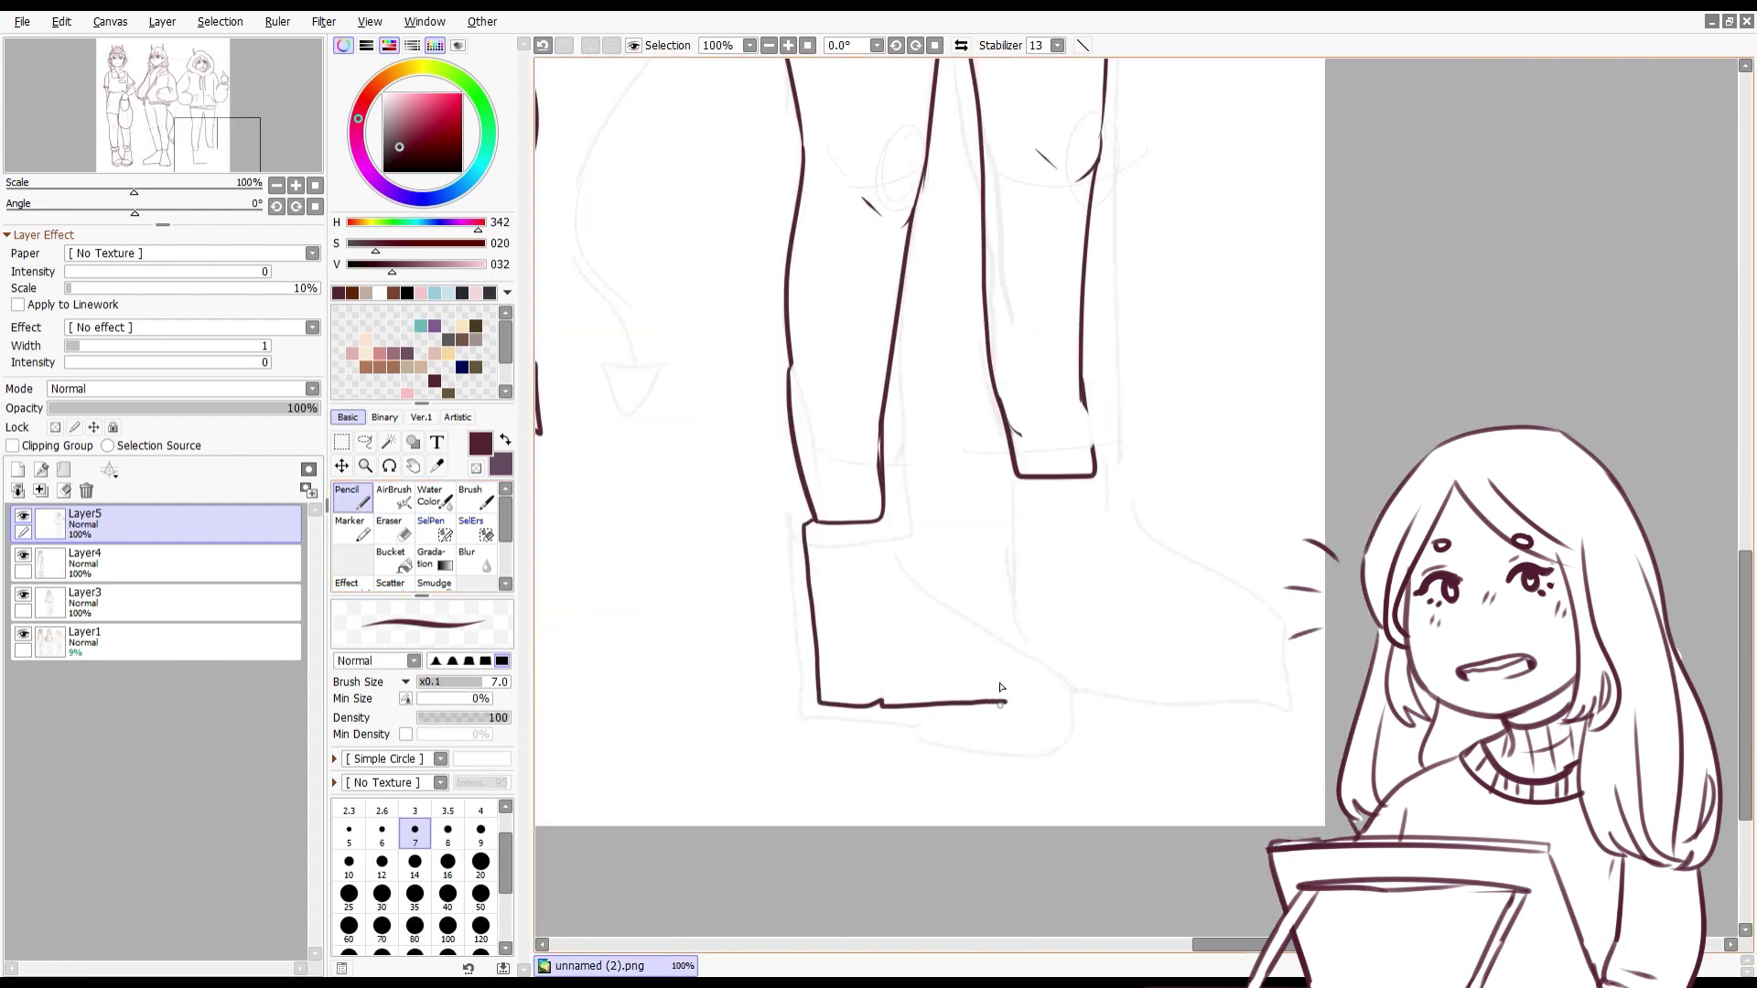
left_click_drag(1217, 651, 1222, 653)
left_click_drag(1097, 477, 1238, 581)
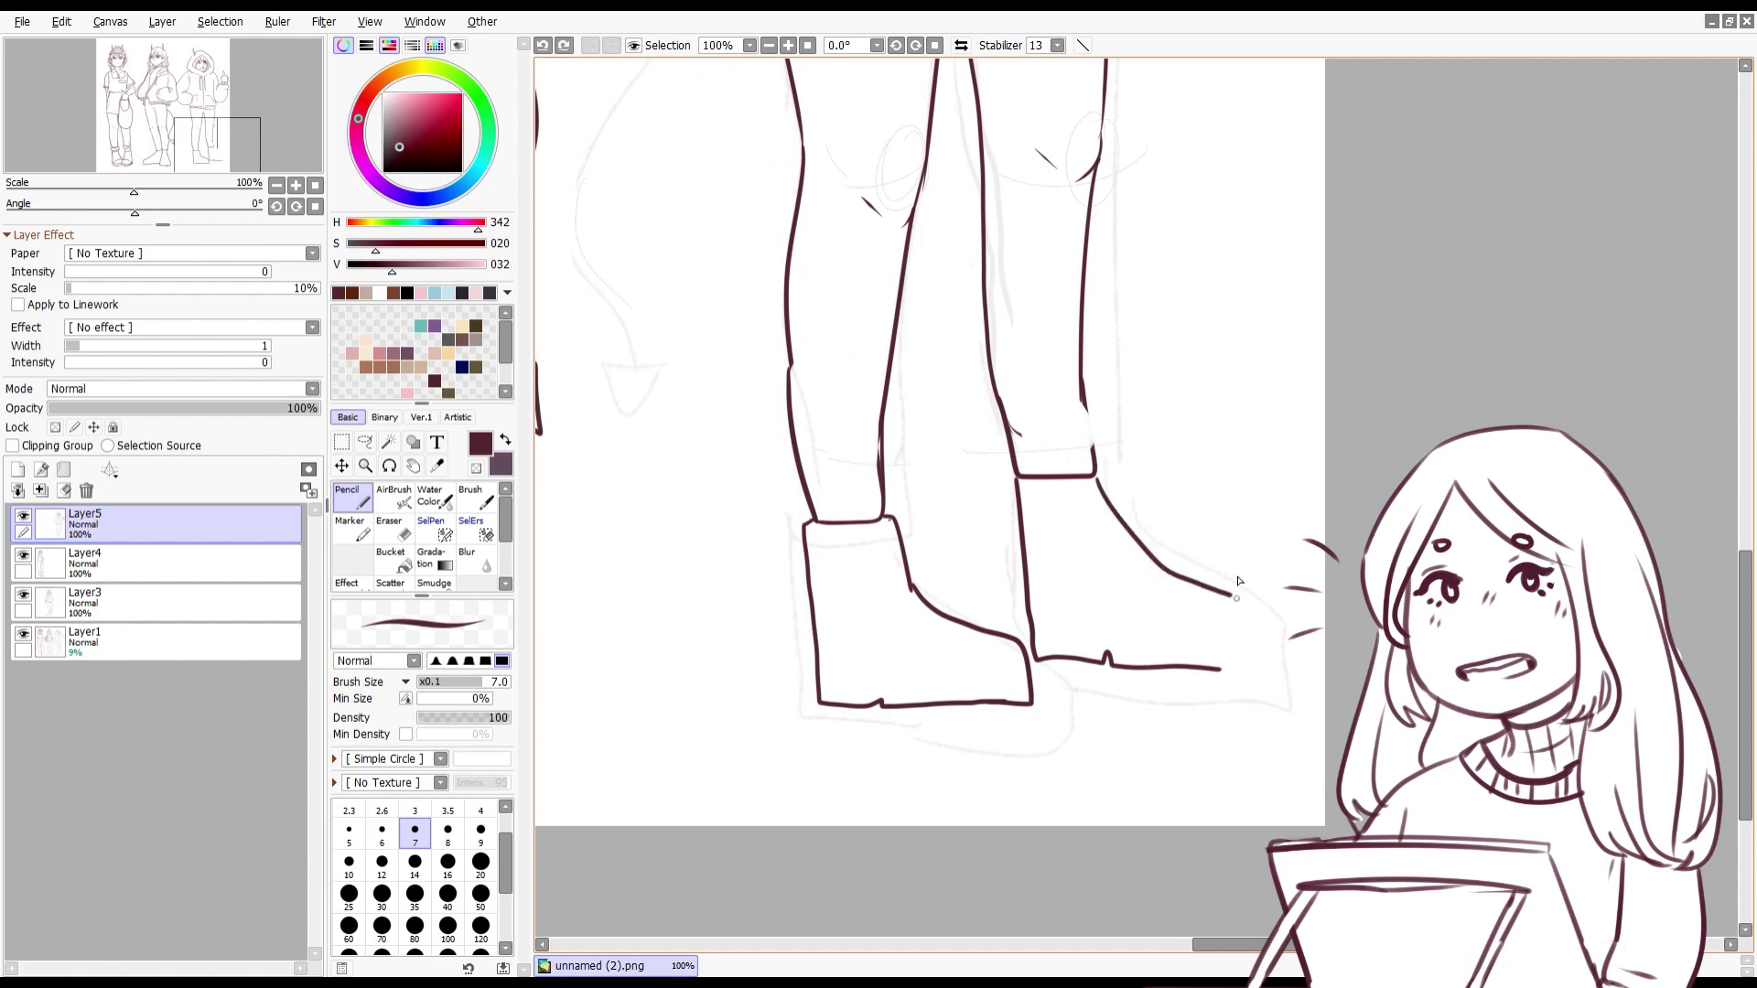
Step: Select the knee creases on the hooded figure's right-hand leg with the Lasso and reposition them
scroll(1085, 455, "down", 4)
scroll(993, 595, "up", 2)
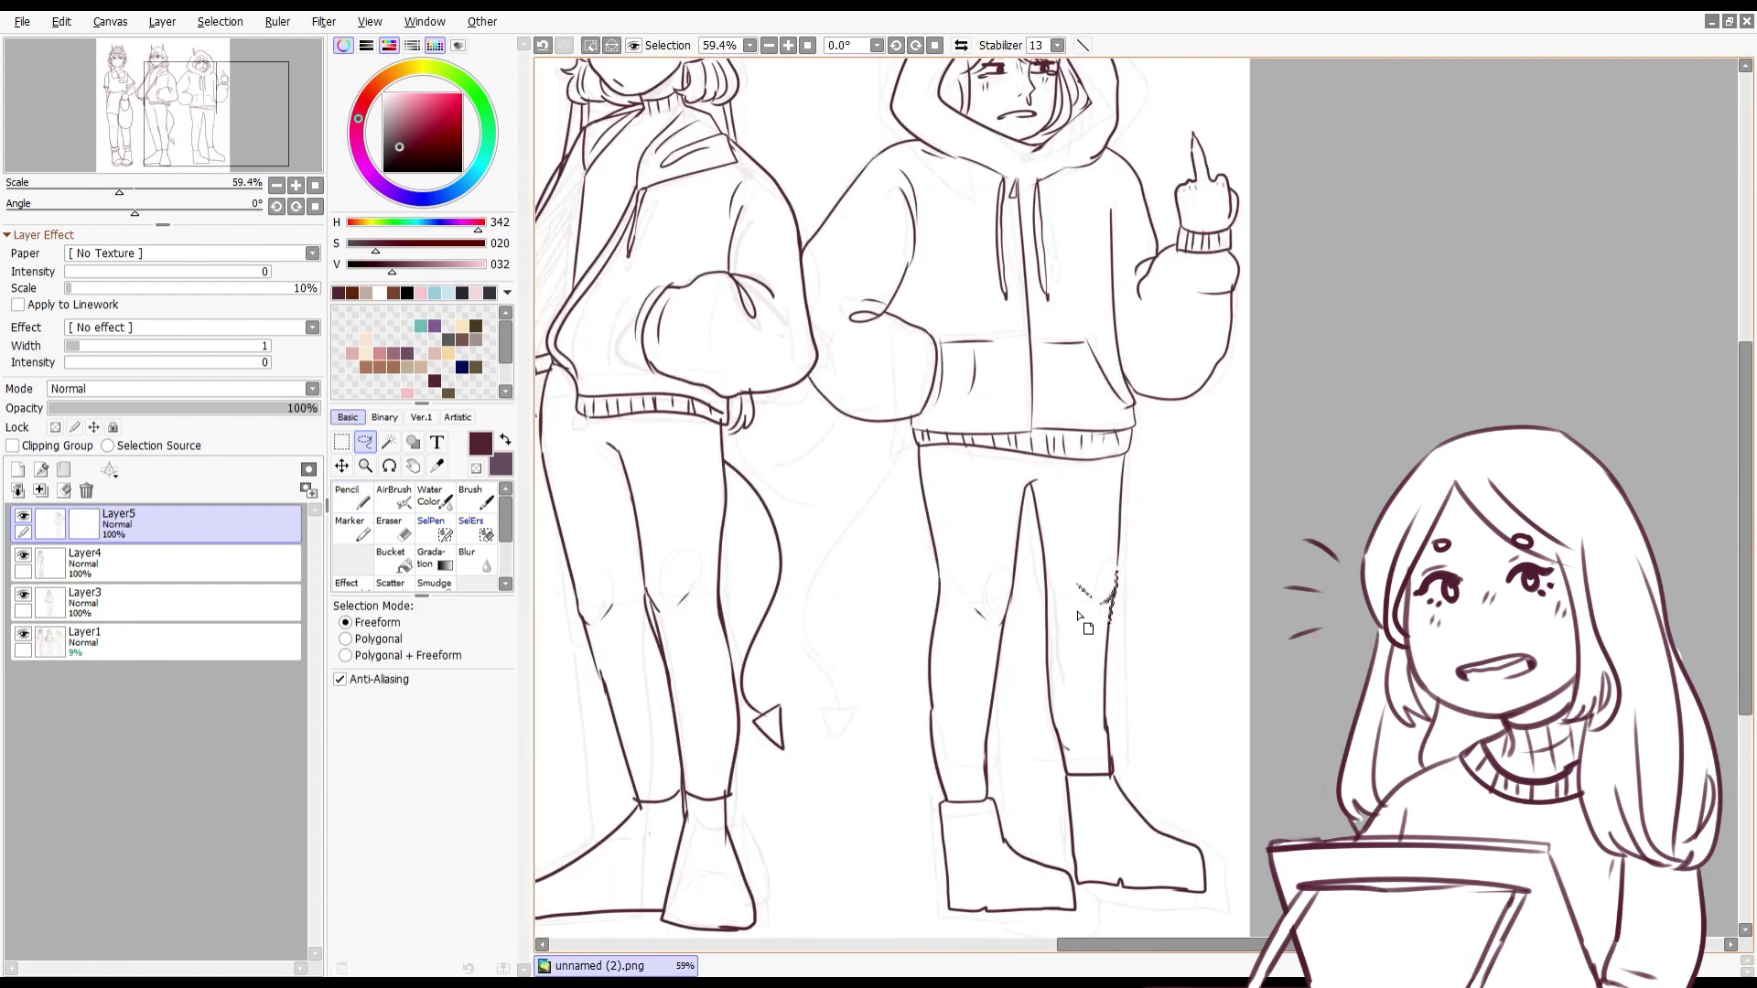
scroll(993, 595, "down", 3)
scroll(1057, 266, "up", 3)
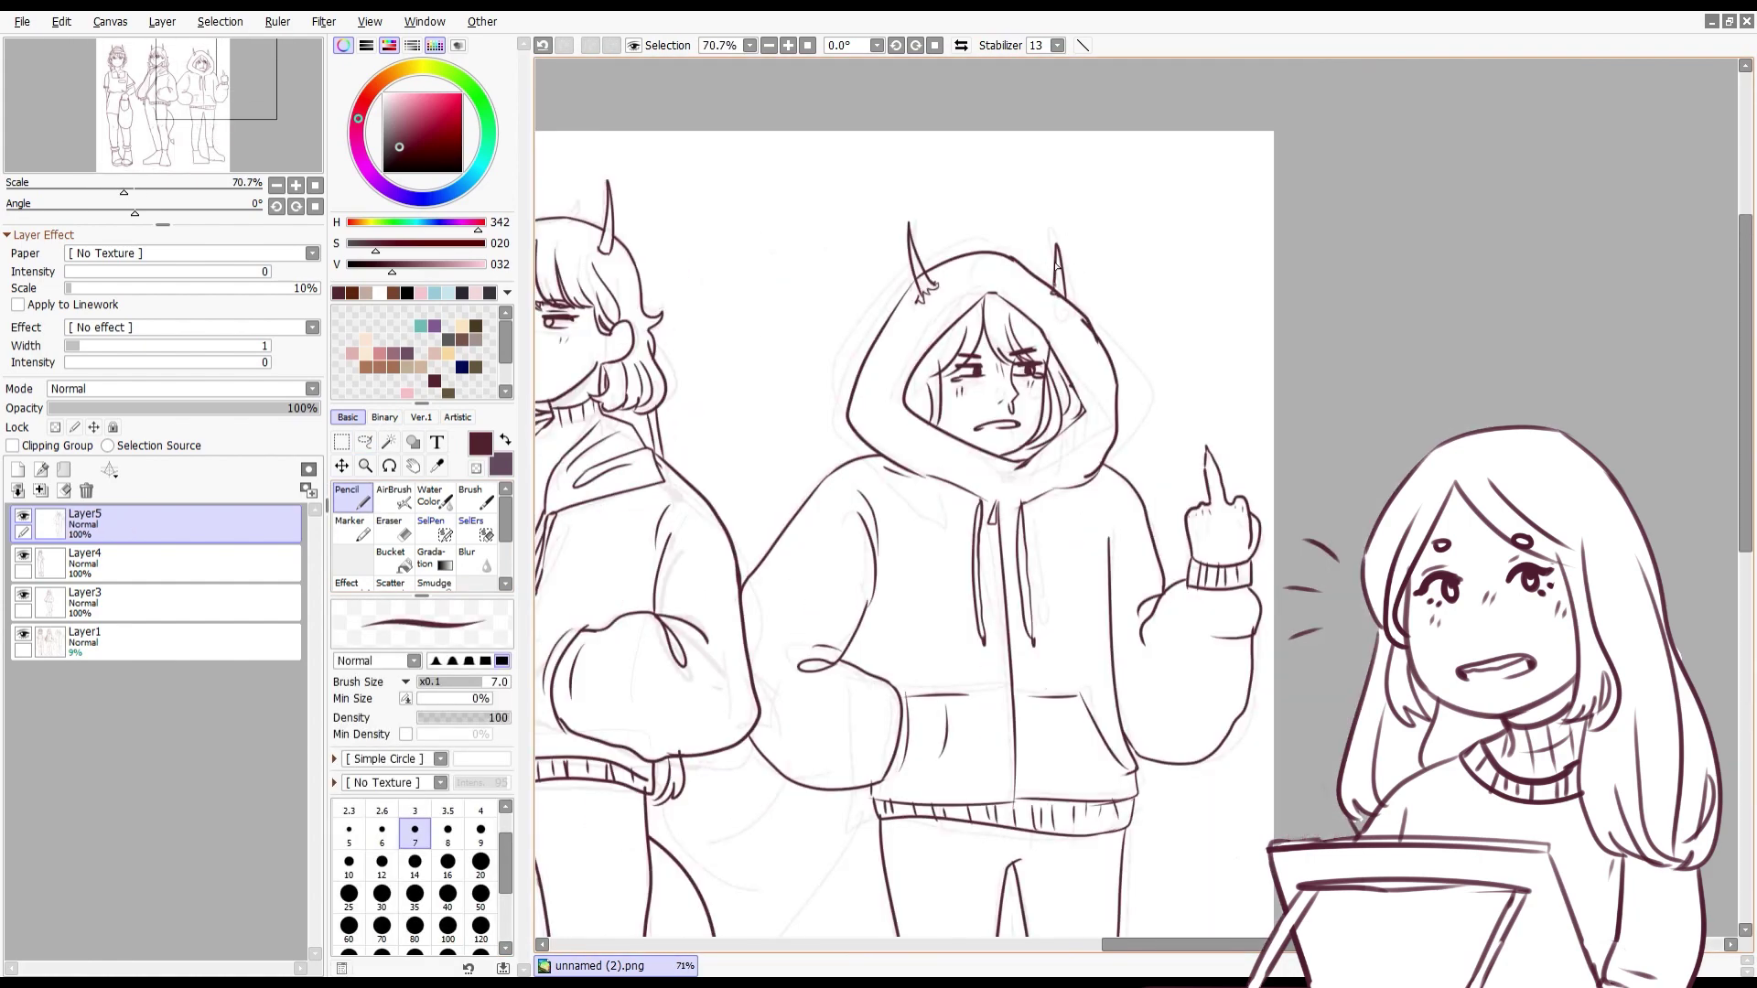
scroll(1060, 274, "down", 3)
scroll(953, 605, "up", 3)
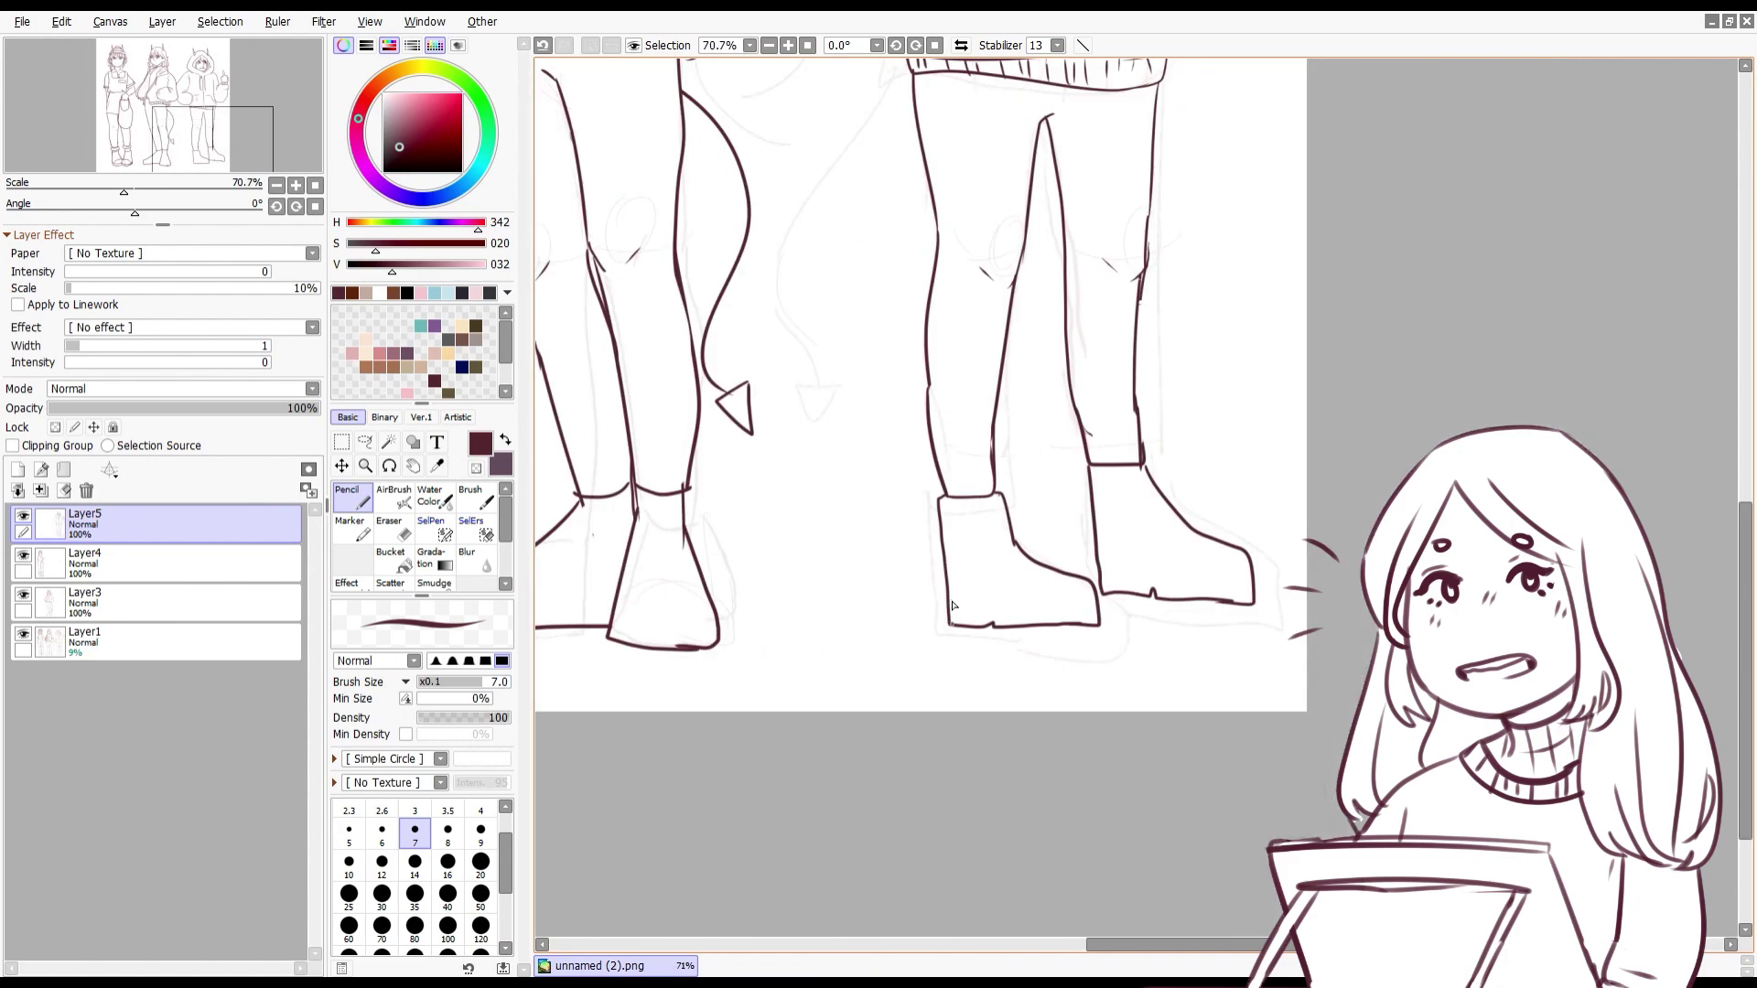
scroll(1141, 582, "down", 3)
scroll(1144, 412, "up", 2)
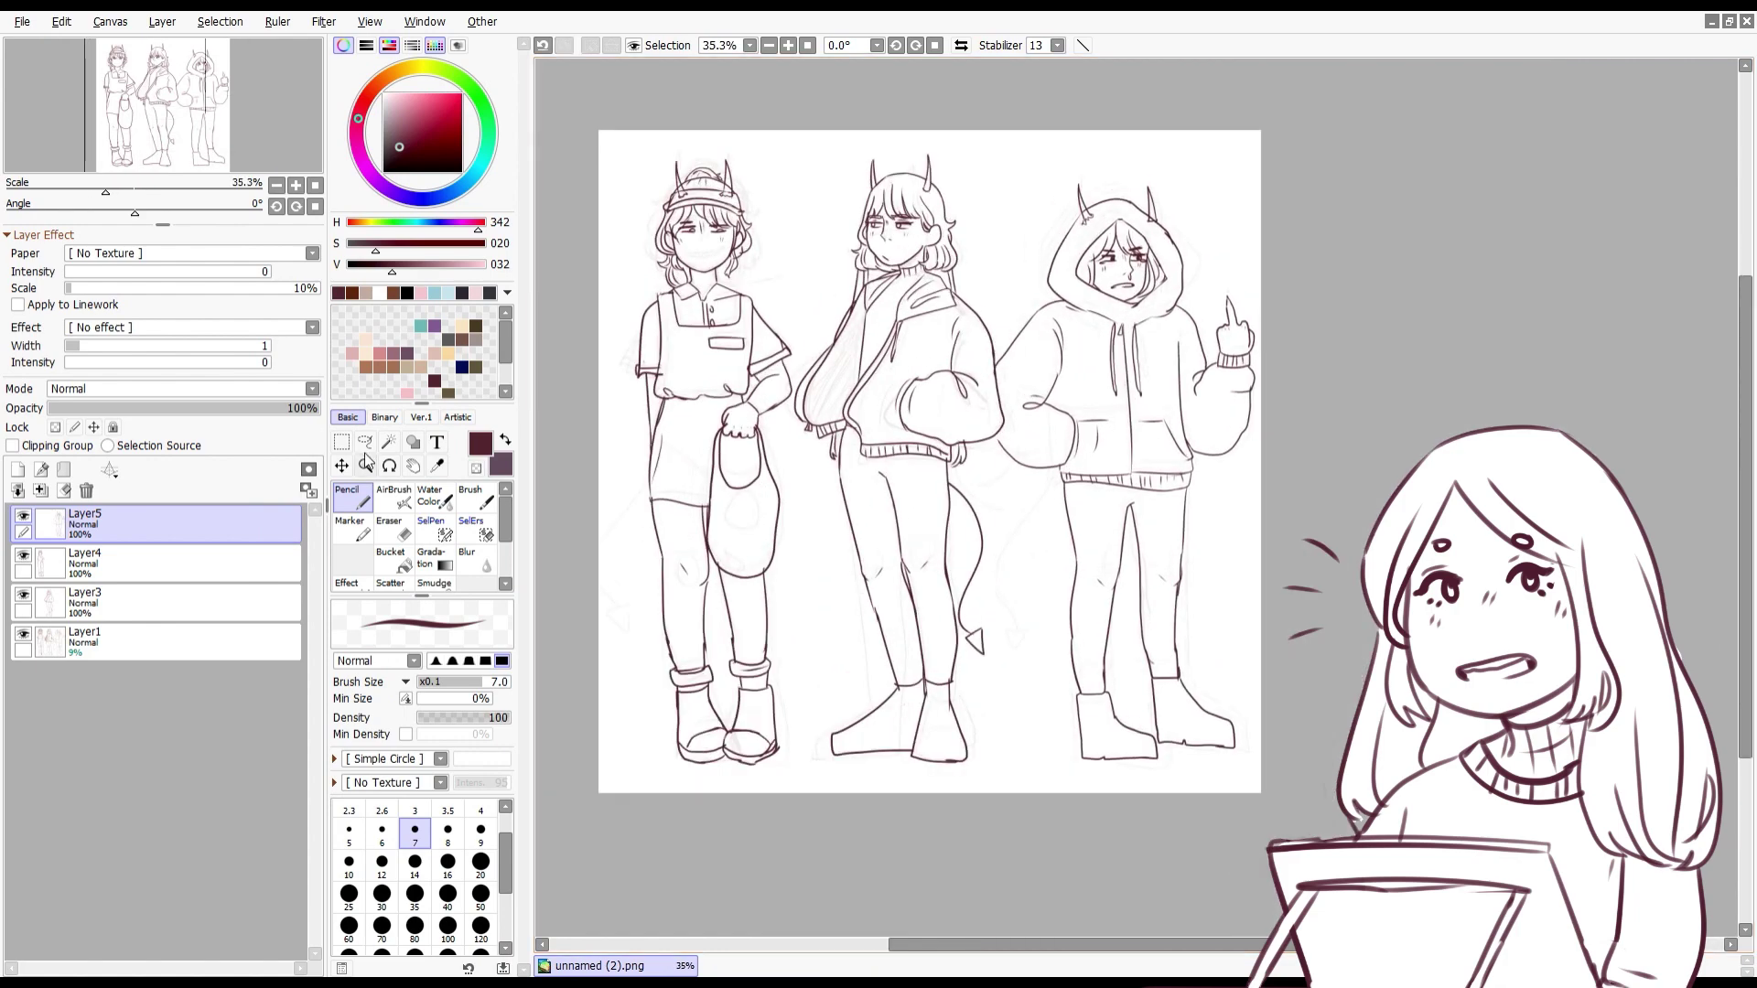
Step: Transform the hooded figure's layer, rotating it slightly clockwise and shifting it into place beside the middle figure
key("ctrl+t")
mouse_move(1080, 641)
left_mouse_down()
mouse_move(870, 631)
mouse_move(1094, 652)
left_mouse_up()
left_click_drag(998, 145, 984, 153)
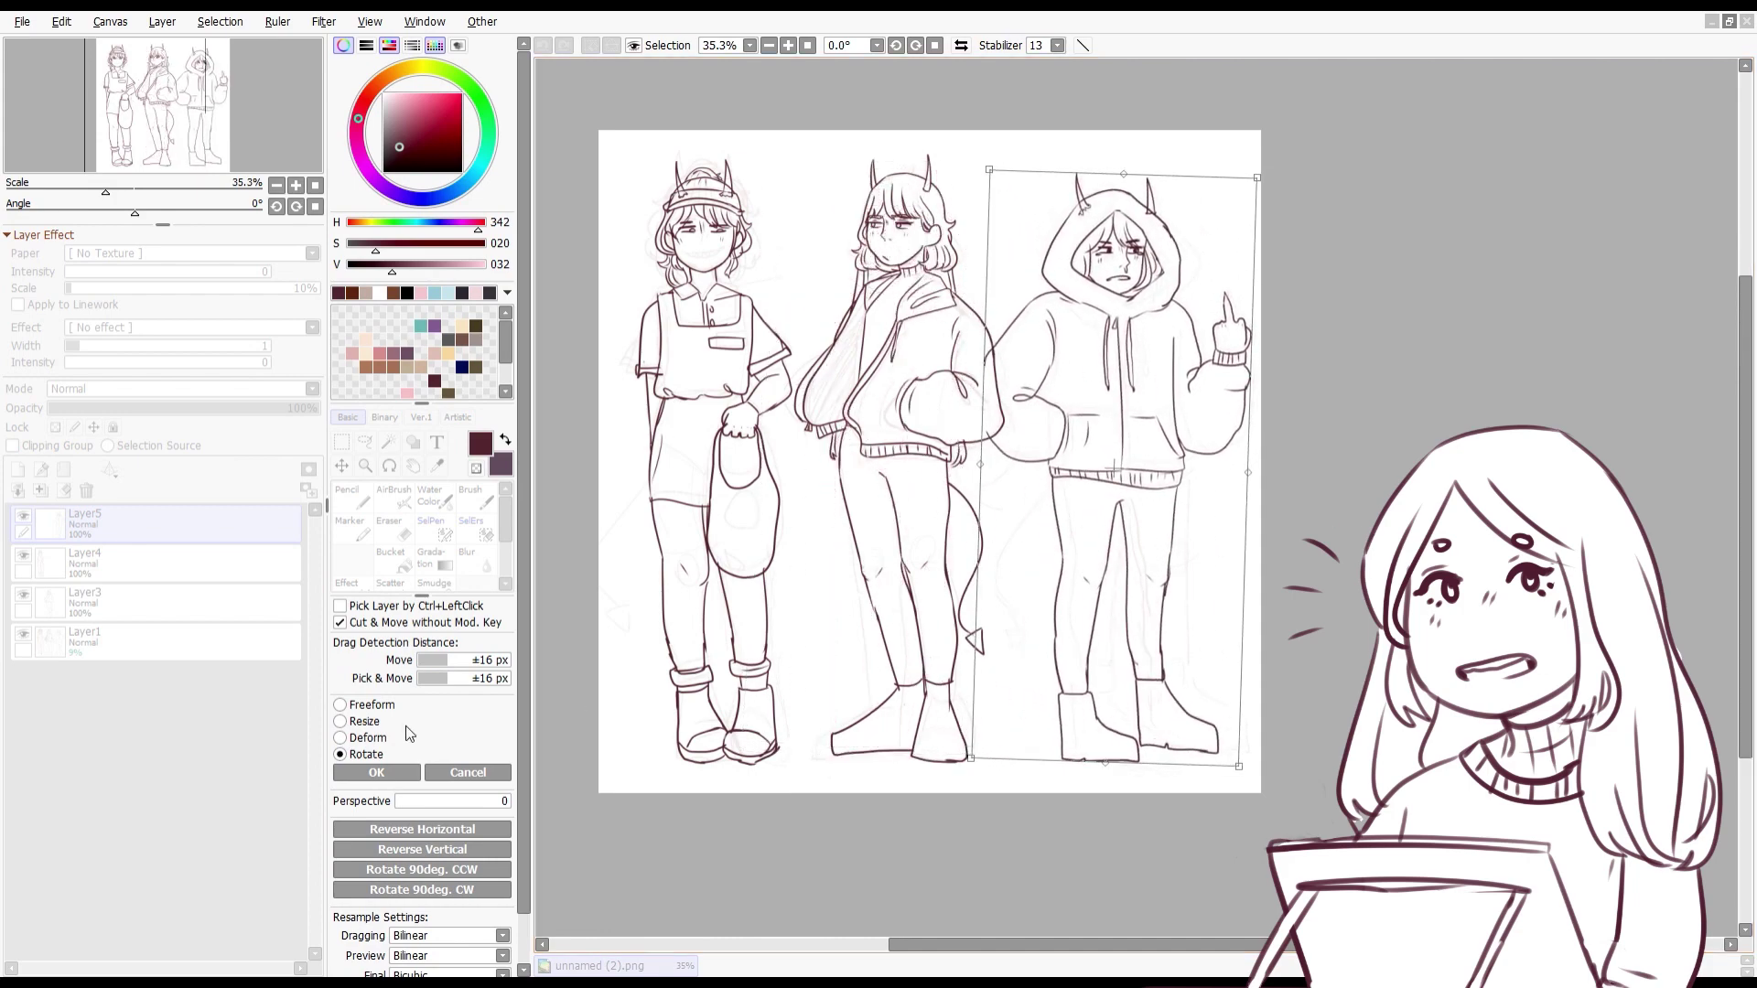
scroll(985, 155, "up", 2)
left_click_drag(1150, 294, 1068, 224)
scroll(1068, 224, "down", 3)
scroll(1068, 224, "up", 1)
key("Return")
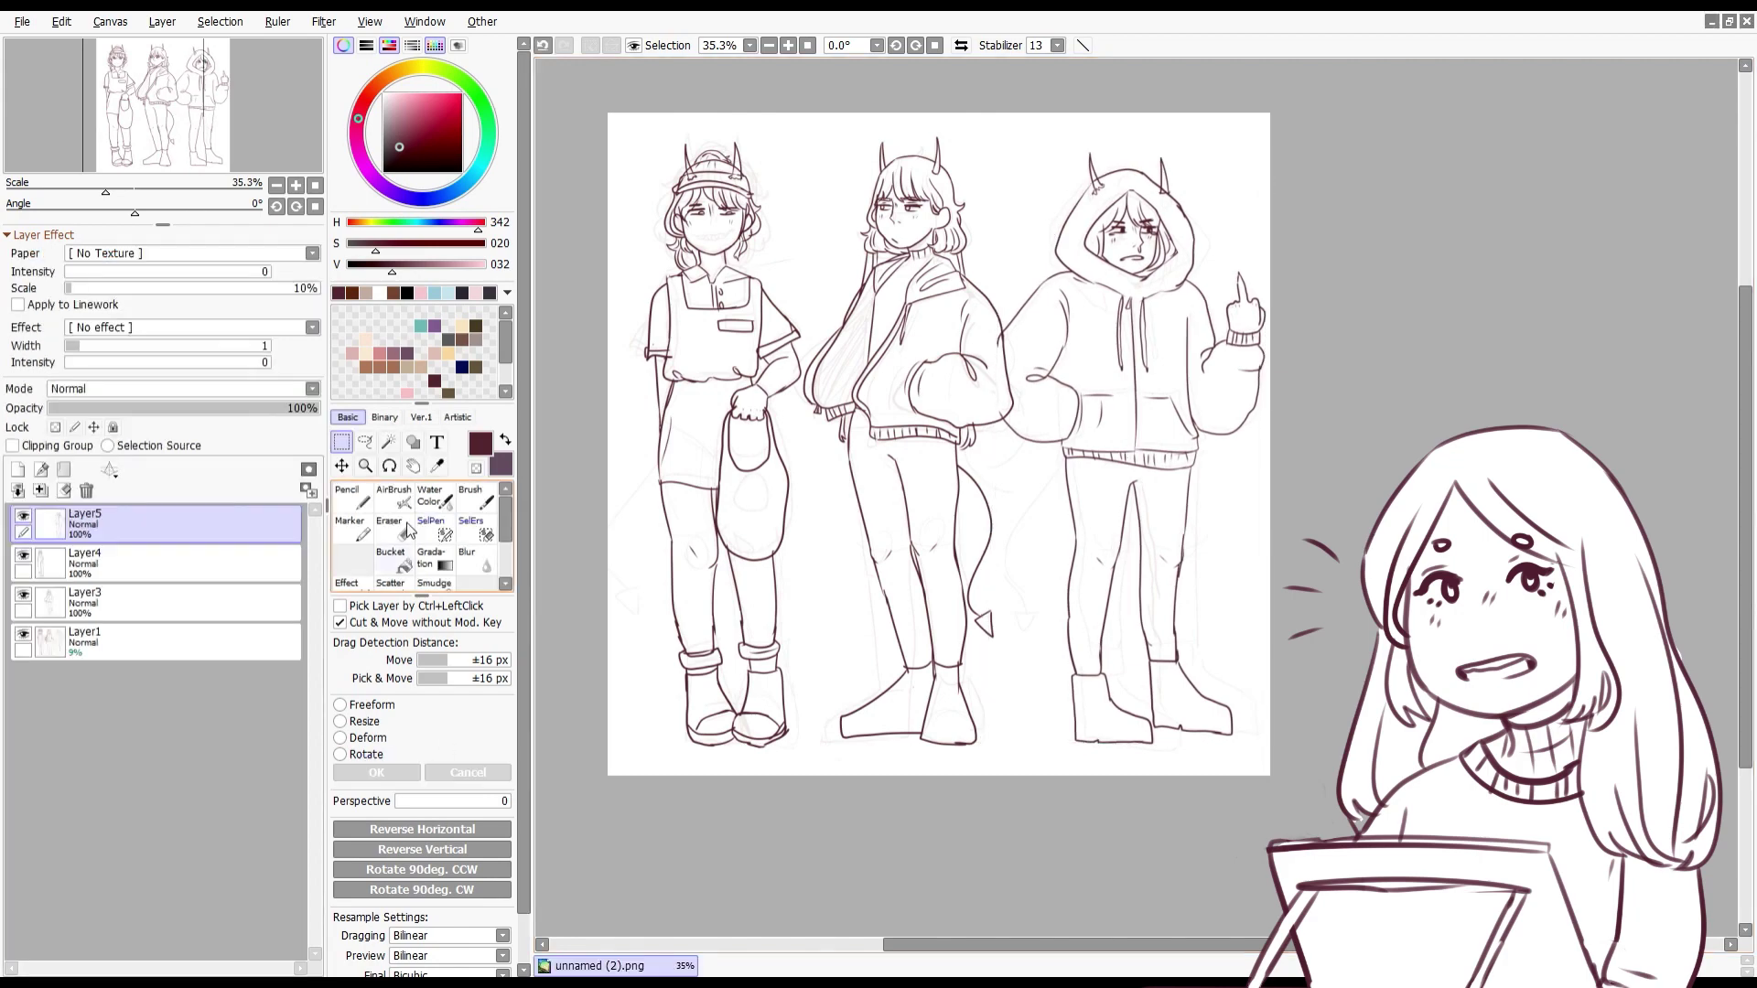
Step: Set the opacity of sketch layer Layer1 to 0%, and ink the left figure's nostrils on Layer4
left_click(92, 641)
left_click(124, 554)
scroll(696, 201, "up", 10)
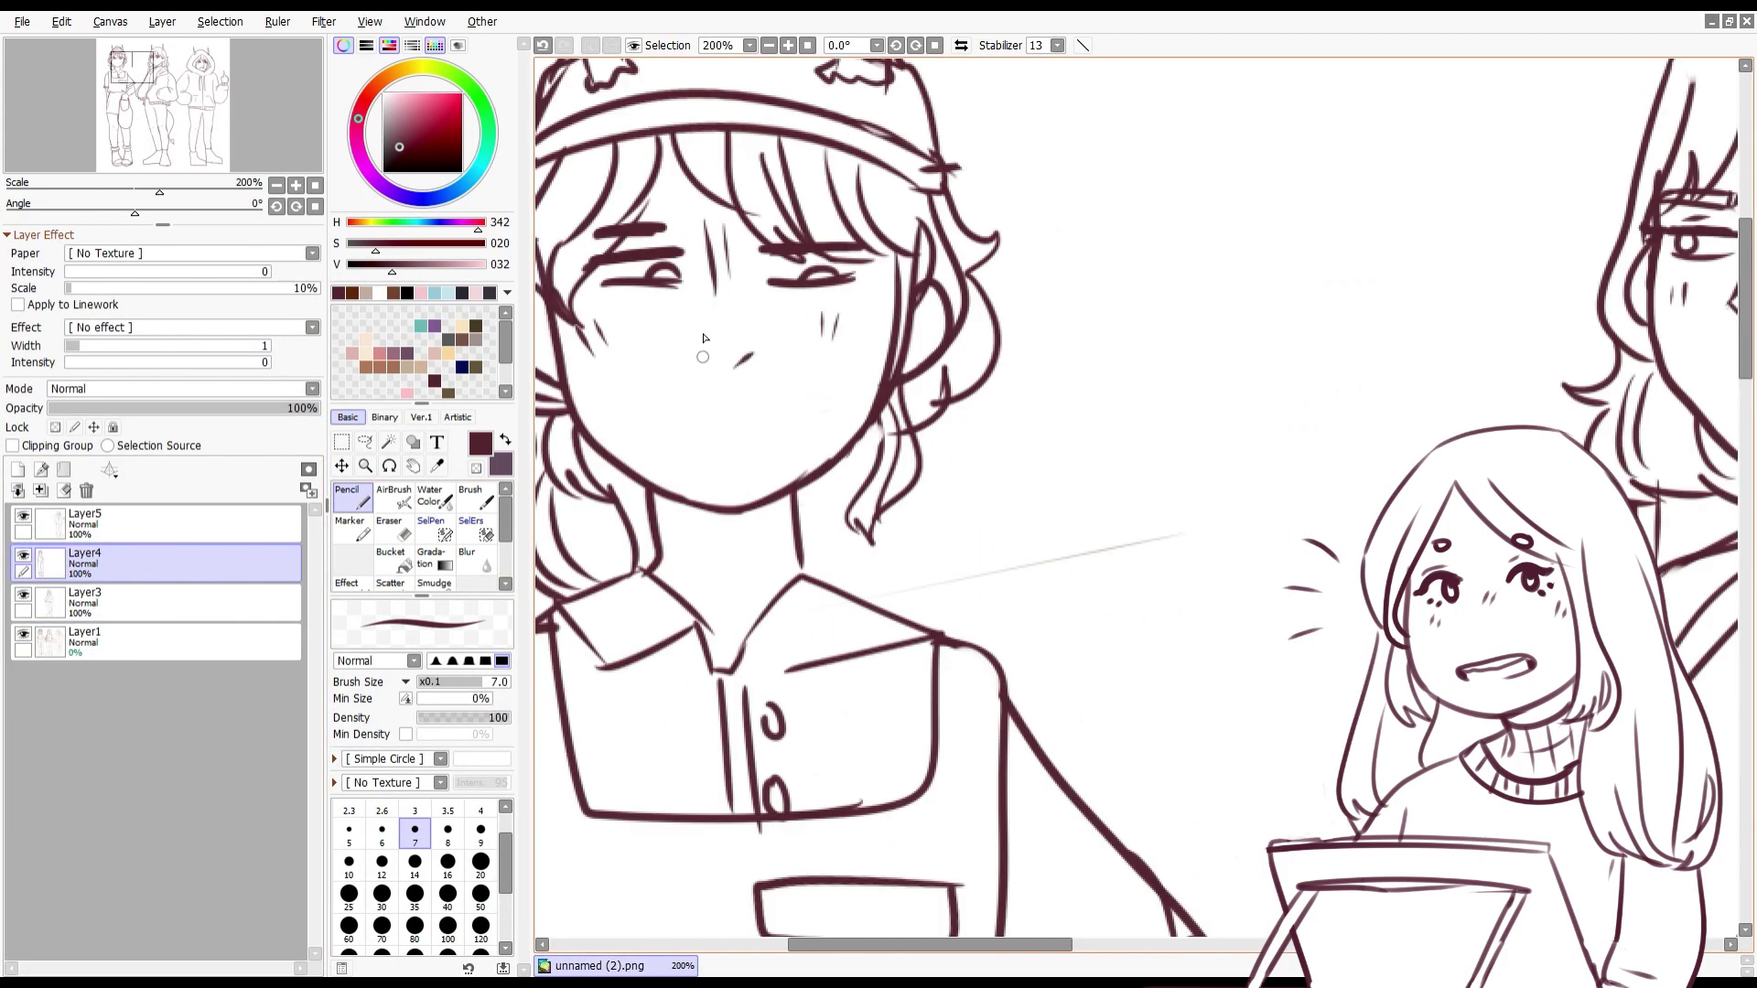
key("n")
scroll(759, 391, "down", 6)
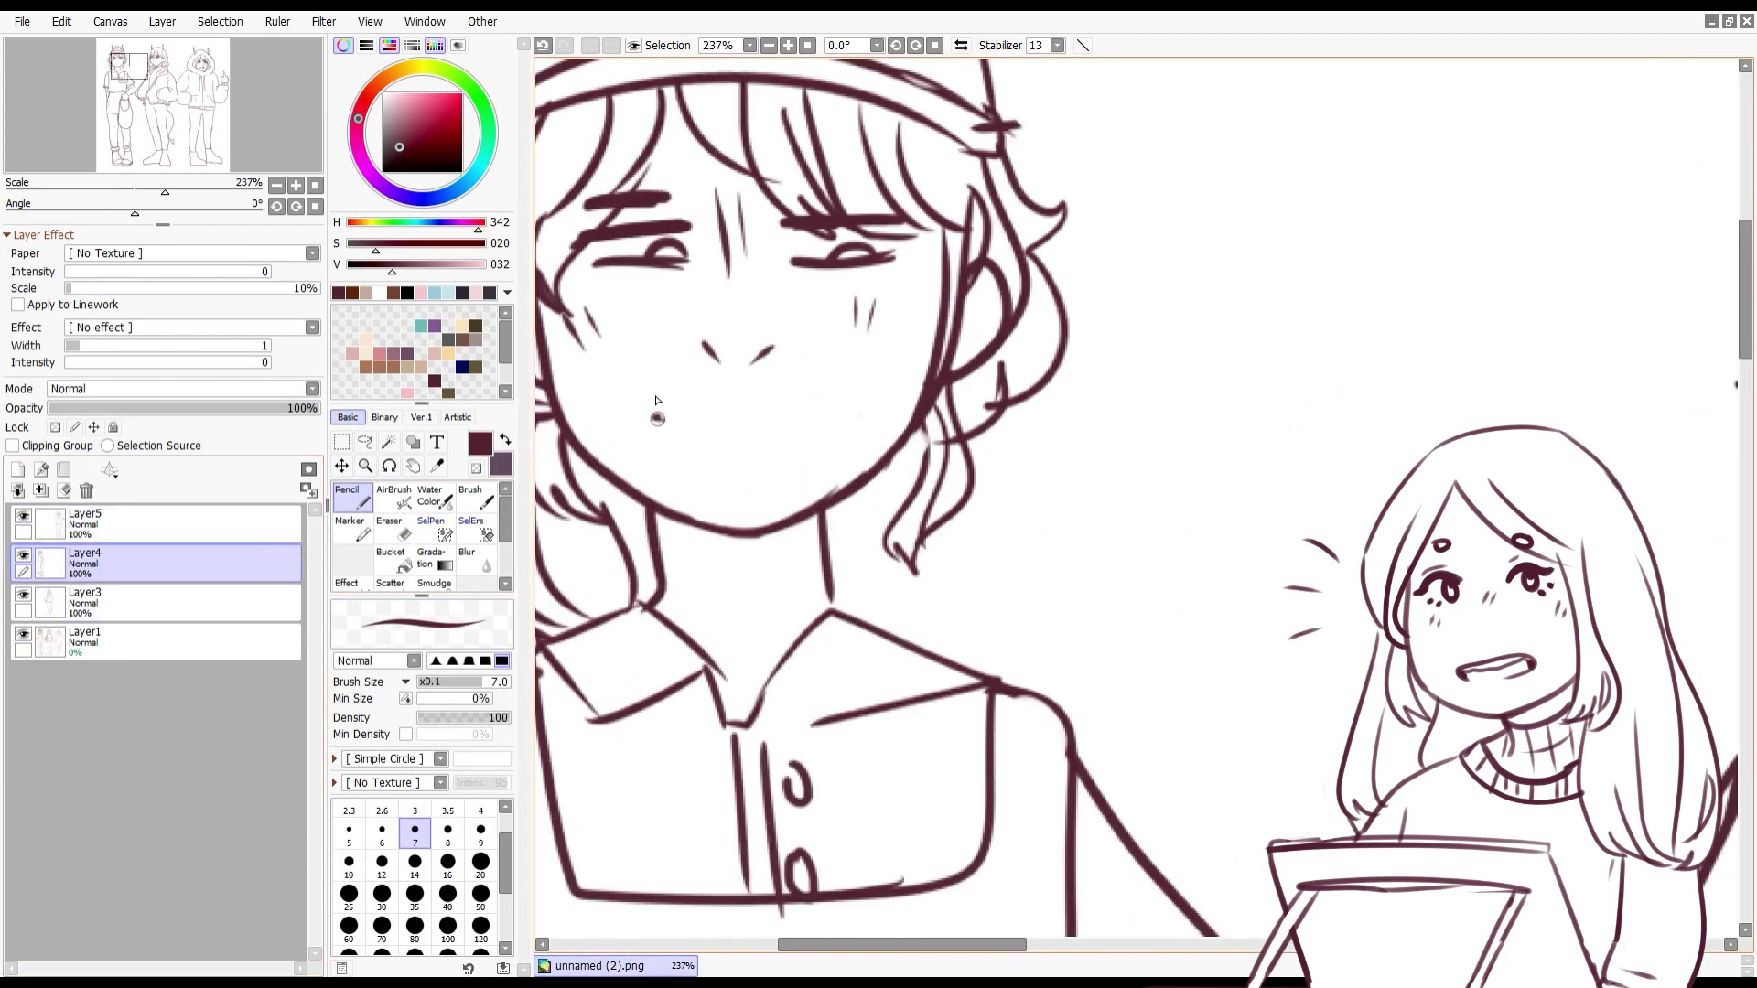
scroll(759, 391, "up", 3)
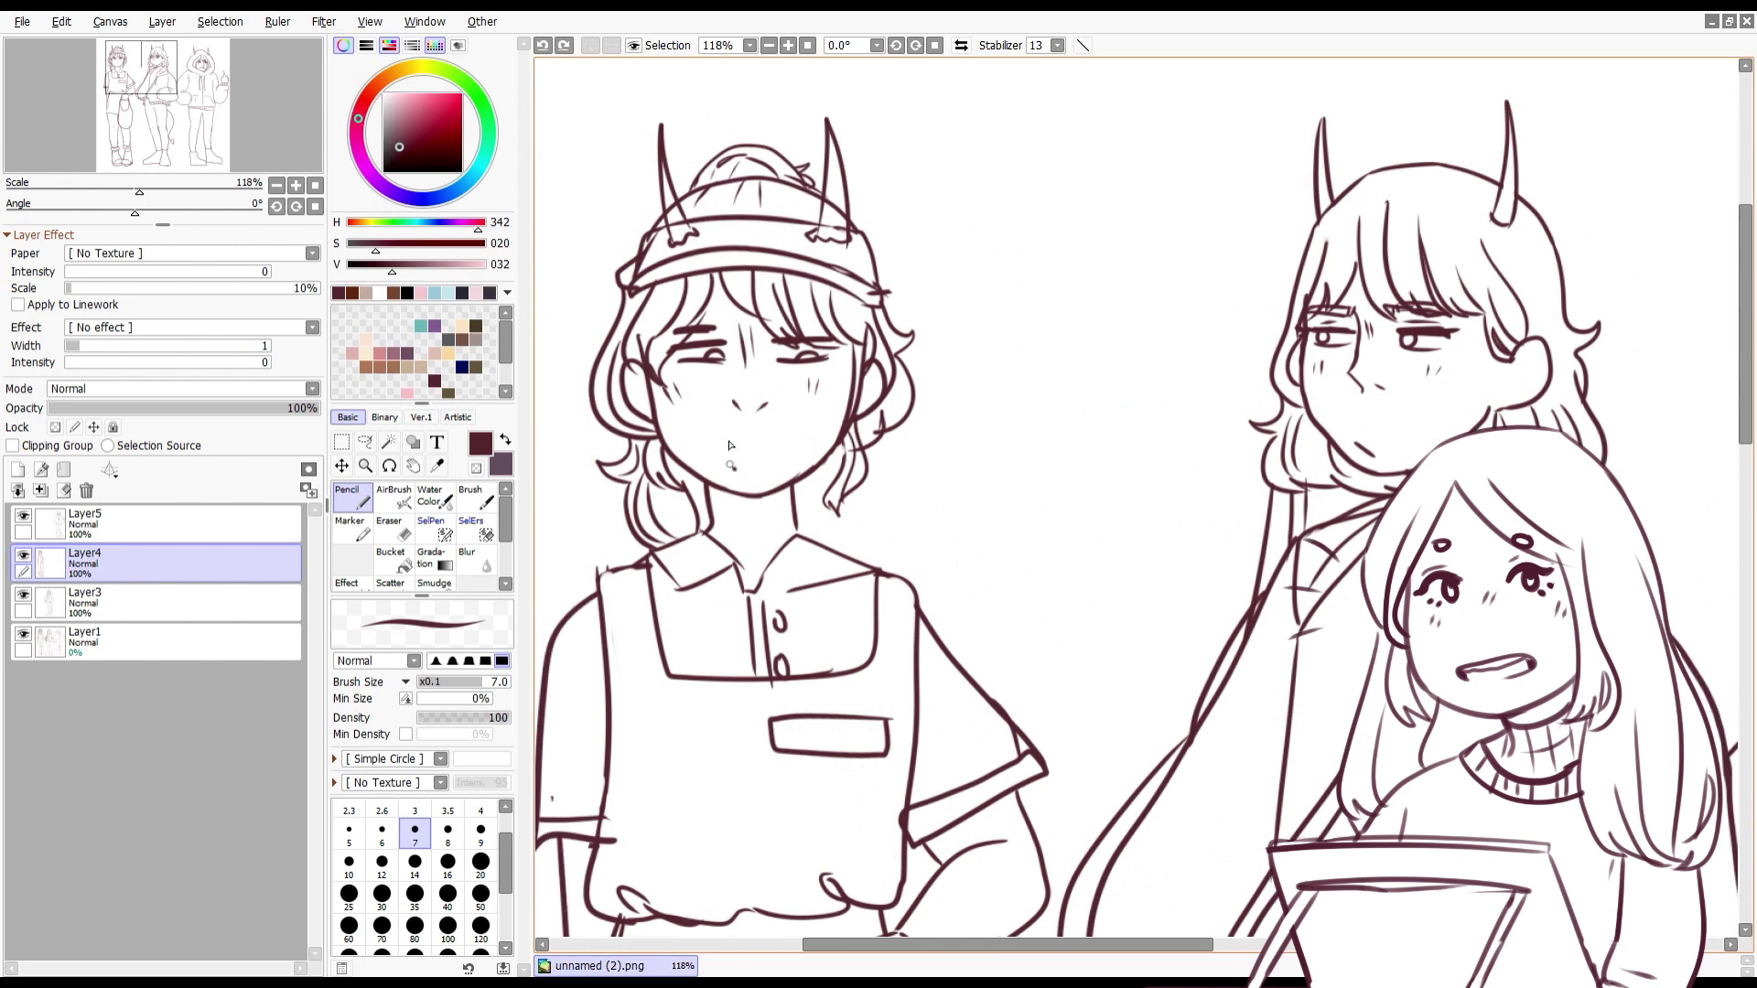
Step: Create a new layer above Layer4 and ink a small open mouth on the left figure's face
scroll(752, 248, "up", 2)
left_click(17, 469)
left_click_drag(805, 489, 801, 476)
key("ctrl+z")
Step: Letter SAMMIE'S and SANDWICHS above and below a circle on the carried bag, and draw a dripping stain at its bottom edge
mouse_move(677, 399)
left_mouse_down()
mouse_move(707, 438)
mouse_move(828, 430)
mouse_move(920, 392)
mouse_move(746, 705)
mouse_move(838, 709)
left_mouse_up()
key("ctrl+z")
key("ctrl+z")
key("ctrl+z")
key("ctrl+z")
mouse_move(673, 682)
left_mouse_down()
mouse_move(743, 704)
mouse_move(872, 699)
left_mouse_up()
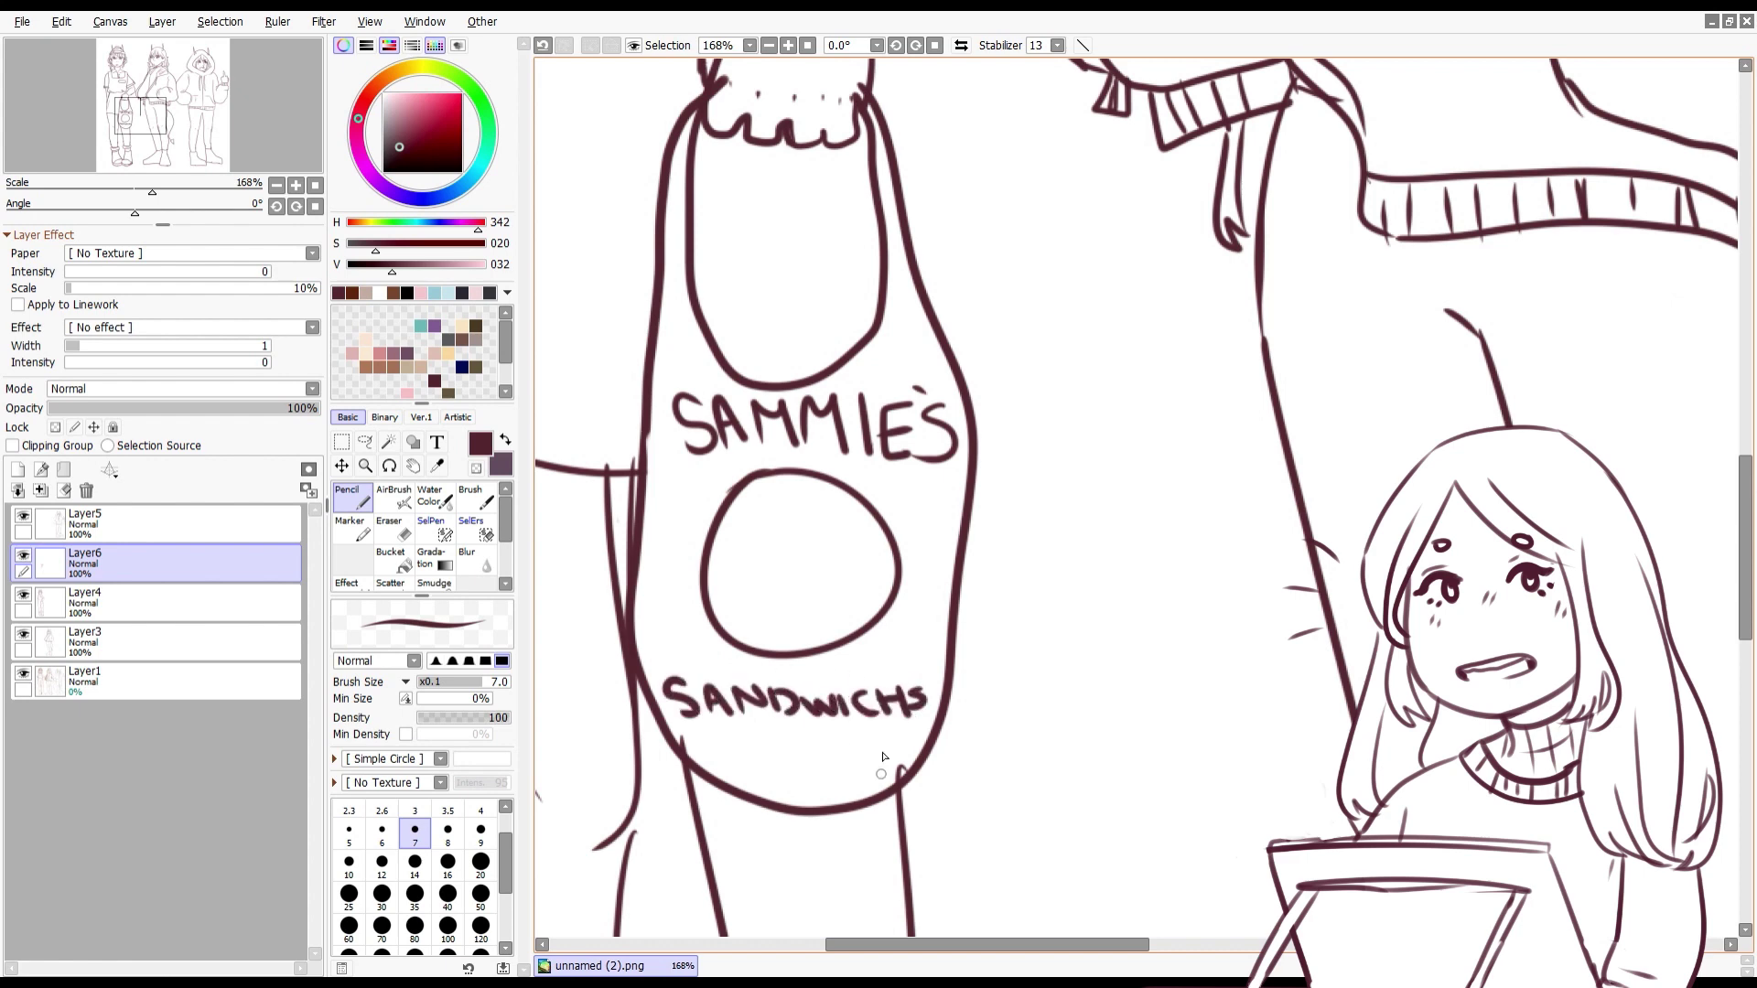
left_click_drag(691, 750, 824, 801)
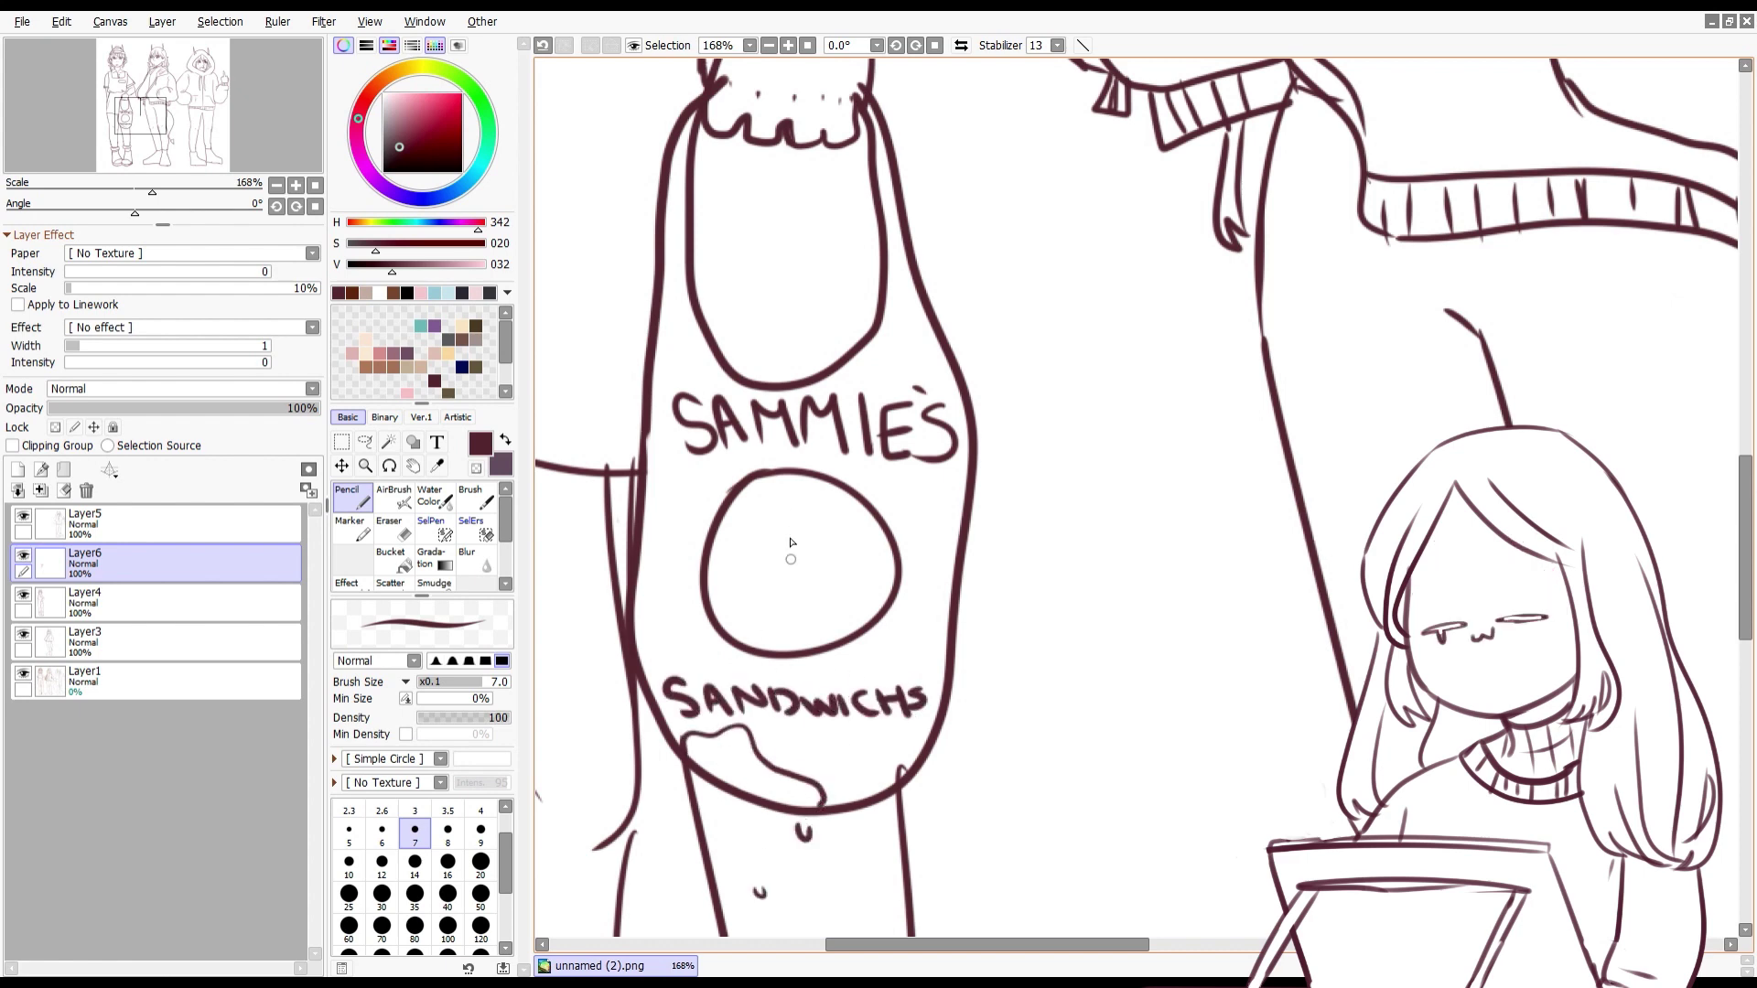
left_click_drag(785, 527, 730, 494)
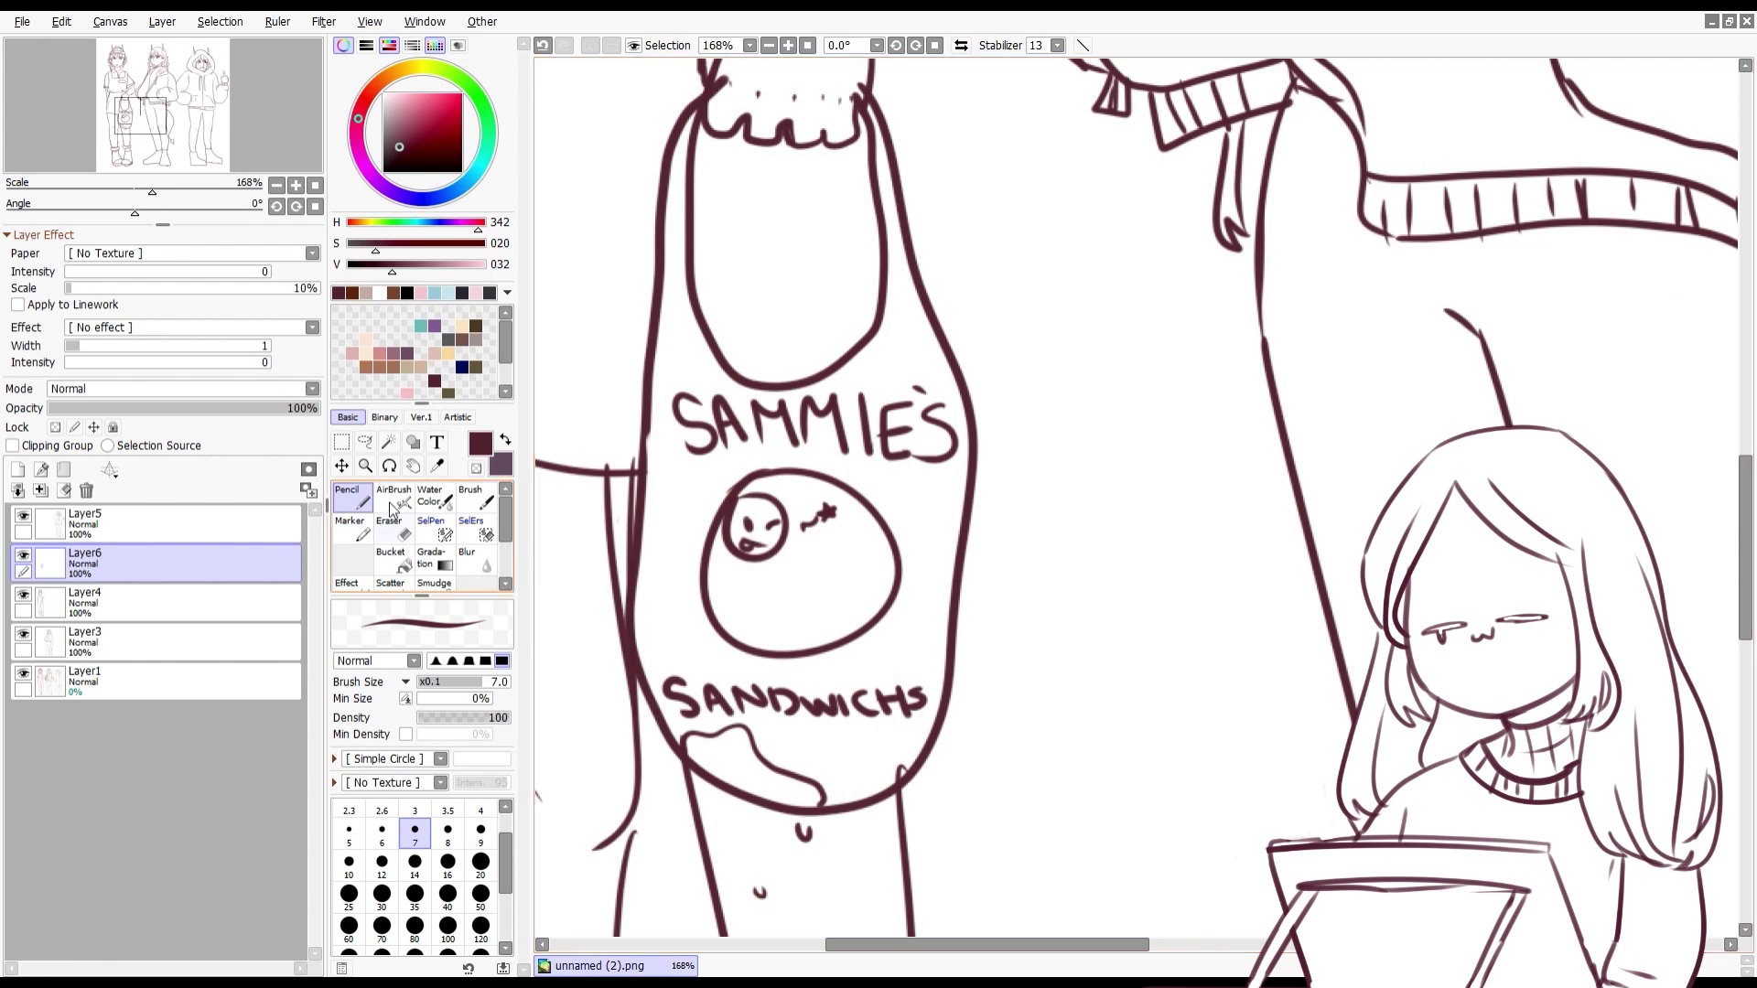
key("ctrl+z")
key("ctrl+z")
key("ctrl+z")
Step: Create another new layer and ink a smiley face emblem inside the bag's circle
key("ctrl+shift+n")
left_click_drag(792, 509, 760, 558)
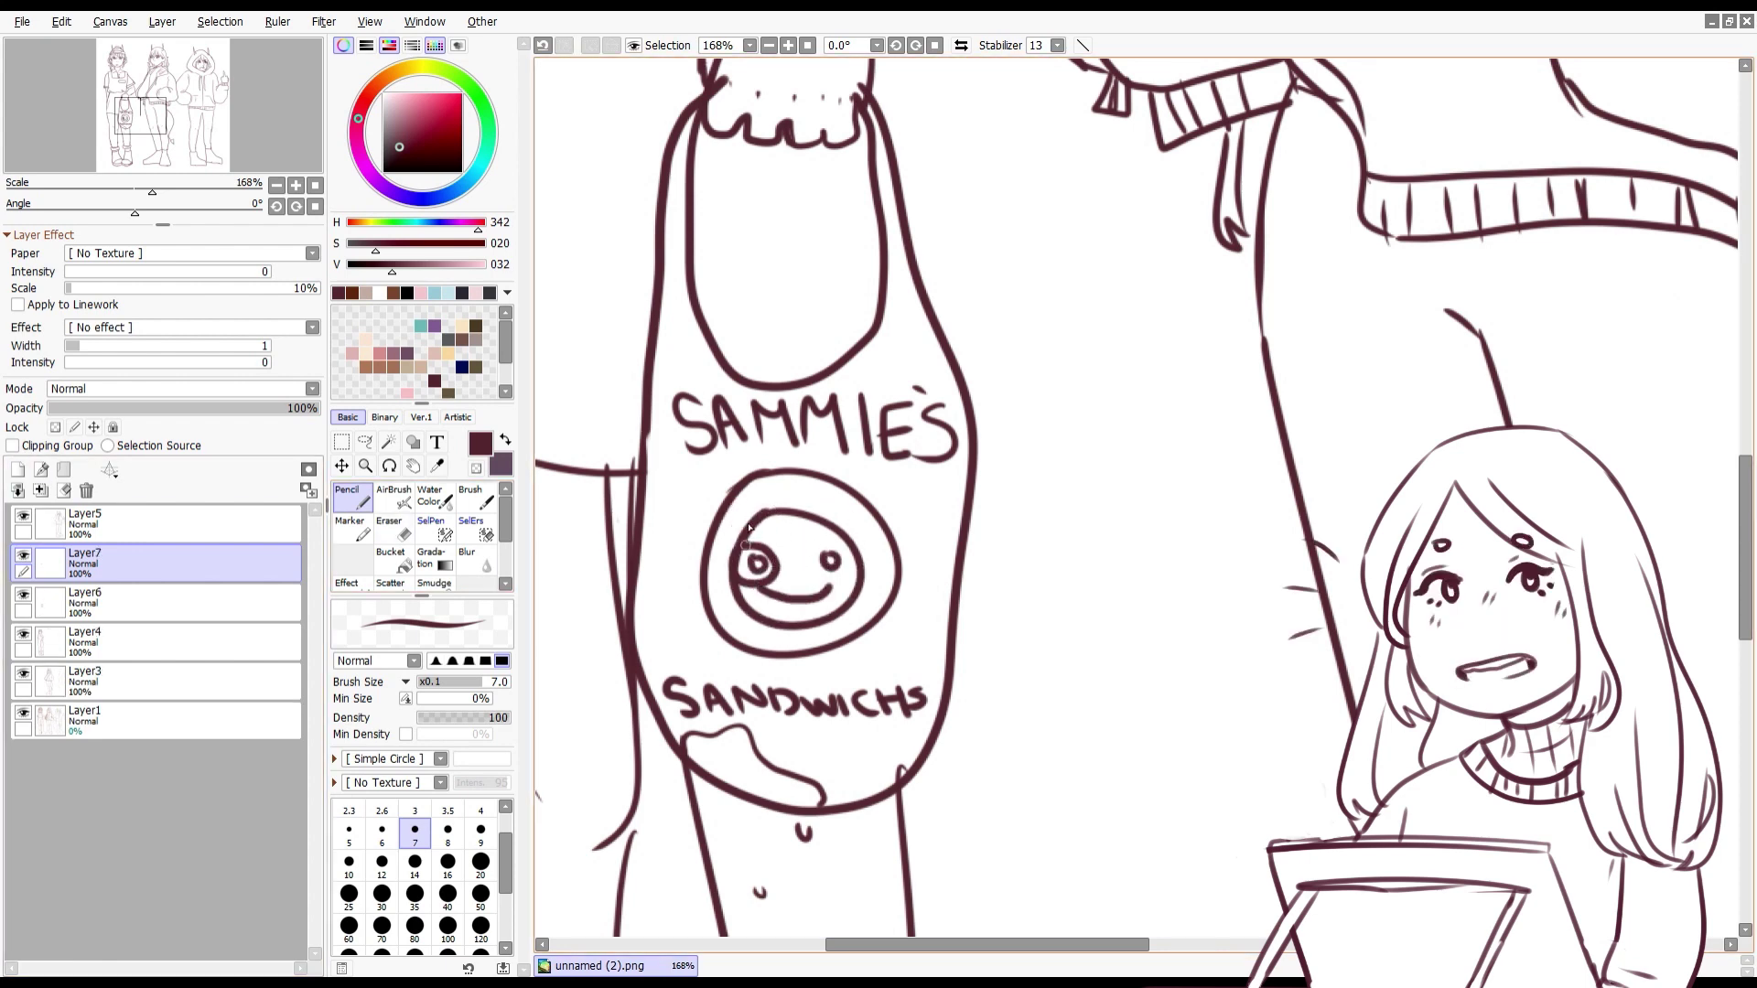
key("ctrl+z")
key("ctrl+z")
scroll(821, 620, "down", 5)
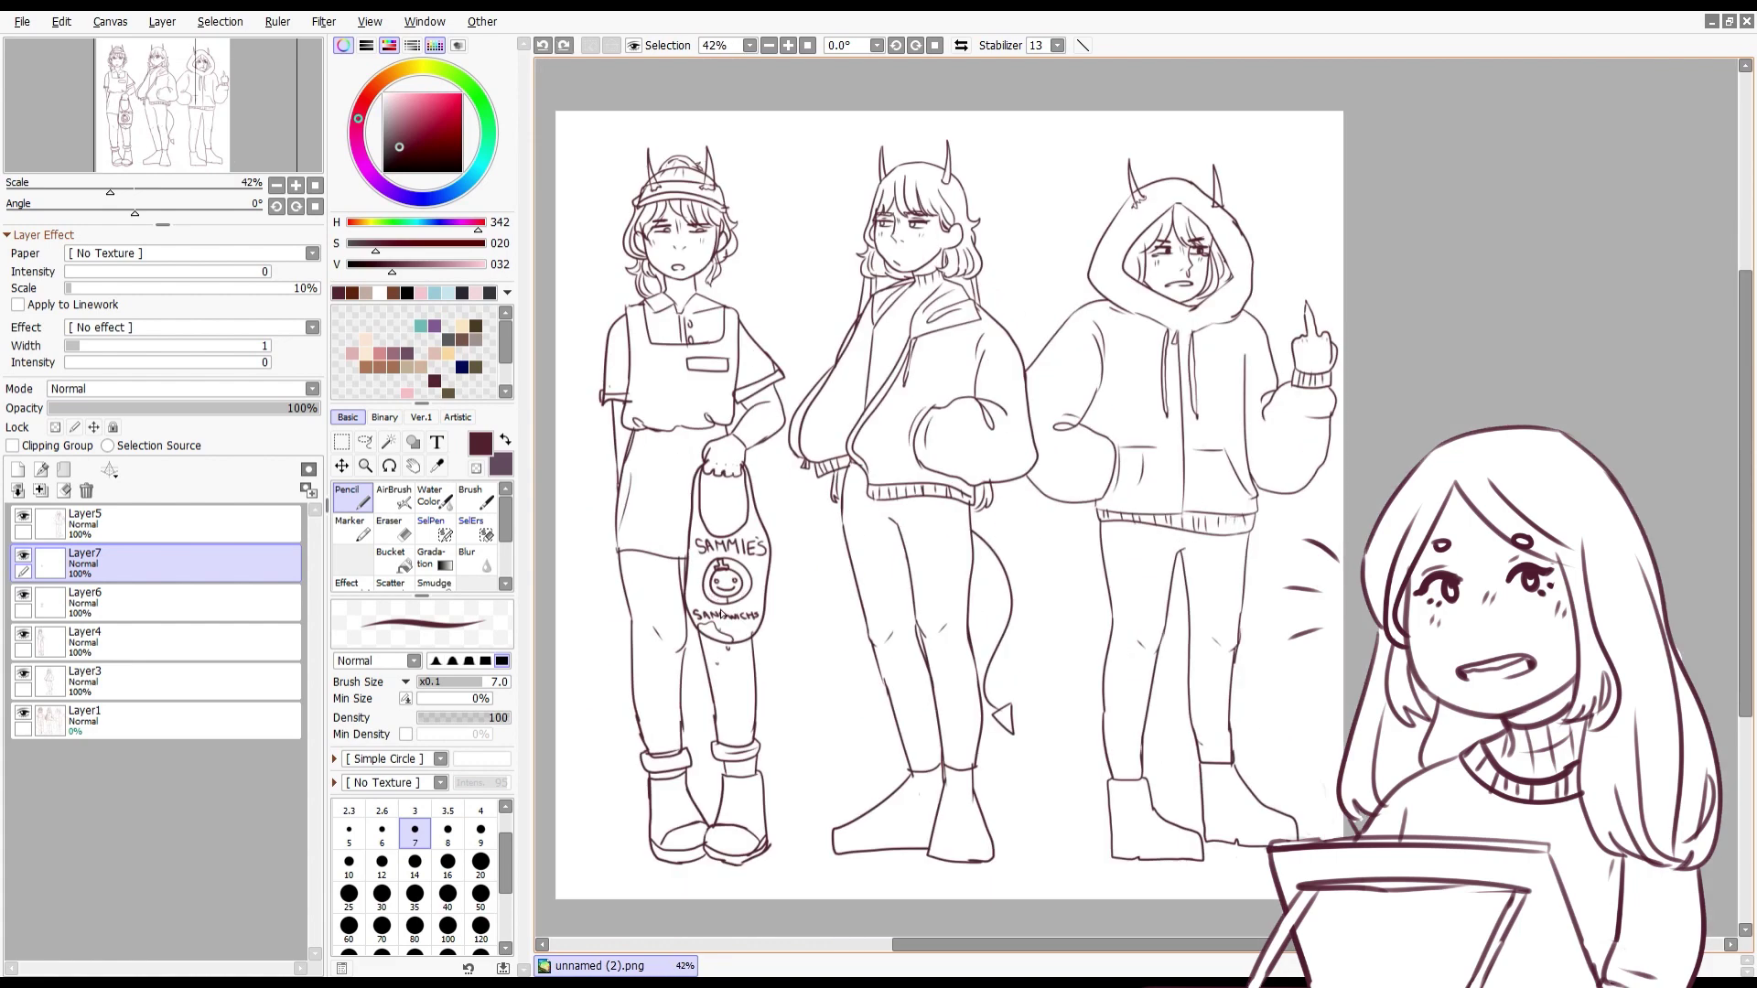
Step: Ink a small round emblem on the front of the left figure's cap
scroll(678, 197, "up", 5)
key("ctrl+z")
left_click_drag(711, 216, 788, 216)
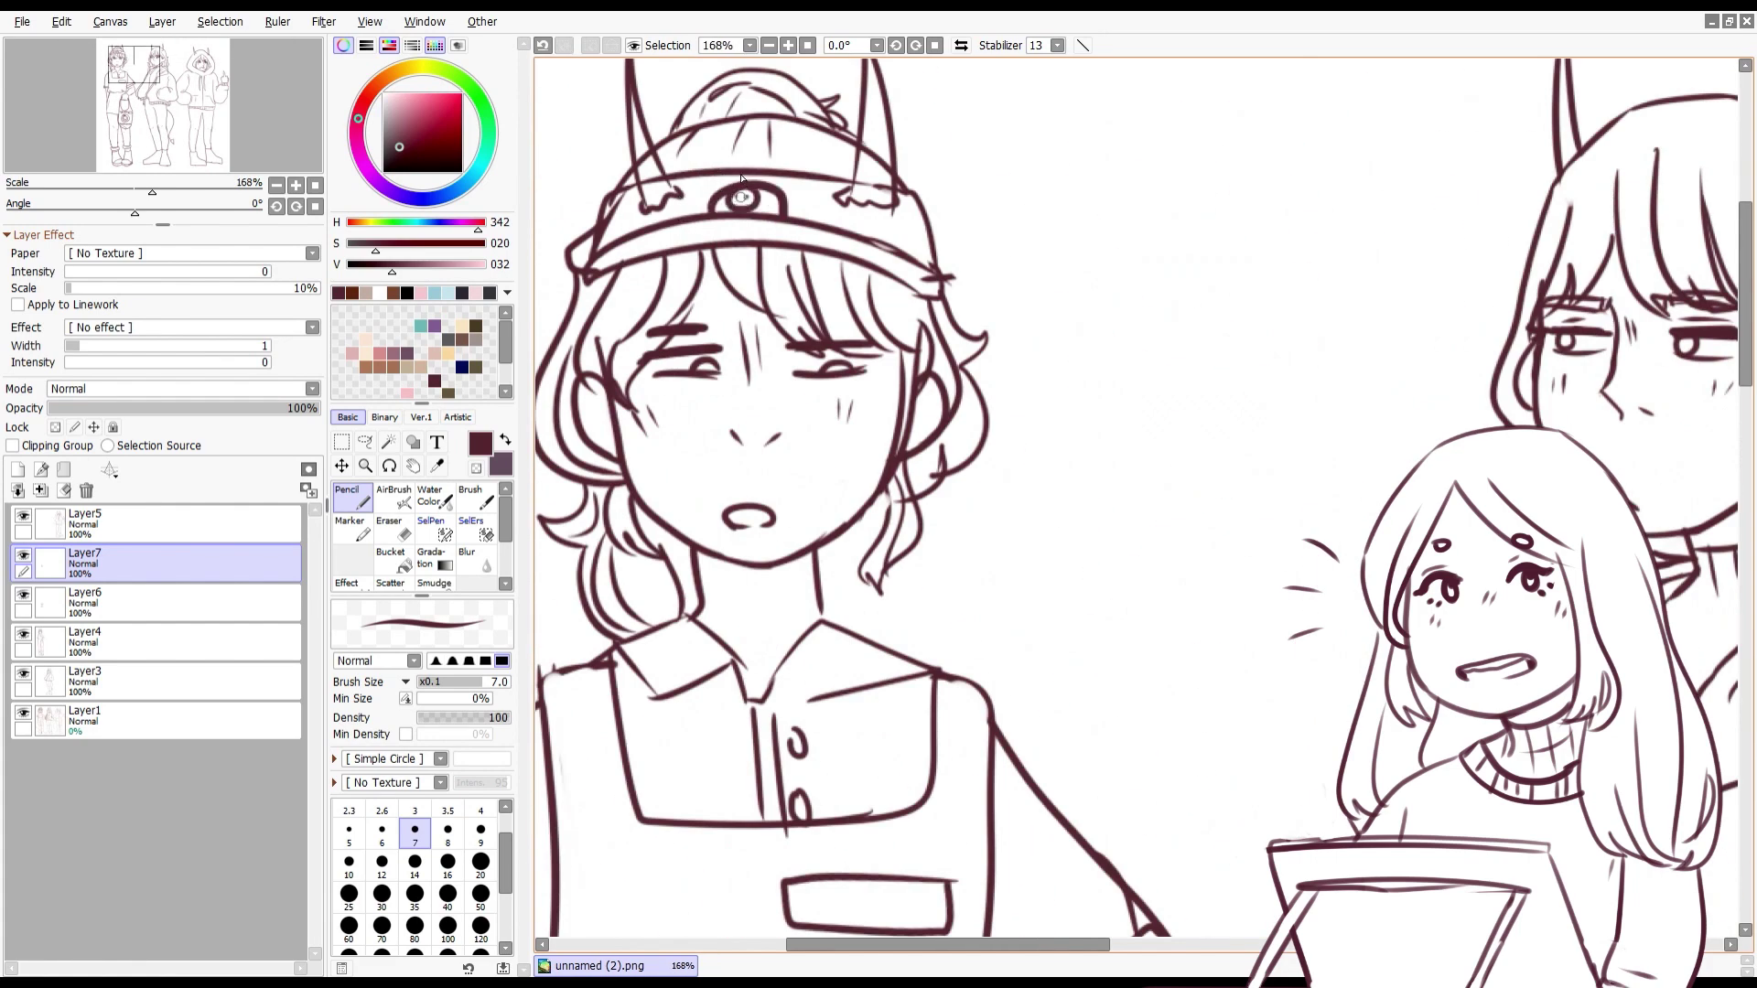
scroll(742, 178, "down", 5)
Step: Handwrite Forty-Nine for the left figure's name tag and resize the lettering to fit inside it
scroll(797, 393, "up", 8)
mouse_move(723, 348)
left_mouse_down()
mouse_move(797, 392)
mouse_move(1352, 376)
mouse_move(1400, 458)
left_mouse_up()
scroll(1373, 412, "down", 6)
scroll(723, 302, "up", 4)
key("ctrl+t")
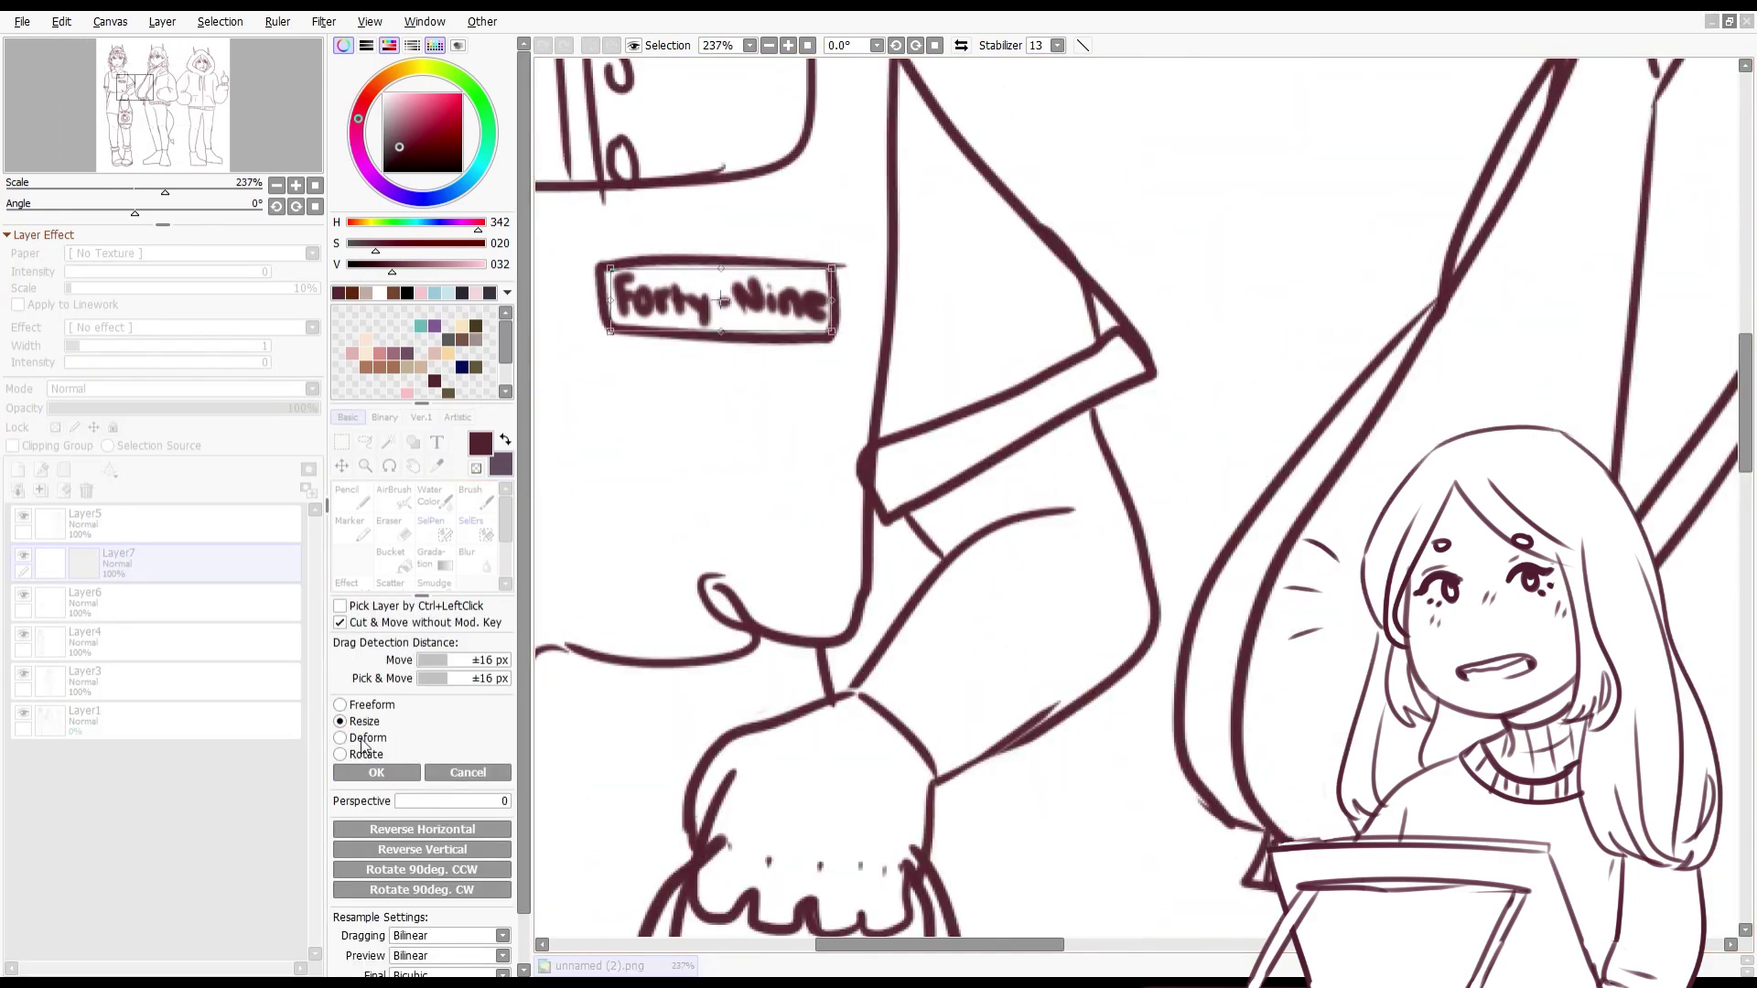
key("Return")
scroll(839, 462, "down", 5)
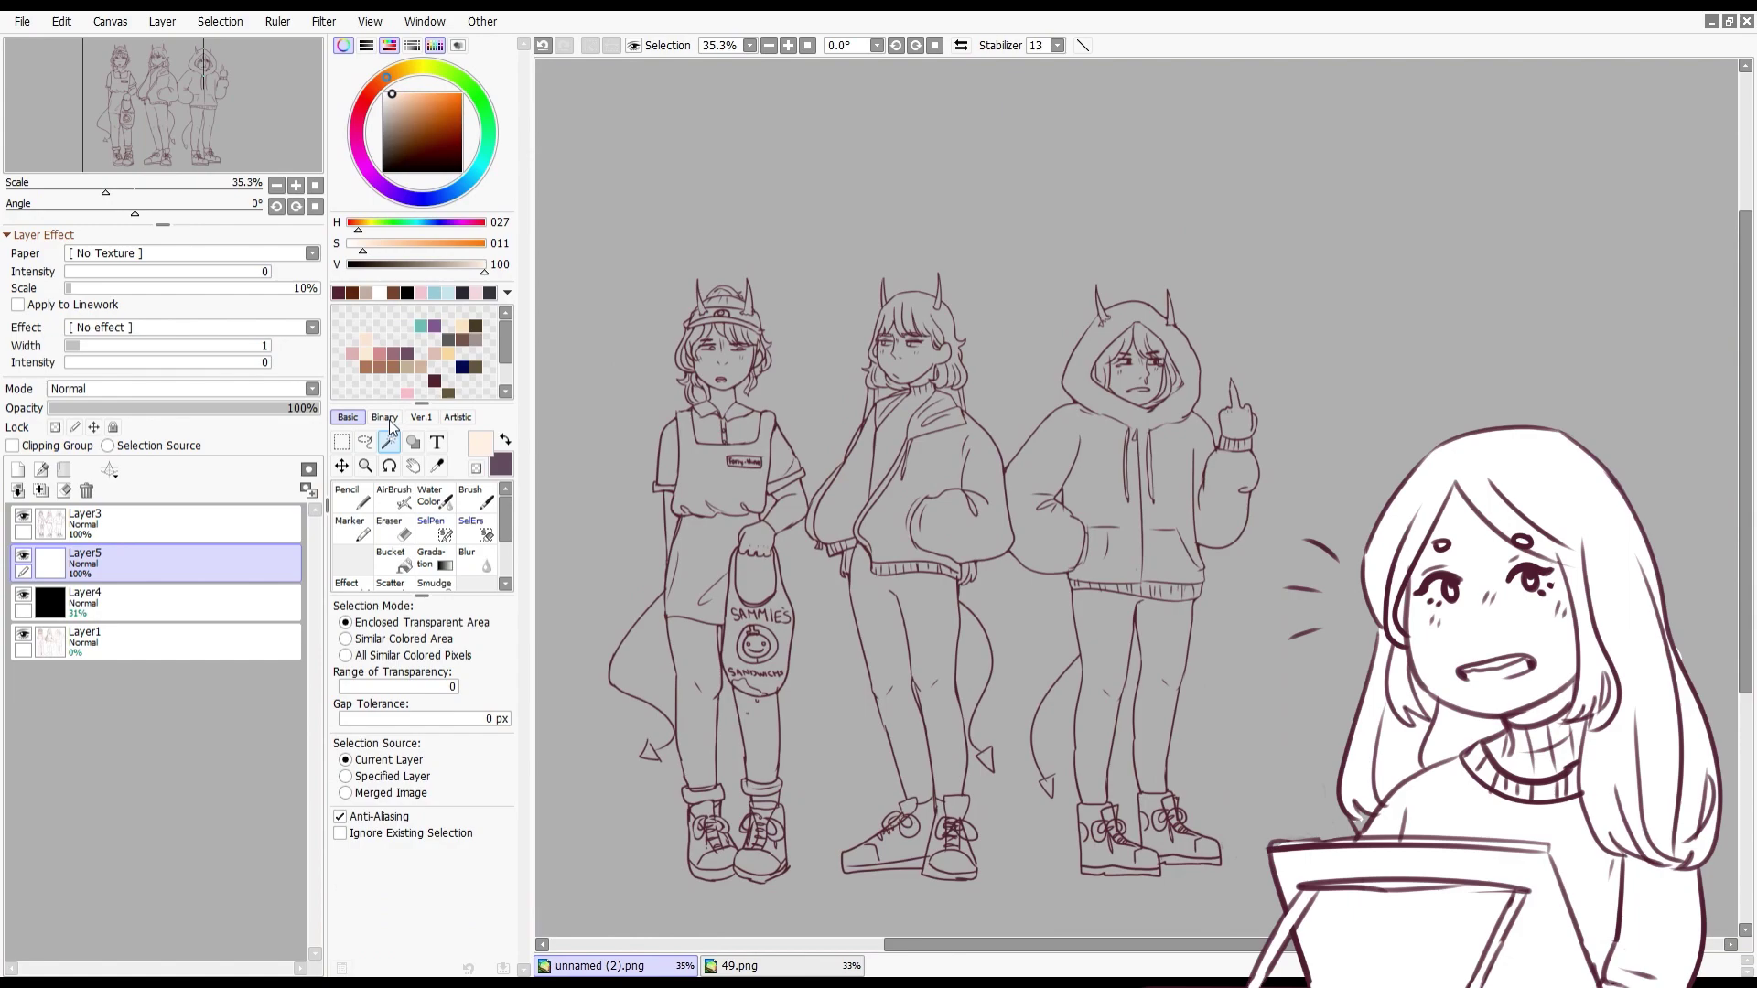
Step: Using line art layer Layer3 as the selection source, select the three figures' faces and the exposed hands and arm with the Magic Wand
left_click(83, 523)
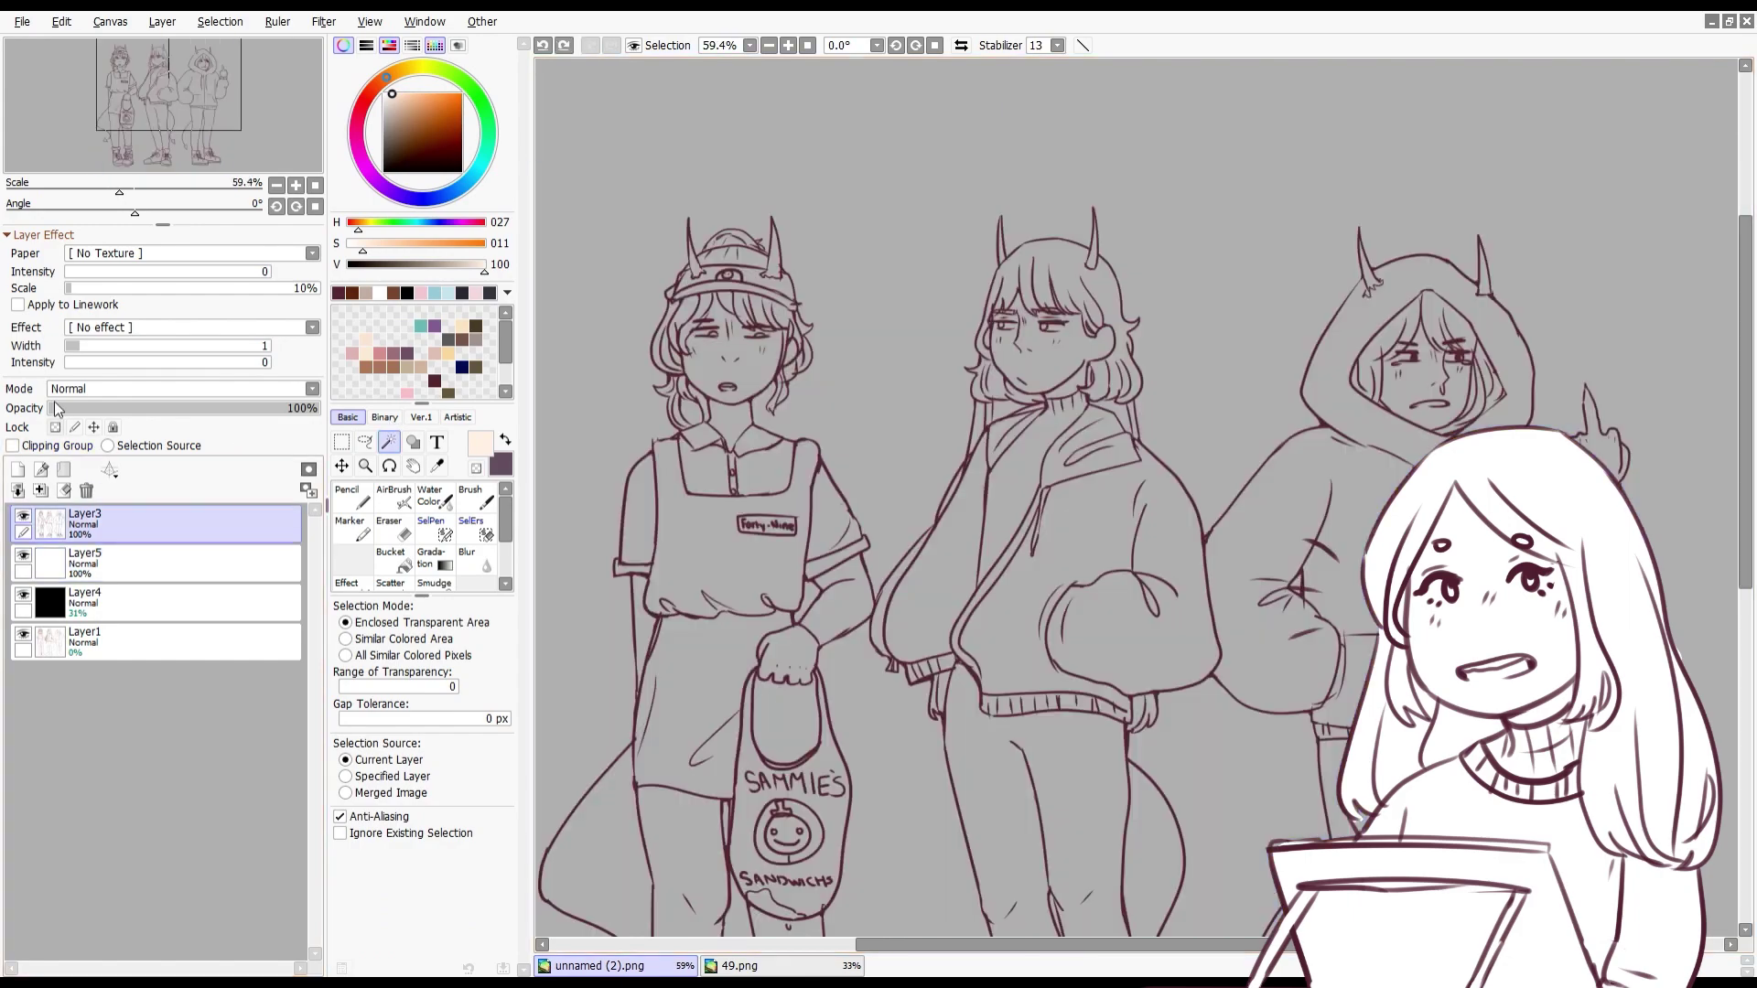
left_click(732, 371)
scroll(824, 412, "up", 2)
left_click(805, 270)
left_click(1189, 306)
left_click(1384, 366)
scroll(872, 466, "down", 3)
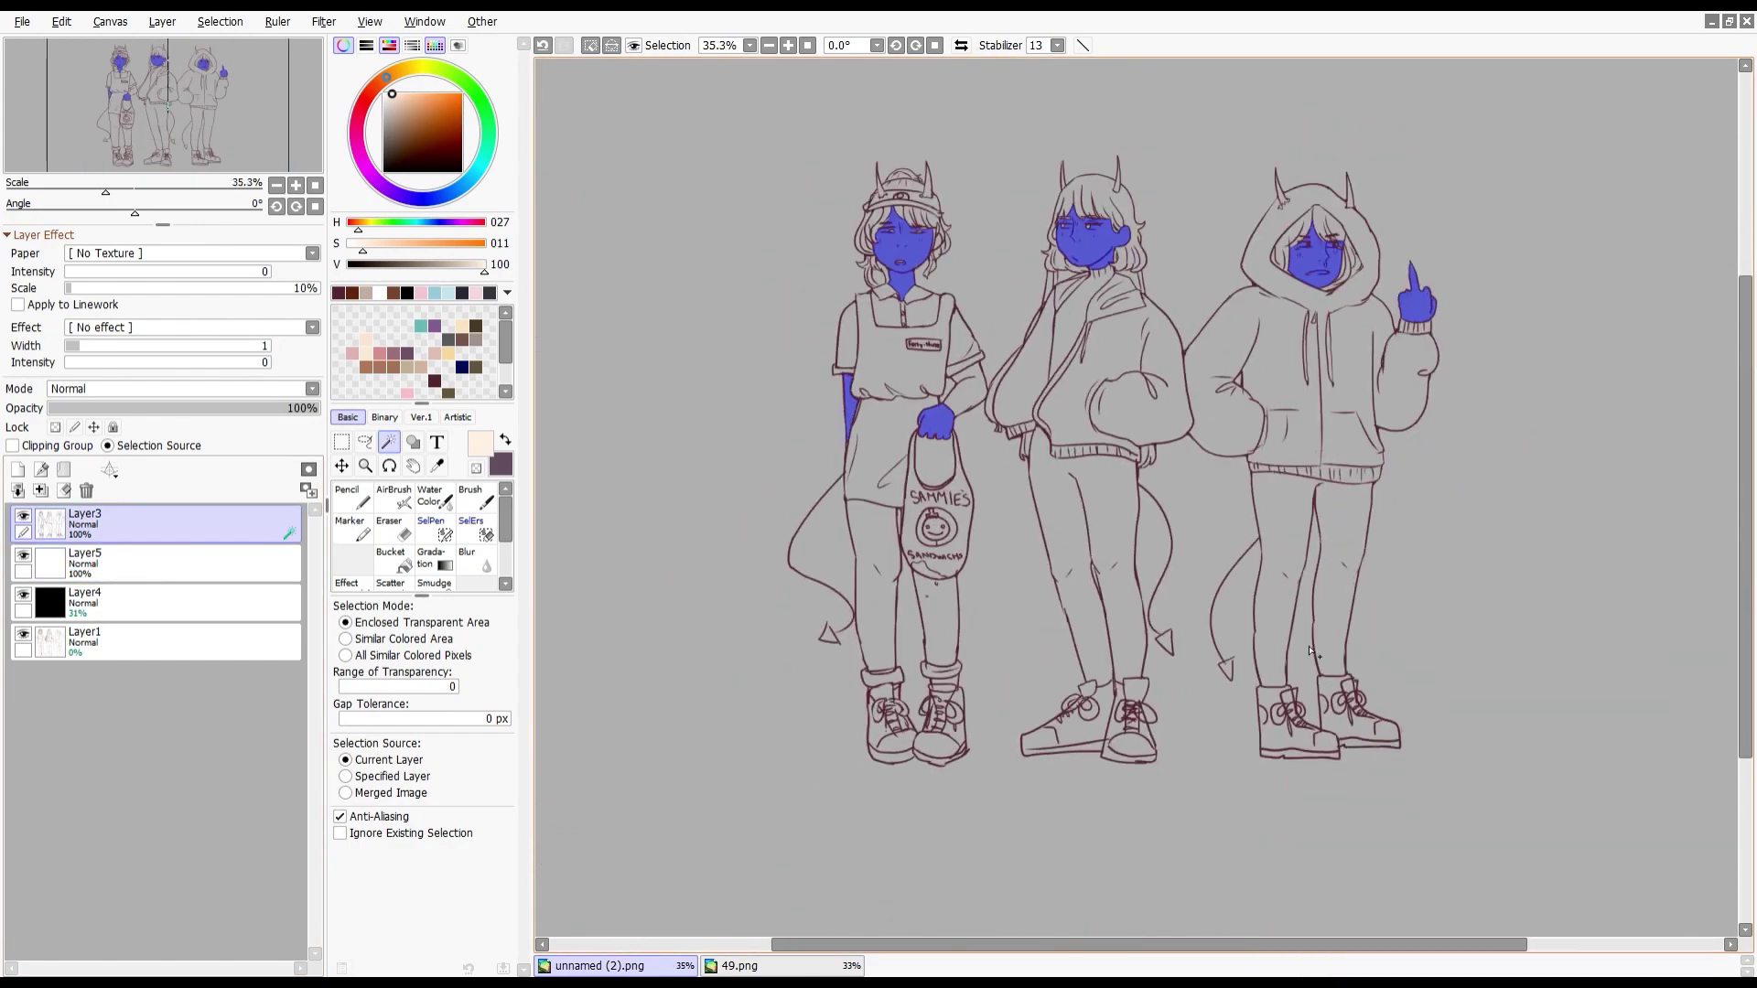